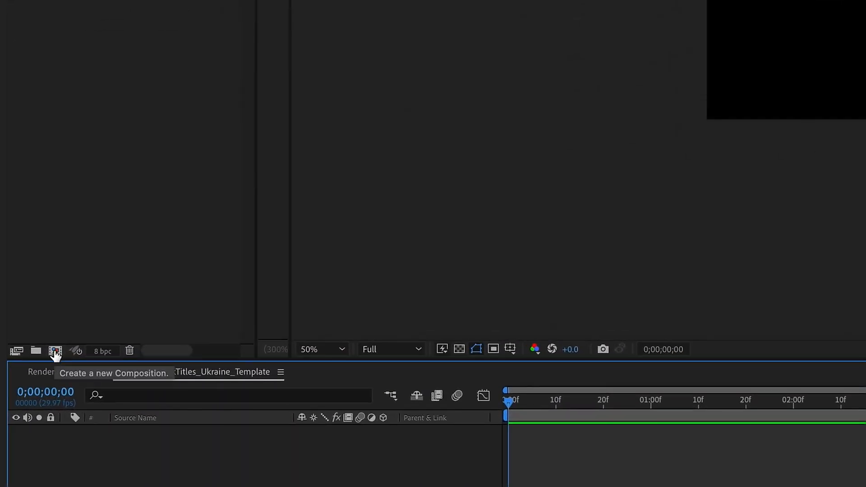
Step: Create a new composition named Footage 1 and move it into the Precomps folder
left_click(55, 352)
type("Footage 1")
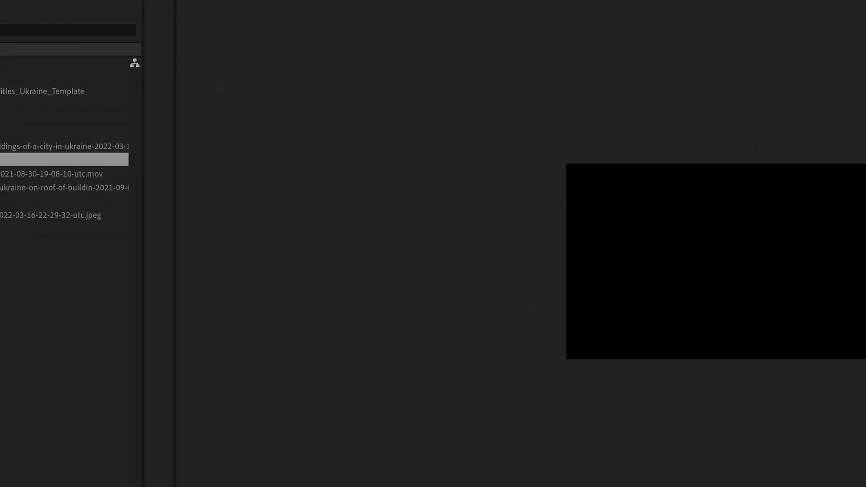
left_click_drag(58, 168, 43, 109)
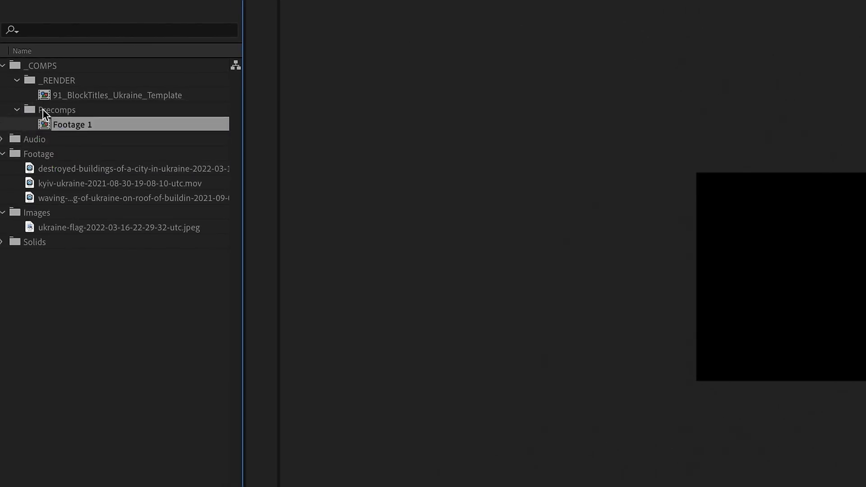
left_click(74, 185)
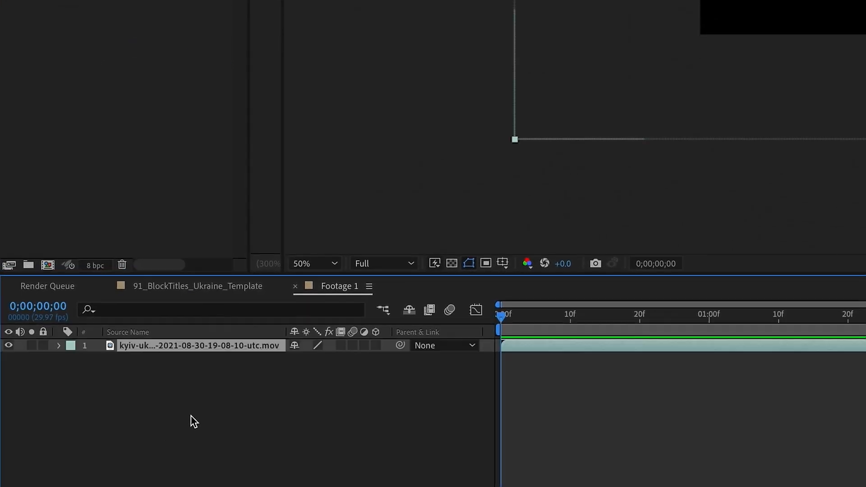
left_click(772, 294)
left_click(784, 296)
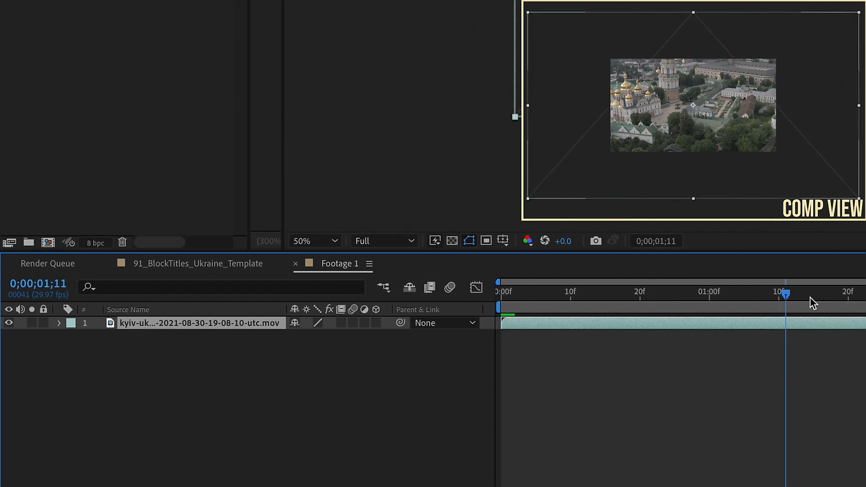
Step: Set the Kyiv clip's Scale to 50% so it fits the composition frame
scroll(683, 172, "up", 1)
key("s")
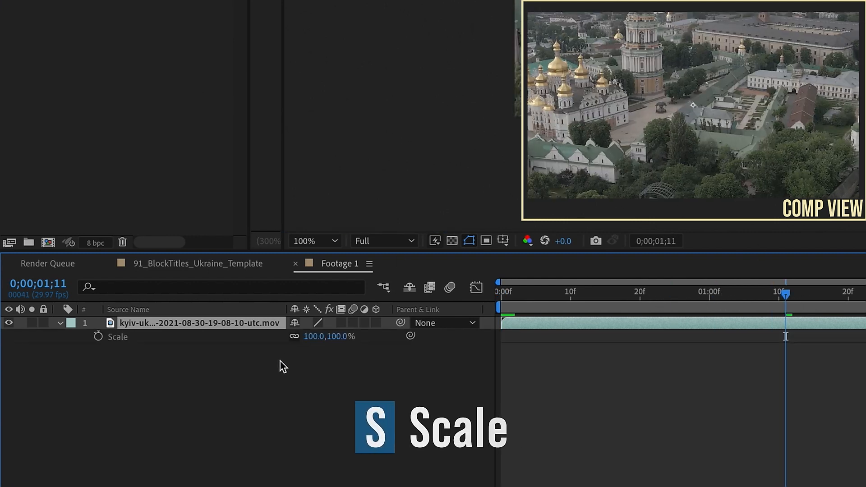
left_click(312, 336)
type("50")
key("Return")
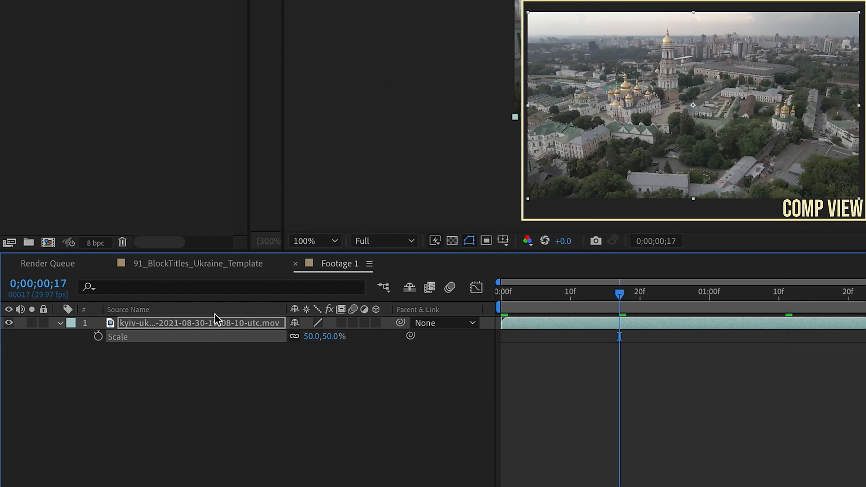
Step: Add a new adjustment layer above the Kyiv clip
left_click(216, 316)
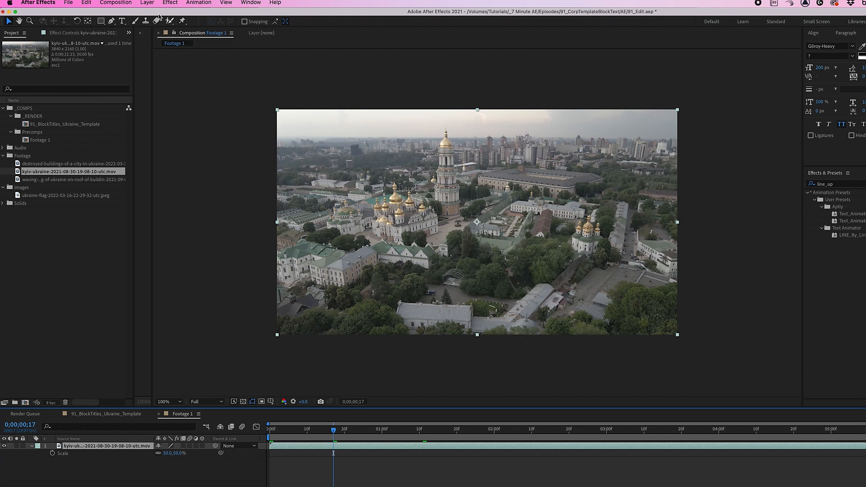
left_click(147, 3)
mouse_move(165, 15)
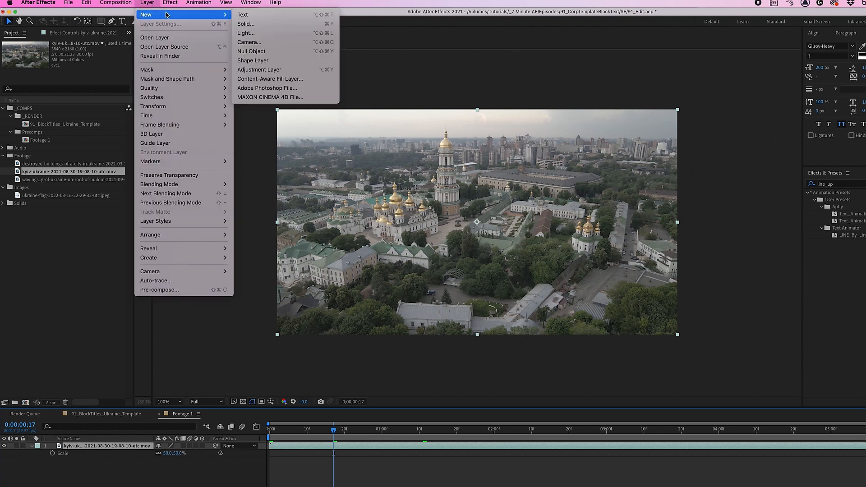
left_click(260, 69)
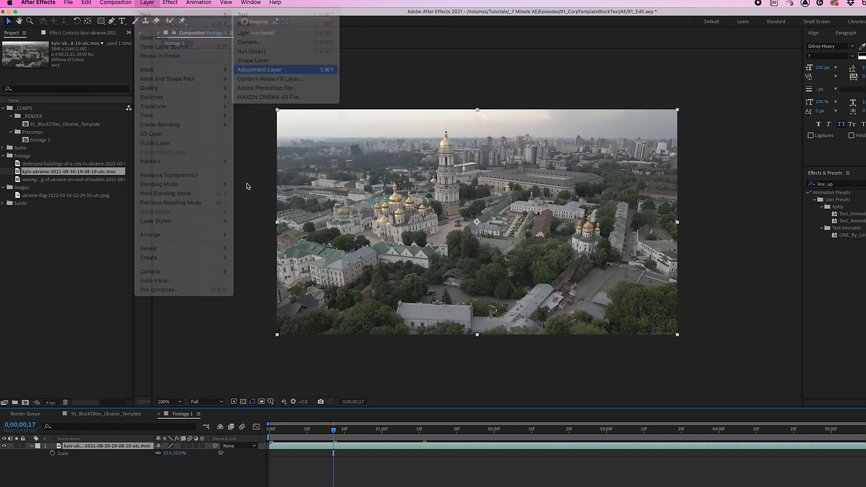
Step: Apply the Curves, Tritone and Tint color correction effects to the adjustment layer
left_click(170, 3)
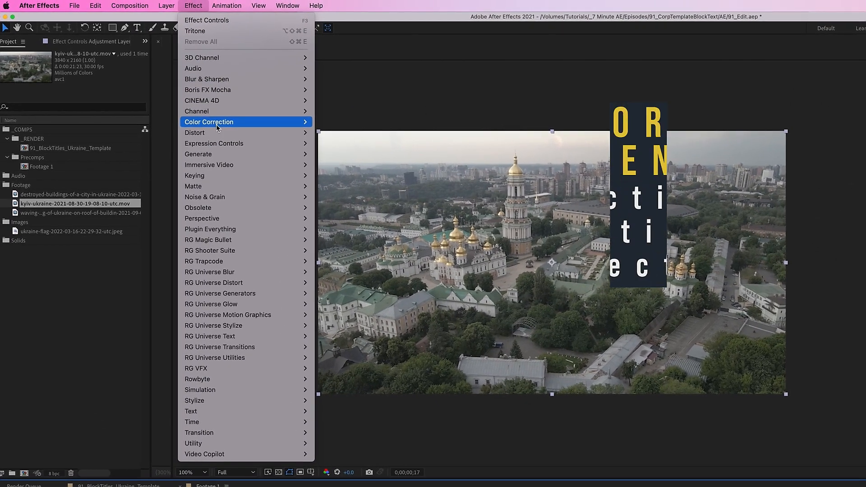
mouse_move(221, 102)
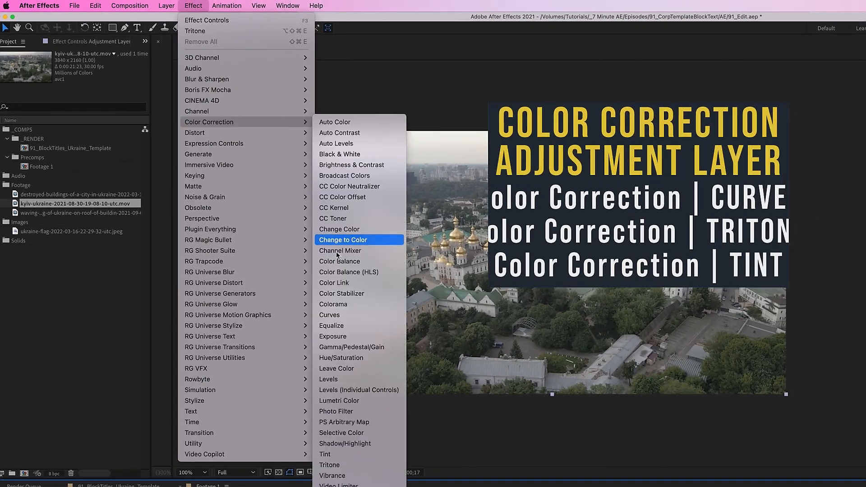
left_click(334, 315)
left_click(194, 5)
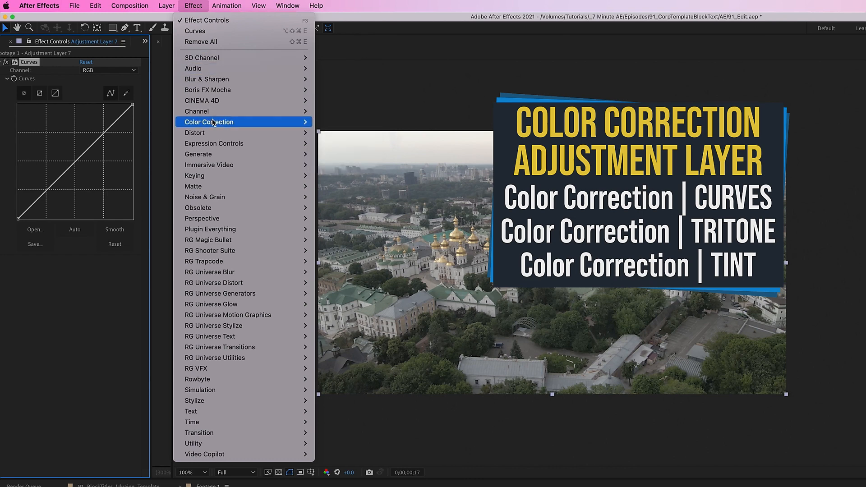
mouse_move(214, 123)
left_click(345, 465)
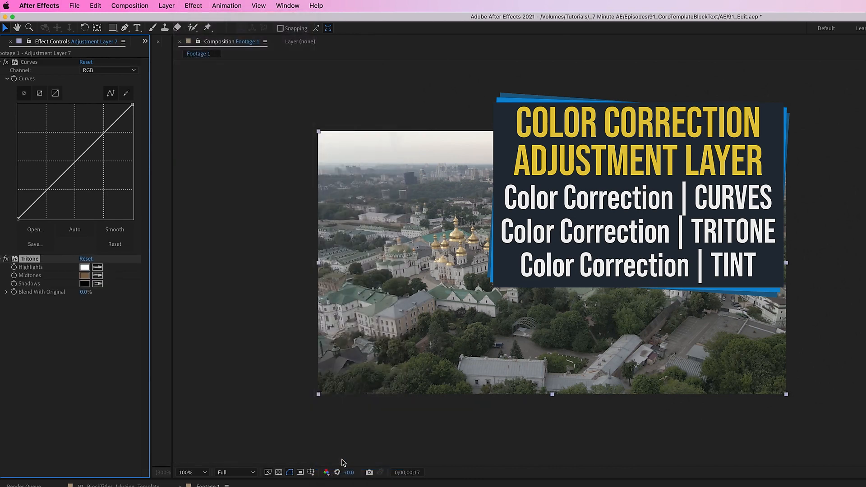
left_click(194, 6)
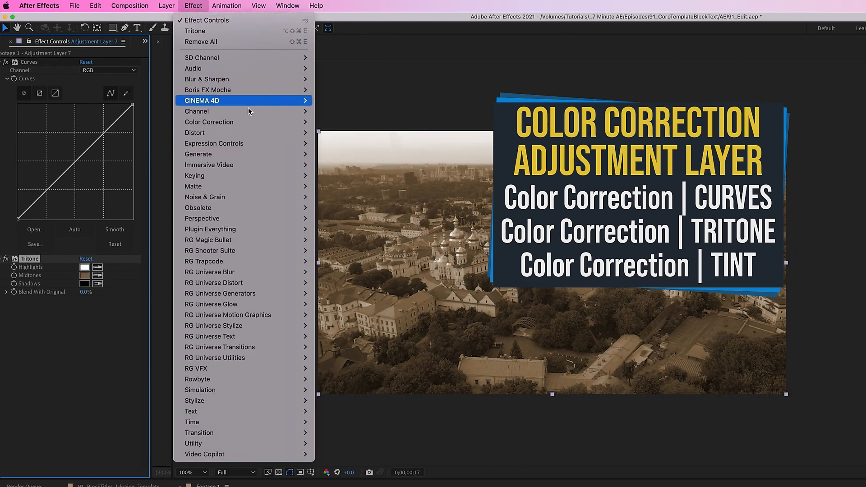
mouse_move(251, 121)
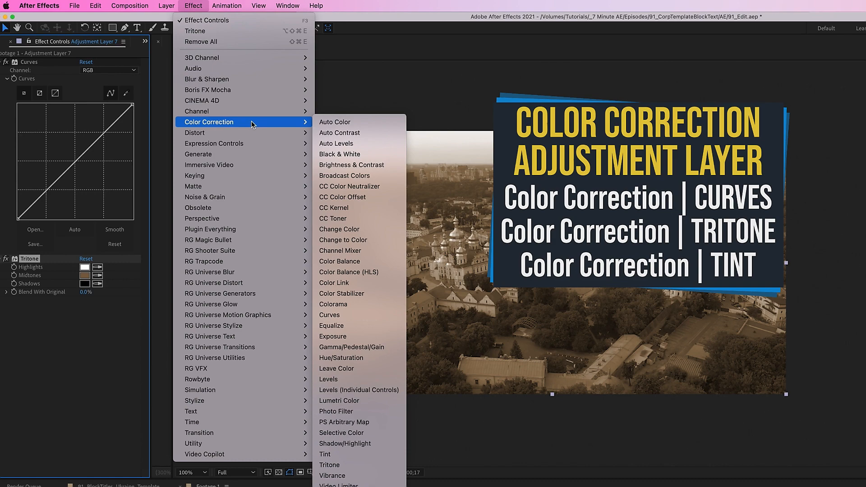
left_click(351, 454)
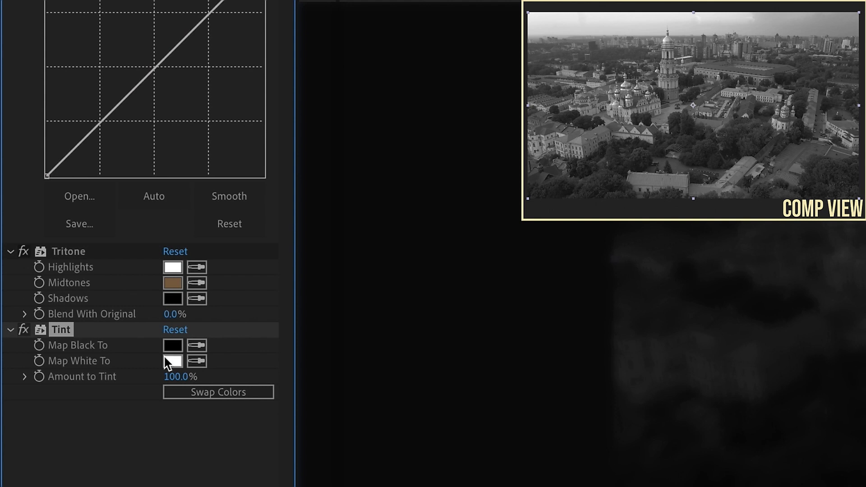
Step: Set the Tint effect's Amount to Tint to 25% on the adjustment layer
left_click(171, 376)
type("25")
key("Return")
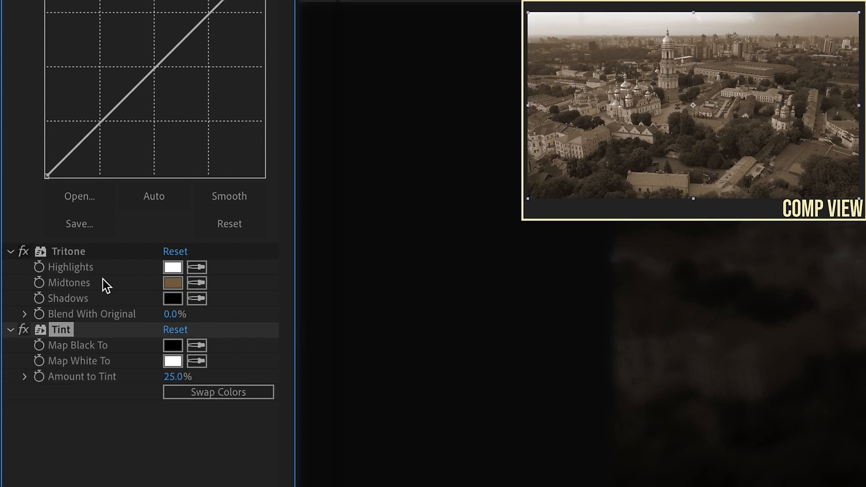
left_click(75, 253)
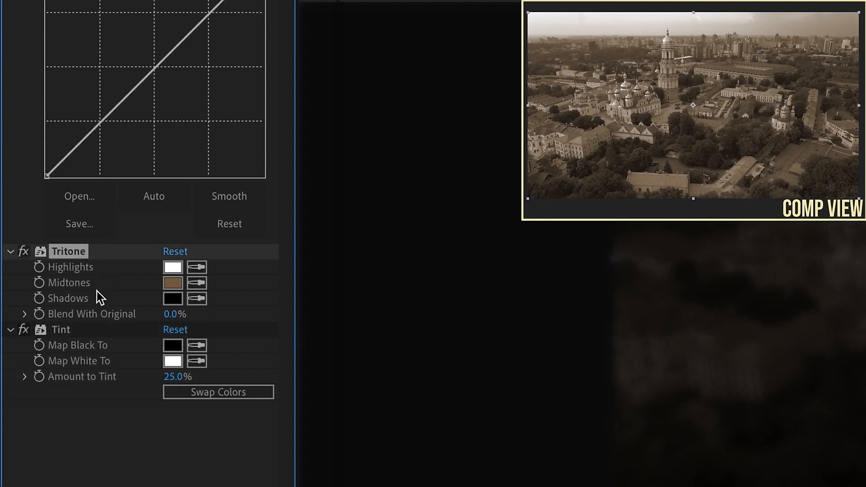
left_click(93, 331)
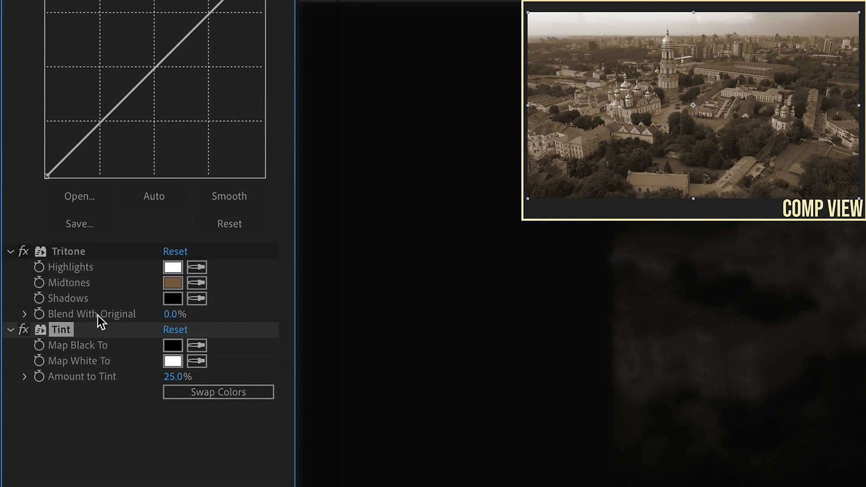
Step: Try a Blend With Original value of 75% on the Tritone effect
left_click(175, 314)
type("75")
key("Return")
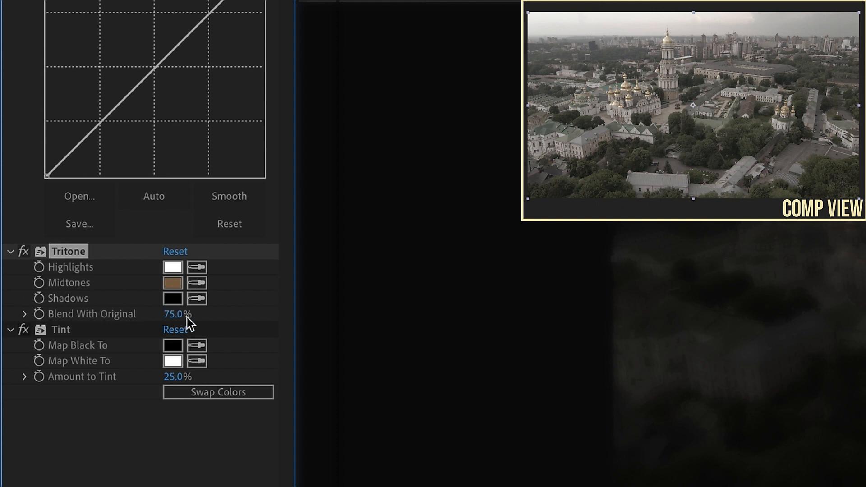
Step: Check the Tritone effect's contribution, and set its Blend With Original to 60%
left_click(24, 251)
left_click(176, 314)
type("60")
key("Return")
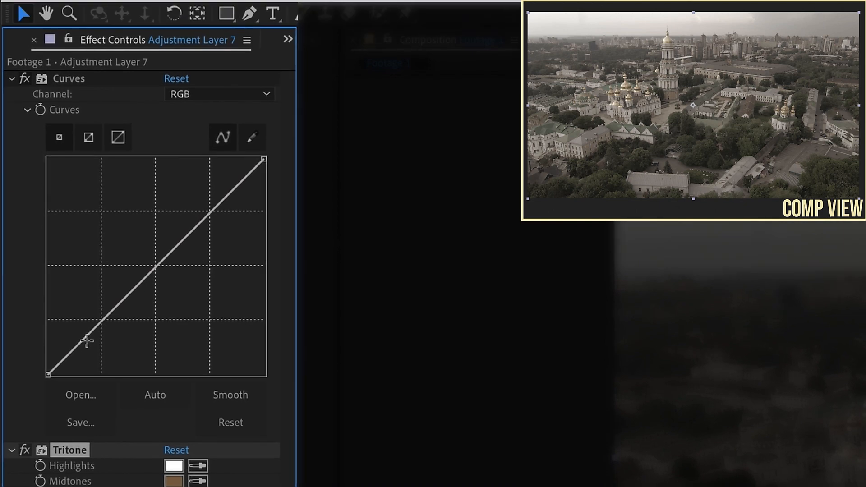
Step: Darken the footage's shadows by pulling down the lower part of the RGB curve with two points
left_click_drag(87, 341, 99, 352)
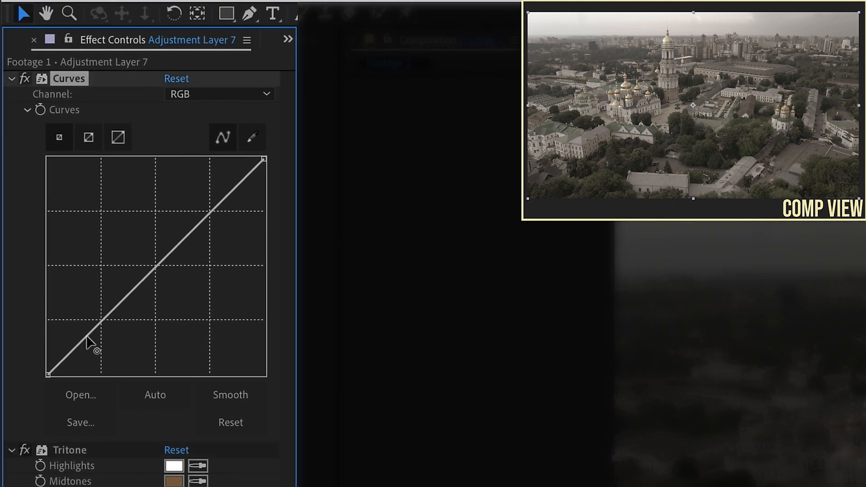
left_click_drag(148, 316, 142, 293)
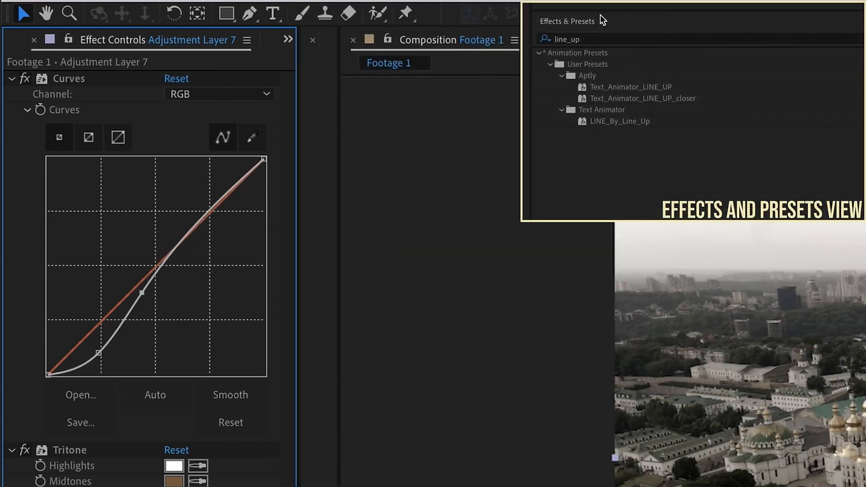
Step: Search the effects for "vignette" and apply CC Vignette to the adjustment layer
left_click(597, 40)
type("vi")
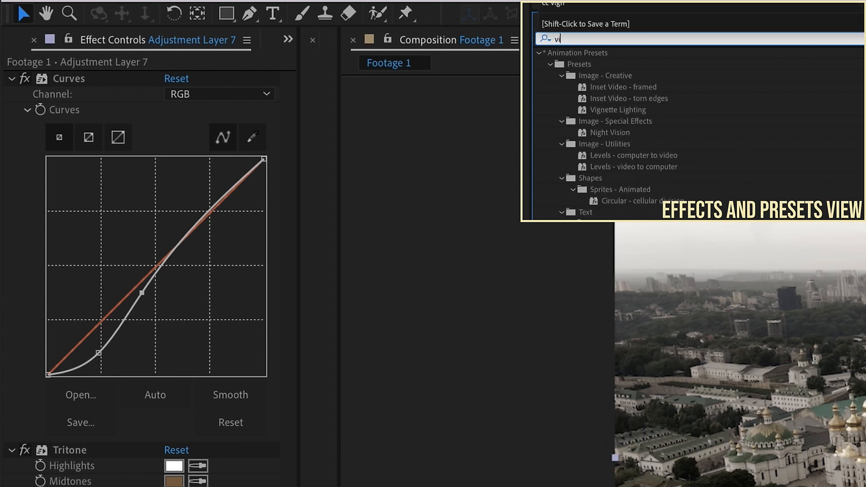
type("gnette")
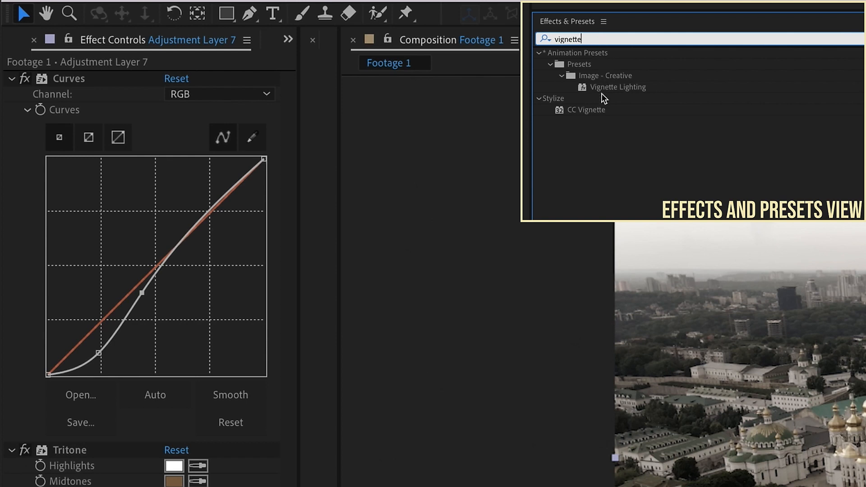
left_click(602, 110)
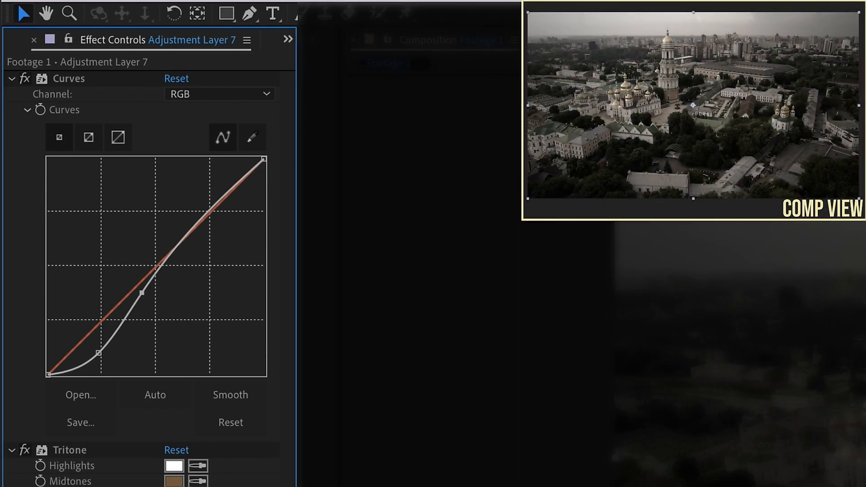
Step: Set the CC Vignette's Amount to 150
left_click(12, 79)
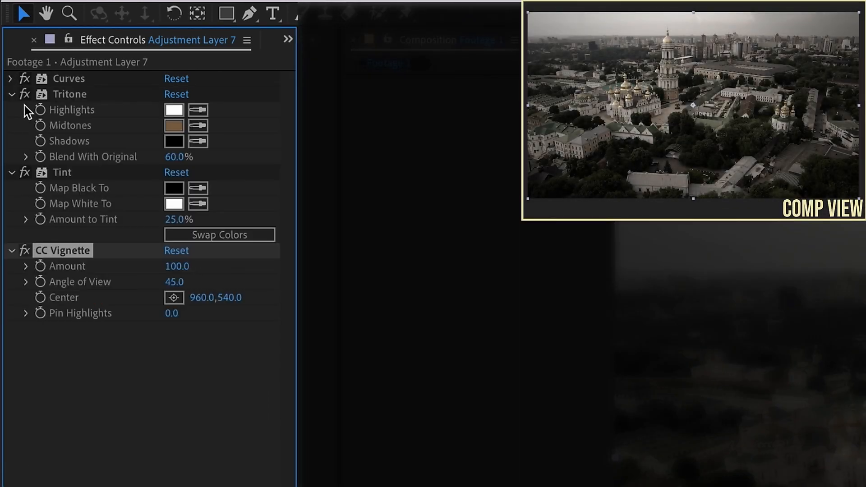
left_click(11, 79)
scroll(148, 271, "down", 5)
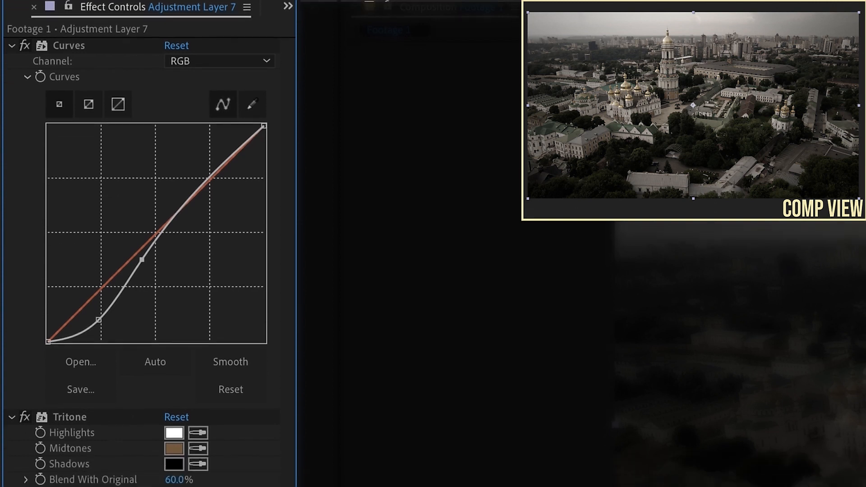
left_click(181, 416)
scroll(181, 360, "down", 3)
type("150")
key("Return")
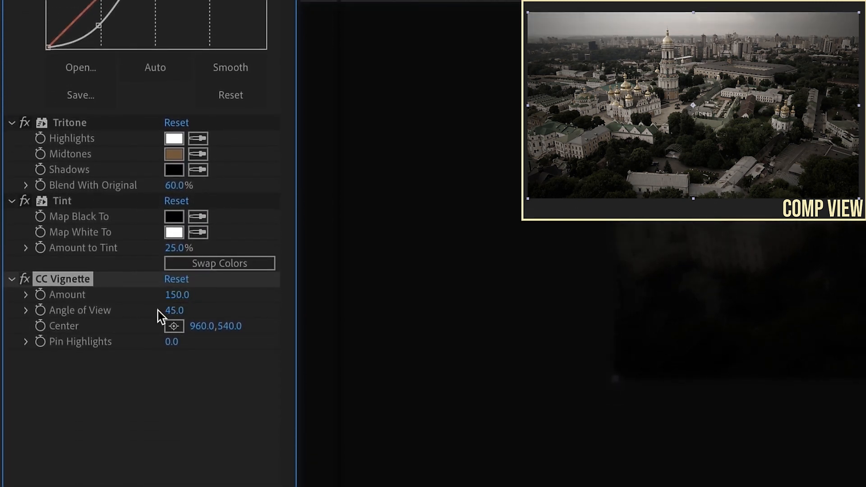
Step: Set the CC Vignette's Angle of View to 50 and turn the effect off and on to compare
left_click(175, 313)
type("50")
key("Return")
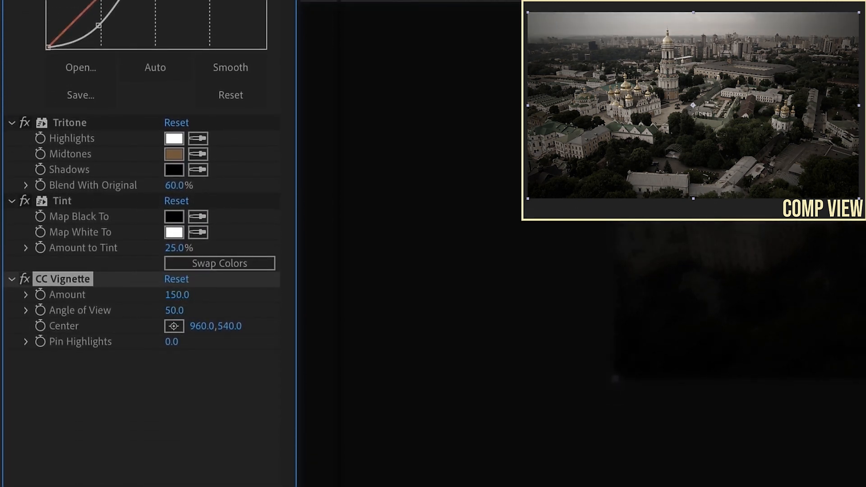
left_click(22, 280)
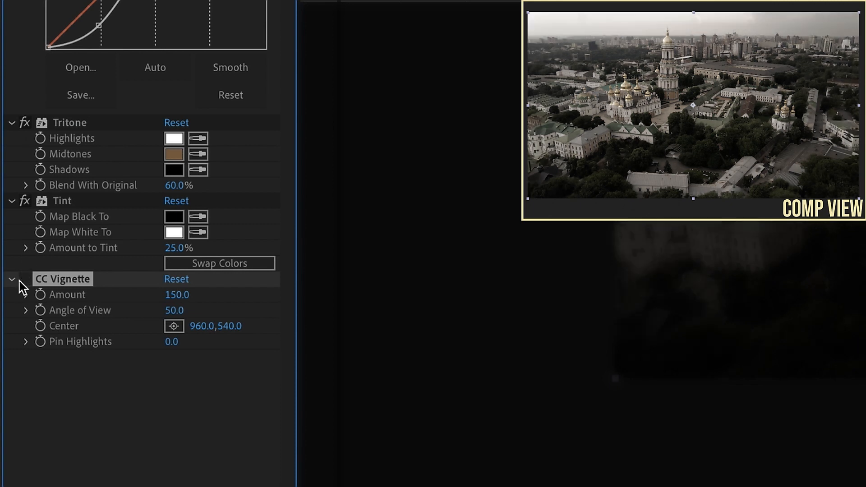
left_click(22, 279)
Step: Shape the Green channel of Curves with two points, slightly raising the midtones and lowering the shadows
scroll(23, 285, "up", 3)
left_click(193, 83)
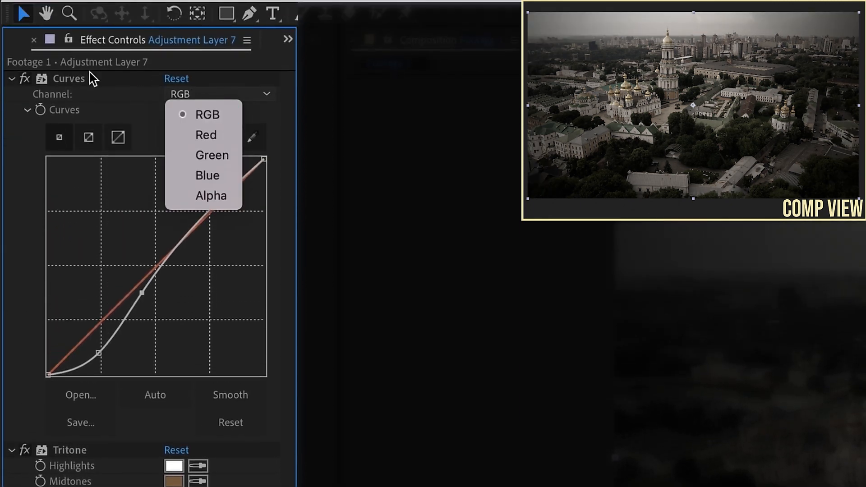
left_click(212, 155)
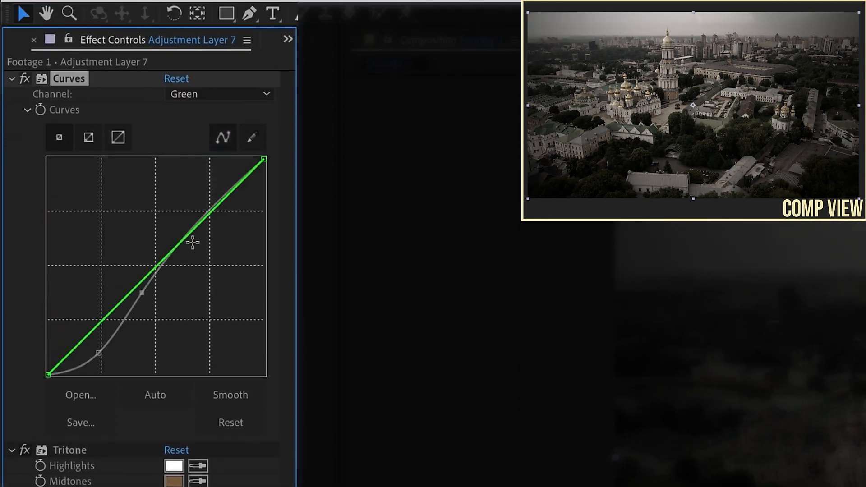
left_click(170, 255)
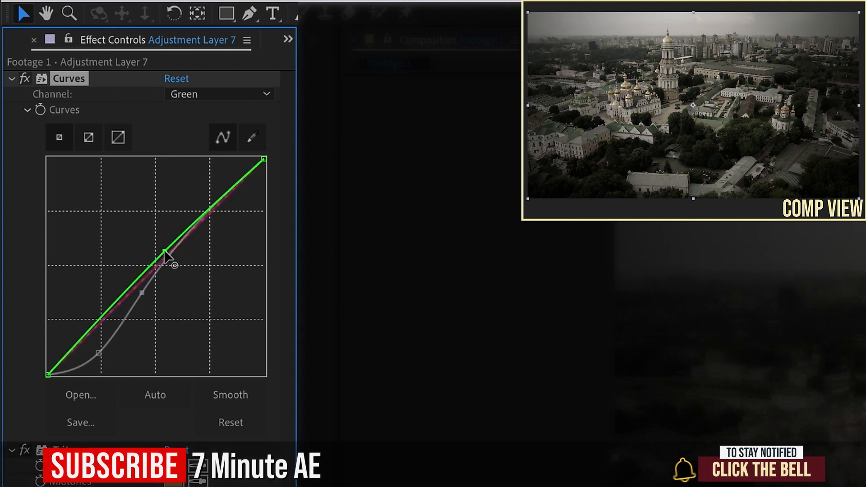
left_click_drag(170, 254, 163, 248)
left_click_drag(105, 318, 107, 332)
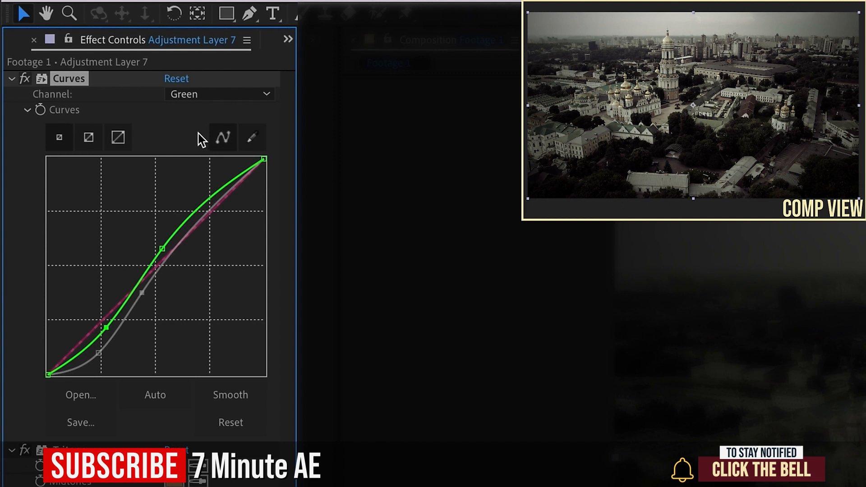
Step: Shape the Red channel of Curves with two points, lowering the upper midtones and holding the lower midtones near the diagonal
left_click(205, 94)
left_click(210, 136)
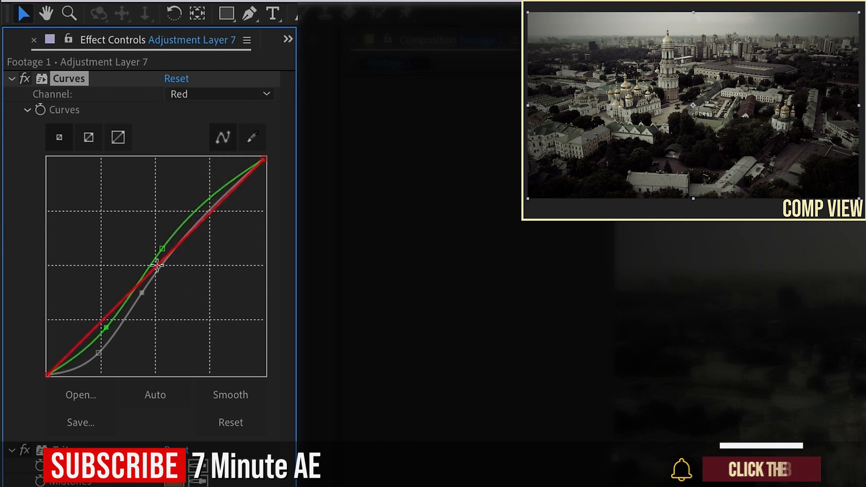
mouse_move(163, 267)
left_mouse_down()
mouse_move(174, 280)
mouse_move(186, 270)
mouse_move(176, 261)
left_mouse_up()
left_click_drag(128, 310, 125, 304)
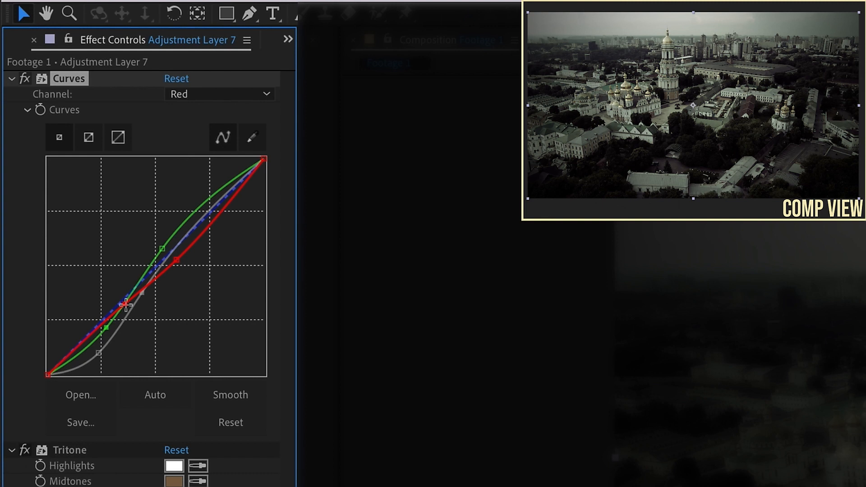
Step: Switch Curves to the RGB channel and slightly raise its midtone point
left_click(228, 92)
left_click(227, 115)
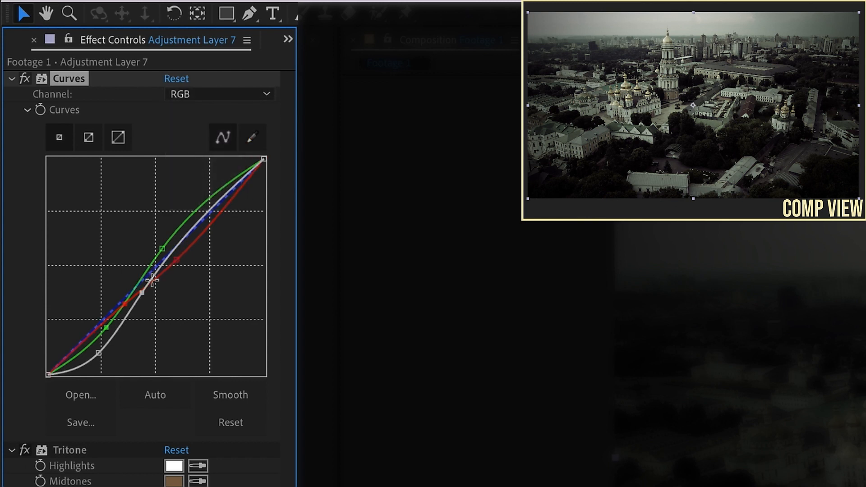
mouse_move(144, 293)
left_mouse_down()
mouse_move(144, 302)
mouse_move(138, 287)
left_mouse_up()
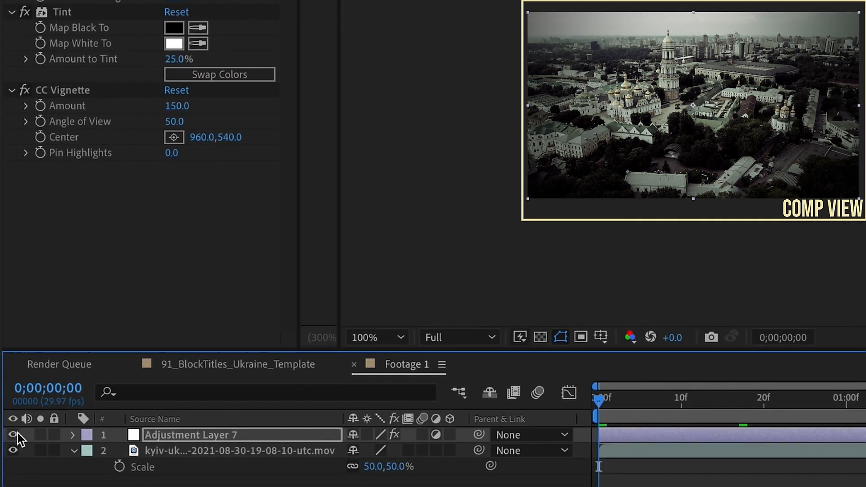
Step: Toggle the adjustment layer's visibility off and on to compare the Kyiv clip with and without the grade
left_click(14, 435)
left_click(13, 436)
left_click(14, 435)
left_click(14, 435)
left_click(209, 437)
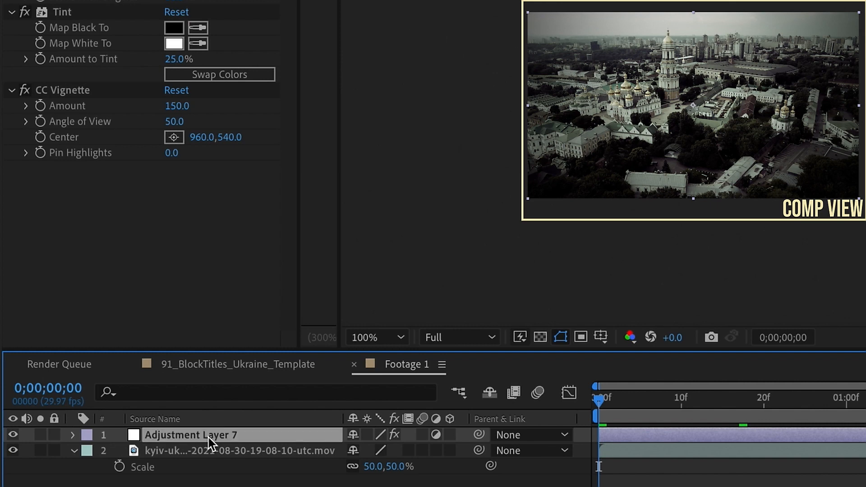
Step: Duplicate the Footage 1 precomp in the project's Precomps folder and open the copy
left_click(29, 33)
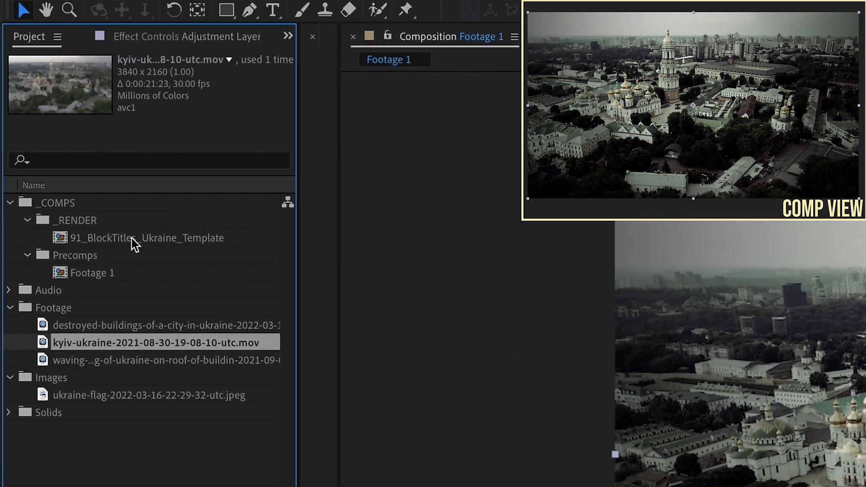
left_click(99, 260)
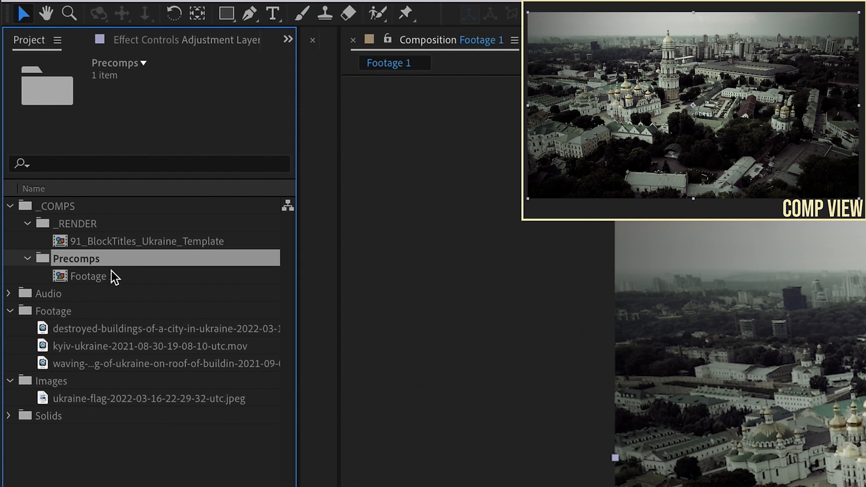
left_click(124, 276)
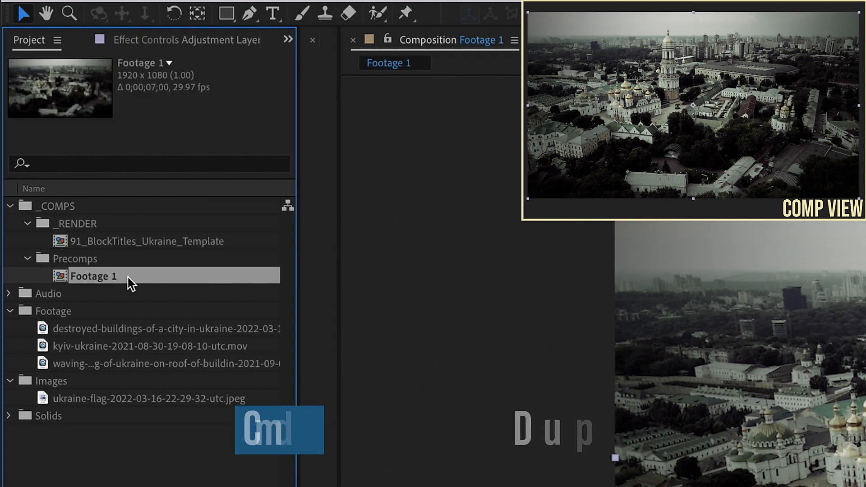
key("ctrl+d")
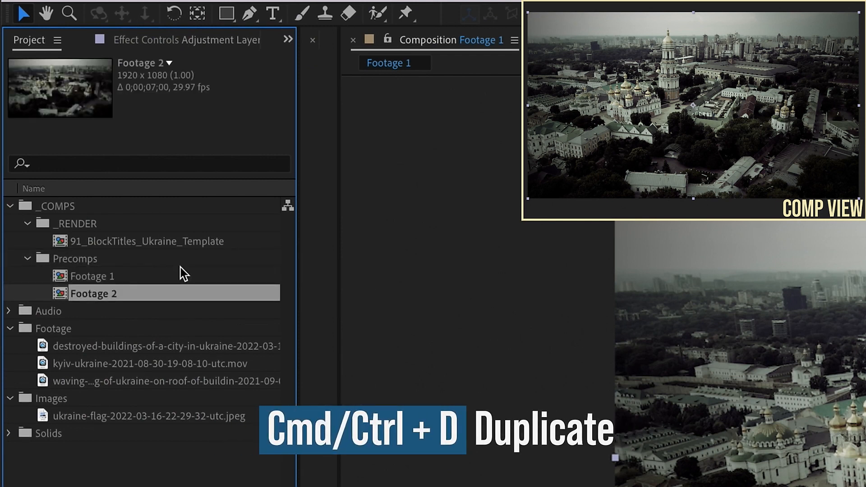
left_click(96, 279)
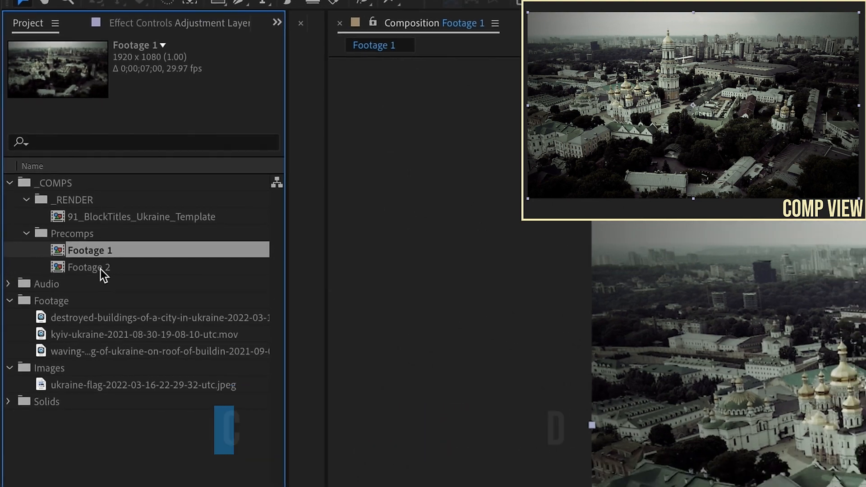
left_click(108, 293)
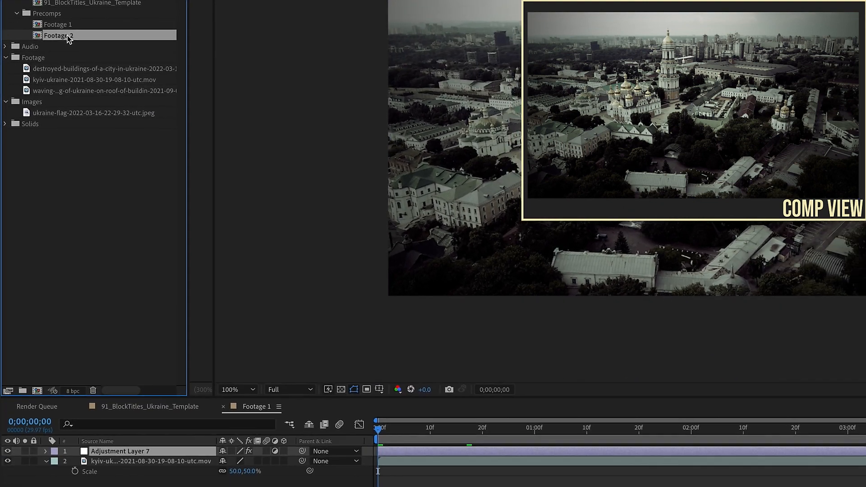
double_click(67, 36)
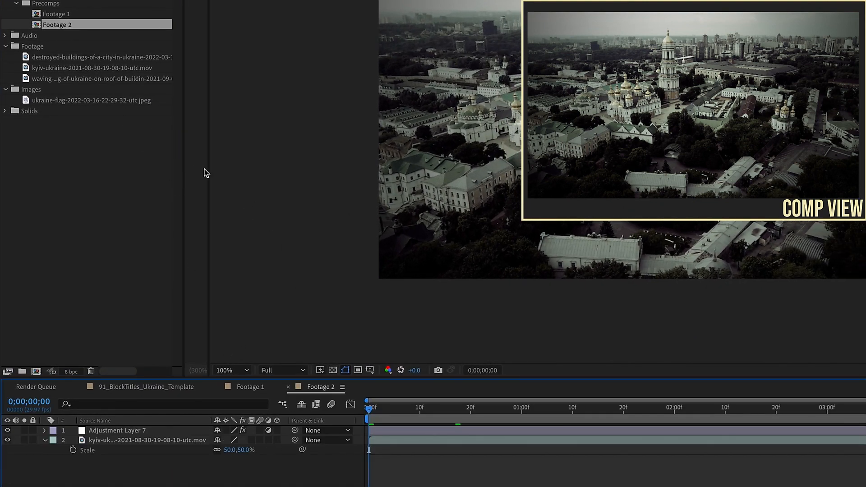
Step: Replace the Kyiv clip in the Footage 2 composition with the destroyed-buildings clip
left_click(93, 68)
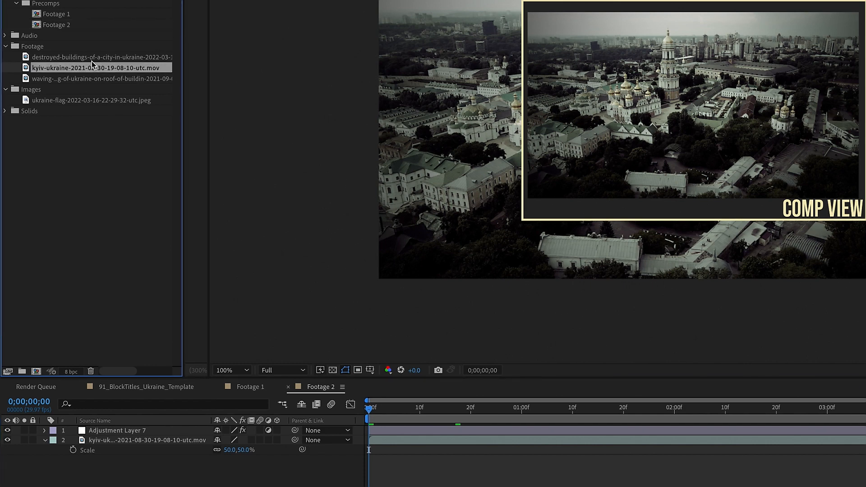
left_click(94, 58)
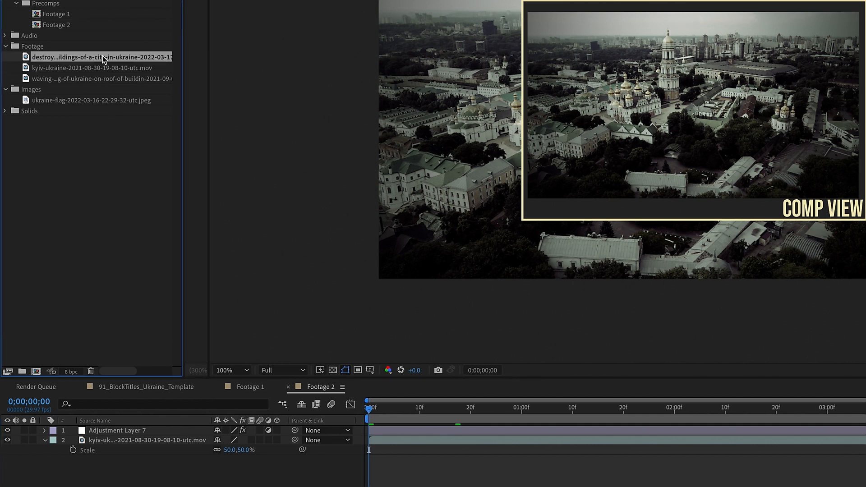
left_click(124, 440)
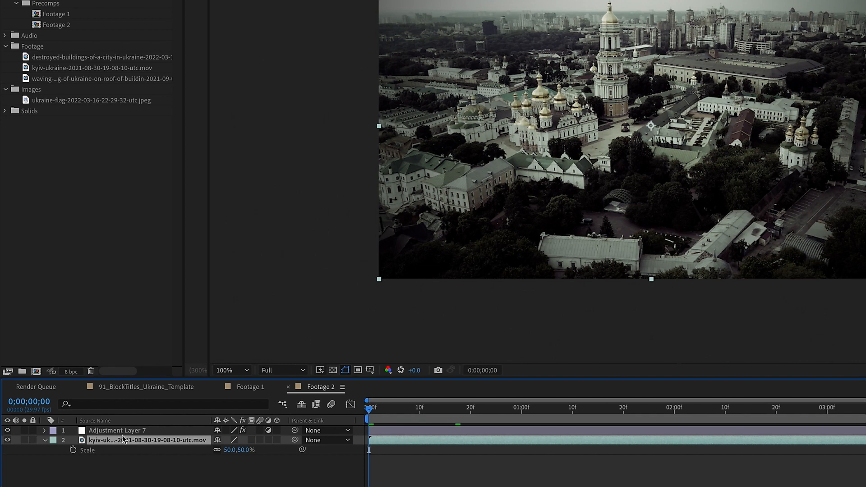
left_click(60, 56)
left_click_drag(61, 56, 126, 444)
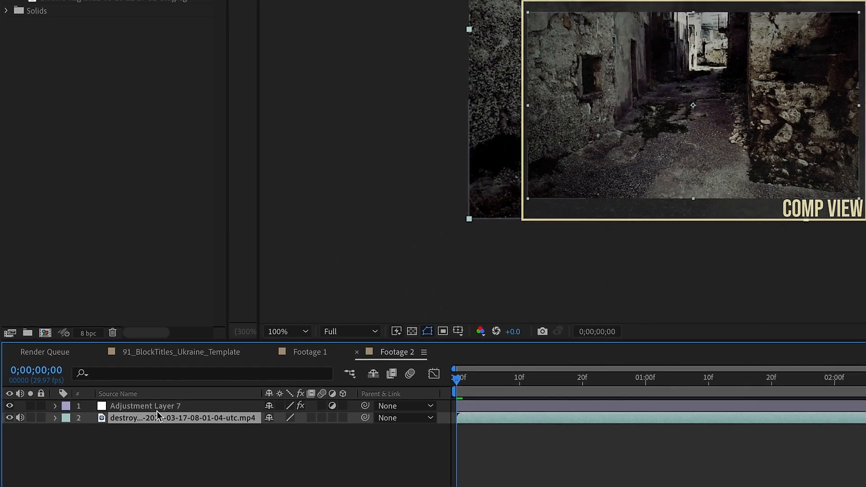
Step: Reveal the destroyed-buildings layer's Scale, preview its motion, and slide the clip earlier in the timeline from the composition's start
key("s")
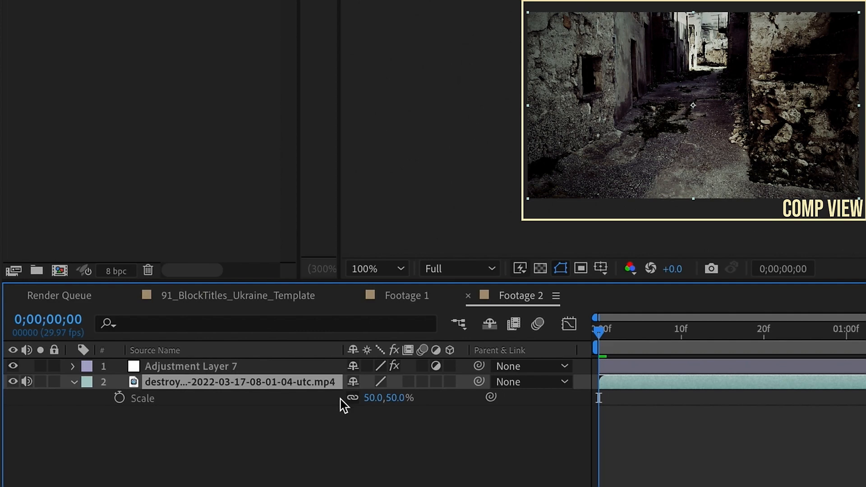
left_click_drag(599, 331, 865, 333)
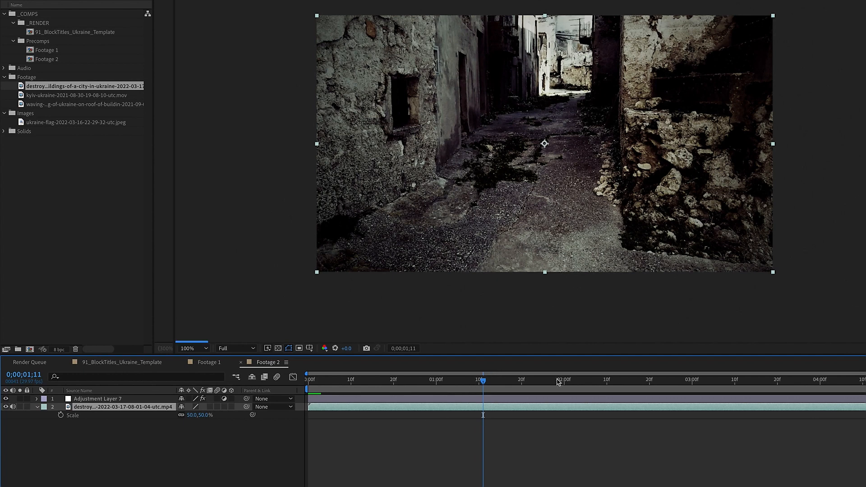
left_click(563, 381)
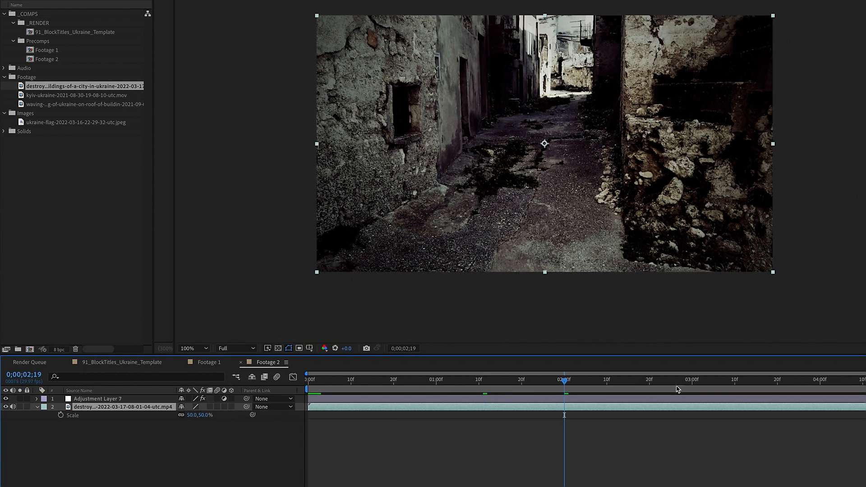
key("Home")
left_click_drag(391, 411, 474, 410)
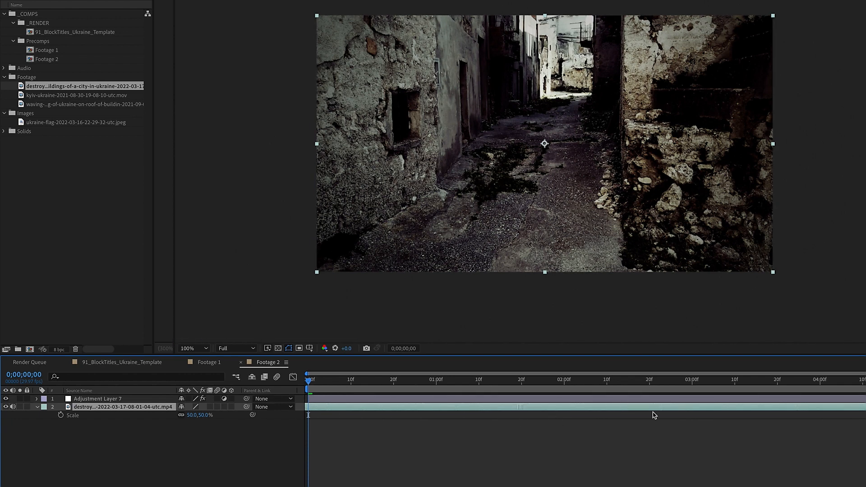
Step: Set the Footage 2 preview resolution to Quarter and scrub through the opening seconds of the clip
left_click(236, 348)
left_click(240, 403)
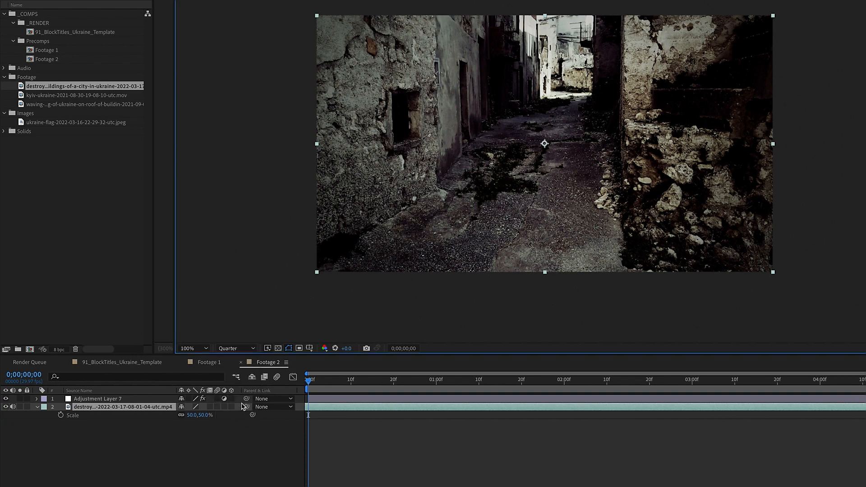
left_click(388, 381)
left_click_drag(424, 382, 518, 383)
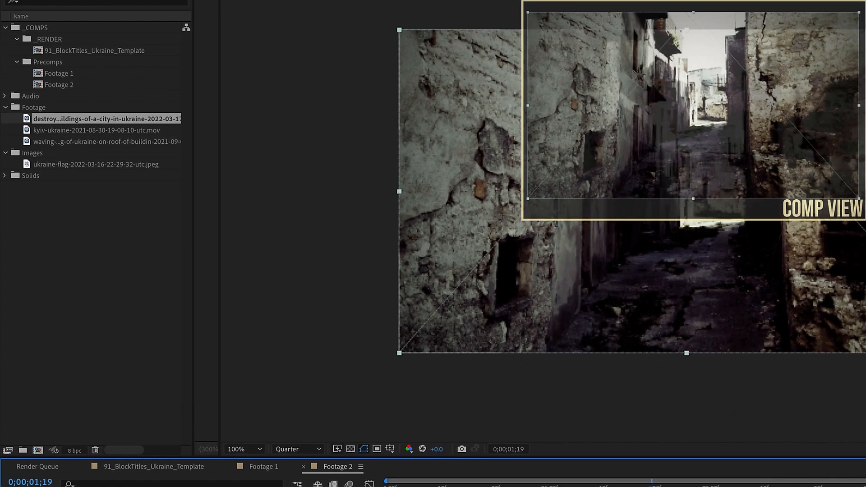
Step: Duplicate the Footage 1 precomp a second time and open the new copy
left_click(46, 59)
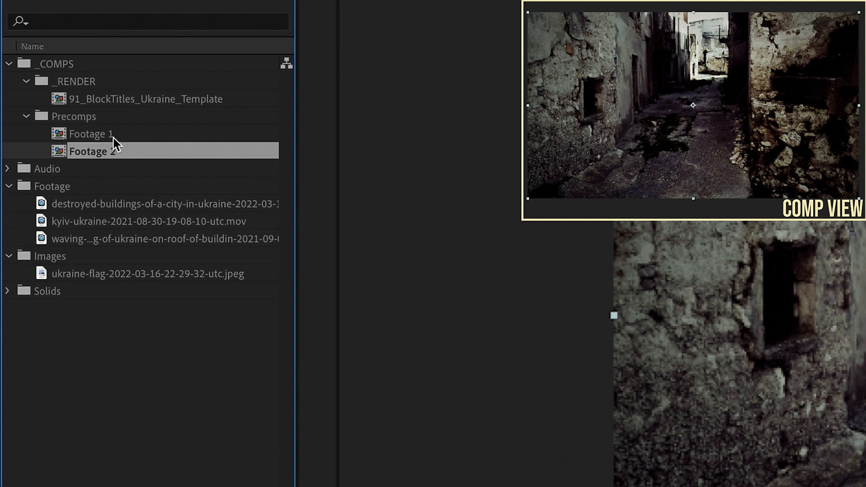
left_click(107, 136)
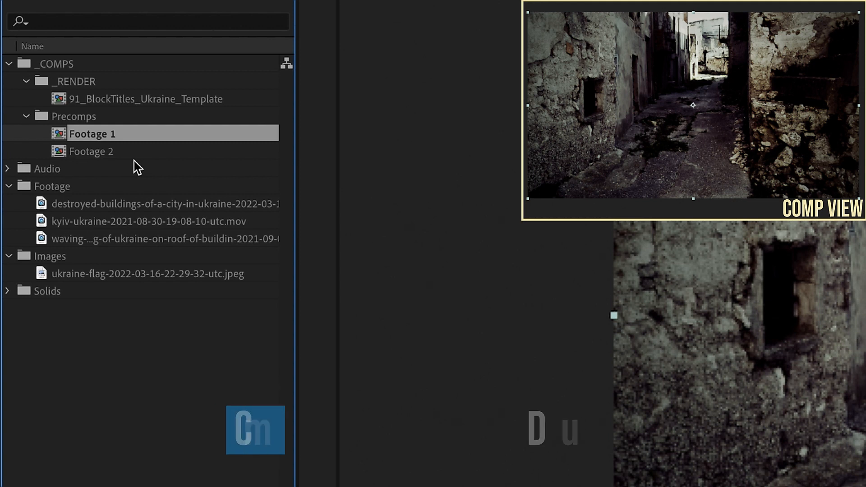
key("ctrl+d")
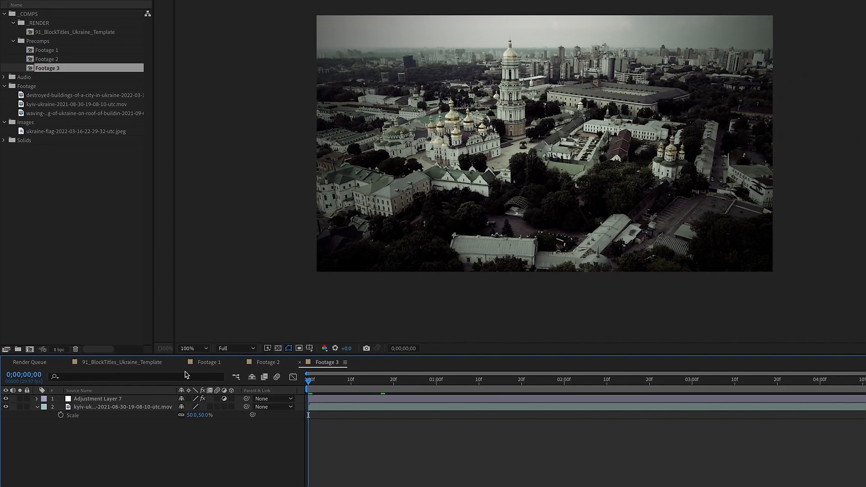
Step: Replace the Kyiv clip in the Footage 3 composition with the waving Ukraine flag clip
left_click(116, 408)
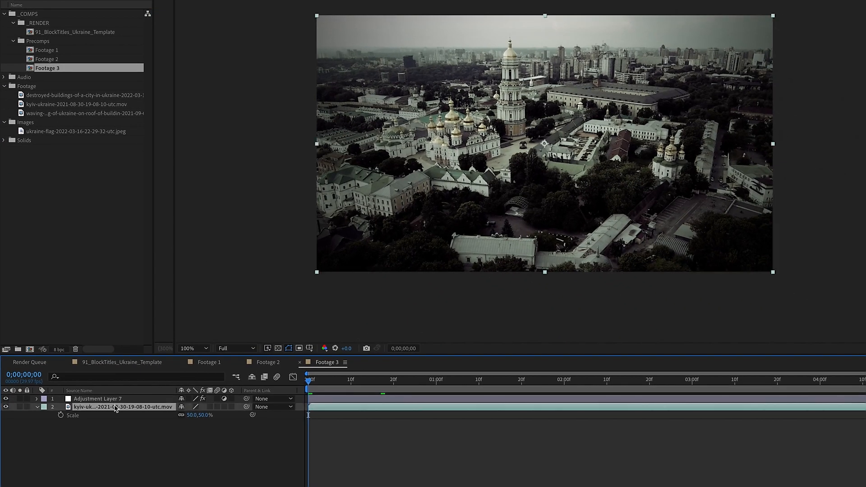
left_click(58, 114)
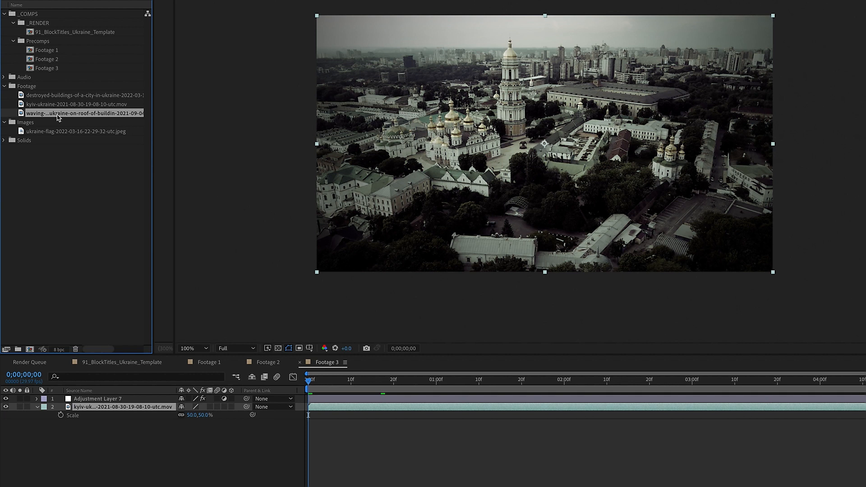
left_click_drag(58, 117, 103, 412)
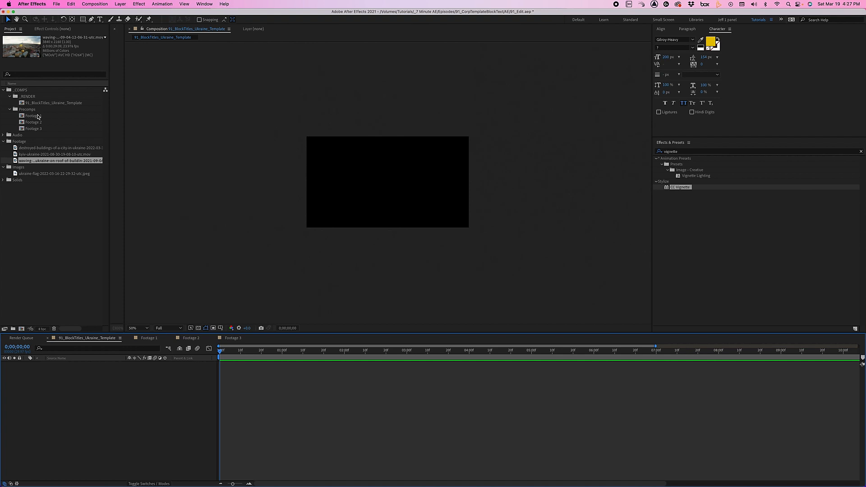
Step: Add the Footage 1, Footage 2 and Footage 3 precomps to 91_BlockTitles_Ukraine_Template and show the composition's whole duration in the timeline
left_click(37, 116)
left_click(36, 128, "shift")
left_click_drag(38, 120, 158, 389)
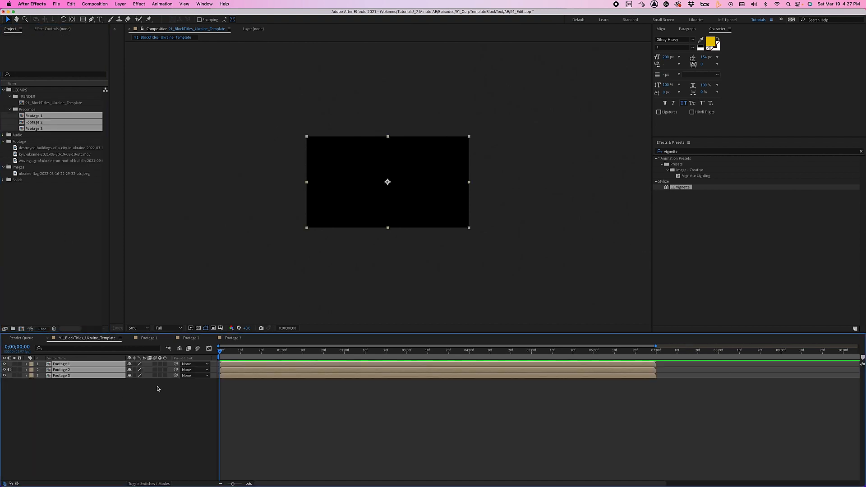
left_click_drag(232, 484, 217, 483)
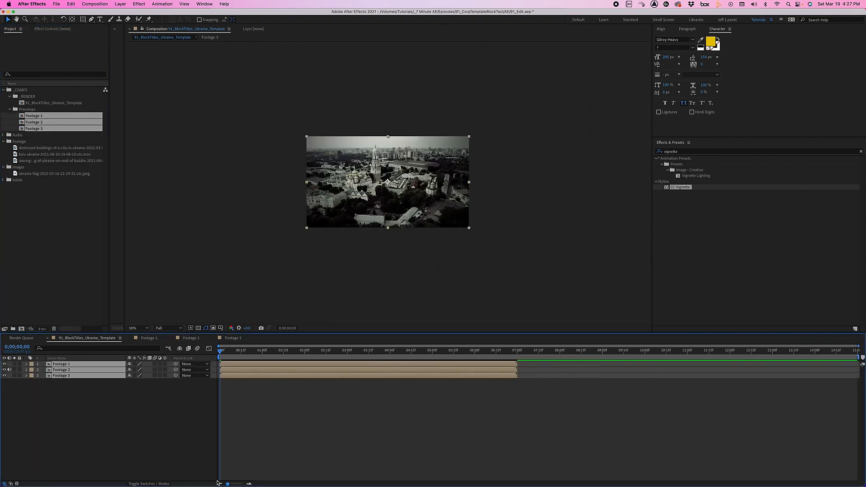
Step: Move the Footage 2 layer's in-point to 0;00;05;15 in the template composition
left_click(621, 363)
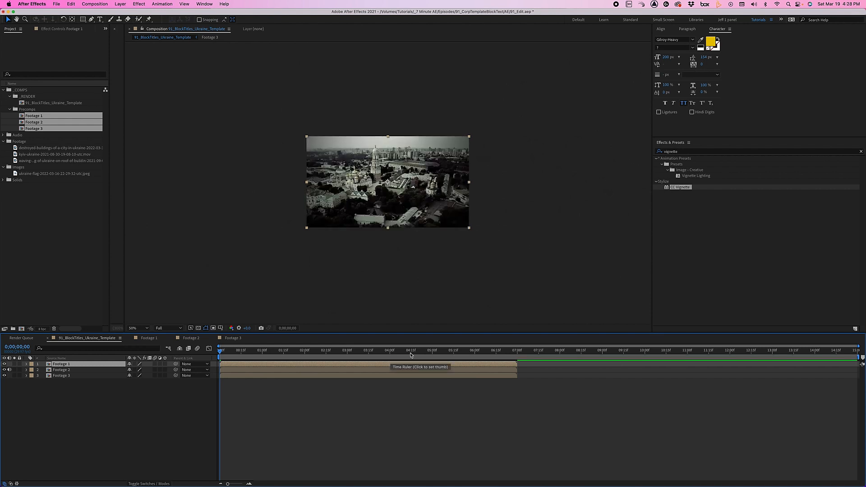
left_click_drag(411, 355, 444, 355)
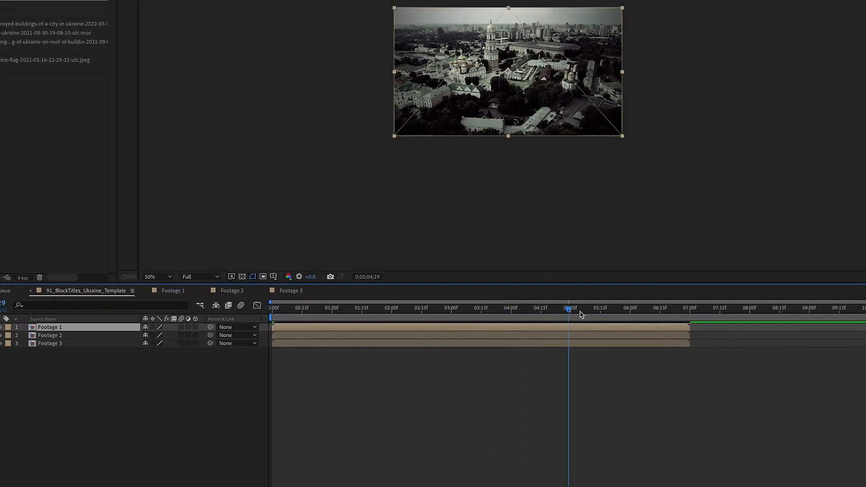
left_click_drag(581, 315, 600, 311)
left_click(601, 339)
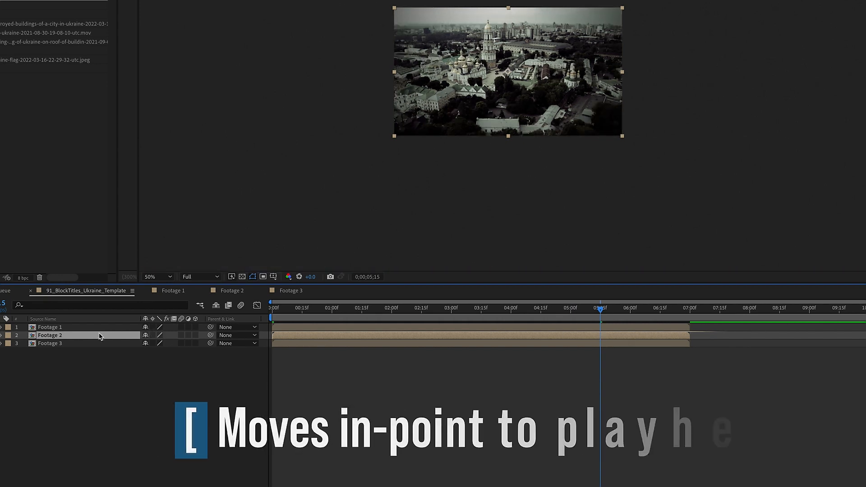
key("bracketleft")
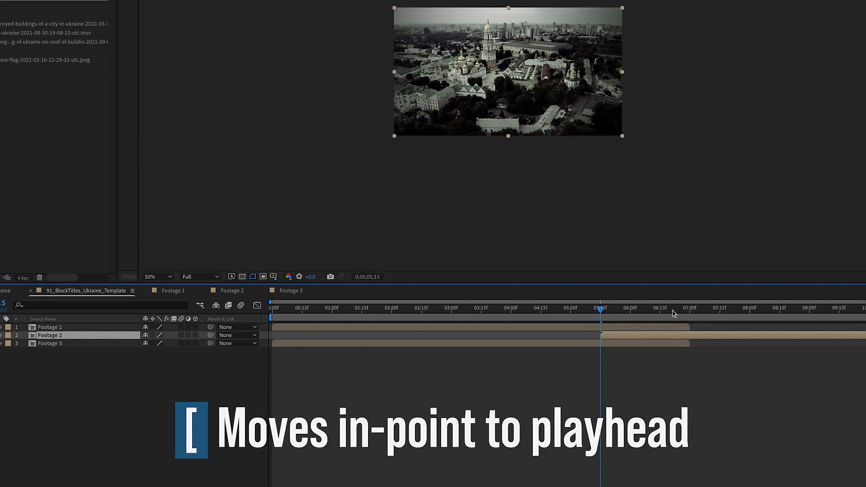
Step: Move the Footage 3 layer's in-point to 0;00;11;00 and stack the layers as Footage 3, Footage 2, Footage 1 from the top
left_click(684, 354)
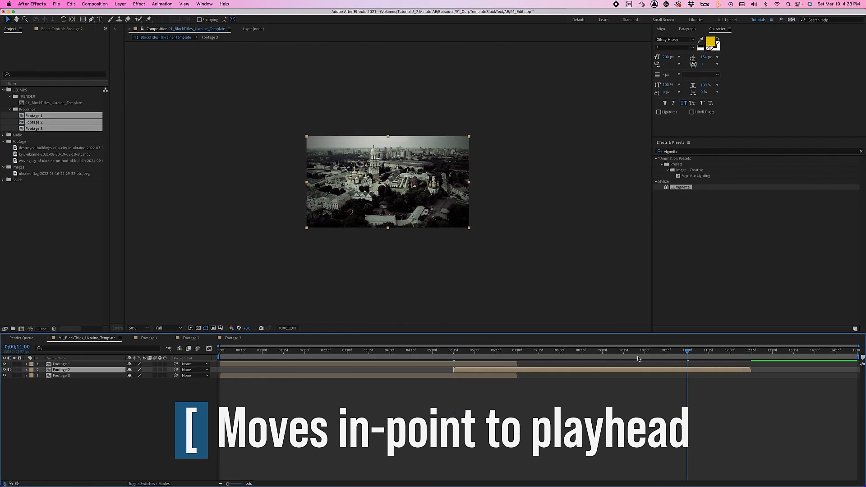
left_click(88, 377)
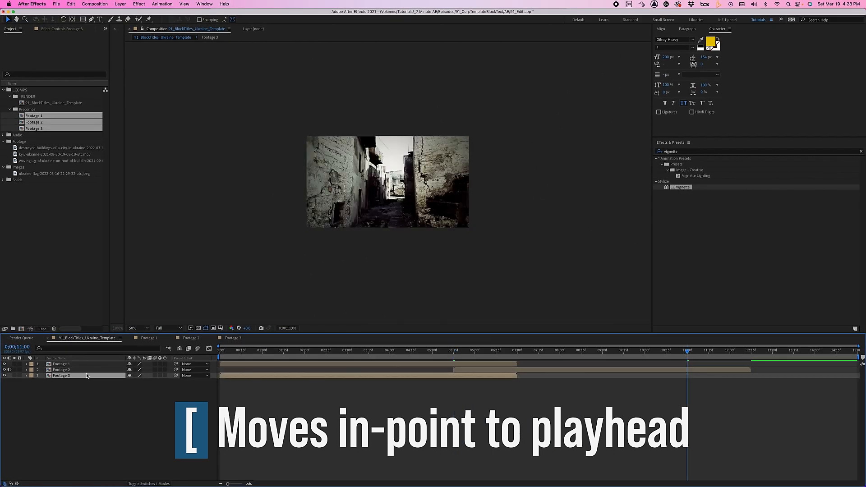
key("bracketleft")
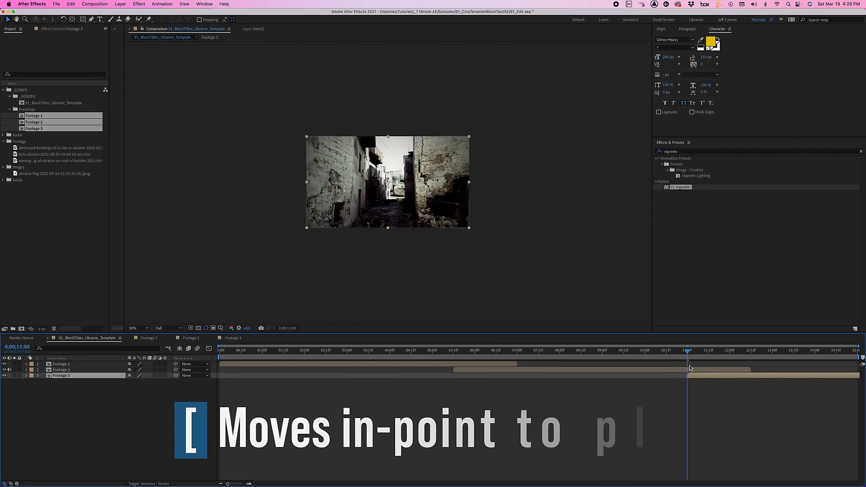
mouse_move(61, 365)
left_mouse_down()
mouse_move(60, 389)
mouse_move(67, 373)
left_mouse_up()
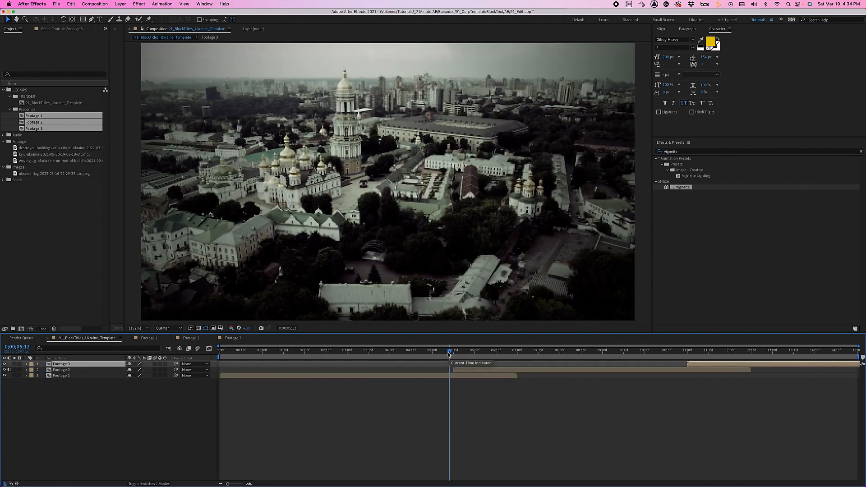
Step: Scrub across the cut from Footage 1 to Footage 2, and place the current time at Footage 2's in-point
left_click_drag(450, 355, 463, 353)
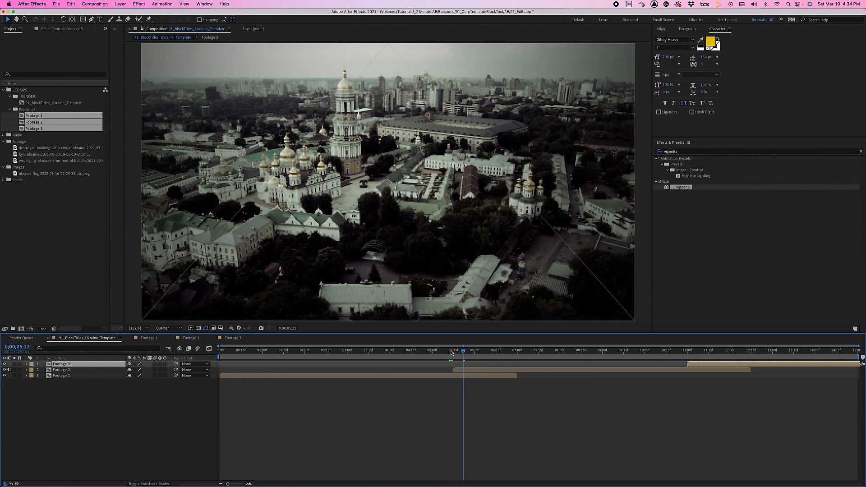
left_click(451, 354)
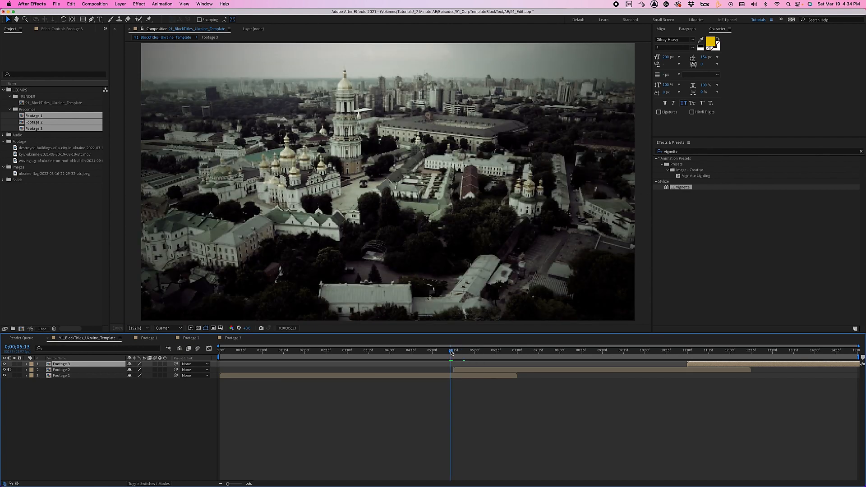
left_click(461, 354)
left_click(461, 371)
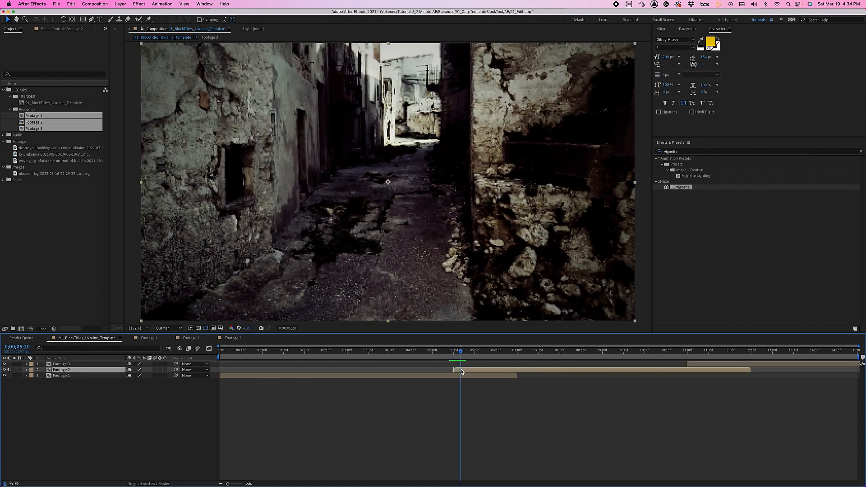
key("i")
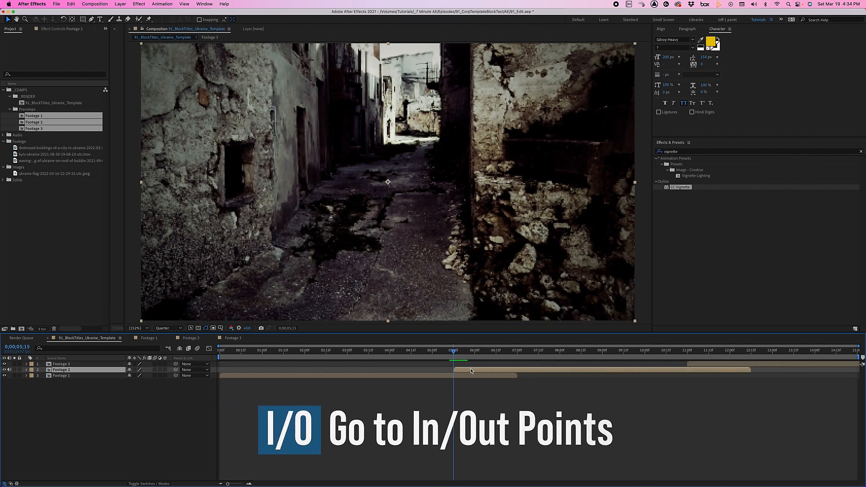
Step: Create an empty shape layer directly above Footage 2 and trim its start to 0;00;05;15
left_click(120, 3)
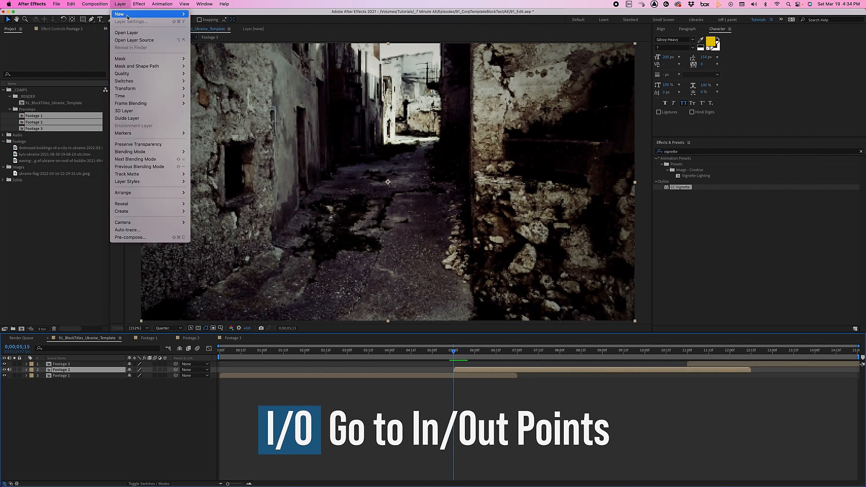
mouse_move(149, 14)
left_click(213, 53)
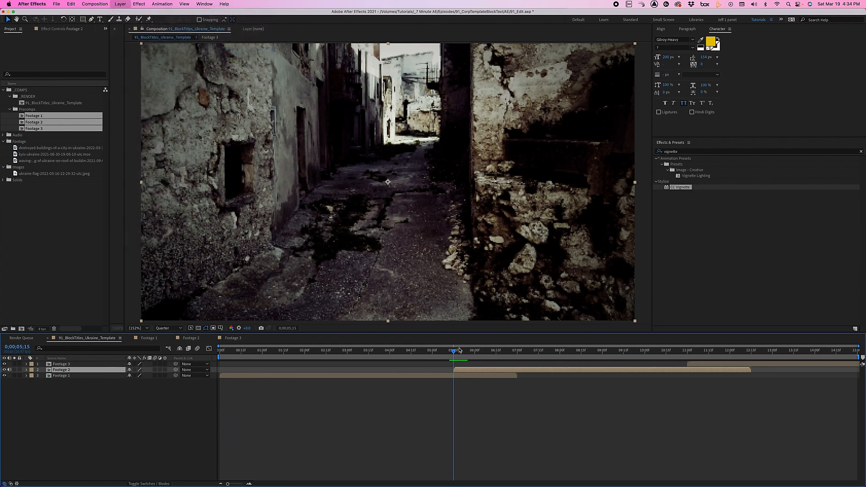
key("q")
key("period")
key("alt+bracketleft")
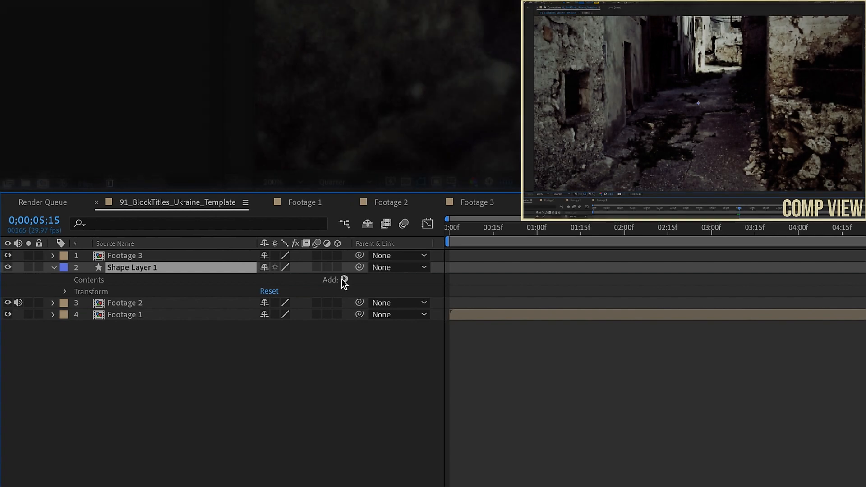
Step: Add a rectangle path and a fill to the contents of Shape Layer 1
left_click(344, 279)
left_click(369, 219)
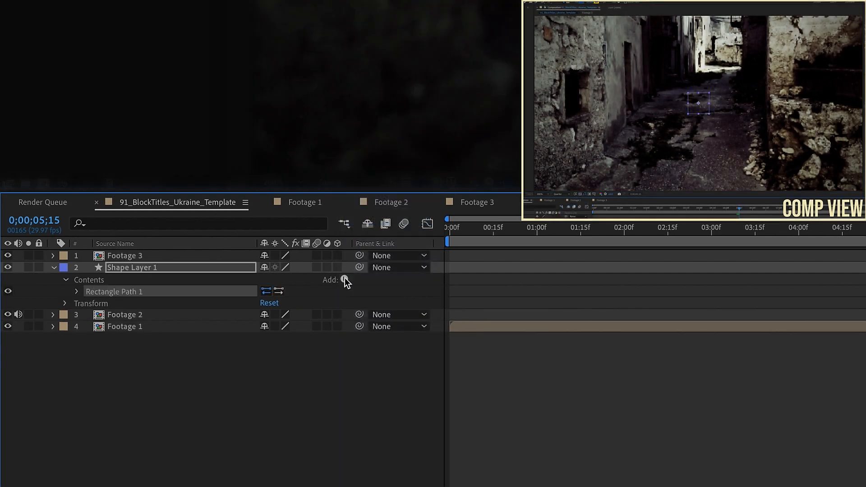
left_click(345, 279)
left_click(356, 289)
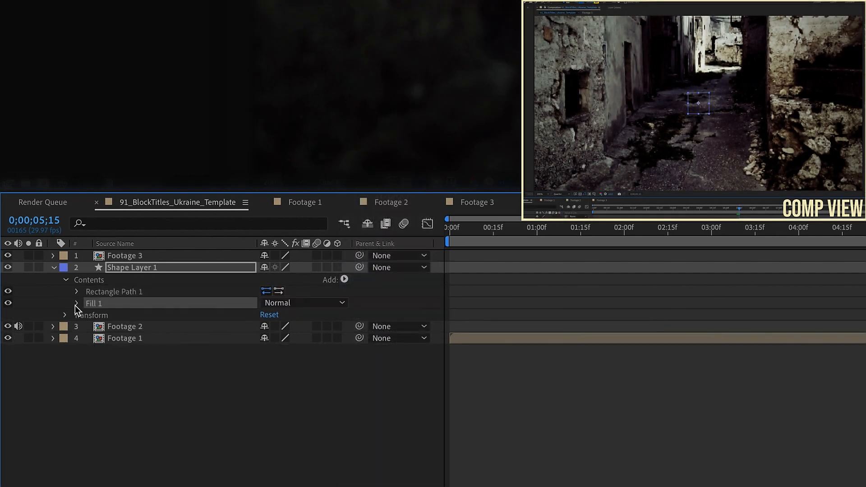
Step: Set the size of Rectangle Path 1 to 1920 by 1080
left_click(76, 292)
left_click(283, 304)
type("1920")
left_click(308, 304)
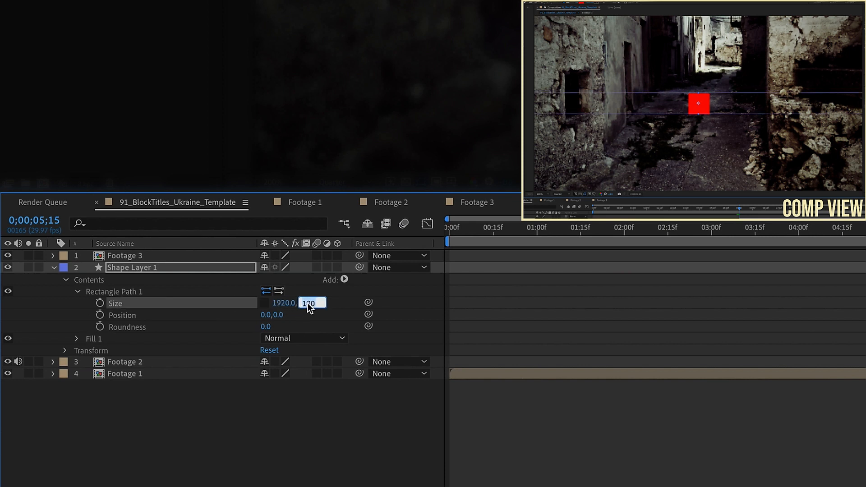
type("1080")
key("Return")
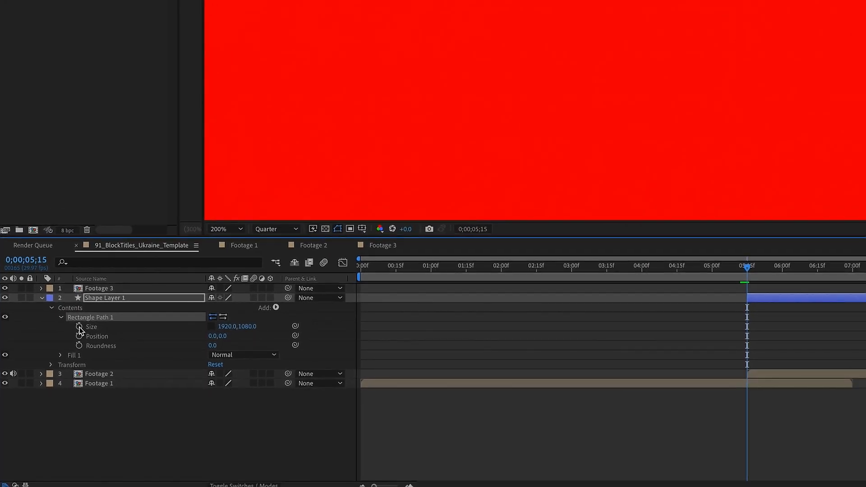
Step: Keyframe the rectangle's Size from 1920 by 0 at 0;00;05;15 to 1920 by 1080 at 0;00;06;05
left_click(79, 327)
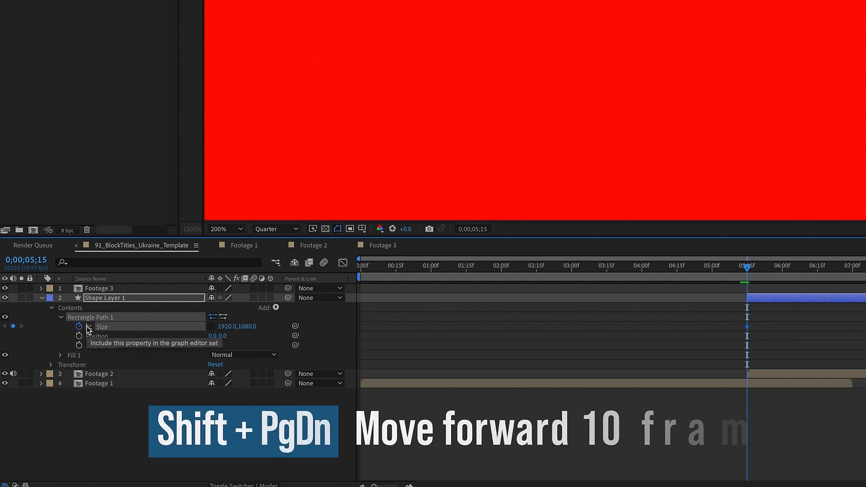
key("shift+Next")
left_click(13, 326)
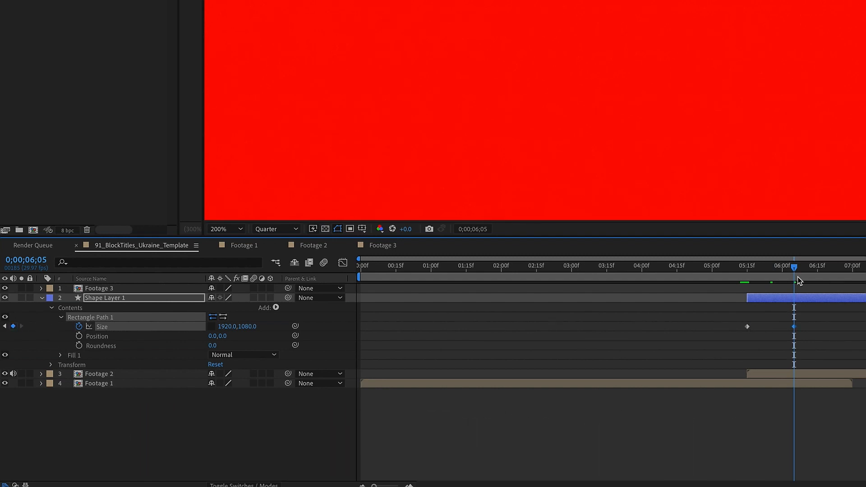
key("j")
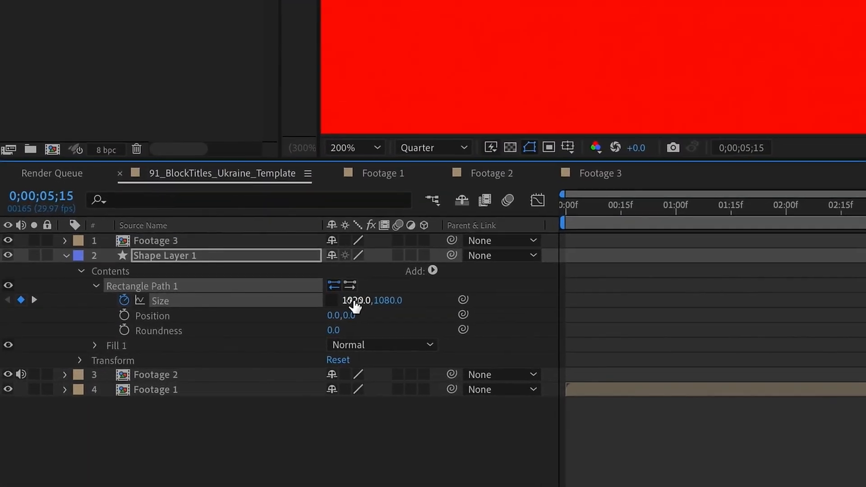
type("0")
key("Return")
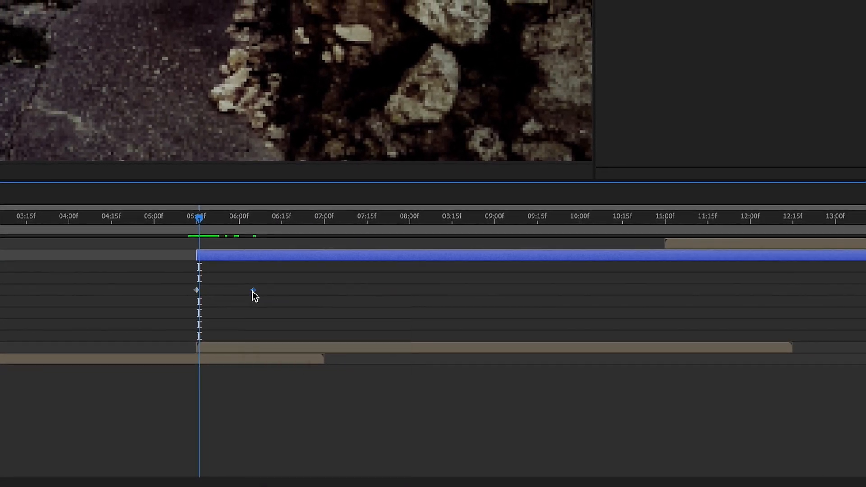
Step: Apply Easy Ease In to the rectangle's Size keyframe at 0;00;06;05
right_click(254, 291)
mouse_move(373, 470)
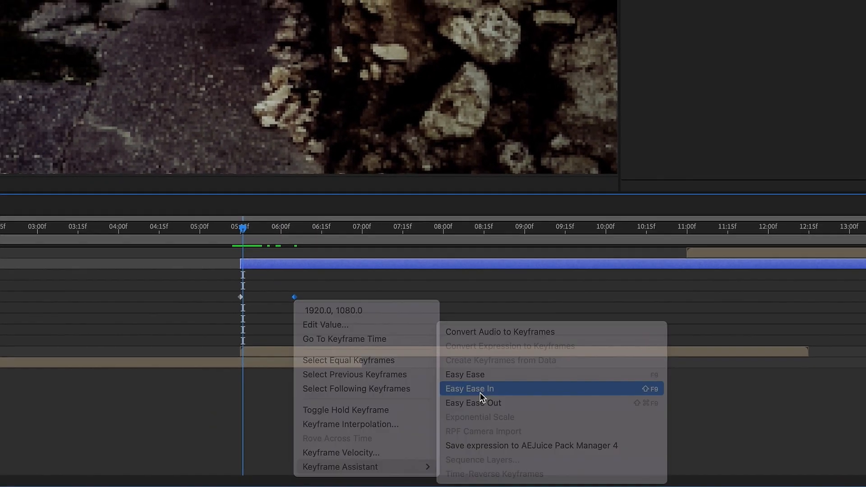
left_click(481, 389)
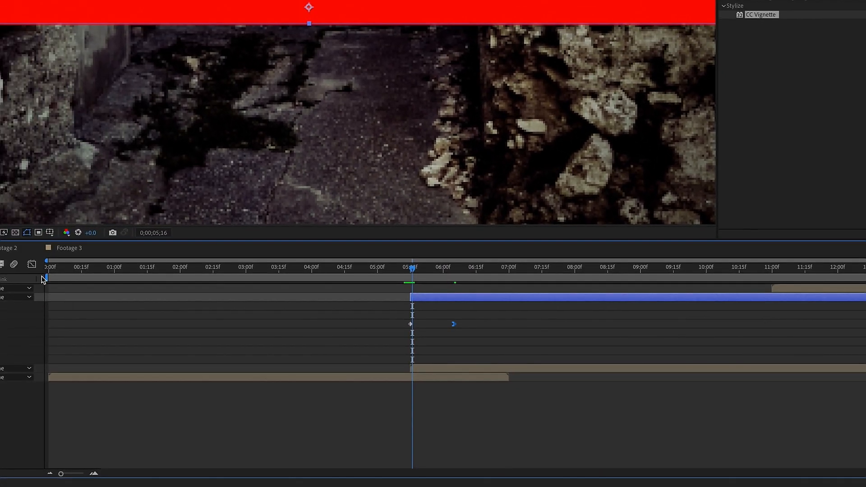
Step: In the speed graph, raise the incoming influence of the last Size keyframe to 100% at zero speed, and return to the layer view
left_click(31, 264)
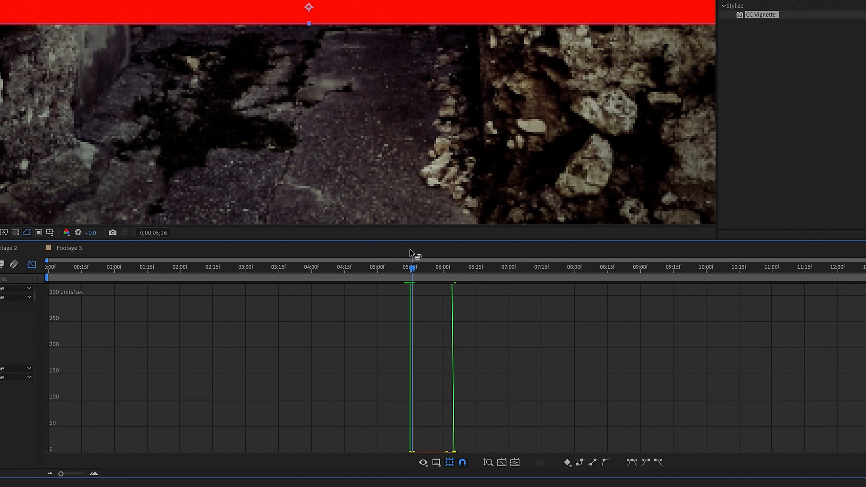
left_click_drag(411, 240, 411, 153)
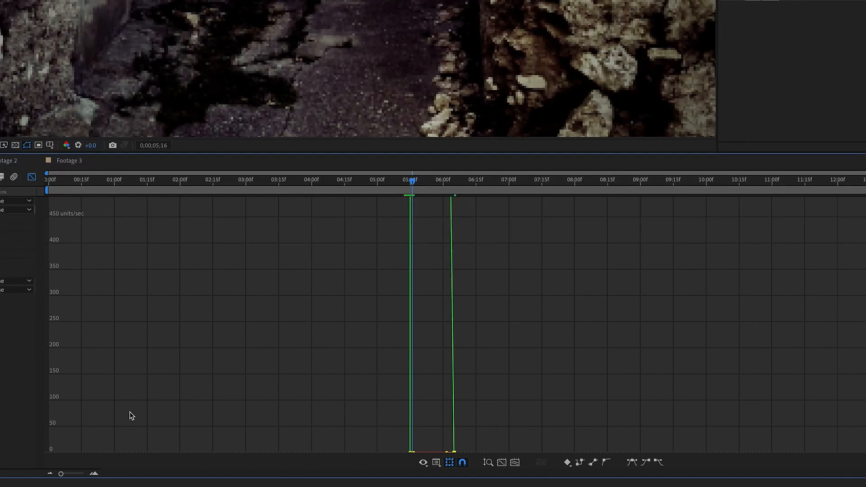
left_click_drag(62, 474, 72, 474)
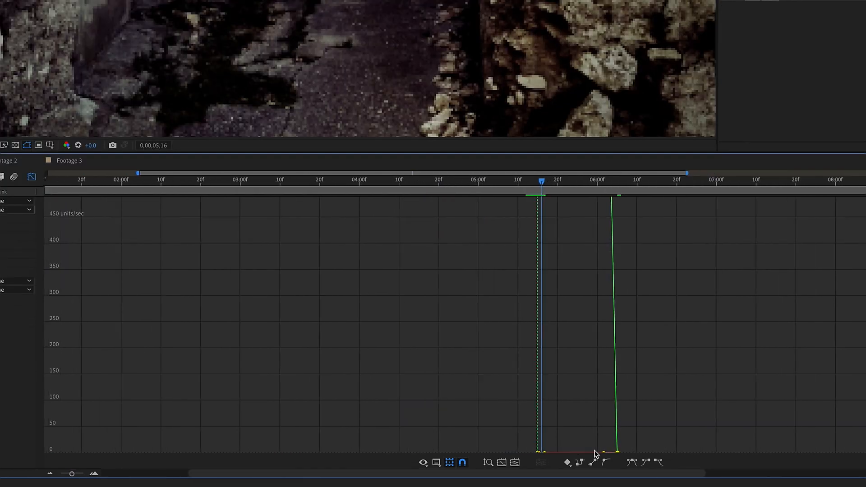
left_click_drag(604, 452, 519, 413)
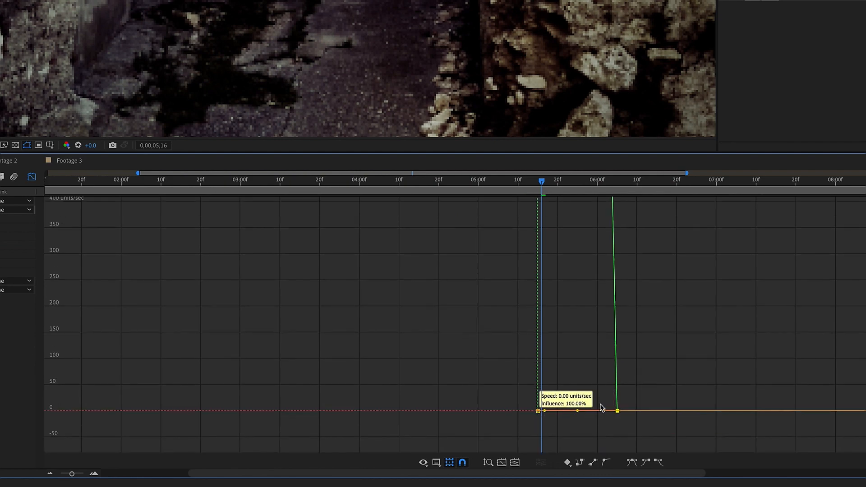
left_click_drag(604, 411, 567, 422)
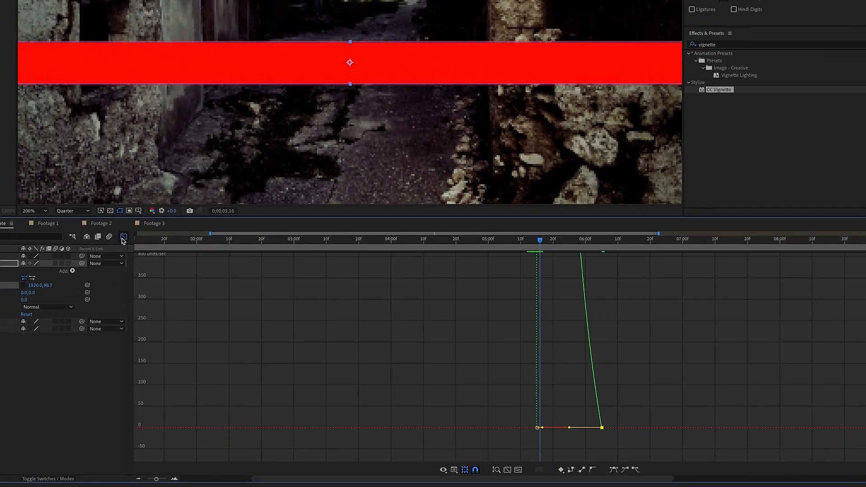
left_click(32, 177)
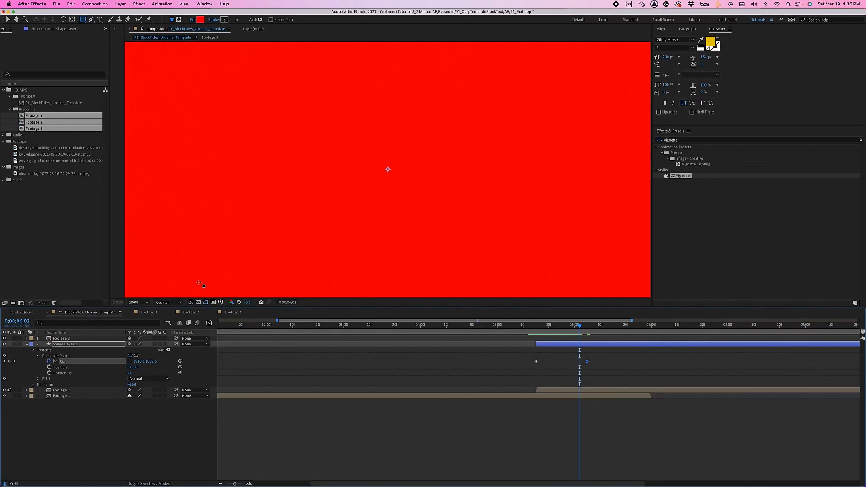
Step: Fit the composition in the viewer and preview the rectangle's opening animation from 0;00;05;12
key("shift+/")
left_click(529, 327)
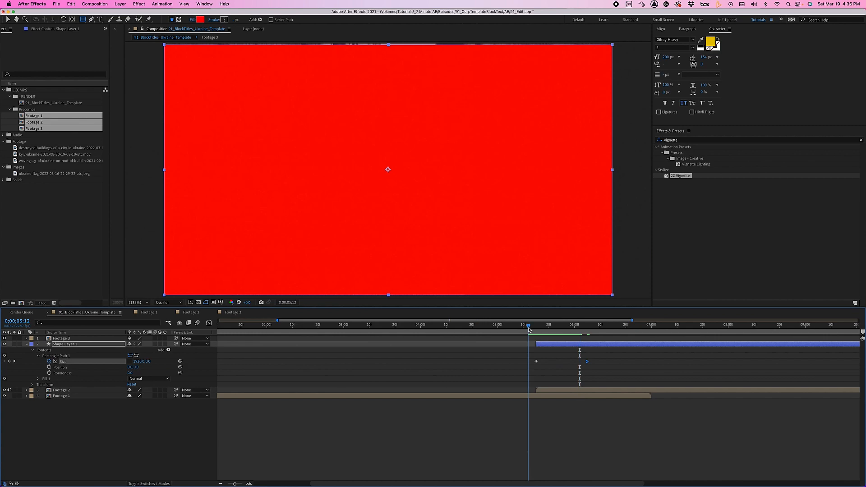
key("space")
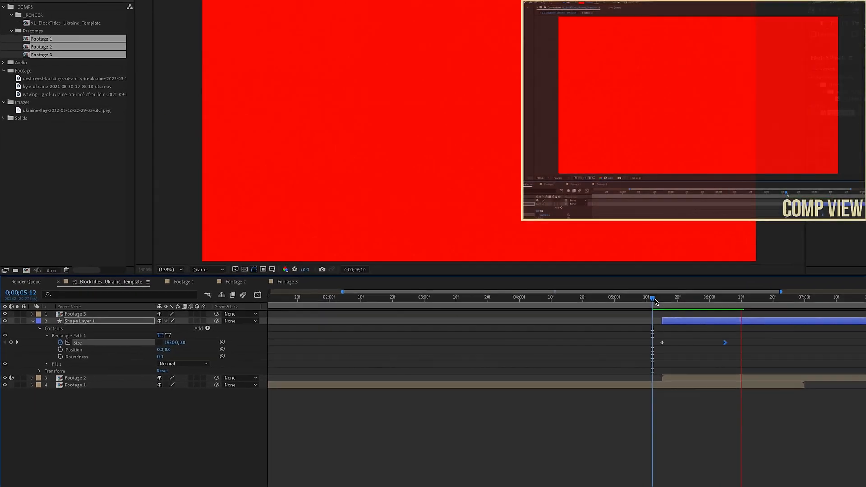
Step: Set the Footage 2 layer's track matte to Alpha Matte "Shape Layer 1" and scrub through the reveal
left_click(63, 390)
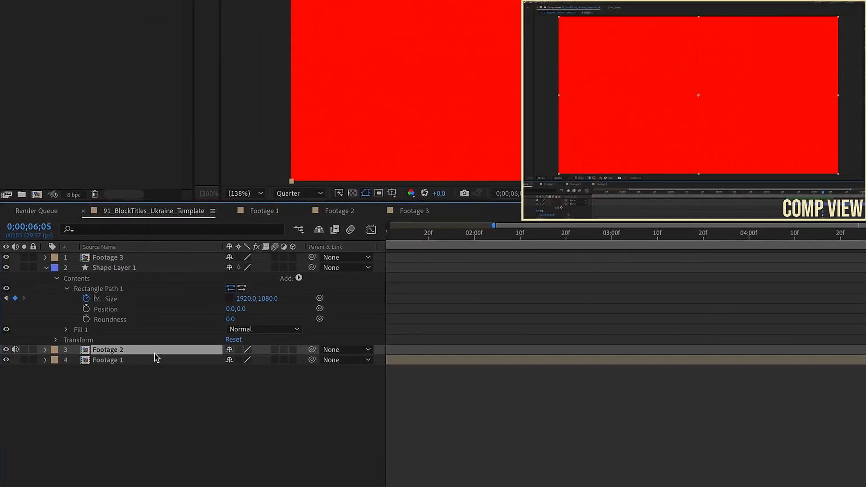
key("F4")
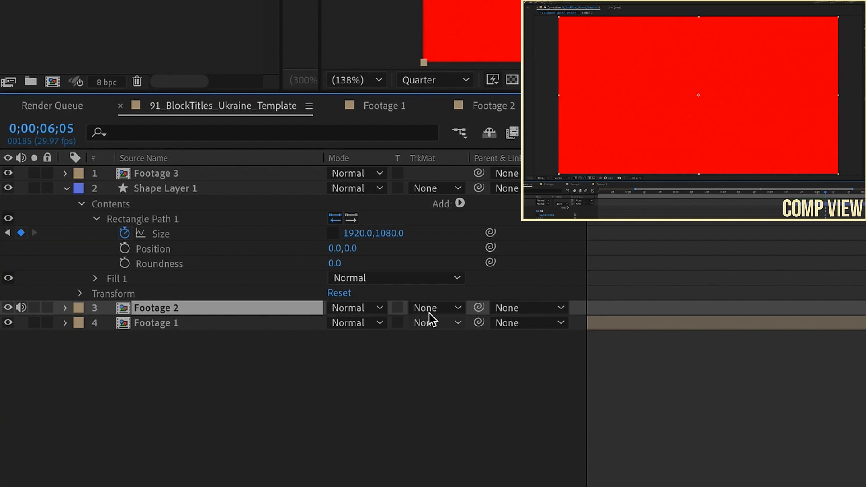
left_click(434, 310)
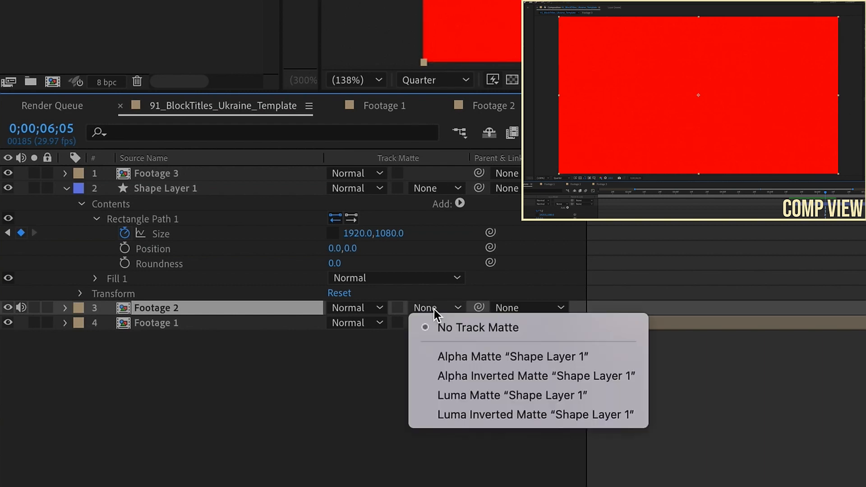
left_click(468, 358)
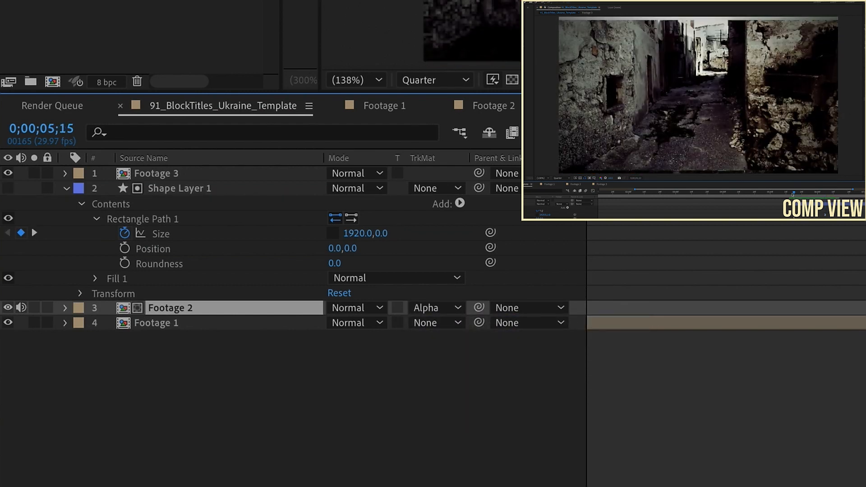
mouse_move(794, 195)
left_mouse_down()
mouse_move(831, 197)
mouse_move(795, 196)
left_mouse_up()
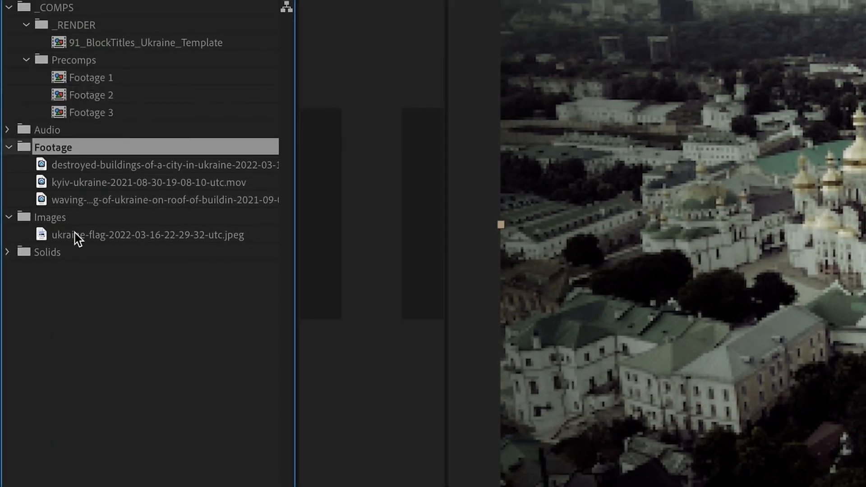
Step: Open the ukraine-flag JPEG in a footage viewer and widen that viewer beside the composition view
left_click(77, 236)
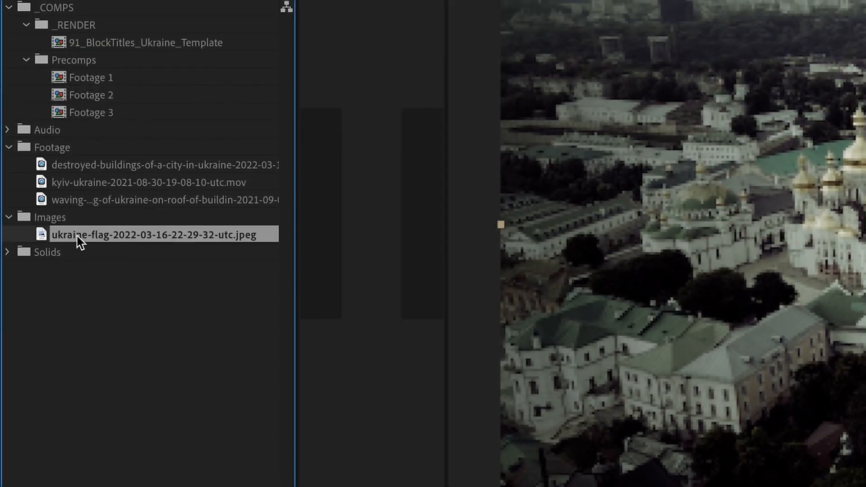
left_click_drag(77, 237, 392, 132)
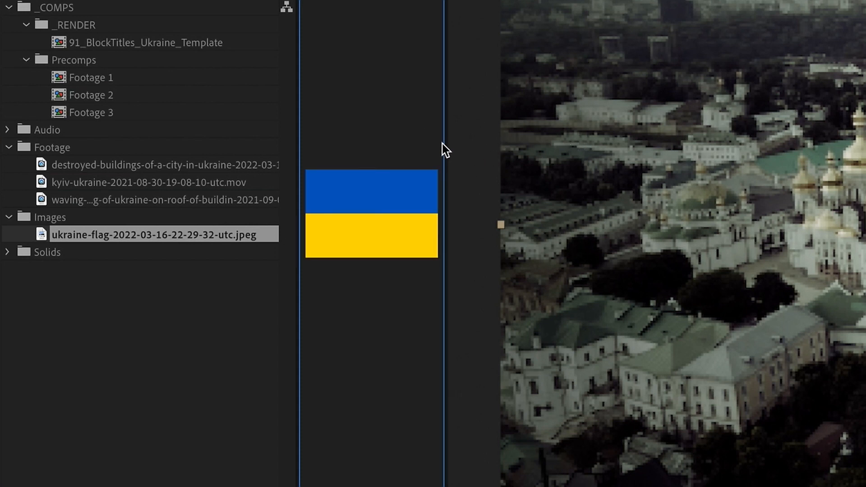
left_click_drag(447, 145, 707, 150)
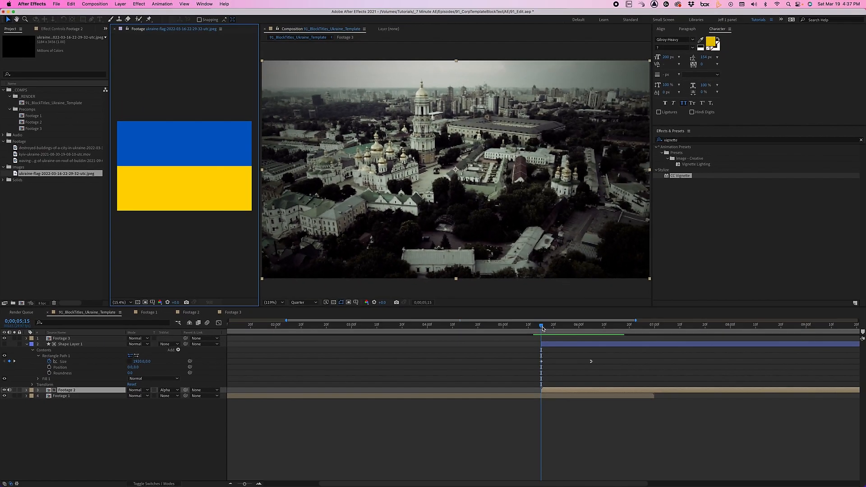
Step: At 0;00;05;26, duplicate Shape Layer 1 and turn on the duplicate's visibility
left_click_drag(542, 329, 562, 332)
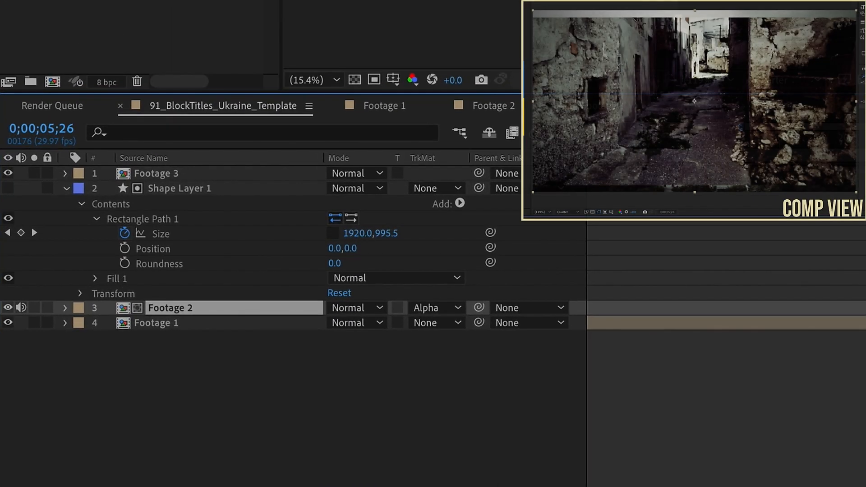
left_click(136, 249)
key("ctrl+d")
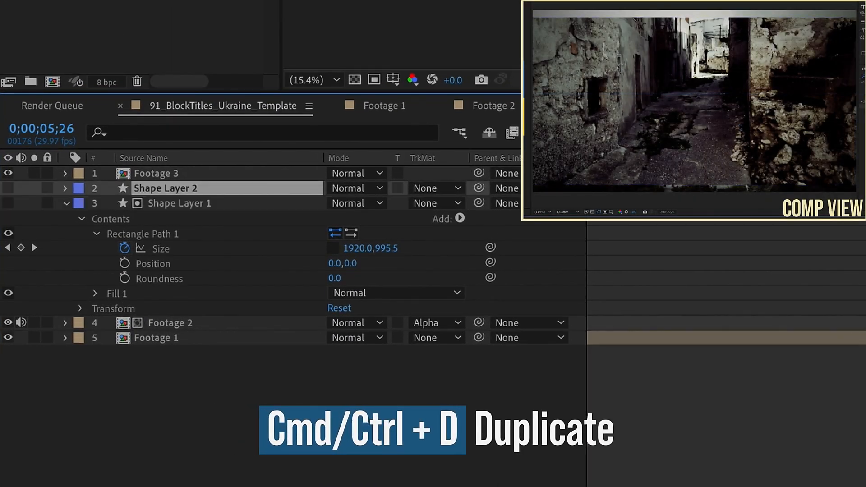
left_click(8, 188)
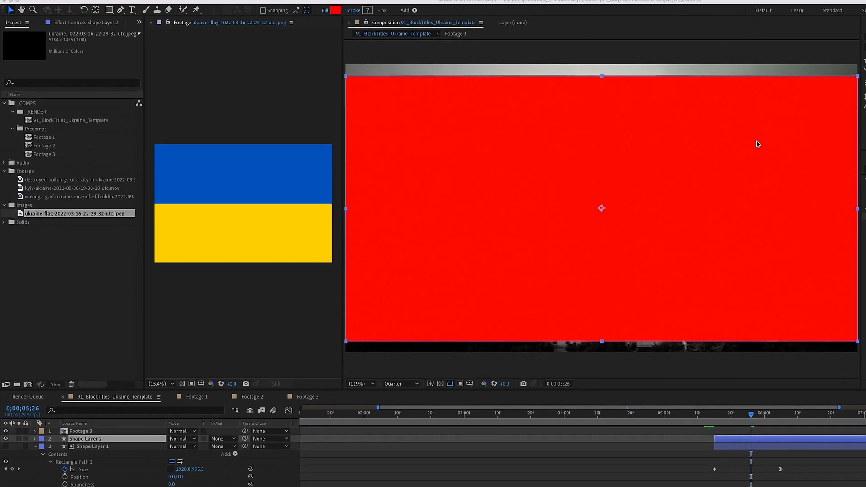
Step: Sample the flag's blue as the duplicated shape layer's fill color, 005BBB
left_click(333, 16)
left_click(603, 194)
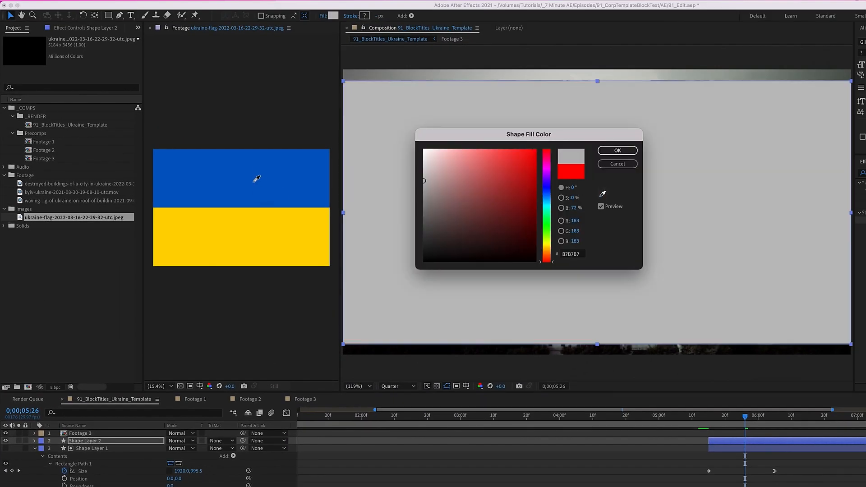
left_click(253, 178)
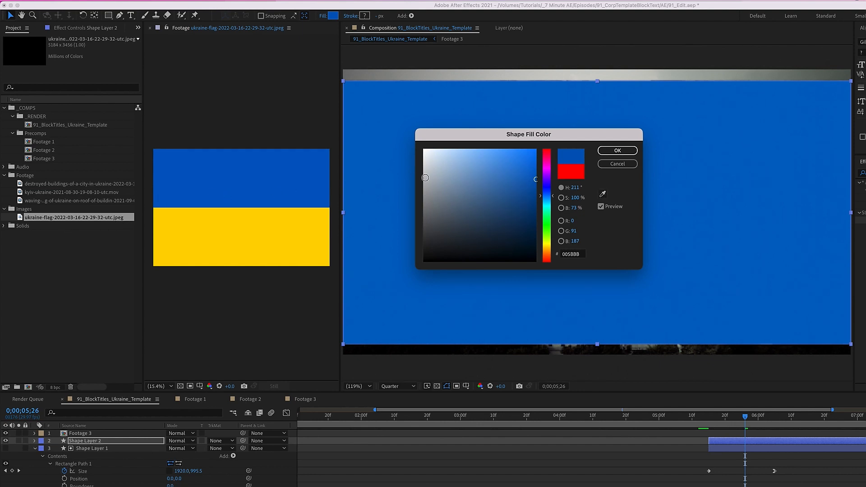
left_click(618, 150)
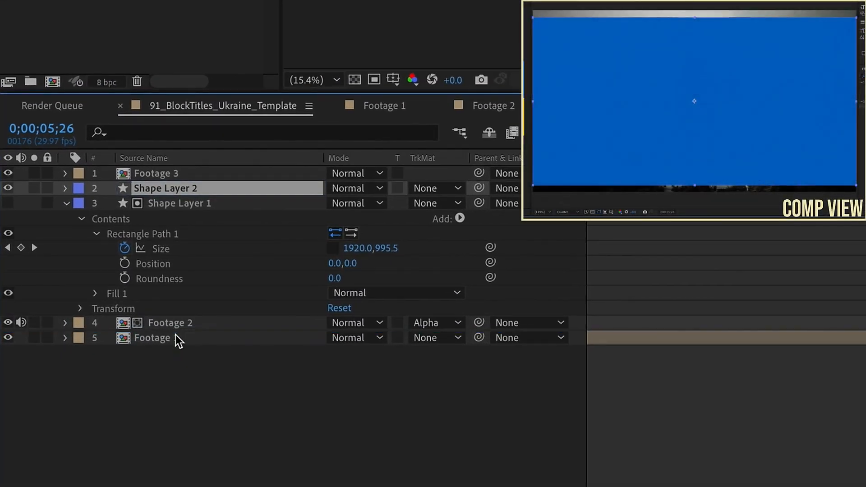
Step: Move Shape Layer 2 directly beneath the Footage 2 layer and rename it Blue Stripe
key("ctrl+bracketleft")
key("ctrl+bracketleft")
key("Return")
type("Blue Stripe")
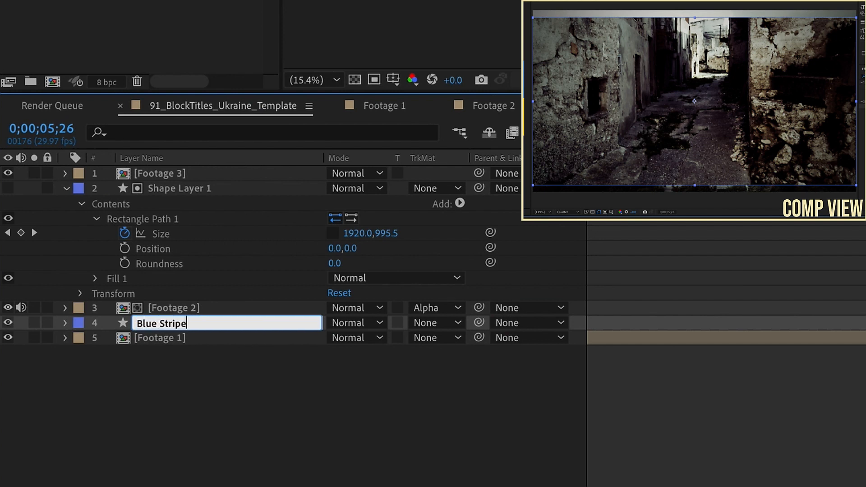
Step: Rename Shape Layer 1 as Matte
left_click(183, 188)
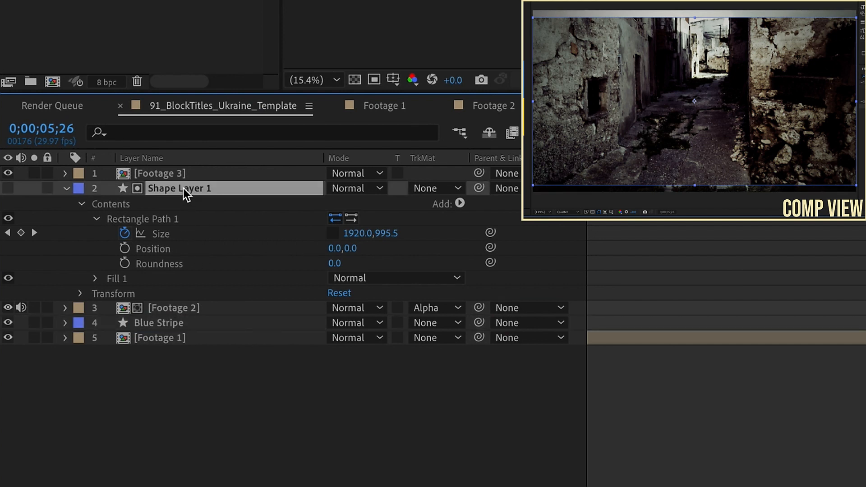
key("Return")
type("Matte")
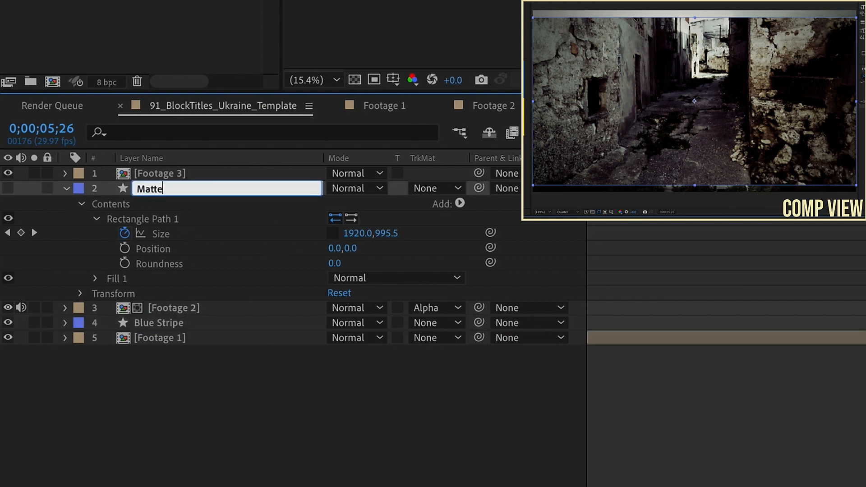
Step: Assign the Yellow label to the Matte, Footage 2 and Blue Stripe layers
left_click(163, 323)
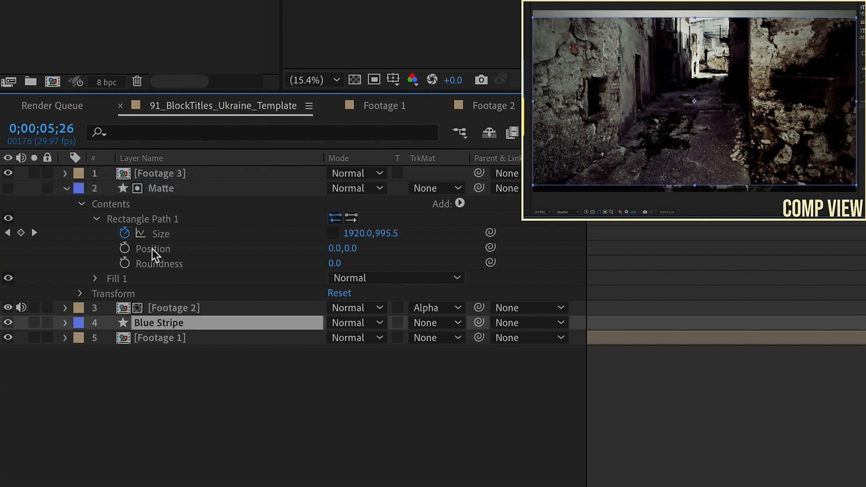
left_click(160, 188, "shift")
left_click(79, 189)
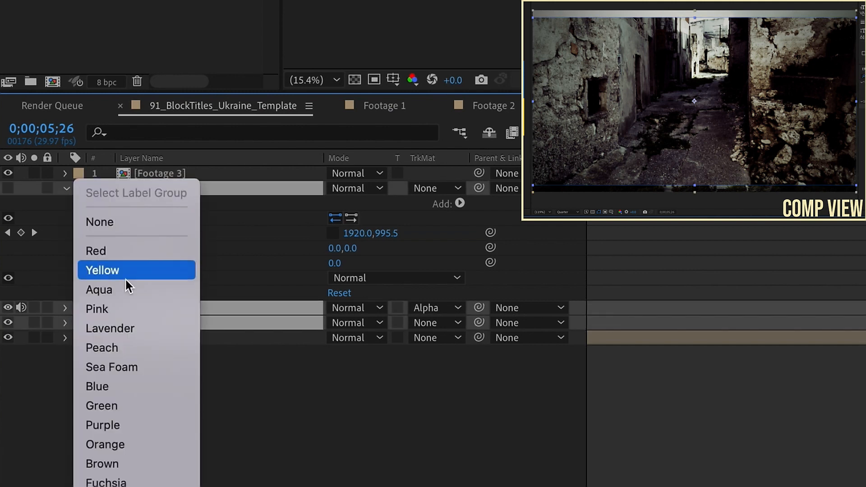
left_click(118, 270)
Step: Shift the Blue Stripe layer earlier so it starts at 0;00;05;12, with the current time at that frame
left_click(180, 323)
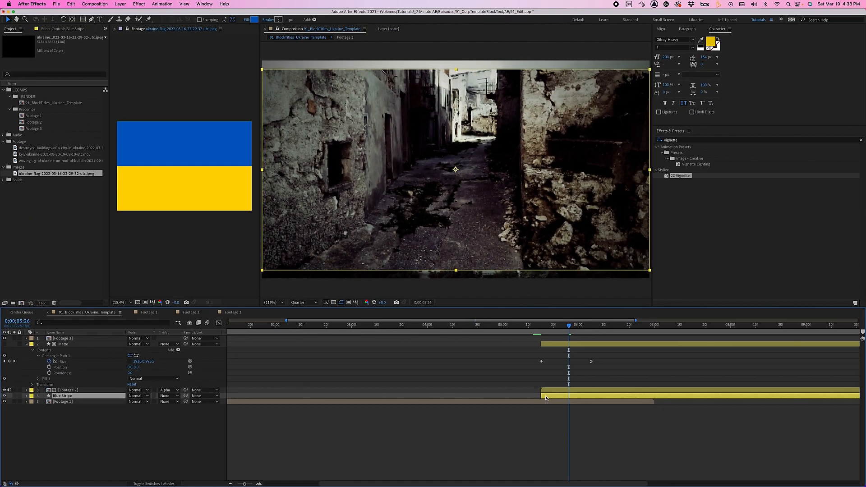
left_click_drag(854, 370, 841, 371)
left_click(828, 266)
mouse_move(532, 327)
left_mouse_down()
mouse_move(518, 327)
mouse_move(557, 328)
mouse_move(533, 328)
left_mouse_up()
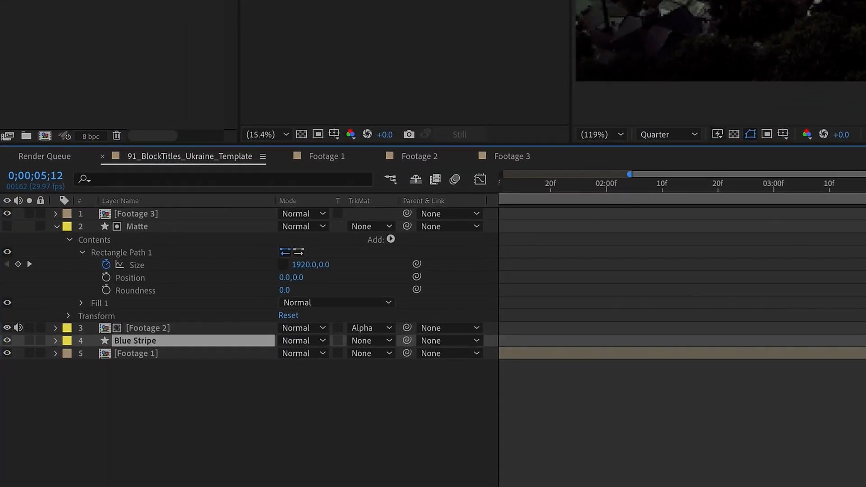
Step: Duplicate the Blue Stripe layer and rename the copy yellow stripe
key("ctrl+d")
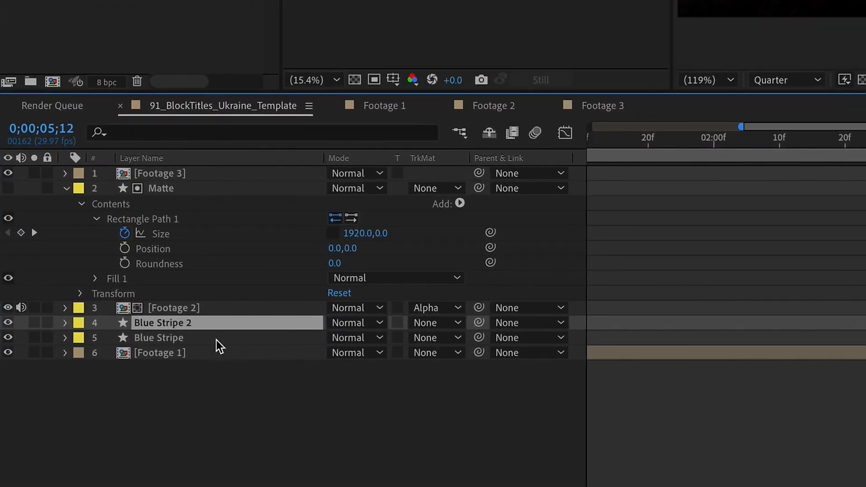
key("Return")
type("yellow stripe")
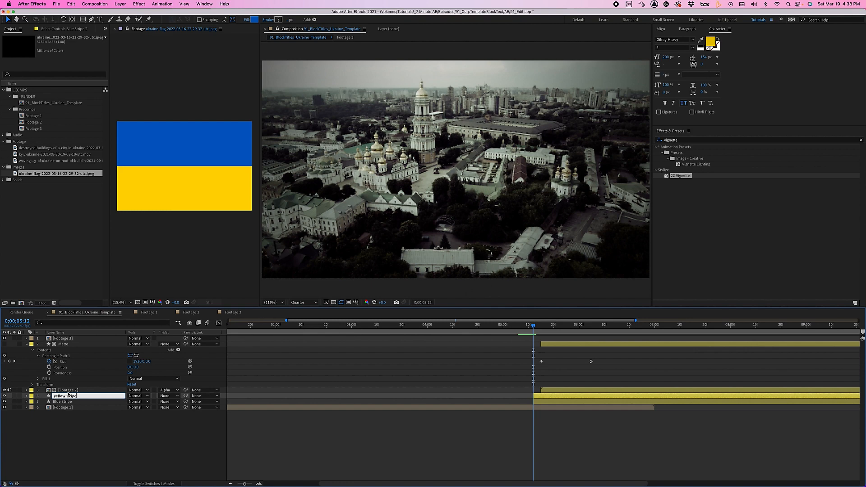
key("Return")
Step: Sample the flag's yellow as the yellow stripe layer's fill color, FFD500
left_click(255, 19)
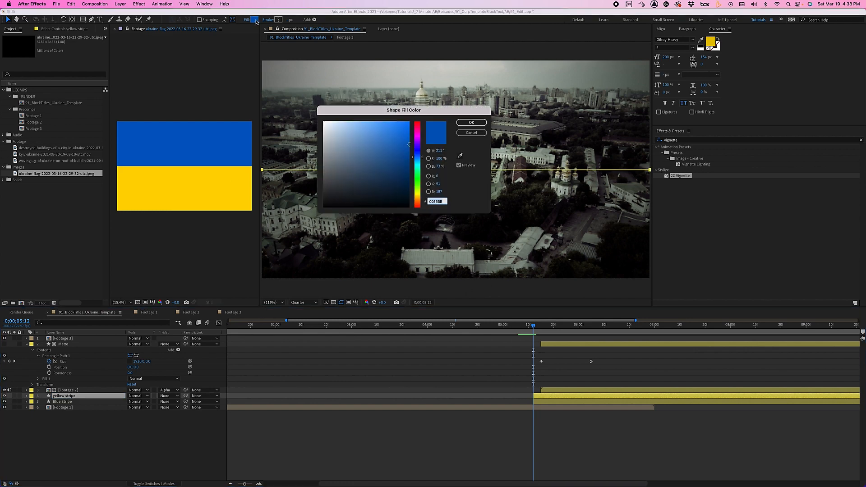
left_click(460, 156)
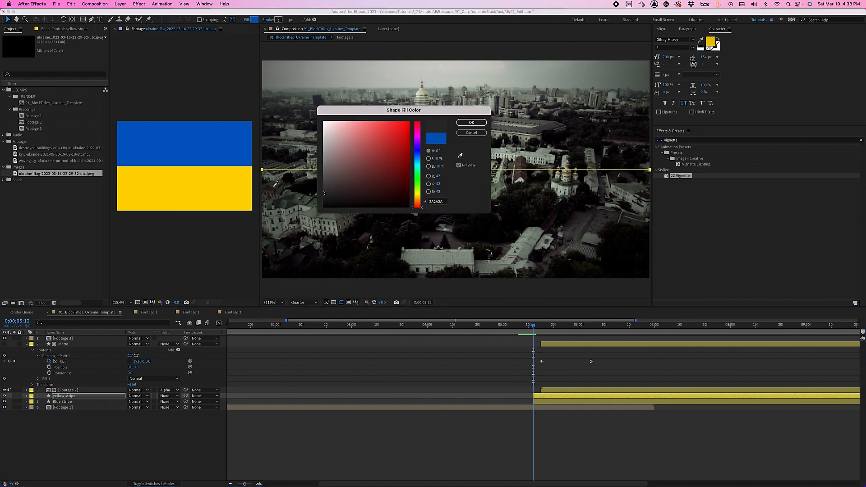
left_click(244, 182)
left_click(471, 123)
Step: Shift the Blue Stripe layer about two frames ahead of the yellow stripe and preview the transition from 0;00;05;06
left_click_drag(549, 402, 543, 401)
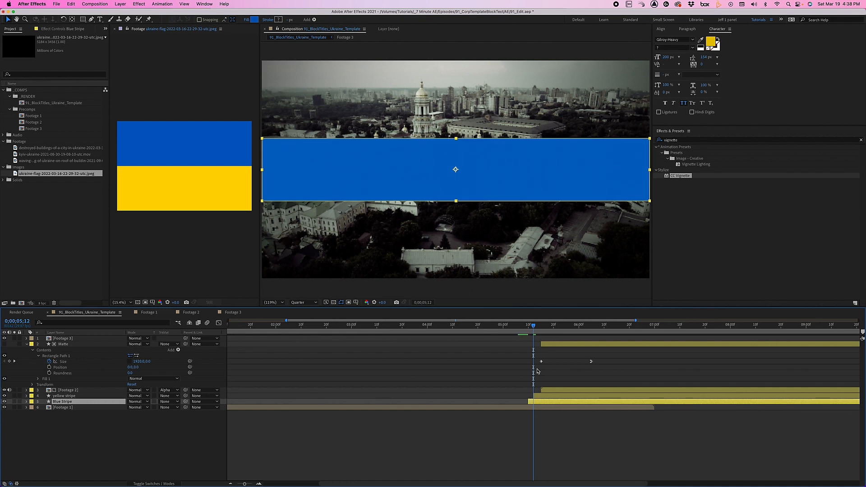
left_click_drag(534, 326, 517, 326)
key("space")
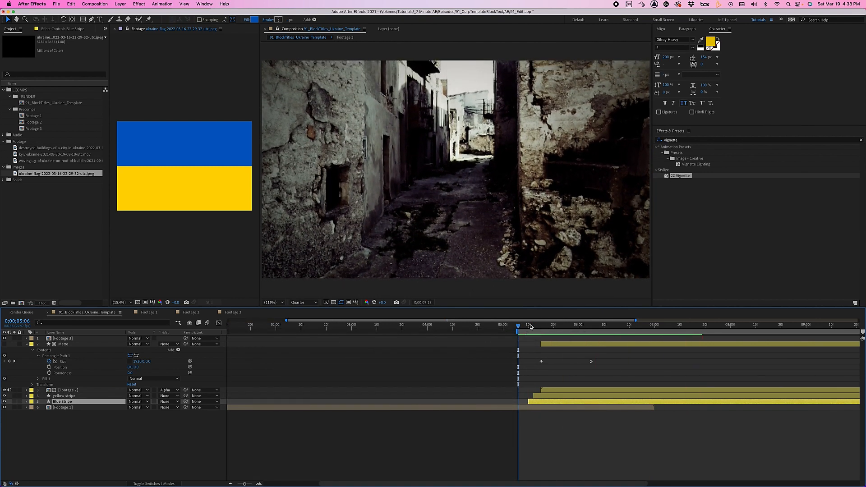
Step: At 0;00;05;13, darken the Blue Stripe layer's fill color to 004997
left_click(533, 326)
left_click_drag(535, 326, 536, 326)
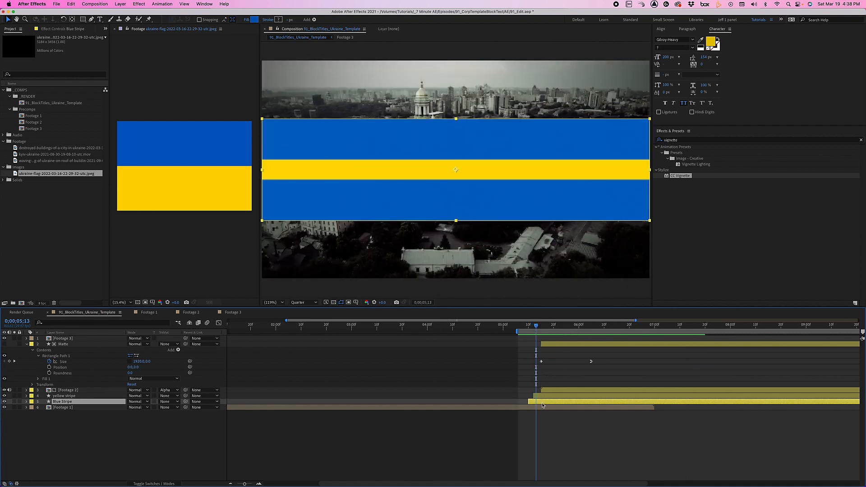
left_click(254, 19)
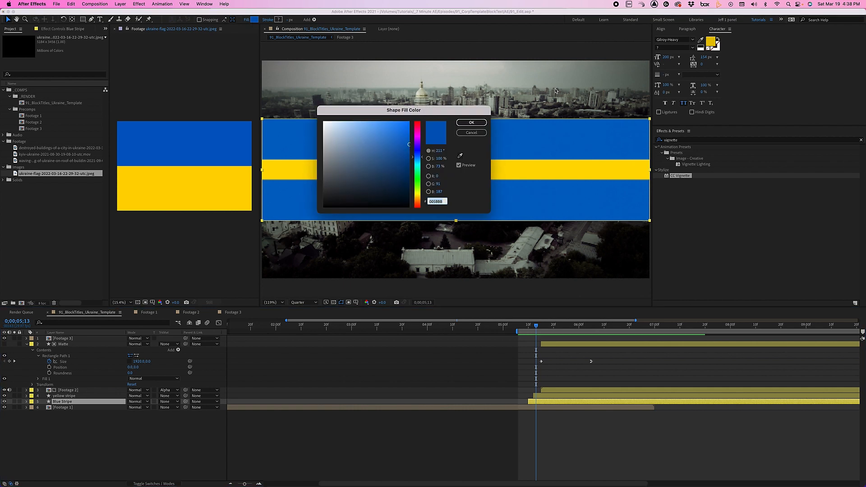
left_click_drag(407, 143, 412, 157)
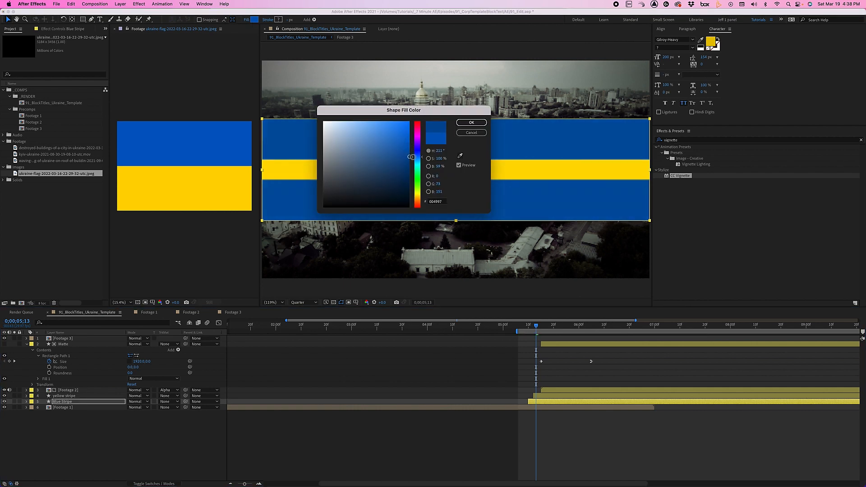
left_click(471, 123)
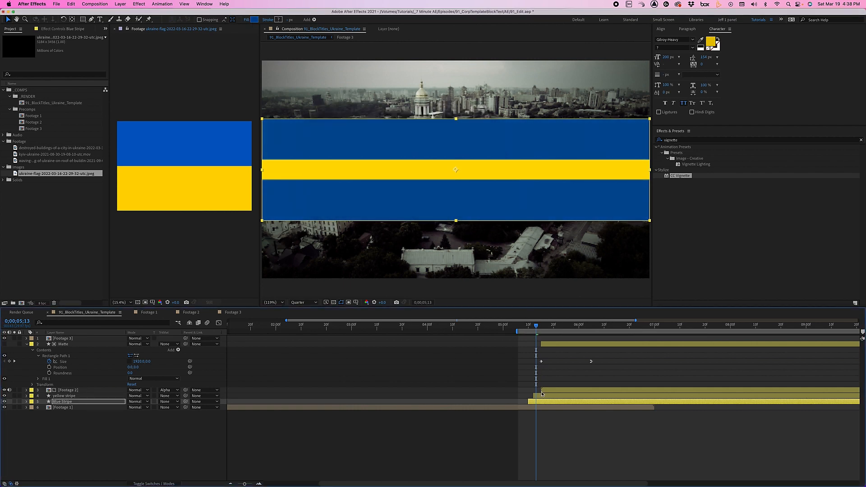
Step: Darken the yellow stripe layer's fill color to BE9F00
left_click(543, 396)
left_click(255, 20)
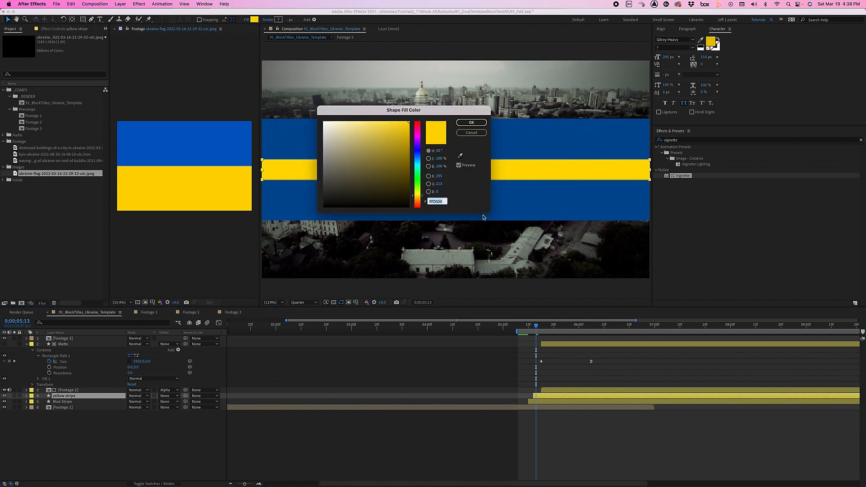
left_click_drag(410, 131, 414, 143)
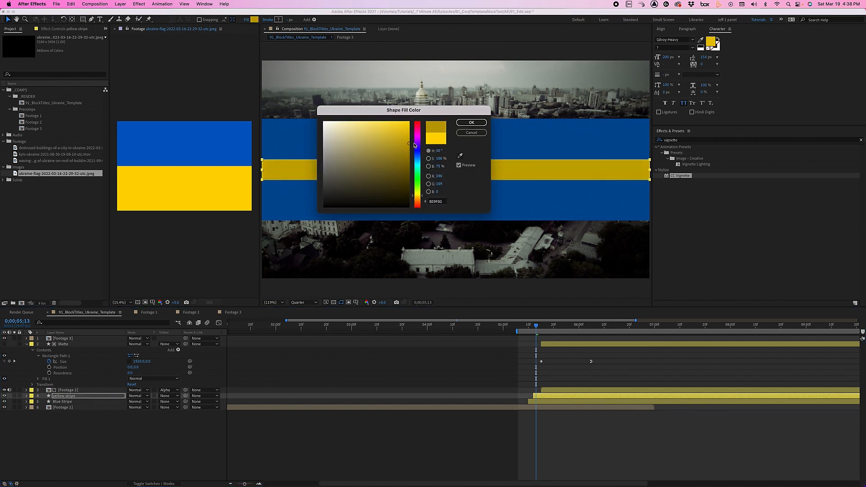
left_click(471, 123)
Step: Preview the recolored stripe transition from 0;00;05;09
left_click(526, 328)
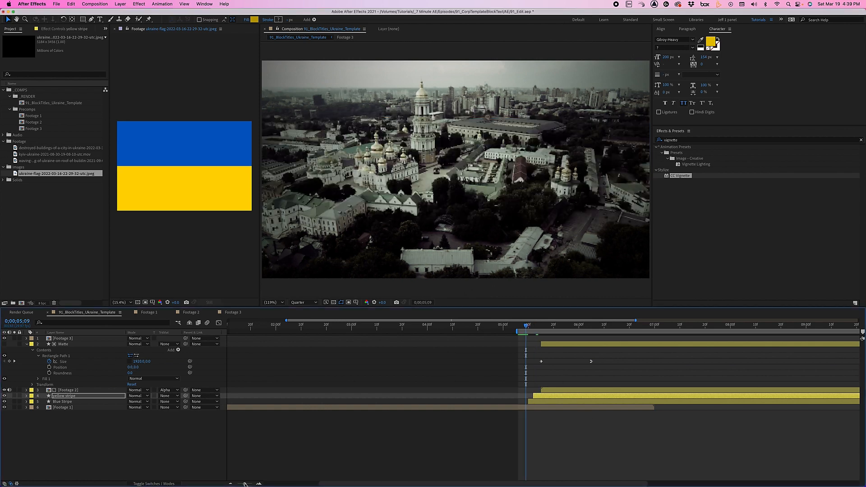
left_click_drag(244, 484, 236, 483)
key("space")
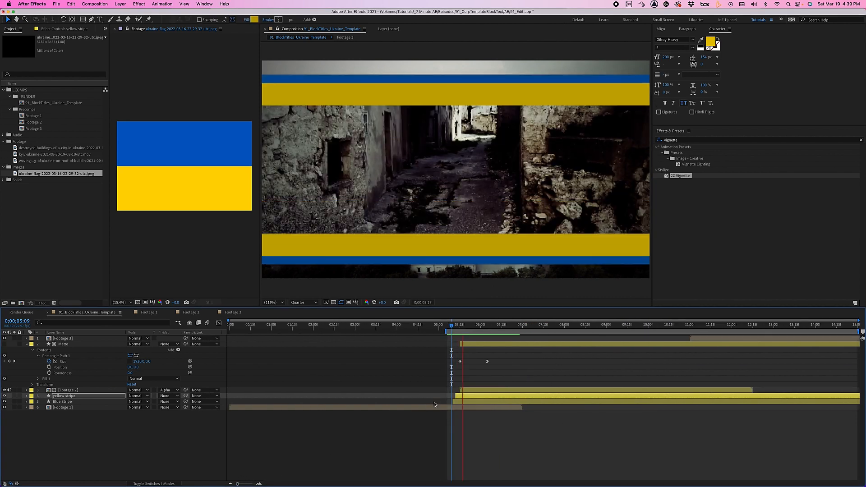
Step: With the current time at 0;00;11;00, assign the Orange label to the Footage 3 layer
left_click(31, 339)
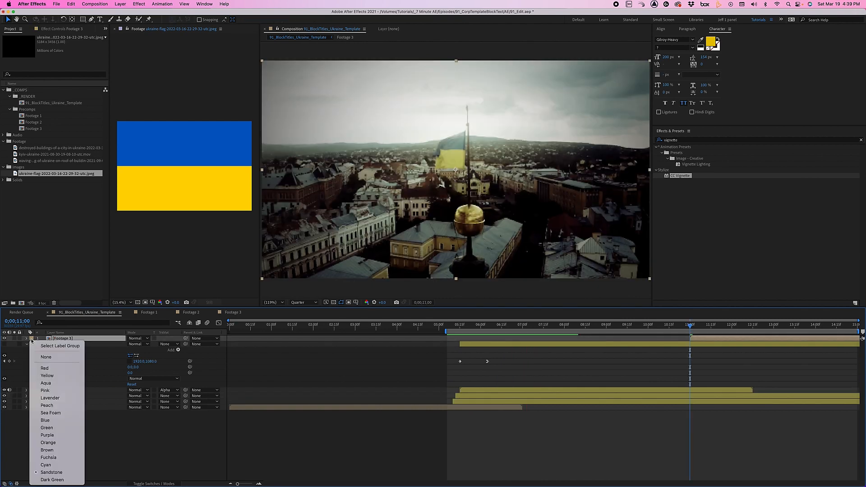
left_click(50, 443)
Step: Duplicate the Matte layer, place the copy above Footage 3, and make it start at 0;00;11;00
left_click(697, 344)
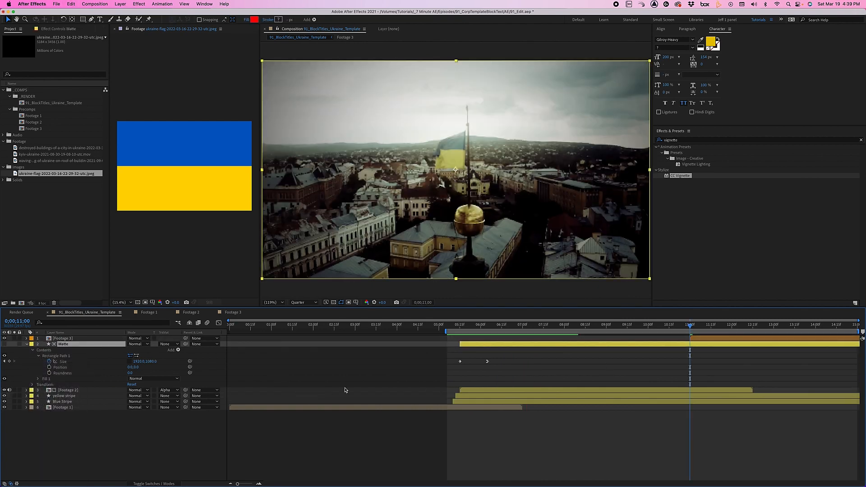
key("super+d")
left_click_drag(70, 345, 71, 338)
key("alt+bracketleft")
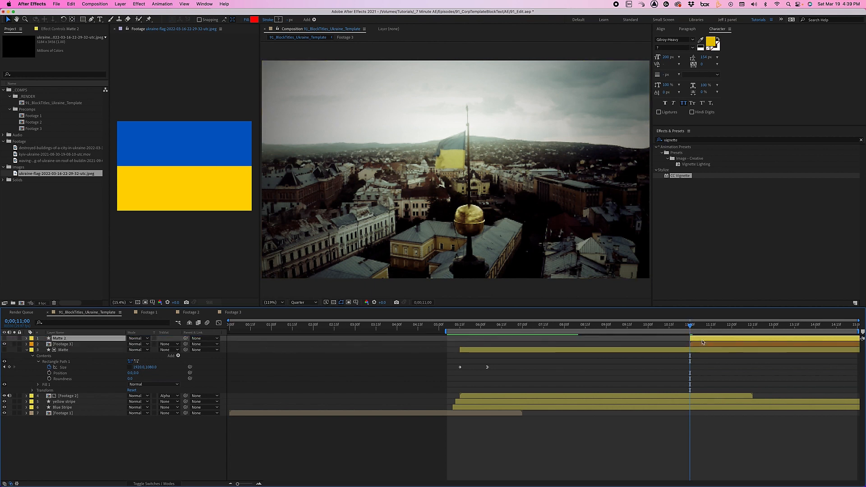
Step: Assign the Orange label to Matte 2 and set Footage 3's track matte to Alpha Matte "Matte 2"
left_click(32, 338)
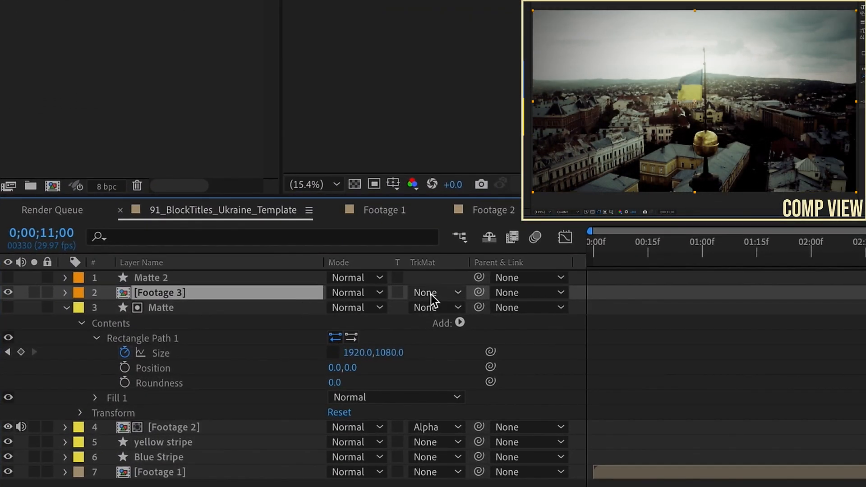
left_click(432, 299)
left_click(466, 343)
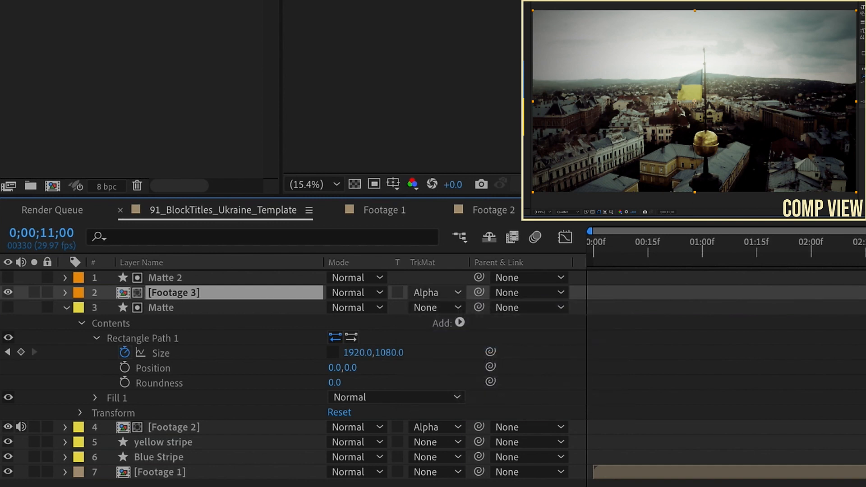
Step: Preview Footage 3's reveal from 0;00;11;00, reveal Matte 2's keyframes, and set its first Size keyframe to 0, 1080
key("space")
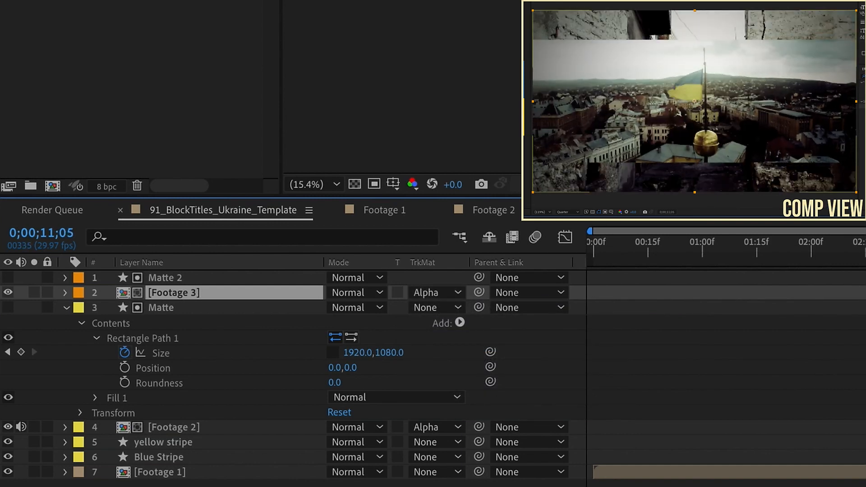
left_click(165, 277)
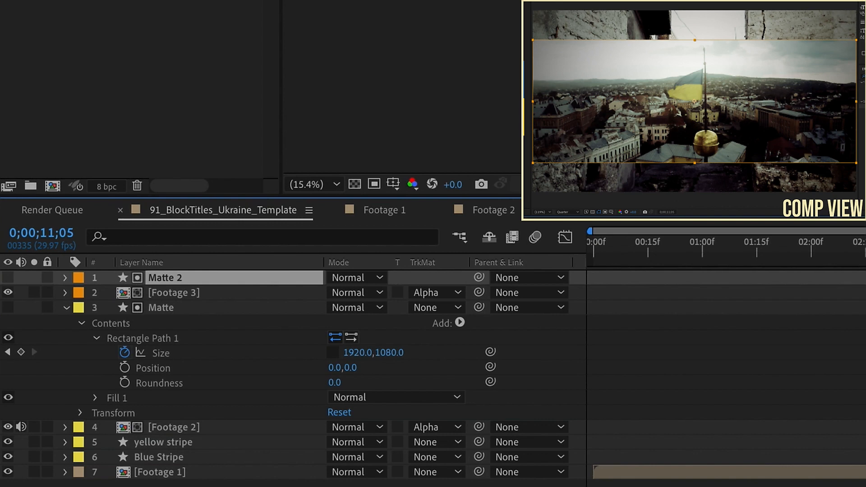
key("u")
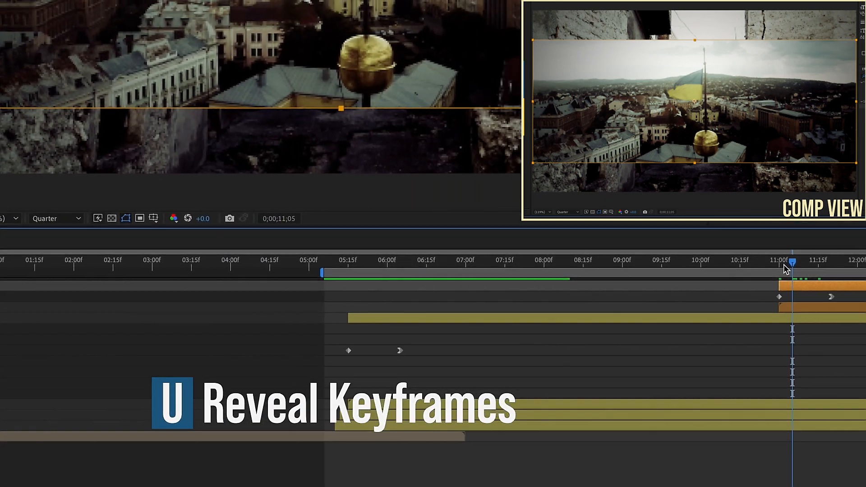
key("j")
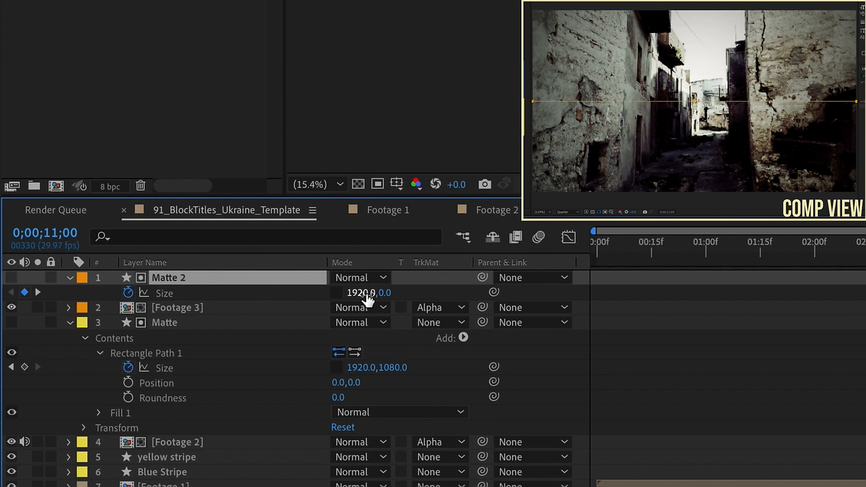
type("0")
key("Return")
left_click(387, 292)
type("108")
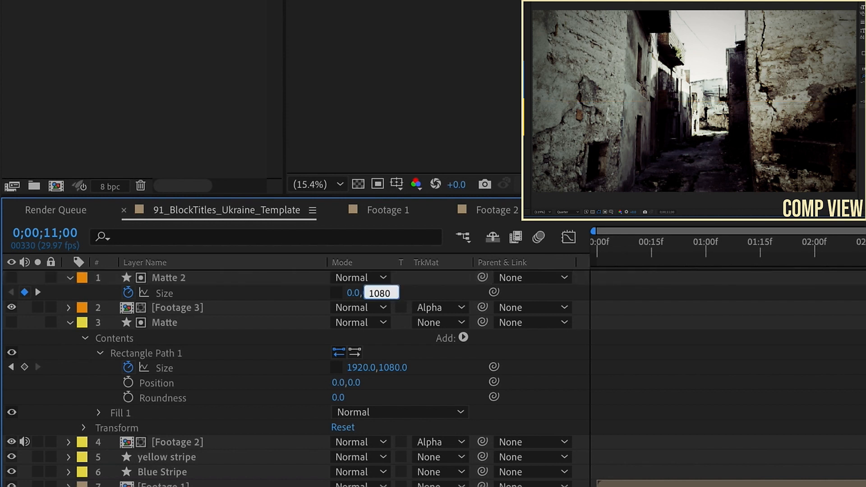
key("Return")
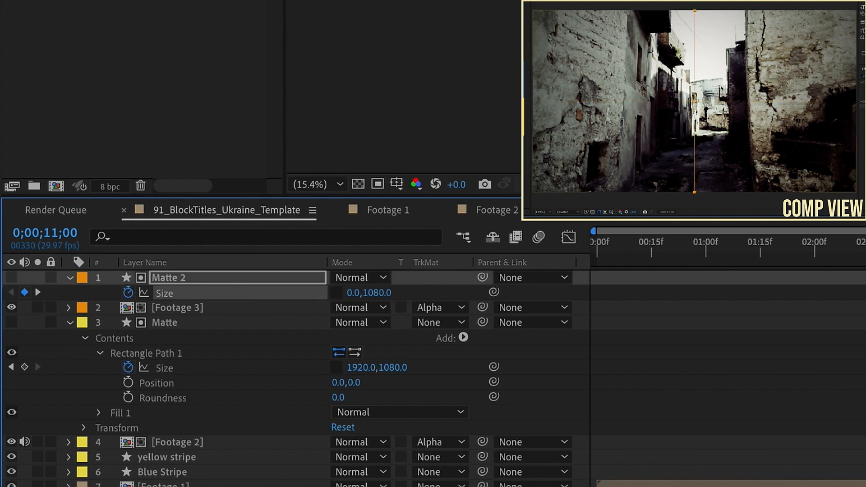
Step: Preview Footage 3's reveal with the new horizontal matte animation and return to 0;00;11;00
key("space")
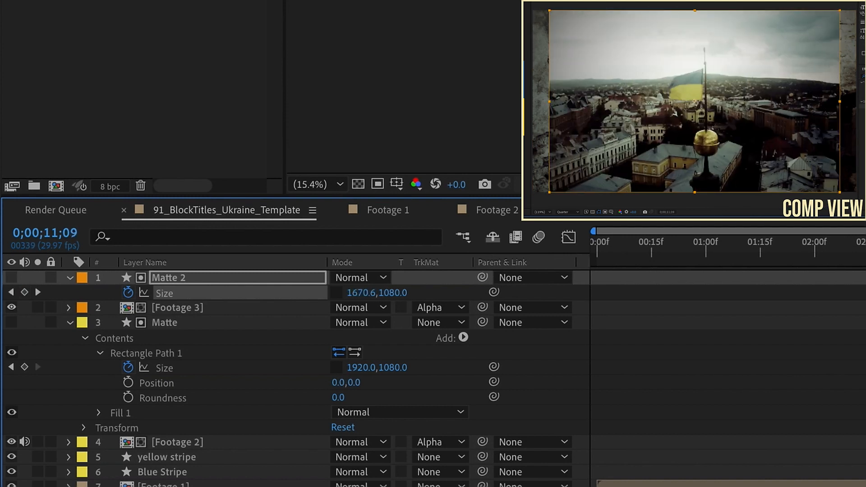
key("Page_Up")
key("Page_Up")
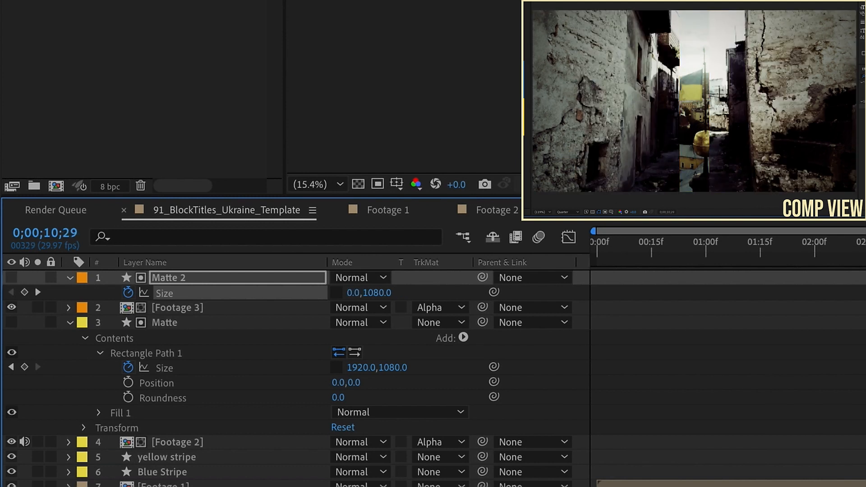
key("Page_Down")
Step: Duplicate Matte 2, make the copy visible, rename it Blue Stripe, and place it below Footage 3, starting about 10 frames earlier
left_click(168, 278)
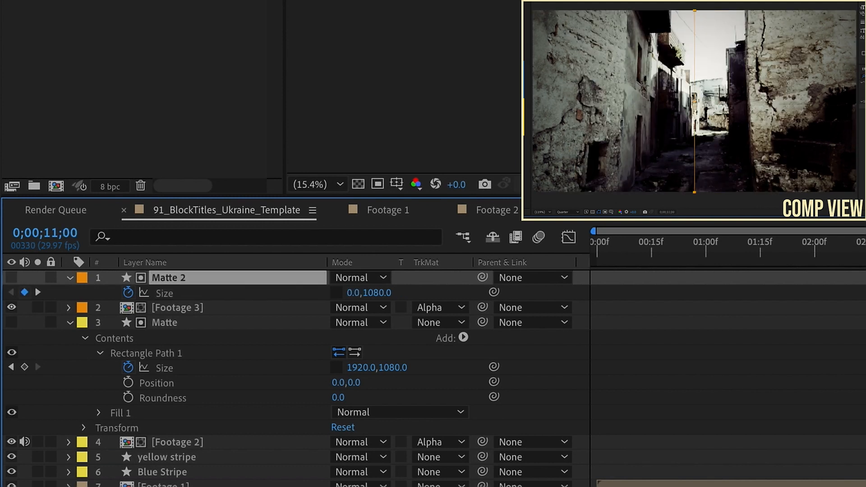
key("ctrl+d")
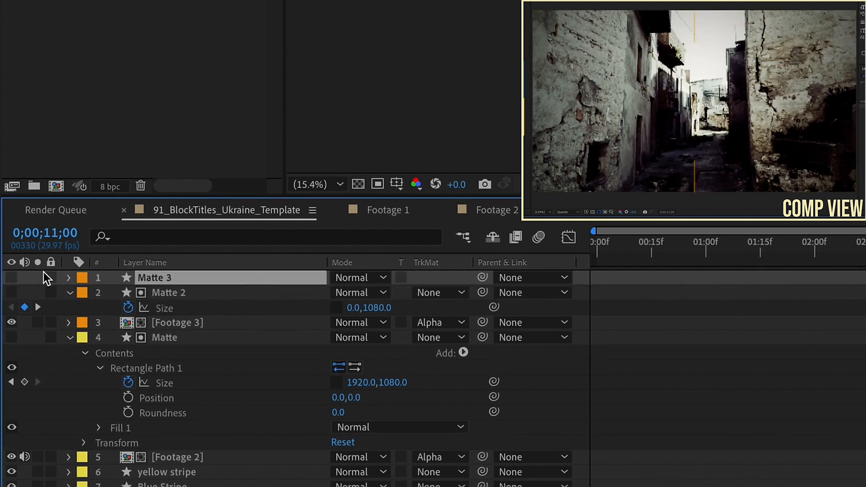
left_click(11, 278)
key("Return")
type("Blue STripe")
left_click_drag(166, 278, 137, 332)
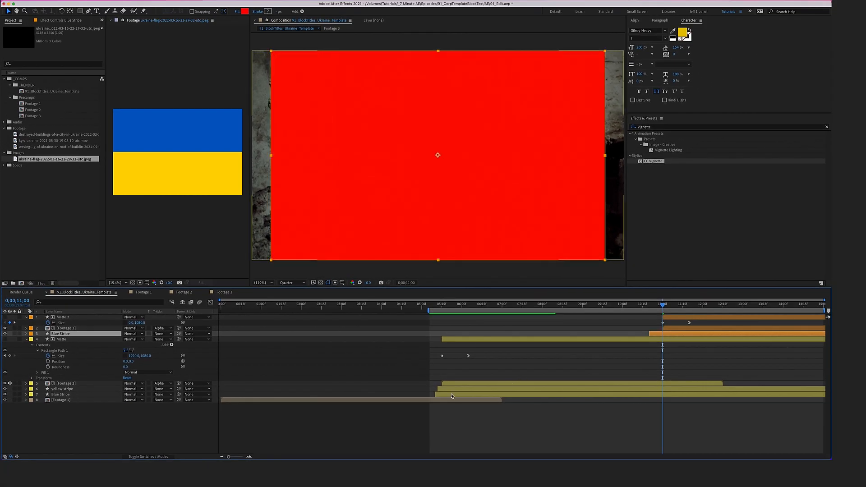
Step: Copy the first transition's Blue Stripe fill color, 00438A, and apply it to the new orange-labelled Blue Stripe
left_click(452, 396)
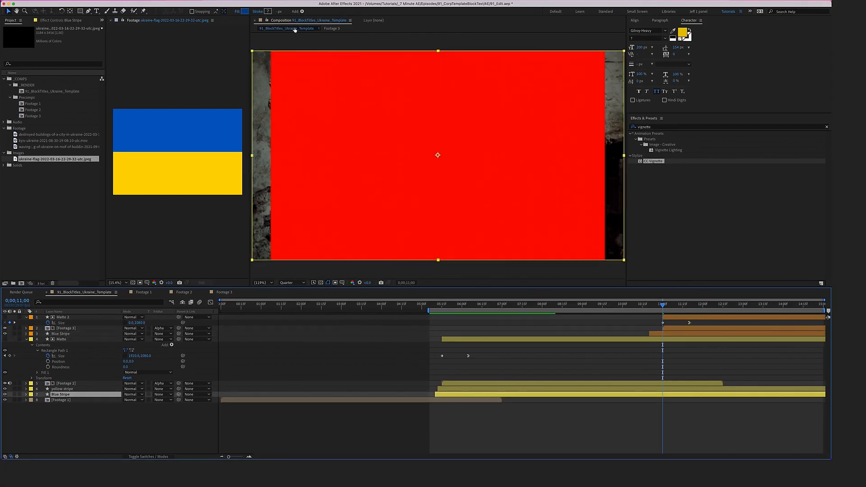
left_click(246, 11)
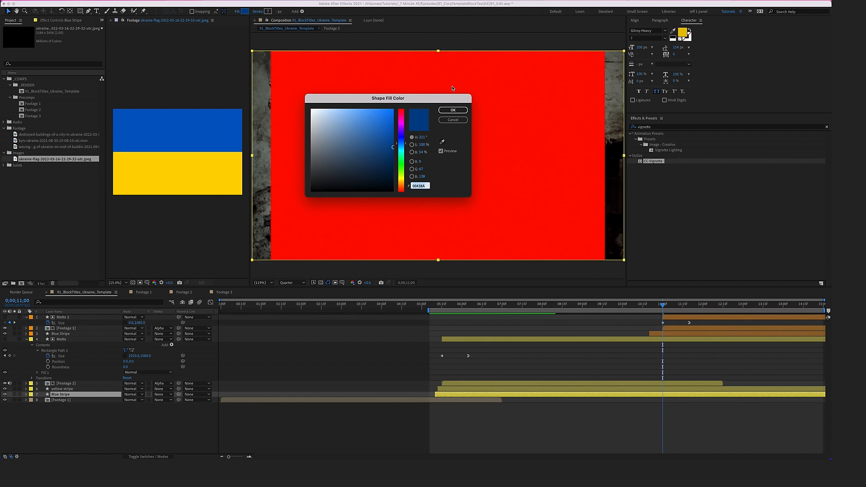
left_click(454, 120)
left_click(659, 335)
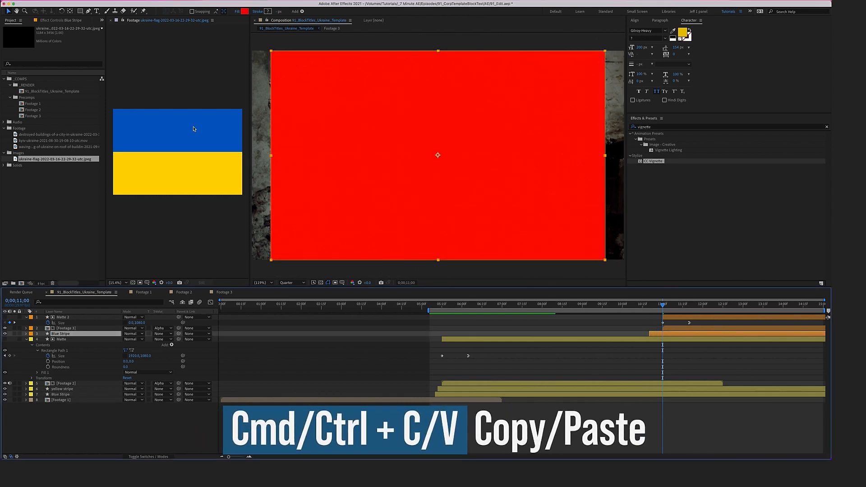
left_click(244, 11)
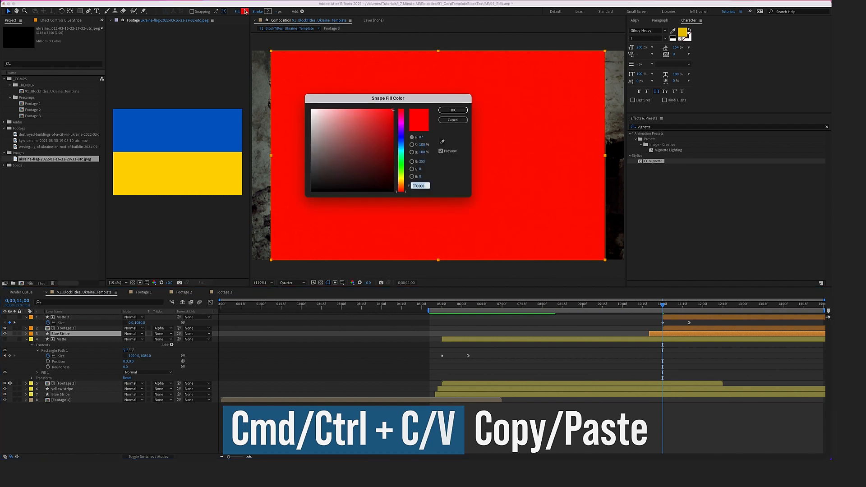
type("0057B7")
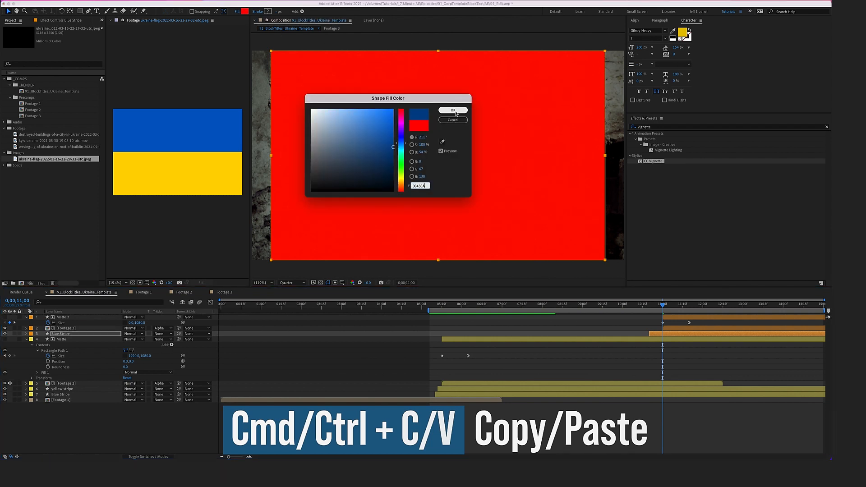
left_click(453, 110)
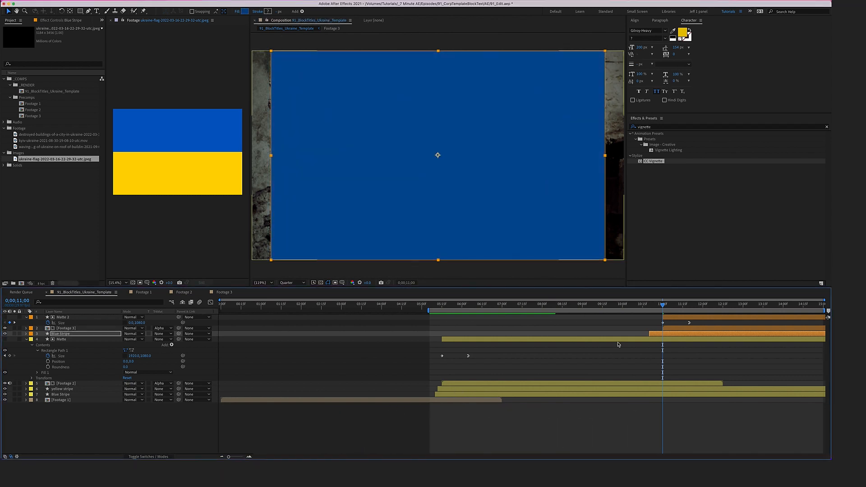
Step: Duplicate the new Blue Stripe and start the copy about 5 frames after it
left_click(659, 336)
key("super+d")
left_click_drag(659, 337, 666, 336)
Step: Rename Blue Stripe 2 to Yellow Stripe and give it the first transition's yellow stripe fill color, BE9F00
left_click(475, 398)
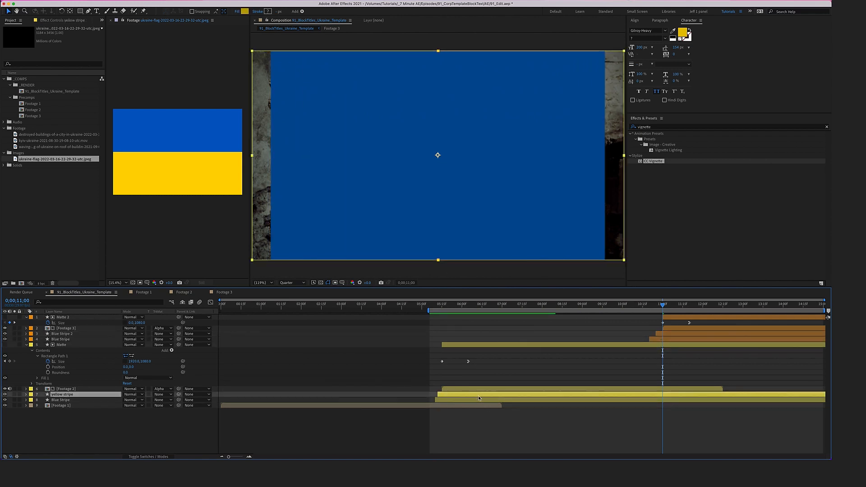
left_click(244, 11)
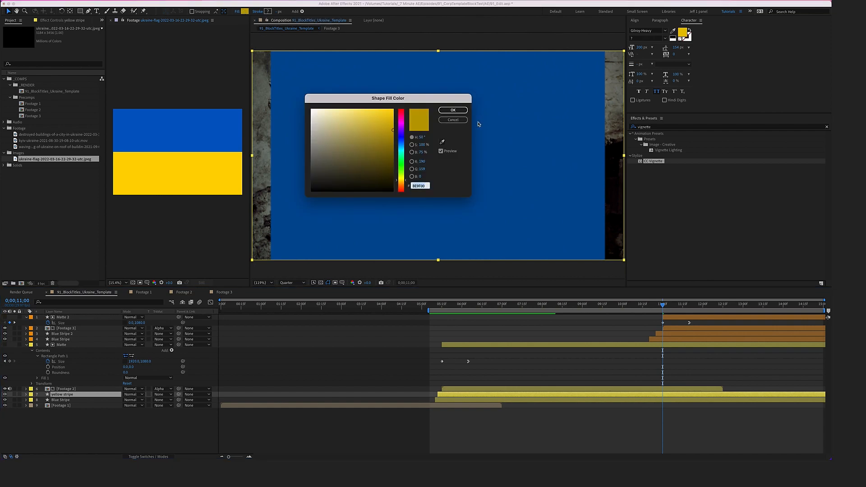
left_click(453, 110)
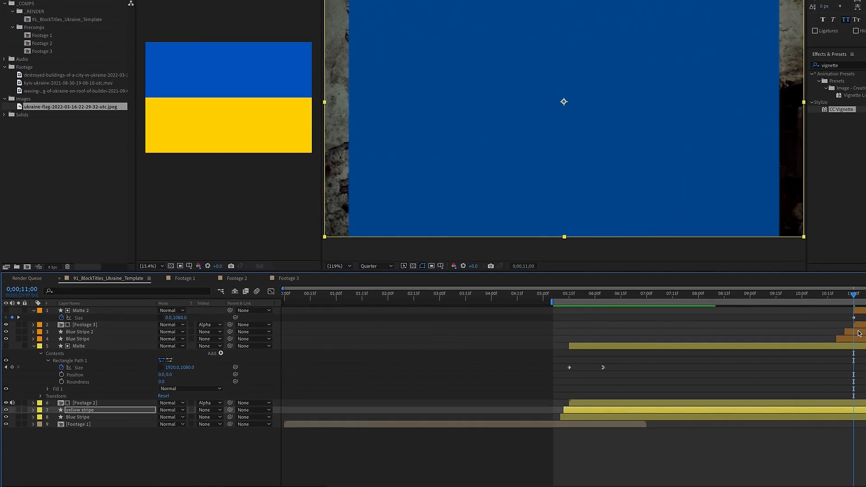
left_click(860, 334)
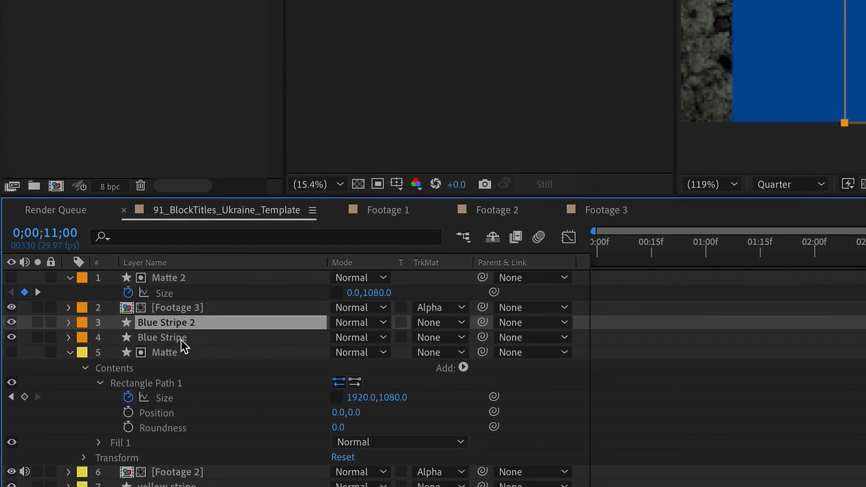
key("Return")
type("Yellwo STri")
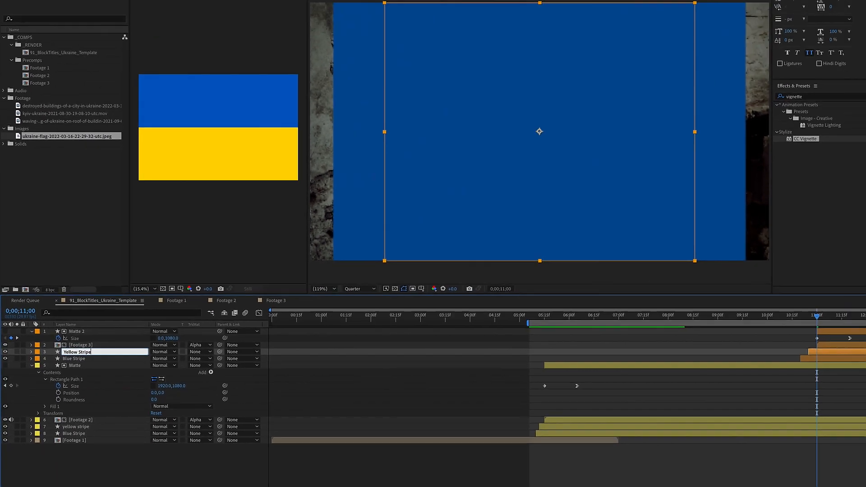
left_click(254, 20)
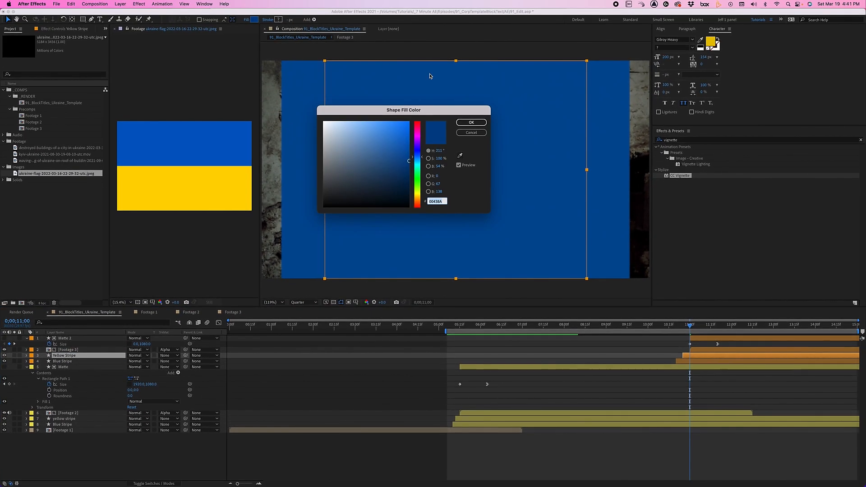
type("BE9F00")
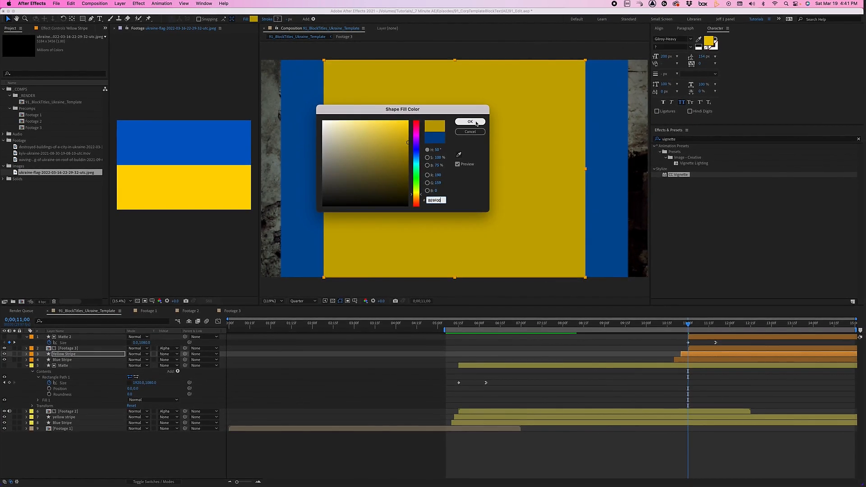
left_click(478, 122)
Step: Preview both stripe transitions, playing from 0;00;05;08 and from just before the Footage 3 reveal
left_click(448, 329)
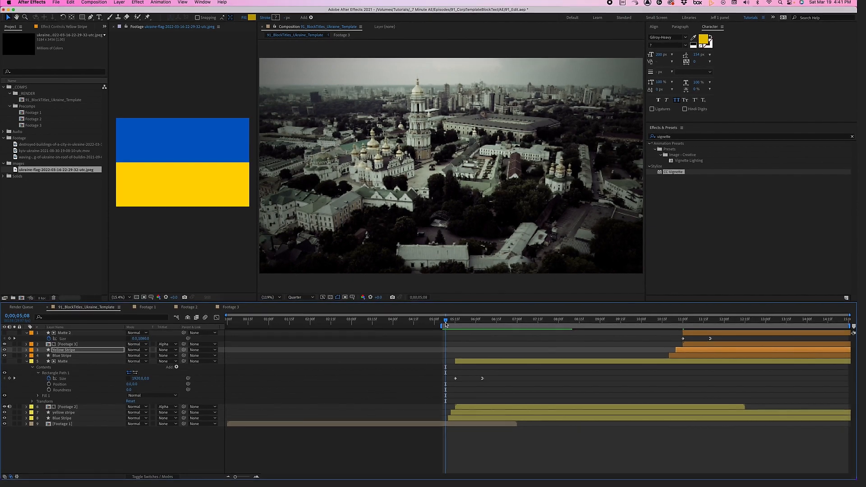
key("space")
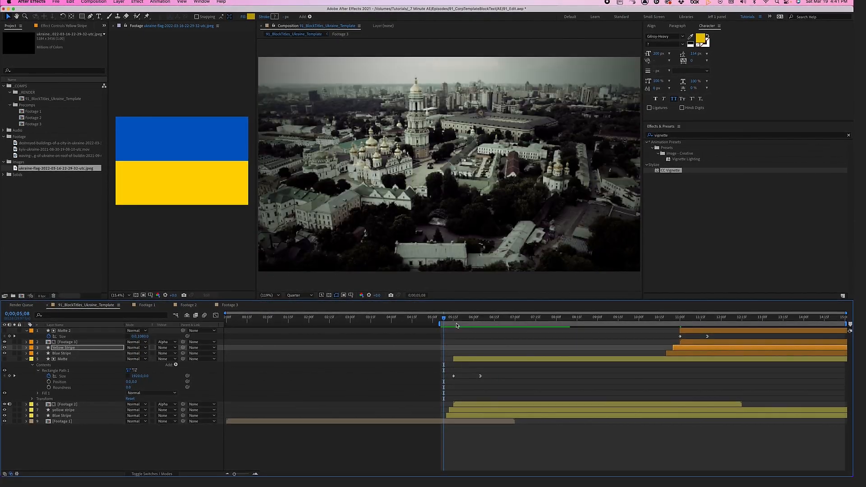
left_click(661, 318)
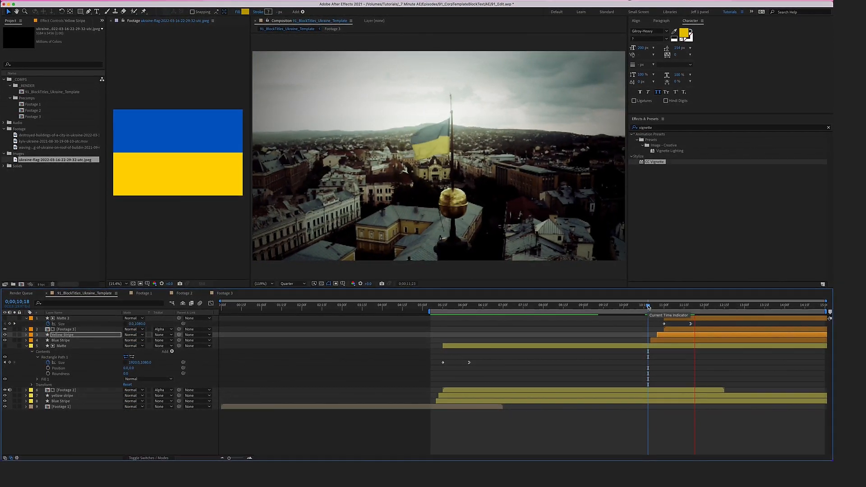
key("space")
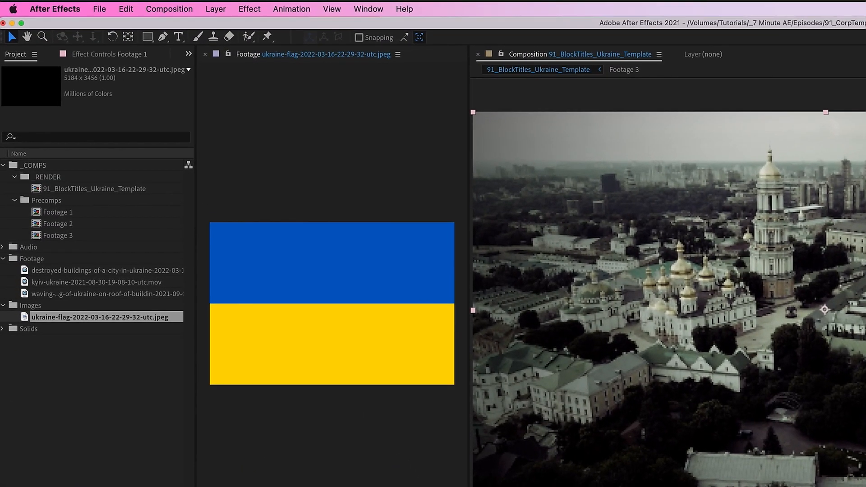
Step: Create an adjustment layer above all other layers and name it BLUR
left_click(216, 9)
mouse_move(253, 27)
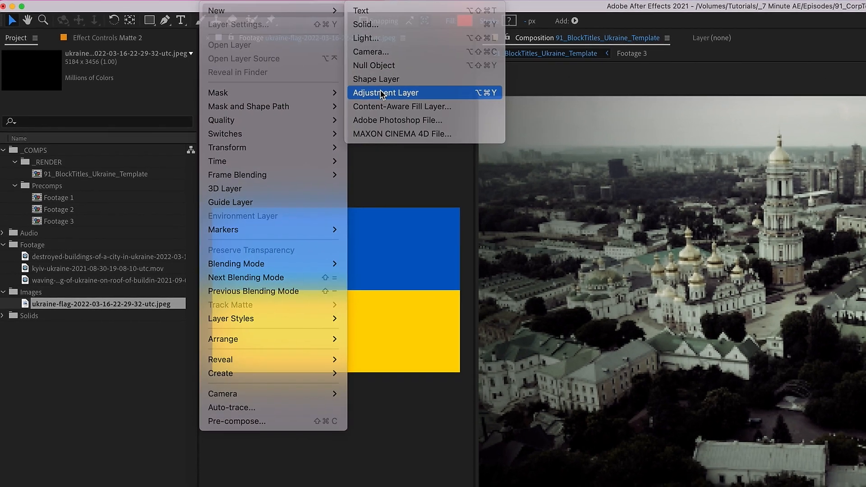
left_click(381, 108)
key("Return")
type("BLUR")
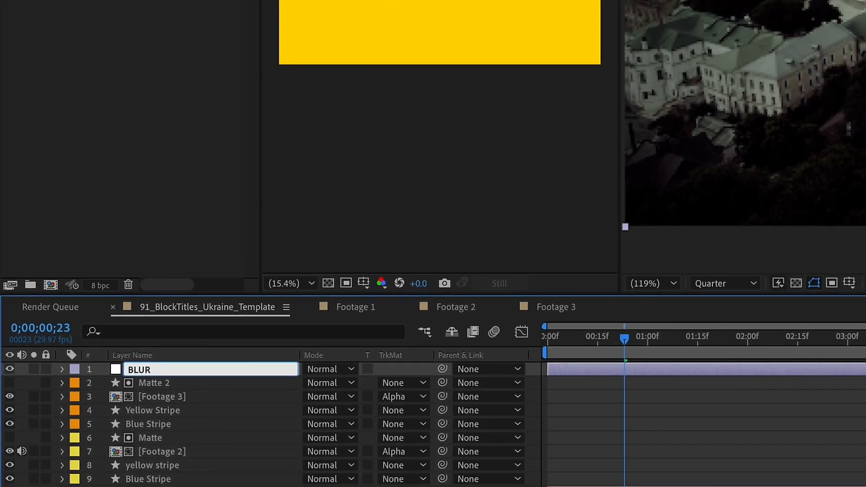
key("Return")
Step: Apply Fast Box Blur to the BLUR layer with a Blur Radius of 5
left_click(251, 7)
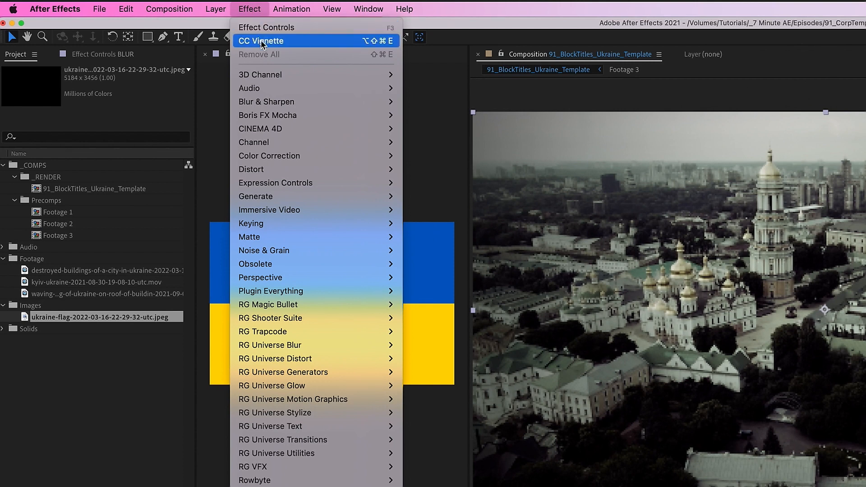
mouse_move(355, 105)
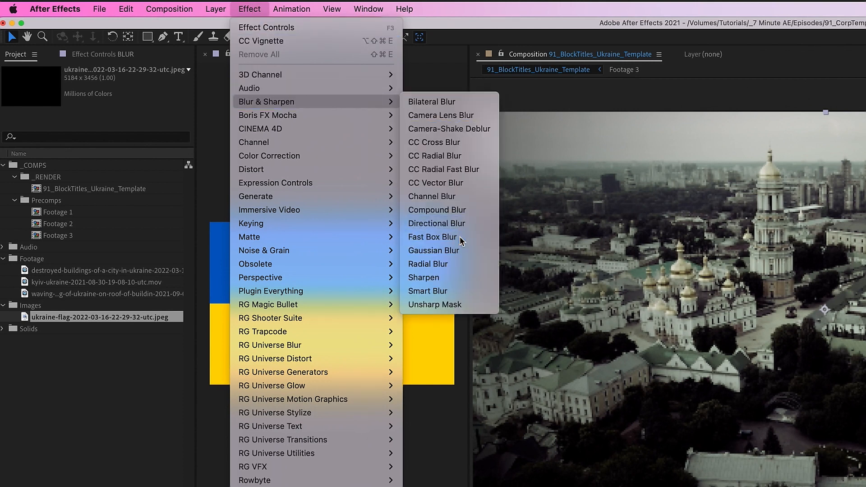
left_click(433, 237)
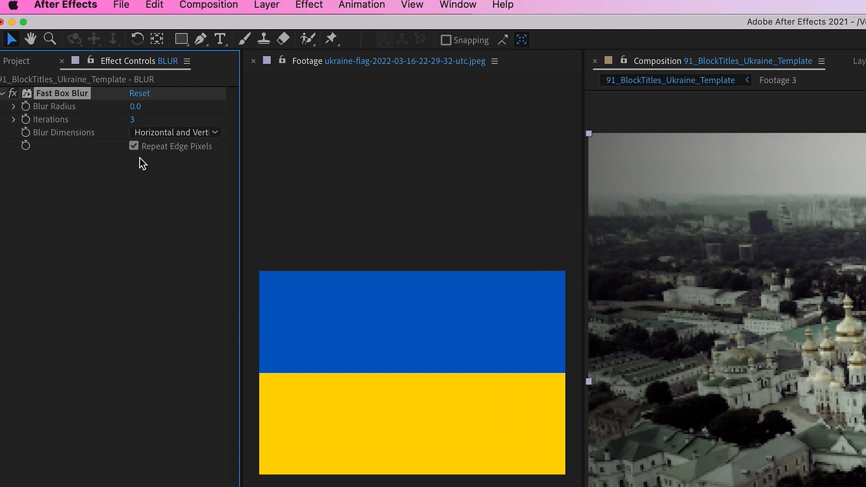
left_click(135, 107)
type("5")
key("Return")
Step: Turn off Repeat Edge Pixels in Fast Box Blur, inspect the edge of the blurred frame, and turn the option back on
left_click(134, 146)
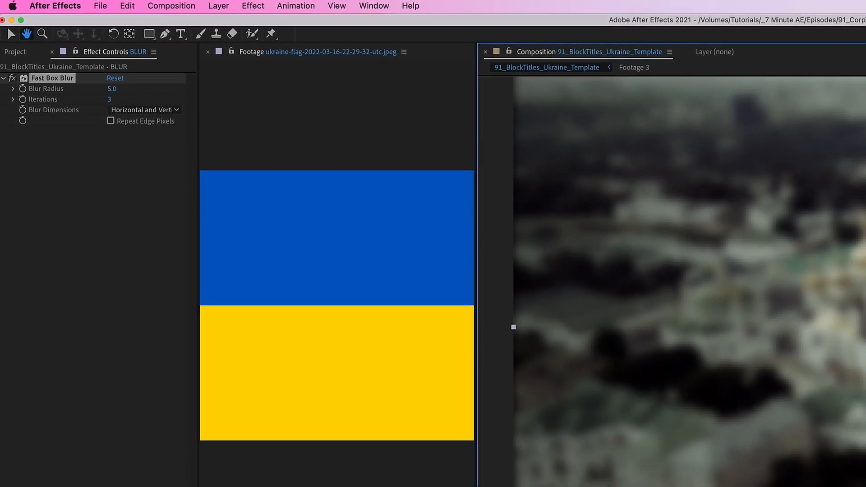
left_click_drag(717, 276, 781, 273)
key("v")
left_click(111, 121)
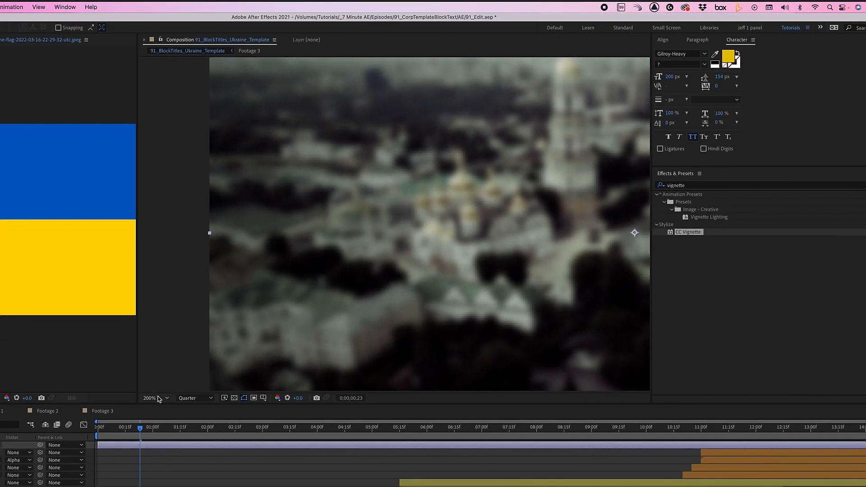
Step: Show the rulers in the enlarged composition view and place a horizontal guide at position 220
left_click(158, 398)
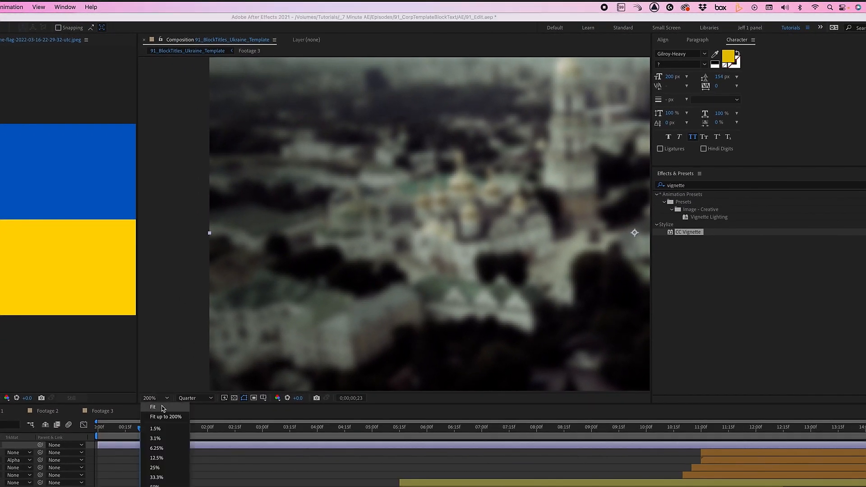
left_click(164, 408)
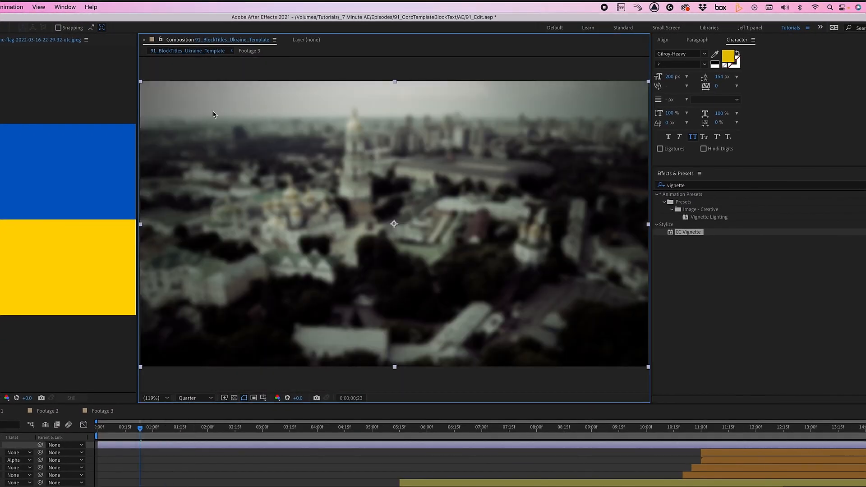
left_click_drag(138, 114, 79, 115)
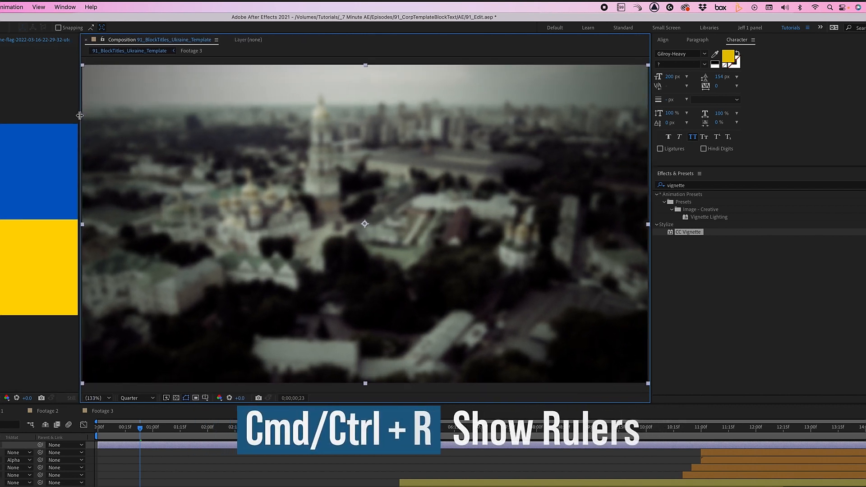
key("super+r")
left_click_drag(364, 60, 375, 110)
right_click(375, 110)
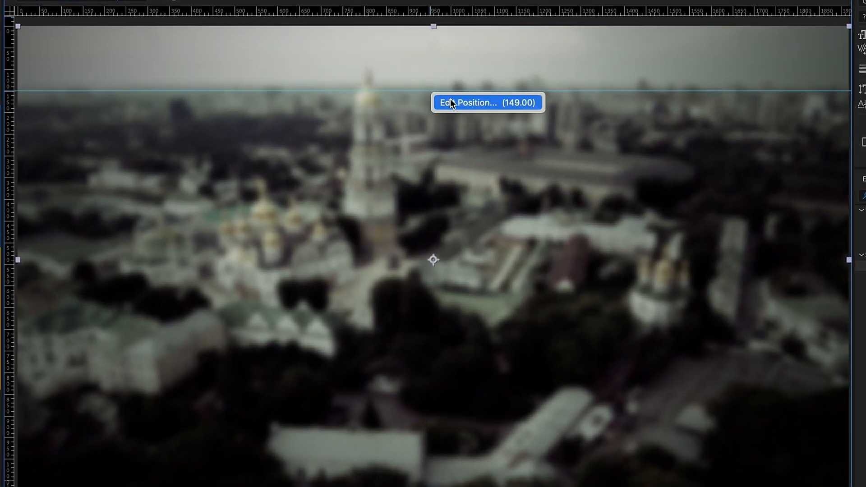
left_click(454, 104)
type("220")
key("Return")
Step: Add a second horizontal guide and set its position to 1080-220
left_click_drag(445, 15, 455, 197)
right_click(456, 198)
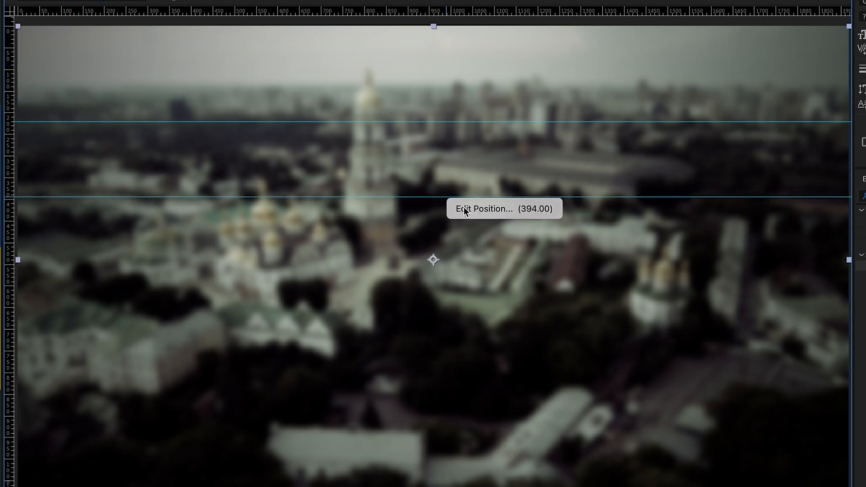
left_click(463, 208)
type("1080")
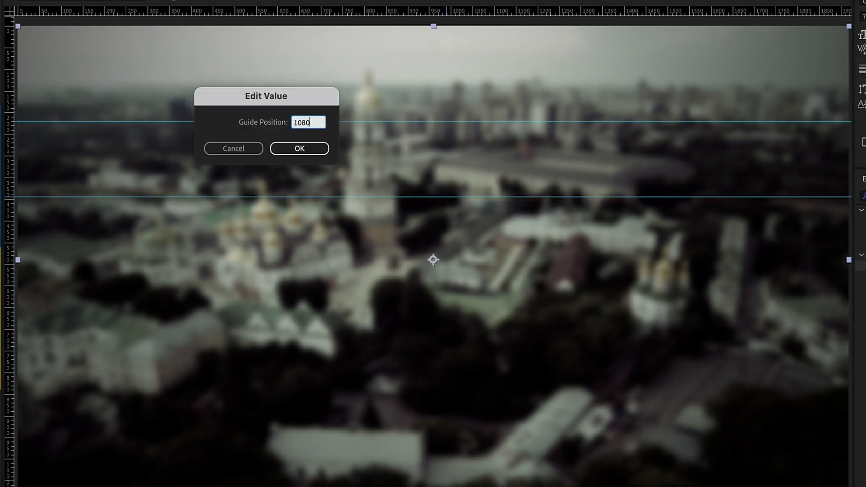
type("-220")
key("Return")
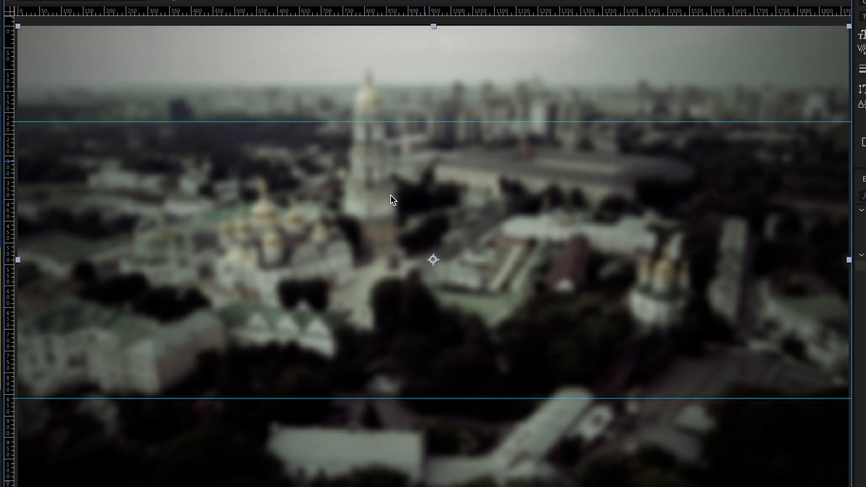
Step: Draw a rectangular mask on the BLUR layer between the two guides, extending slightly past both sides of the frame
scroll(388, 202, "down", 1)
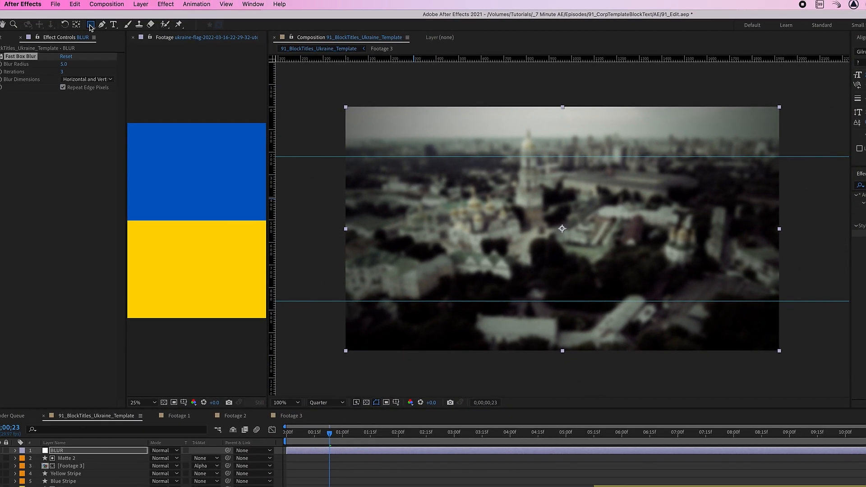
left_click_drag(337, 156, 593, 224)
left_click_drag(685, 242, 792, 298)
key("v")
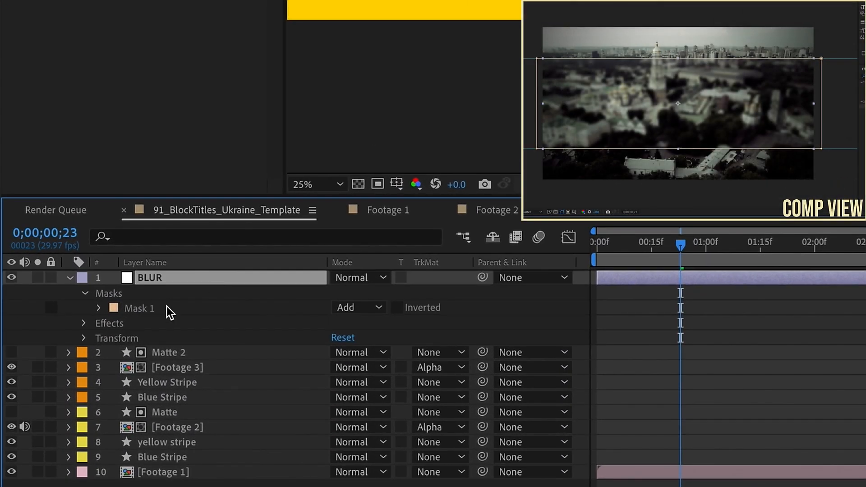
Step: Set Mask 1 of the BLUR layer to Subtract and its Mask Feather to 150 pixels
left_click(179, 308)
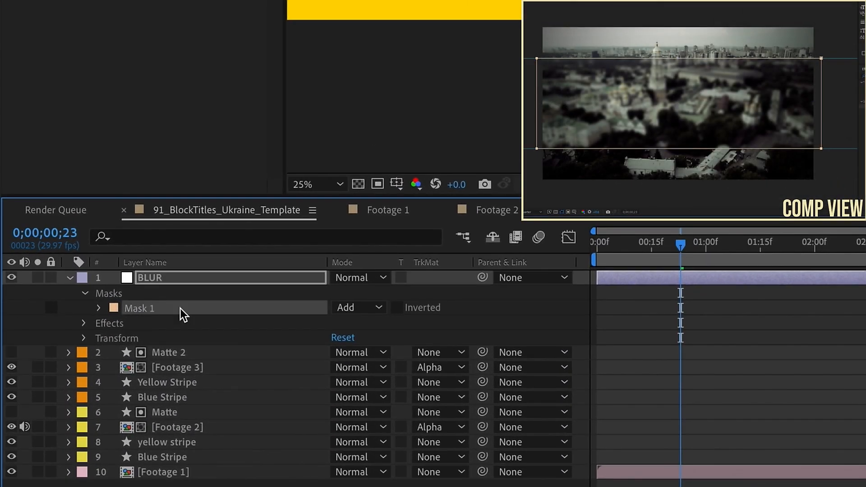
left_click(379, 308)
left_click(390, 366)
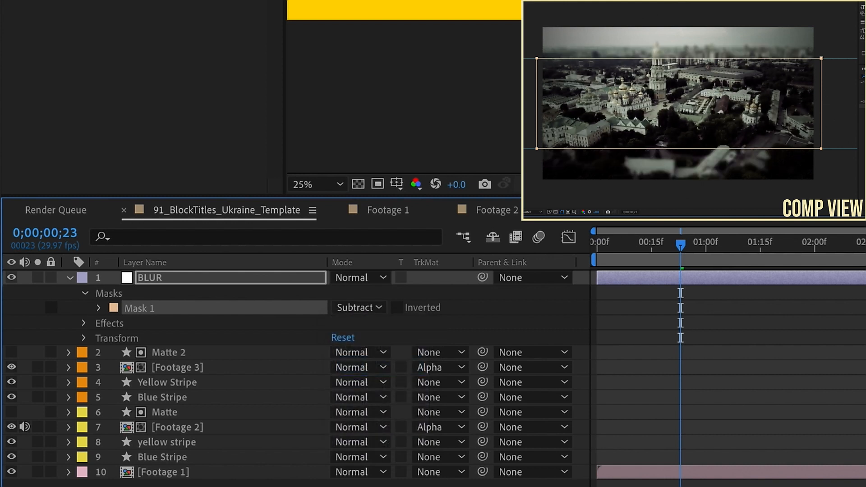
key("f")
left_click(355, 307)
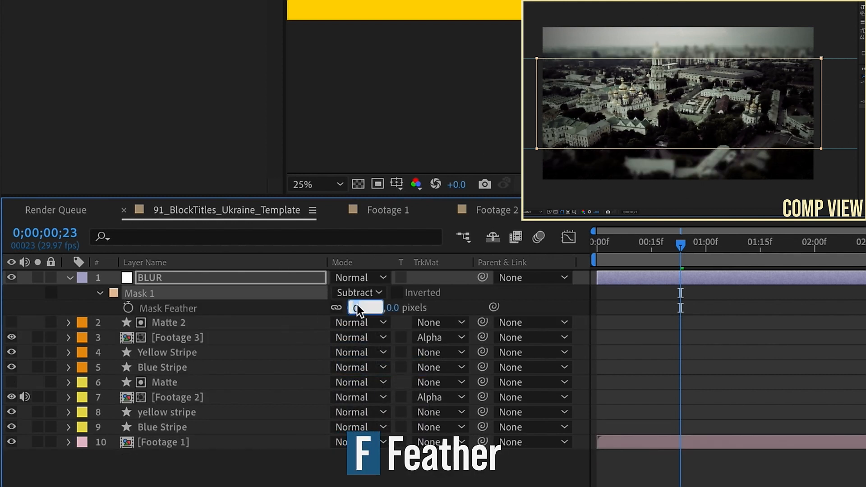
type("150")
key("Return")
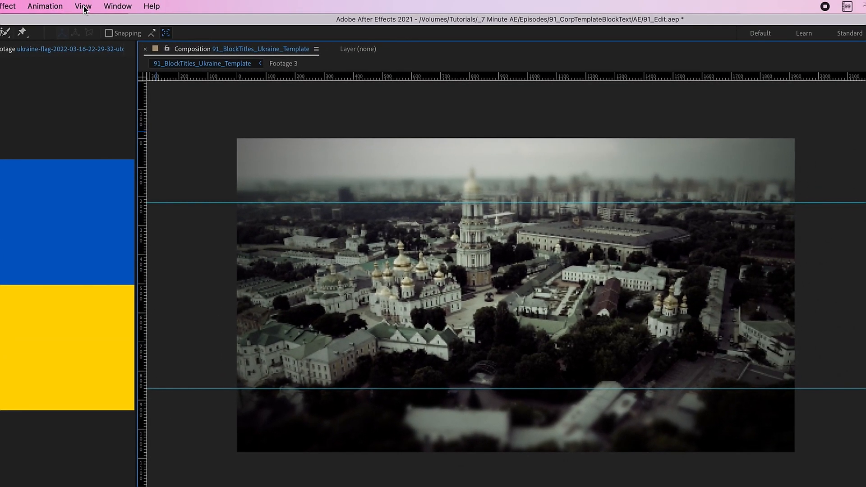
Step: Toggle the visibility of the guides off and on, leaving them hidden
left_click(84, 6)
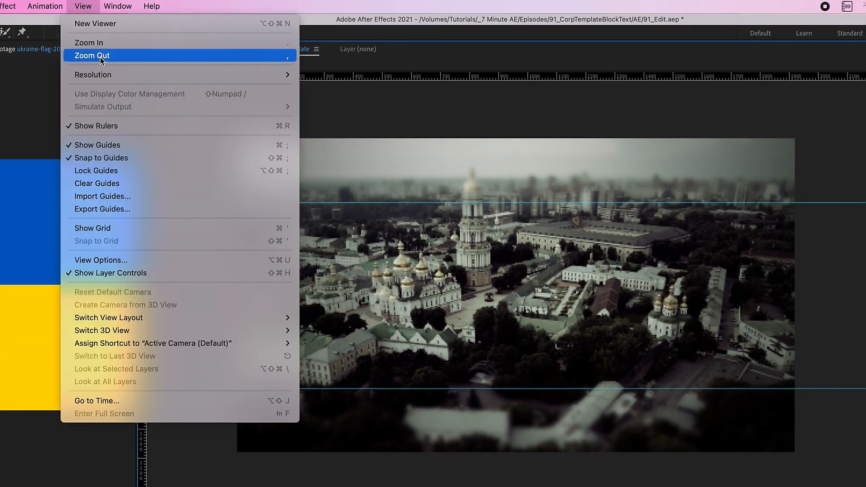
left_click(99, 145)
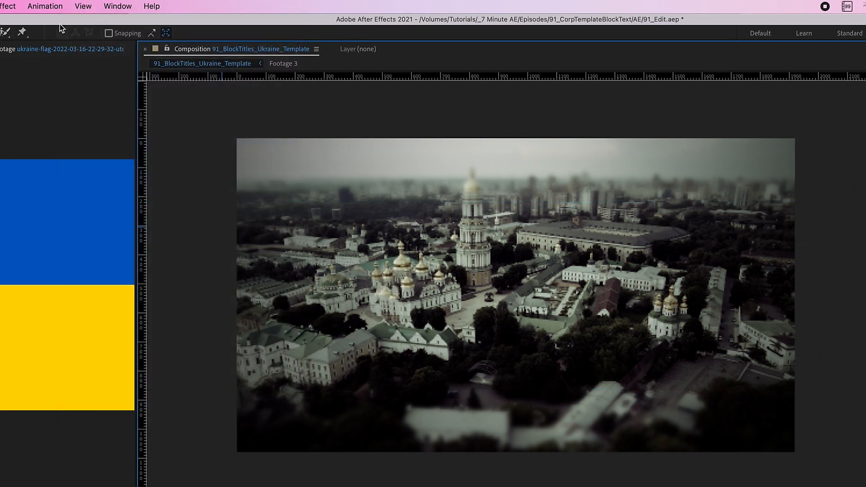
left_click(80, 7)
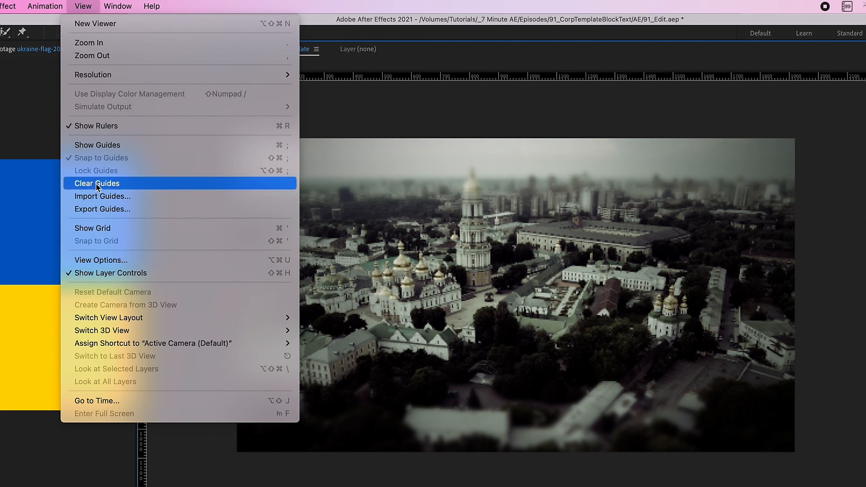
left_click(101, 146)
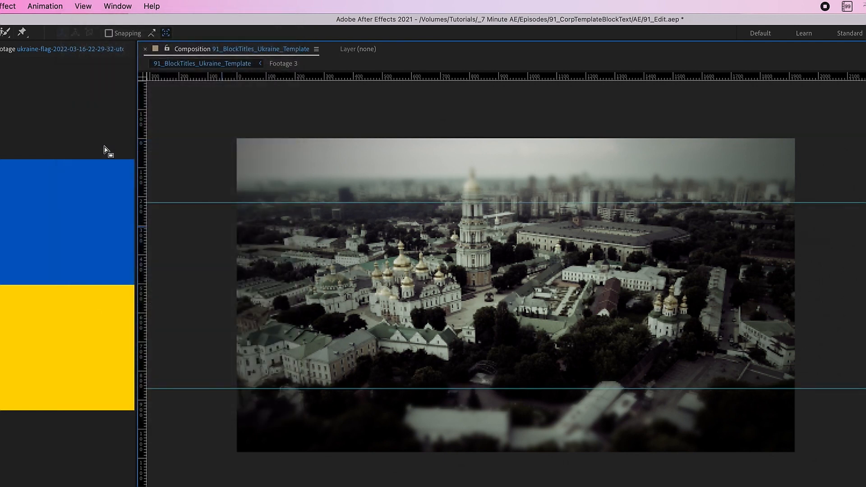
left_click(83, 7)
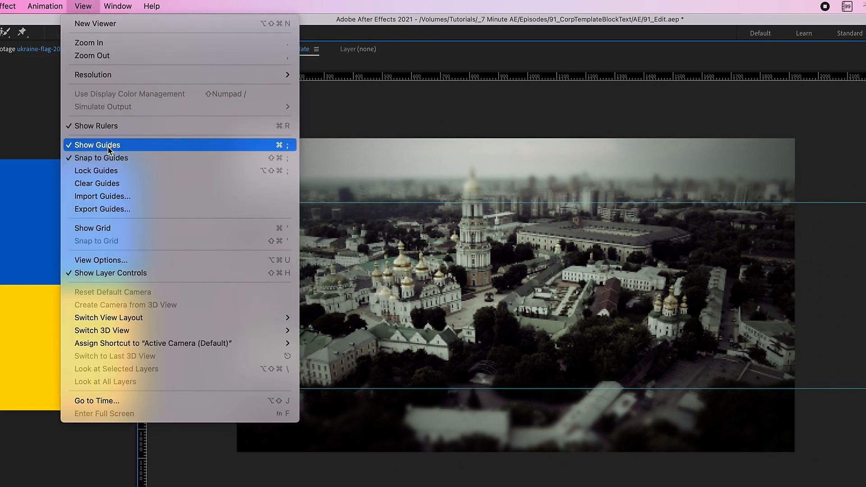
left_click(107, 146)
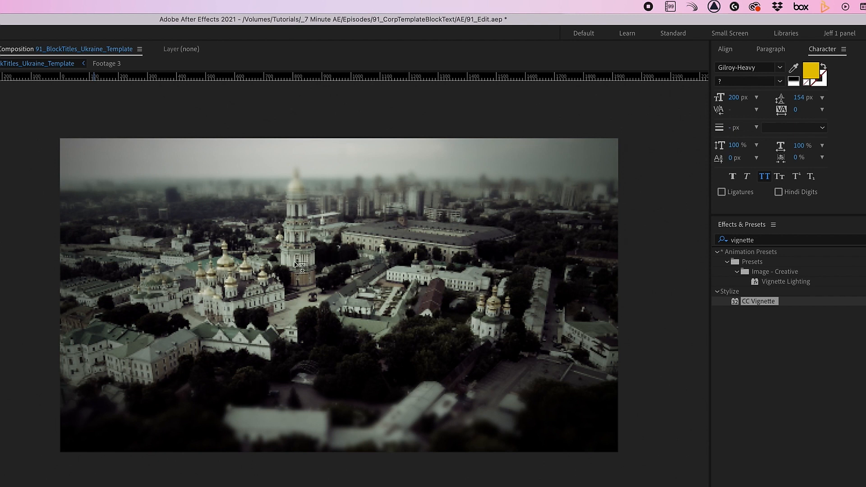
Step: Add a yellow Gilroy-Heavy text layer reading STAND WITH and centre its paragraph alignment
left_click(276, 245)
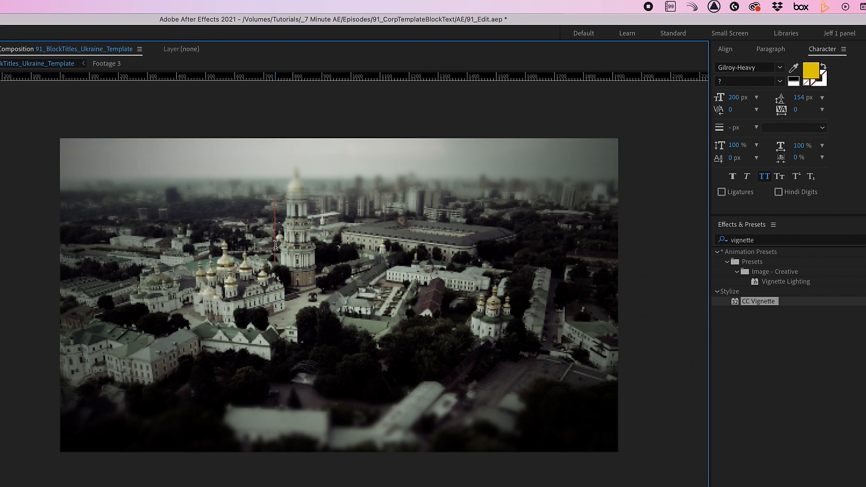
type("STAND WITH")
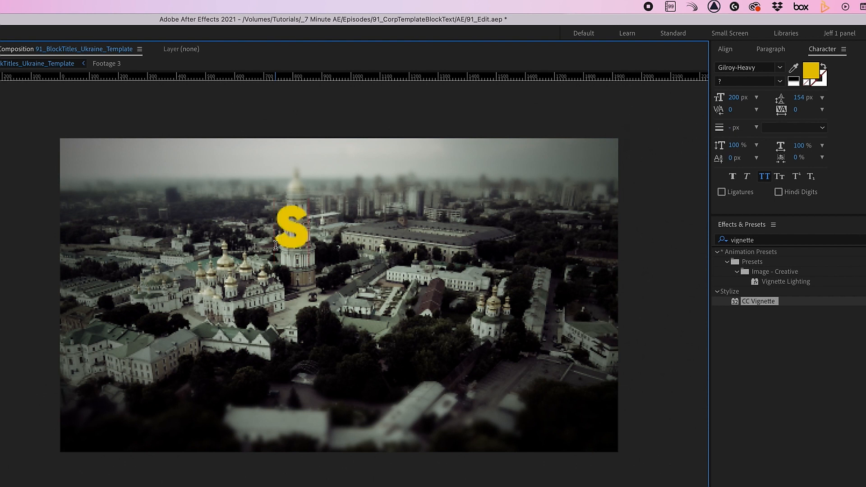
left_click(773, 51)
left_click(736, 66)
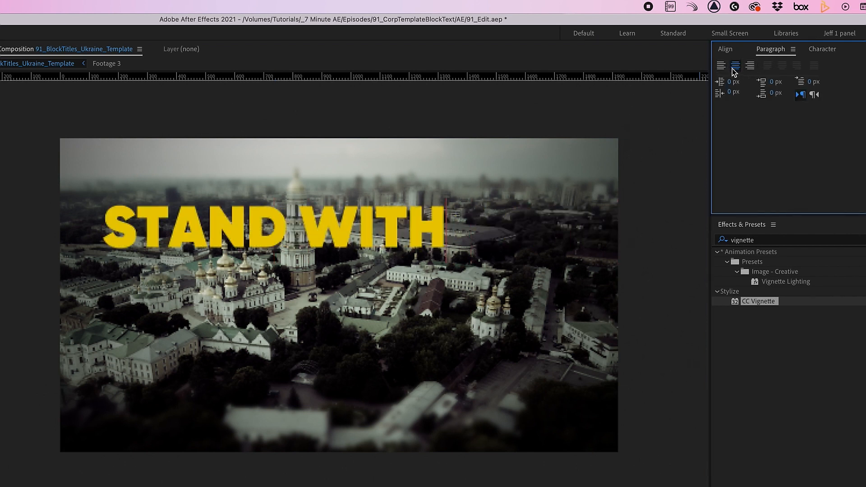
Step: Centre the STAND WITH text horizontally in the composition and move it down to the middle of the frame
left_click(726, 49)
left_click(742, 78)
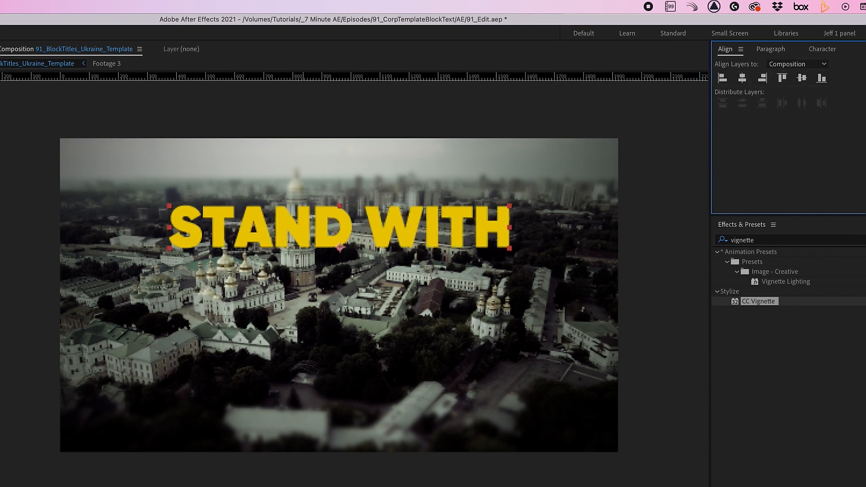
left_click_drag(319, 227, 308, 272)
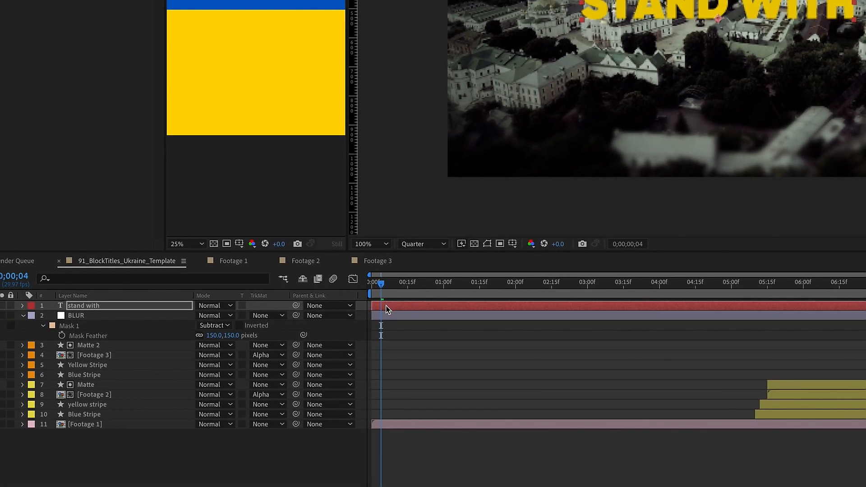
Step: Centre the anchor point of the STAND WITH layer in its content and reduce the font size to 138 px
right_click(386, 309)
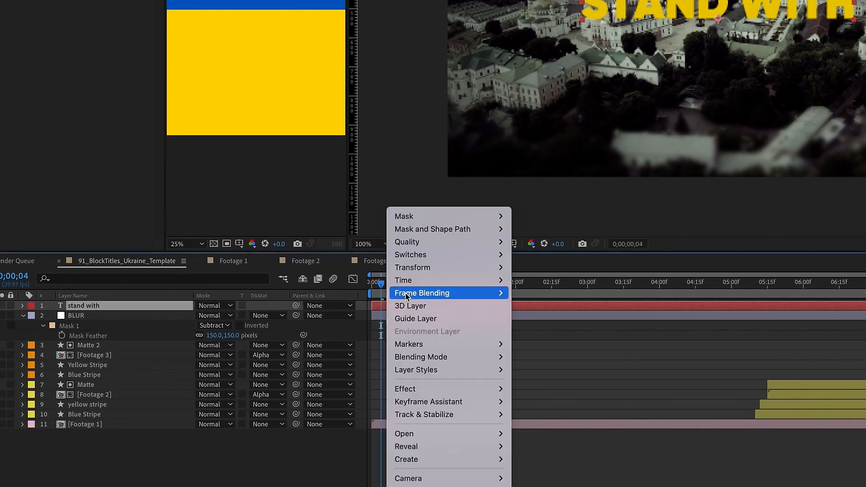
mouse_move(500, 273)
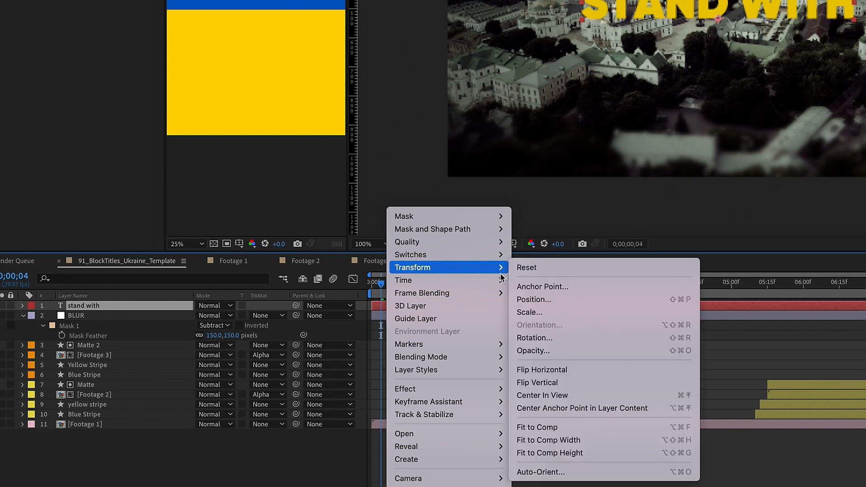
left_click(551, 409)
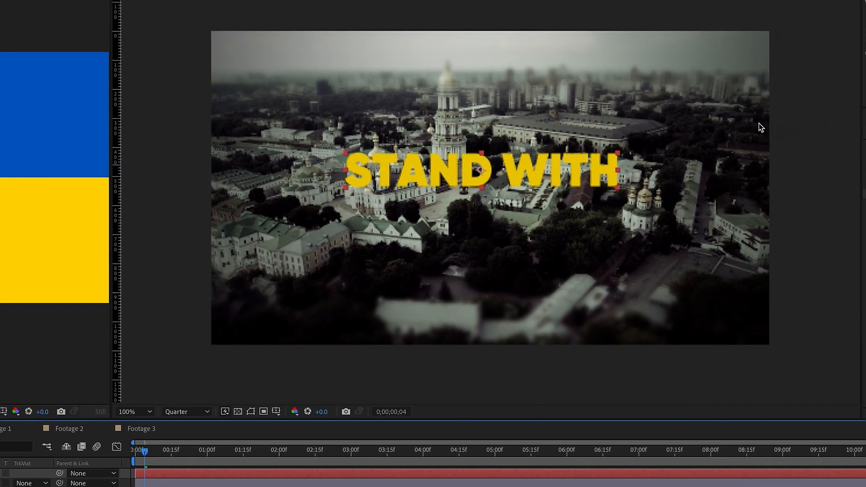
left_click_drag(734, 98, 757, 115)
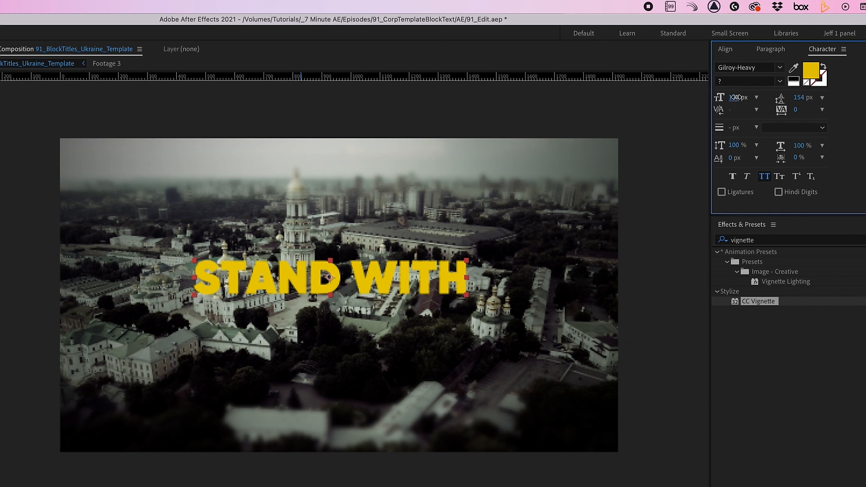
Step: Switch to the Untitled 3 notes and copy the Anchor point expression, from layerBound through [L+W/2,T+H/2]
key("super+Tab")
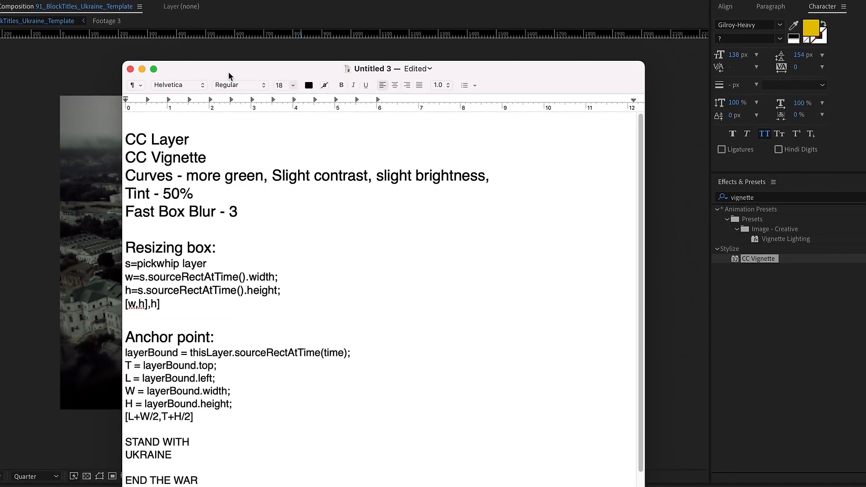
scroll(249, 273, "down", 1)
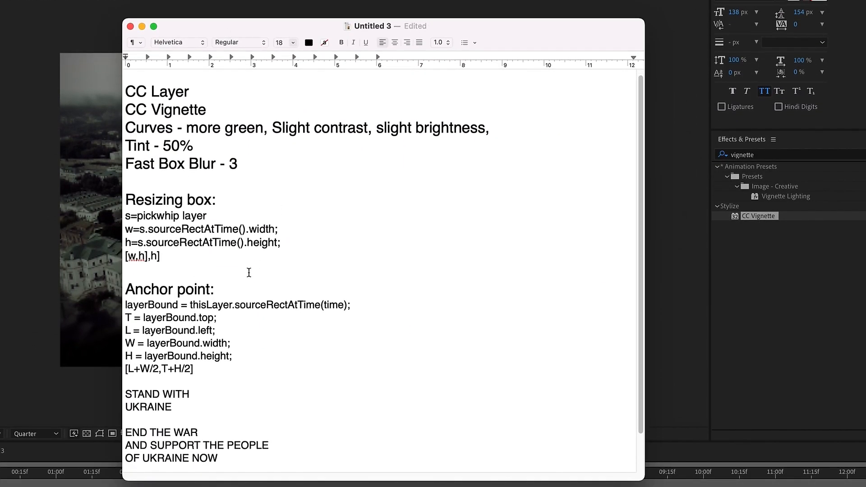
left_click_drag(194, 369, 103, 303)
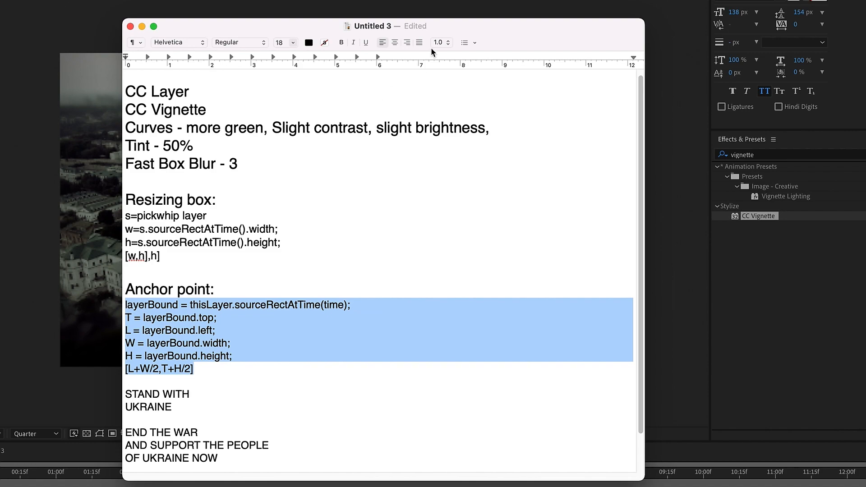
Step: Return to After Effects and paste the copied sourceRectAtTime expression, ending in [L+W/2,T+H/2], into the Anchor Point of the STAND WITH layer
key("super+Tab")
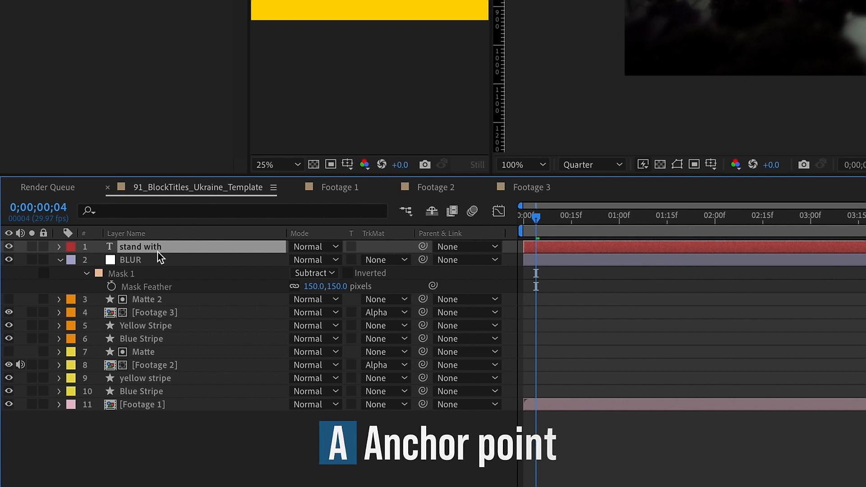
key("a")
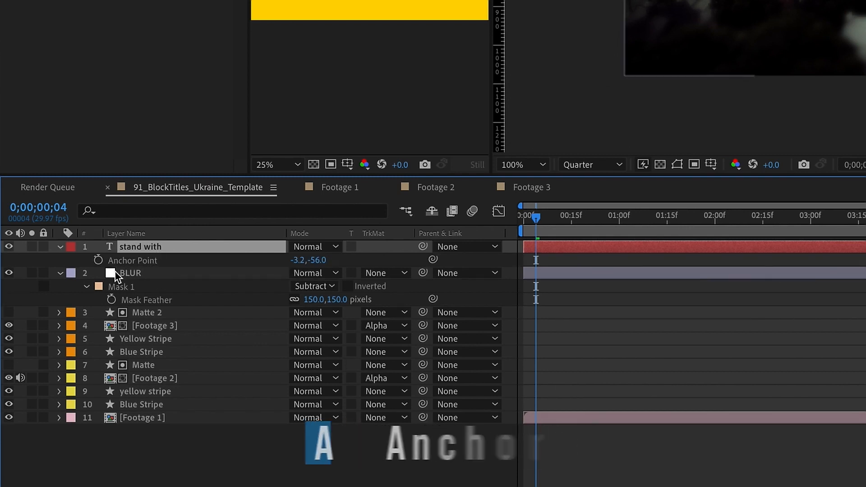
left_click(99, 260, "alt")
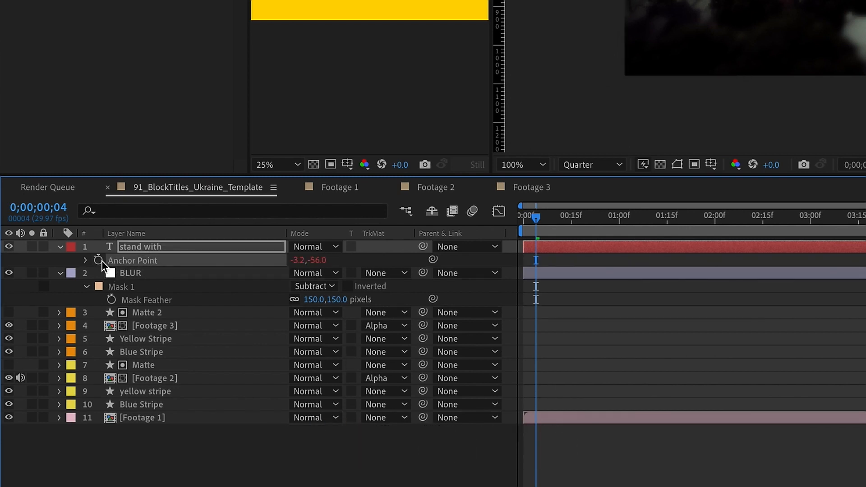
left_click(533, 271)
type("H = layerBound.height; [L+W/2,T+H/2]")
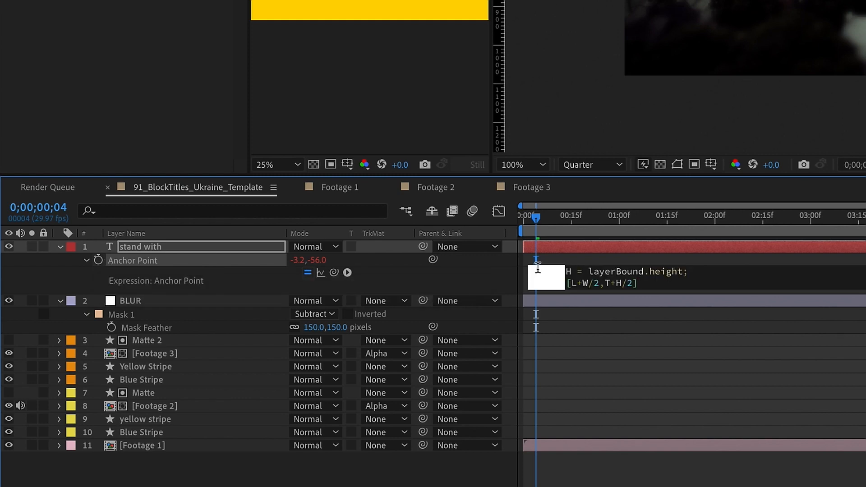
Step: Apply the pasted Anchor Point expression and increase the STAND WITH font size to 176 px
left_click(670, 256)
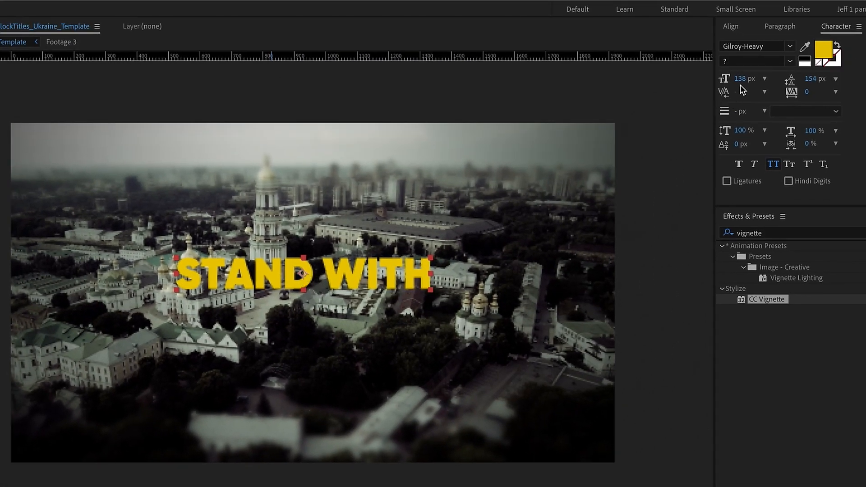
left_click_drag(741, 85, 765, 81)
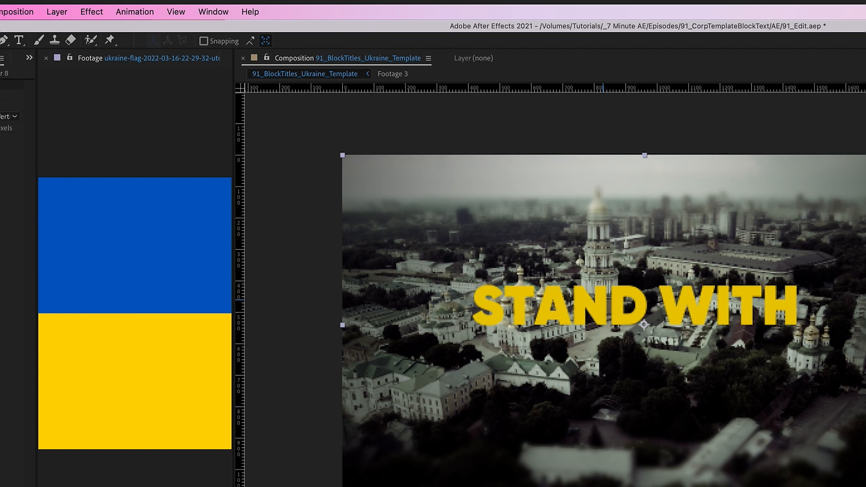
Step: Create a new shape layer and add an empty group named Resizable Box to its contents
left_click(57, 12)
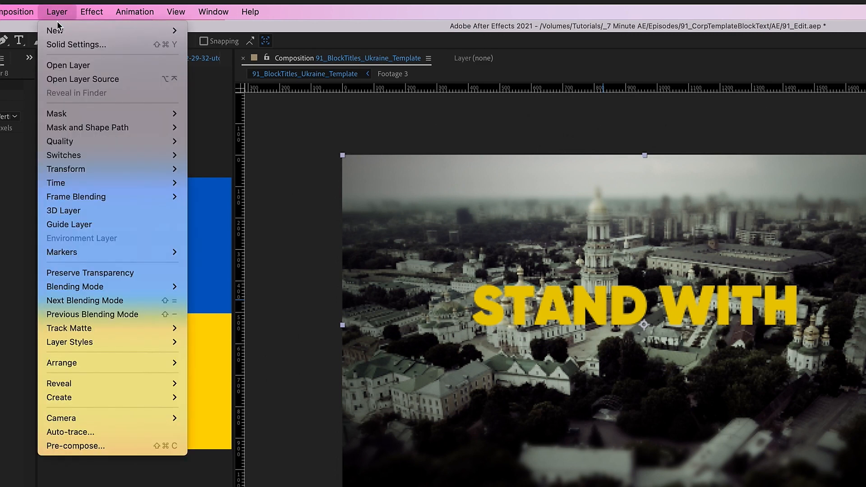
mouse_move(168, 32)
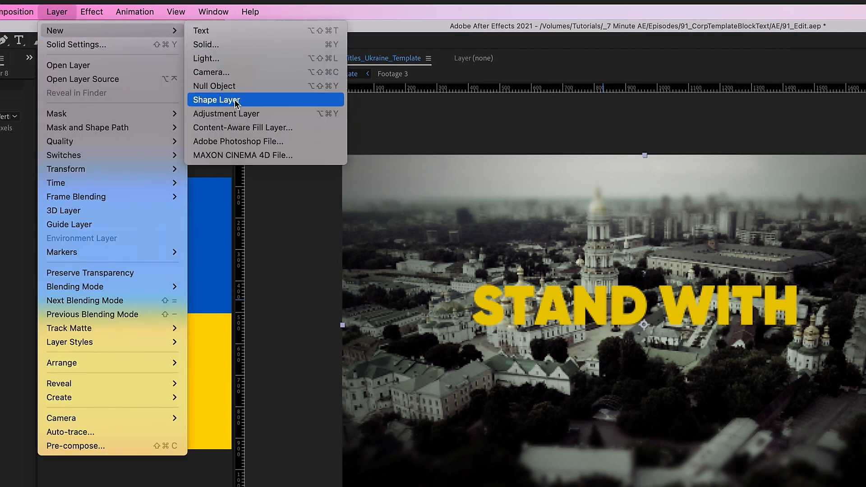
left_click(216, 100)
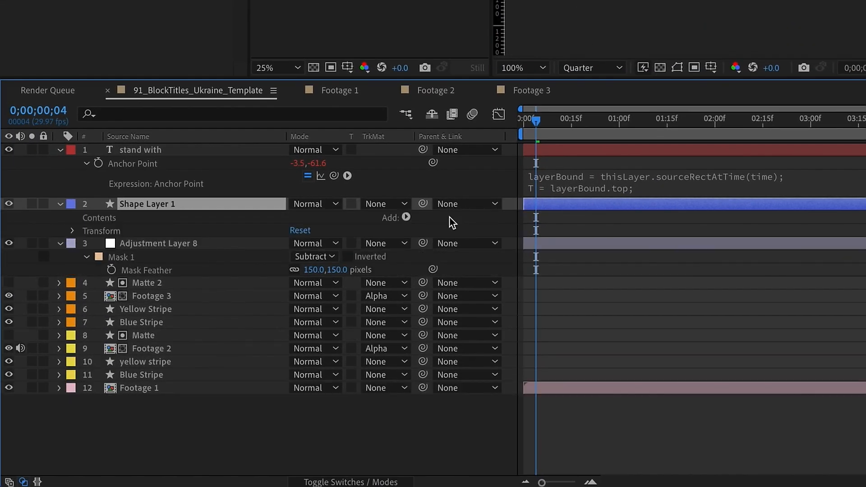
left_click(299, 433)
left_click(437, 139)
type("Resizable")
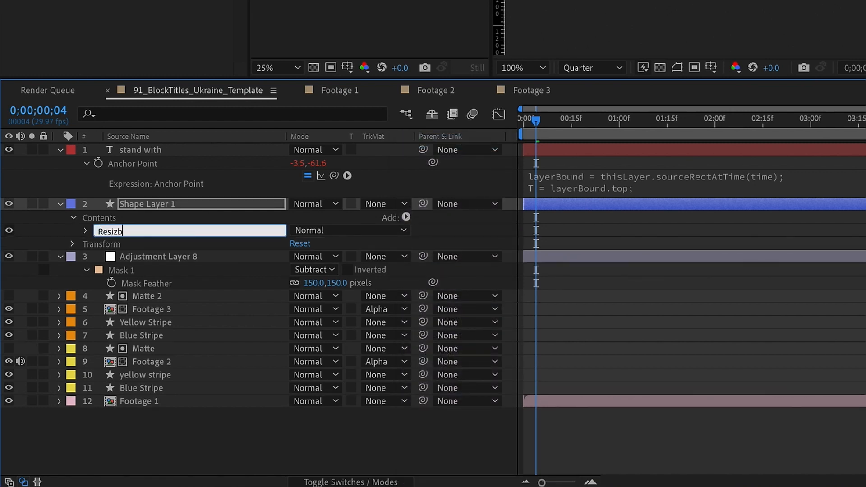
type(" Gob")
key("BackSpace")
key("BackSpace")
key("BackSpace")
type("Box")
key("Return")
Step: Add a rectangle path and a fill to the Resizable Box group, and switch back to the Selection tool
left_click(406, 217)
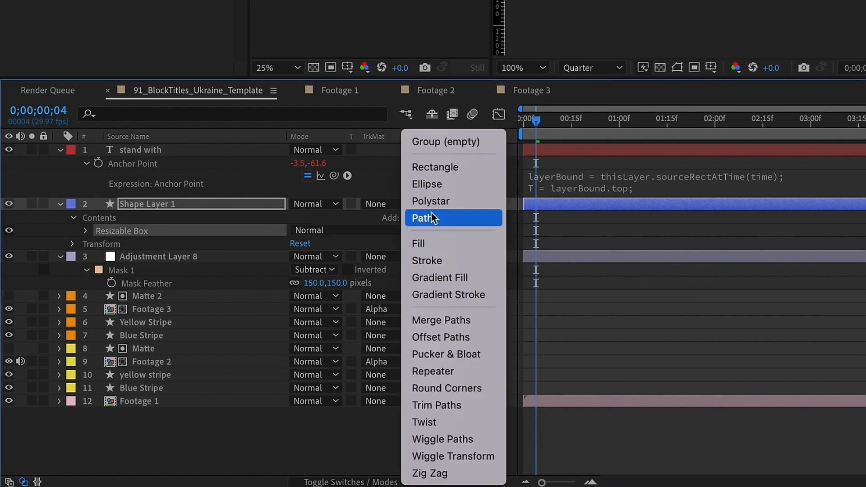
left_click(437, 166)
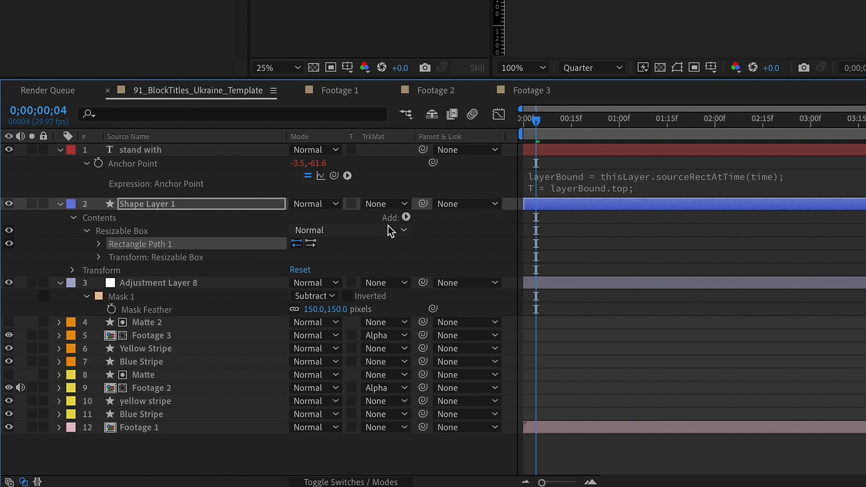
left_click(406, 217)
left_click(418, 244)
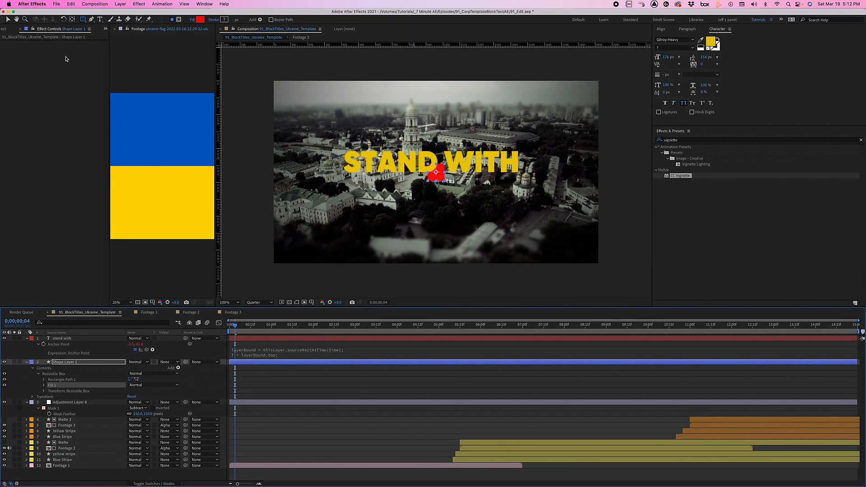
left_click(8, 20)
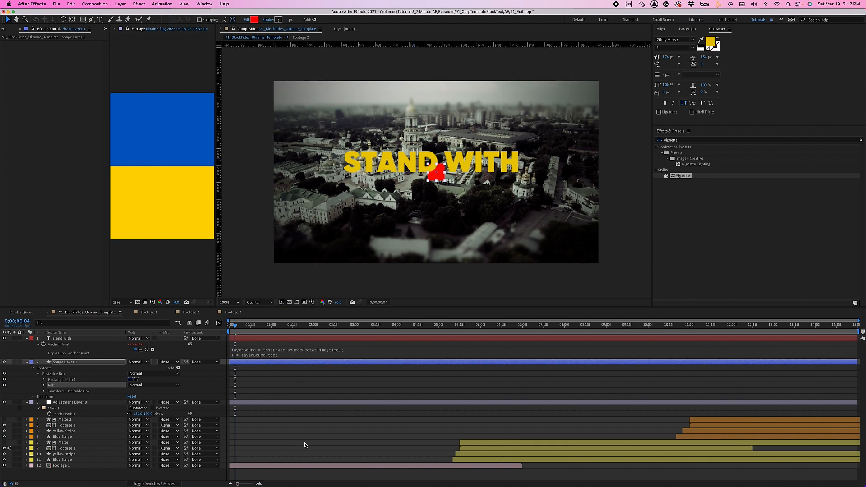
Step: Copy the fill colour 00438A from the lower Blue Stripe layer and apply it as the fill of Shape Layer 1
left_click(61, 460)
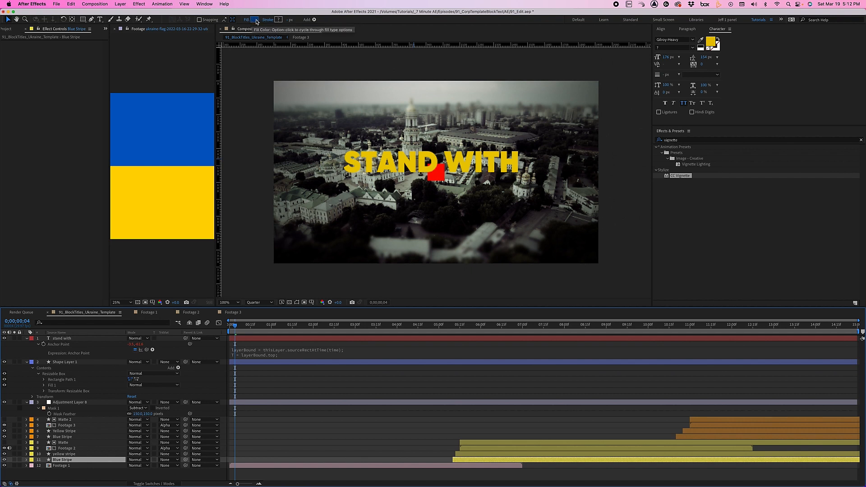
left_click(255, 20)
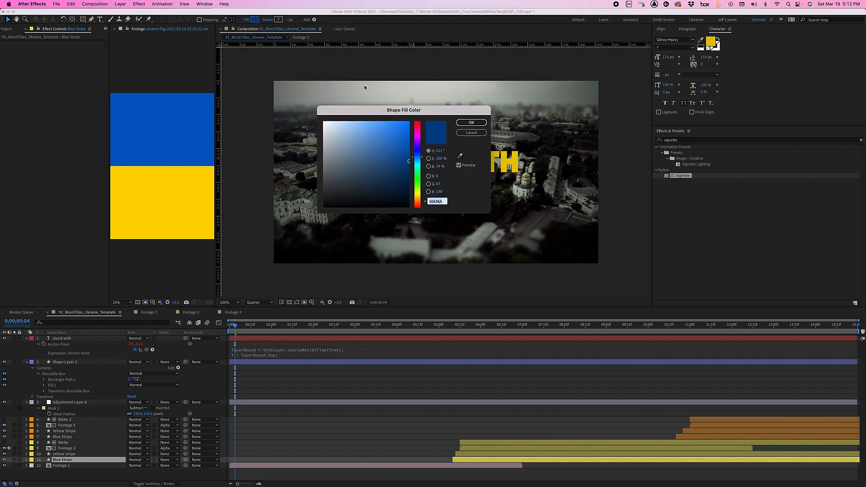
left_click(469, 134)
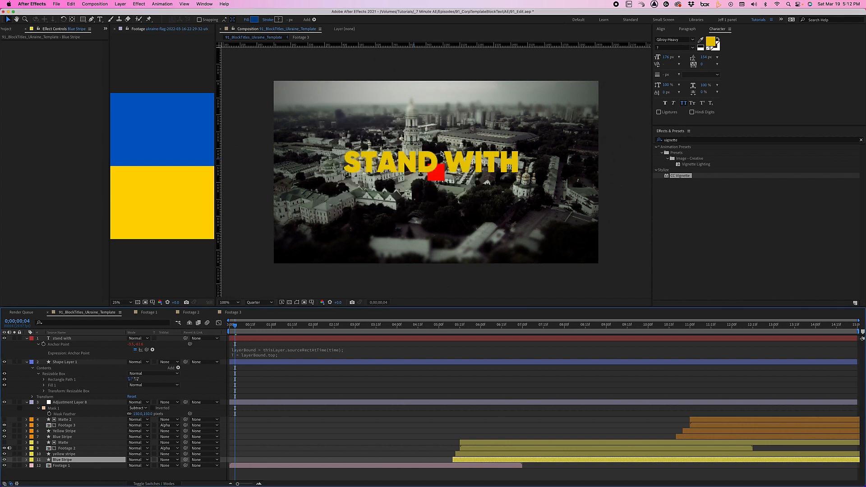
left_click(66, 340)
left_click(65, 362)
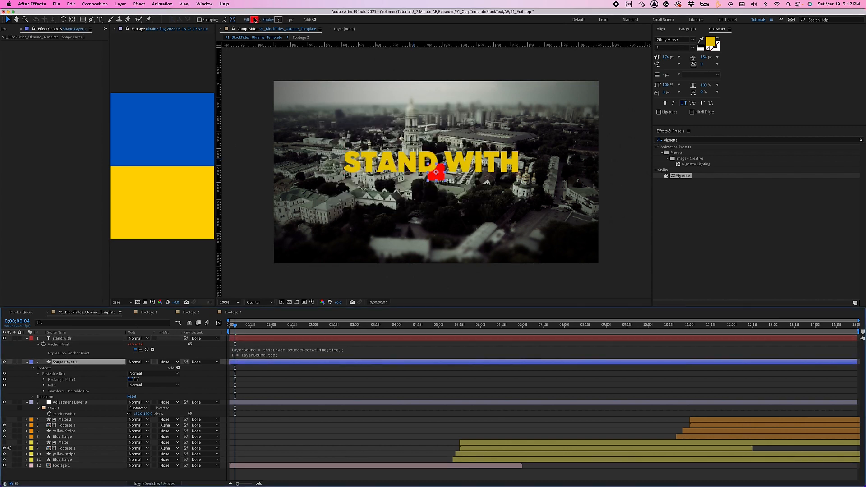
left_click(254, 20)
key("super+v")
left_click(470, 123)
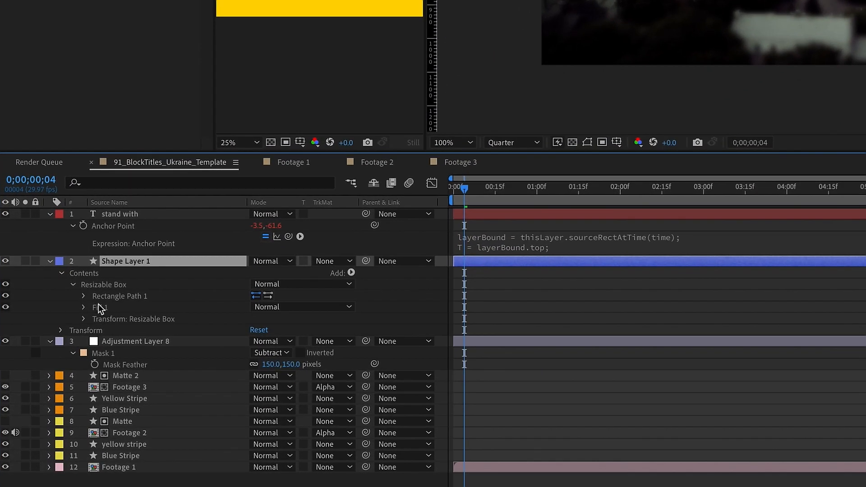
Step: Reveal the Size property of Rectangle Path 1 and copy the Resizing box expression, s=pickwhip layer through [w,h], from the Untitled 3 notes
left_click(84, 297)
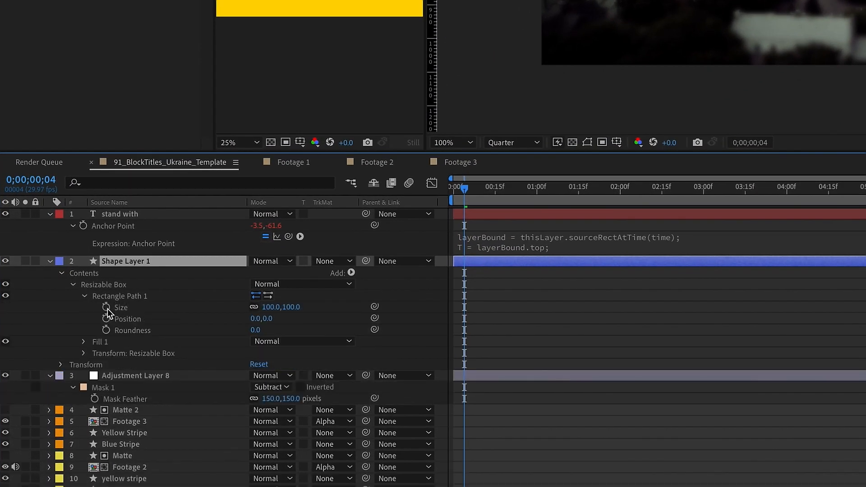
left_click(120, 309)
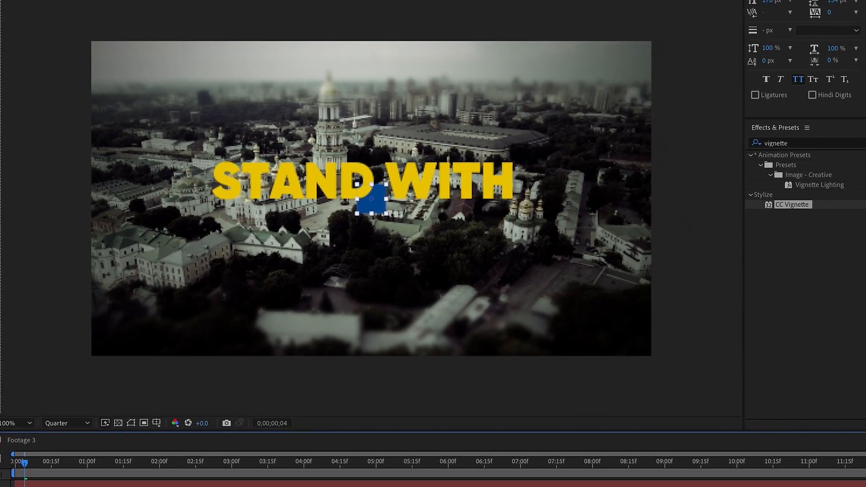
left_click_drag(865, 2, 261, 34)
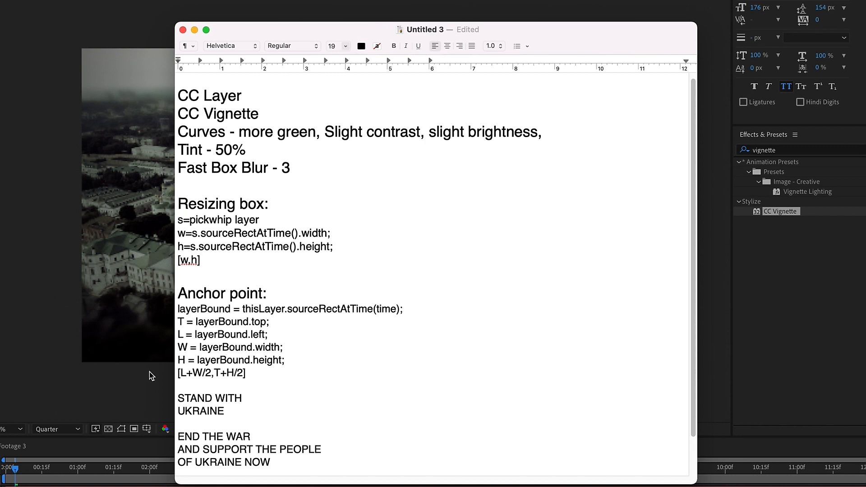
triple_click(204, 248)
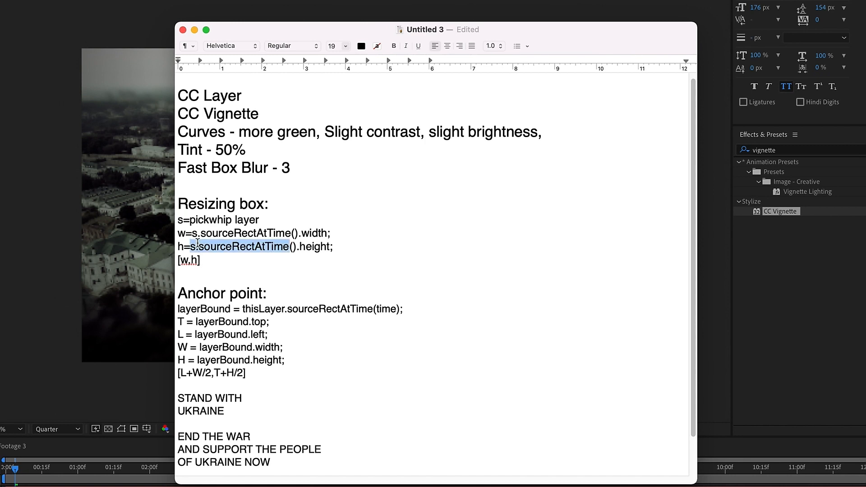
left_click(205, 248)
left_click_drag(208, 254, 173, 224)
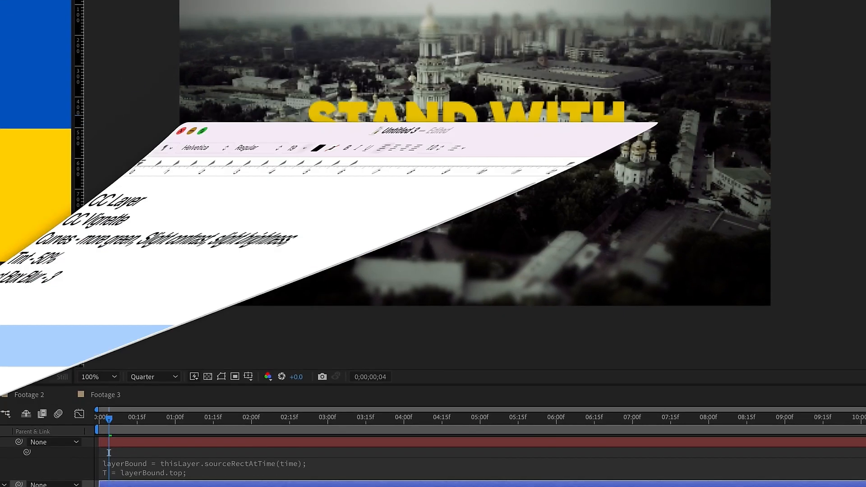
Step: Return to After Effects and paste the copied Resizing box expression into the Size property of Rectangle Path 1
left_click(126, 329, "alt")
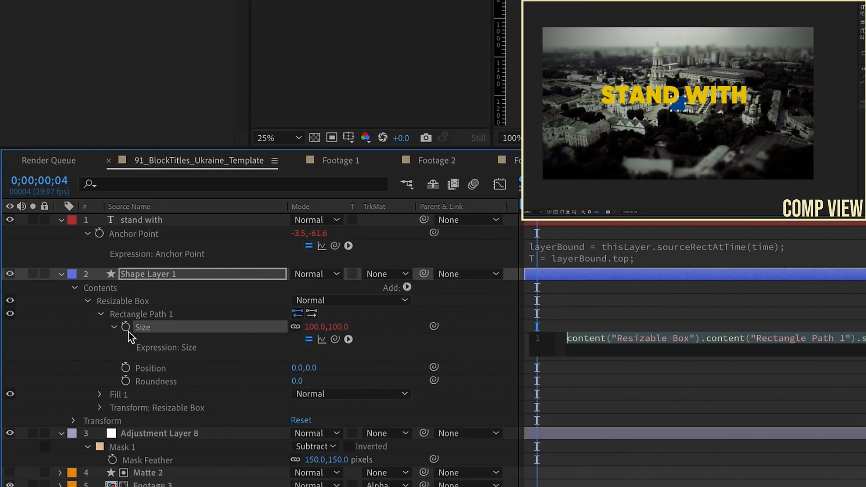
type("s=pickwhip layer w=s.sourceRectAtTime().width; h=s.sourceRectAtTime().height; [w,h]")
left_click(610, 329)
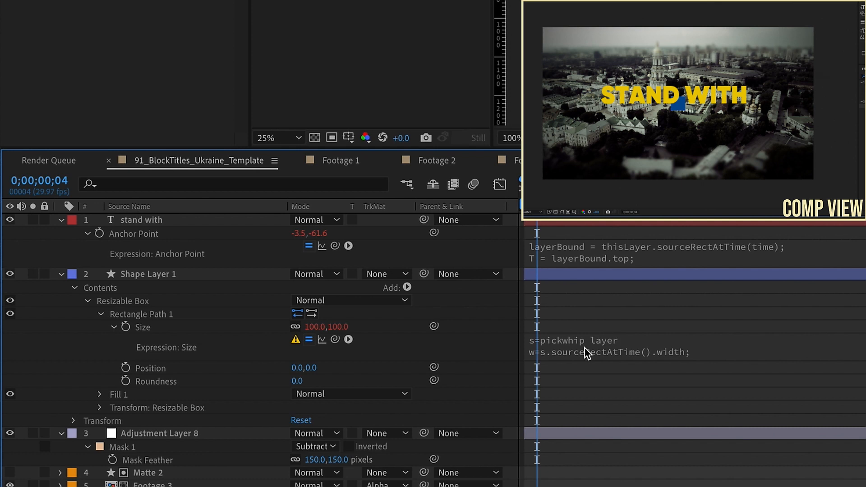
Step: Replace the "pickwhip layer" placeholder in the Size expression with a pick-whip reference to the stand with layer and apply it
left_click(579, 341)
left_click(580, 338)
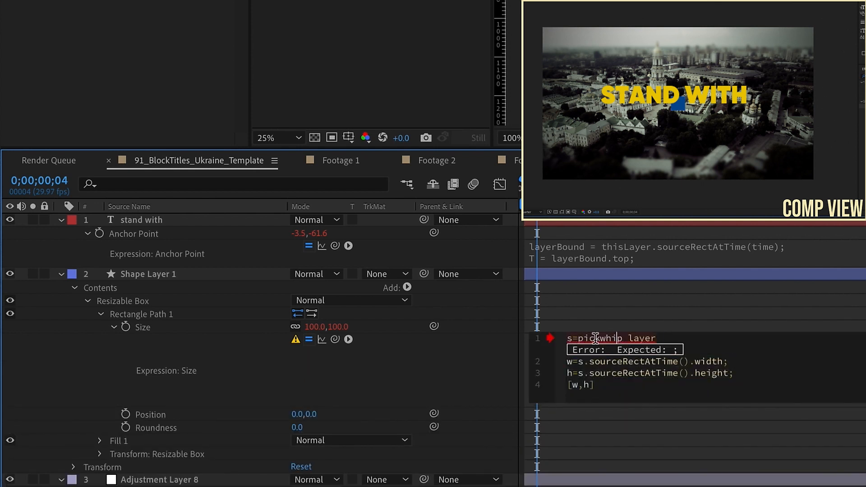
left_click_drag(581, 338, 666, 338)
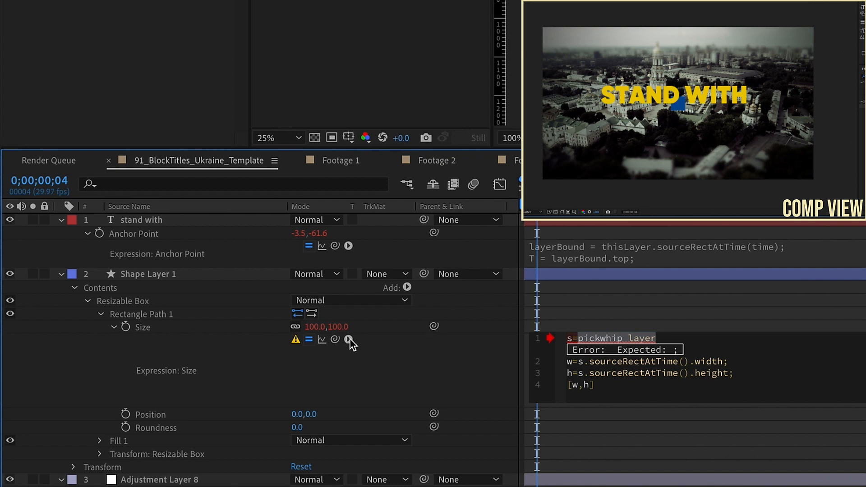
left_click_drag(335, 340, 164, 221)
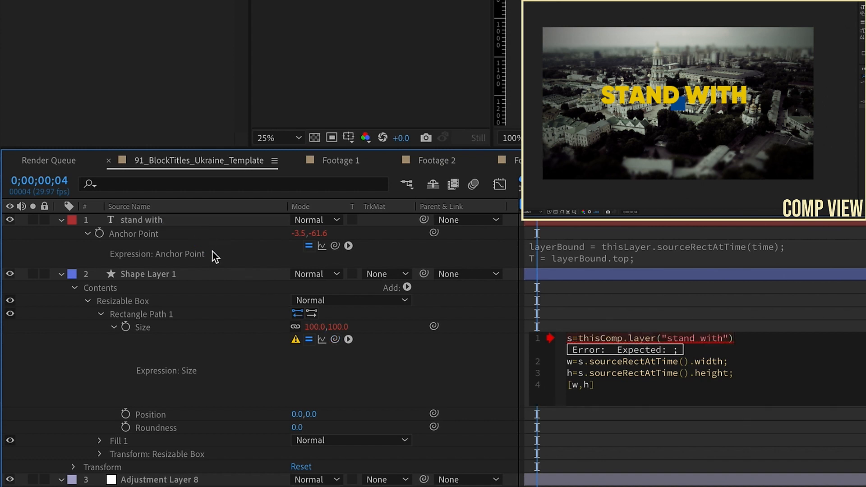
left_click(210, 269)
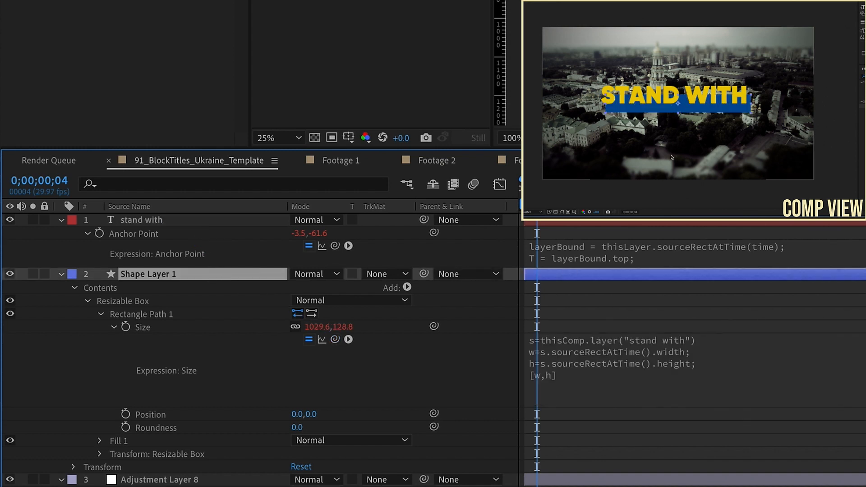
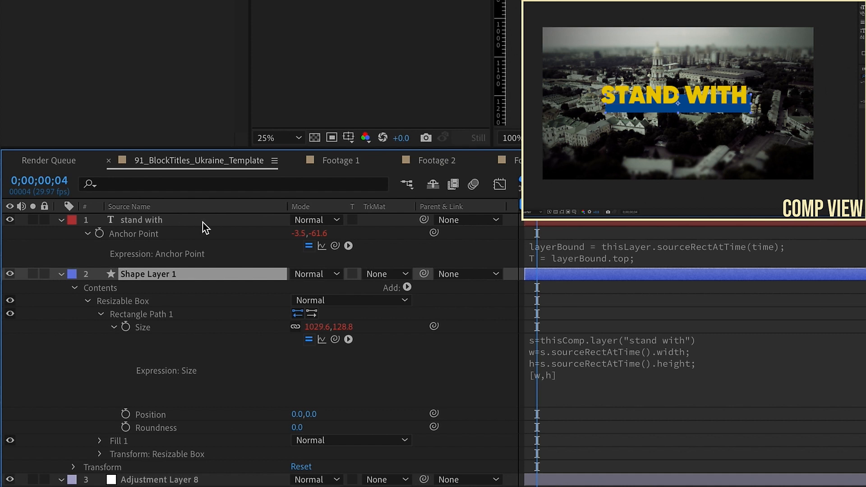
Step: Reveal the Position of both Shape Layer 1 and stand with, and link the shape layer's Position to the text's Position
key("p")
left_click(156, 220)
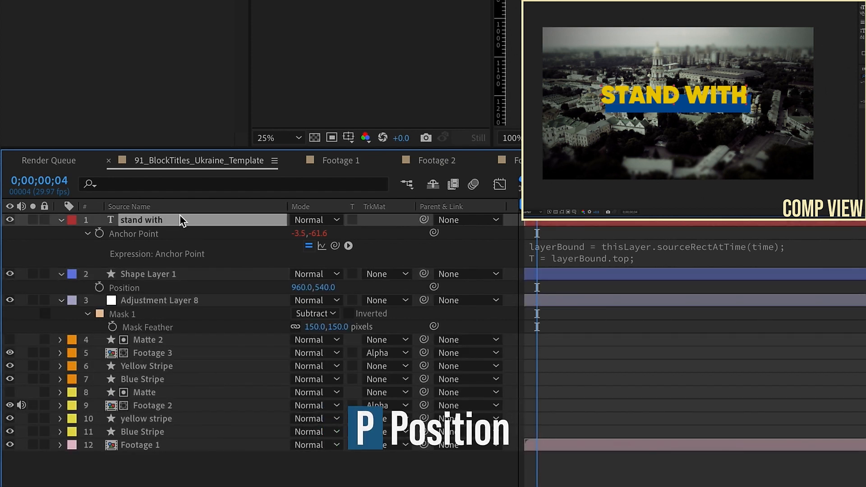
key("p")
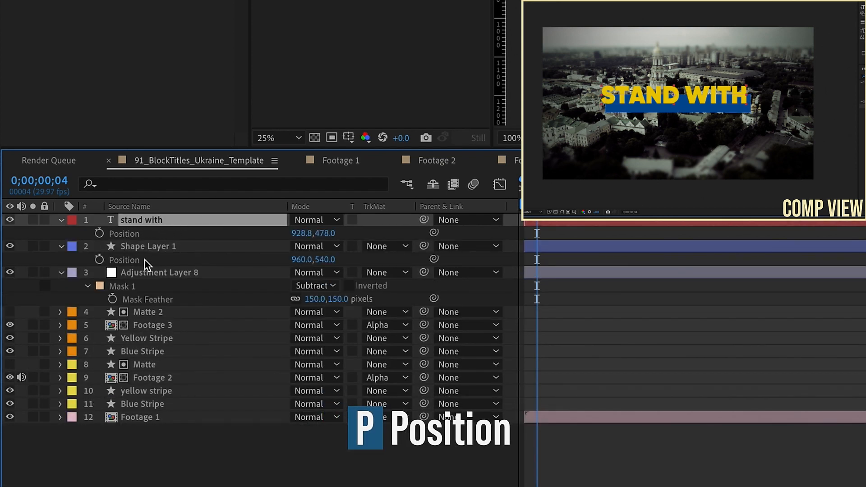
left_click_drag(434, 259, 173, 233)
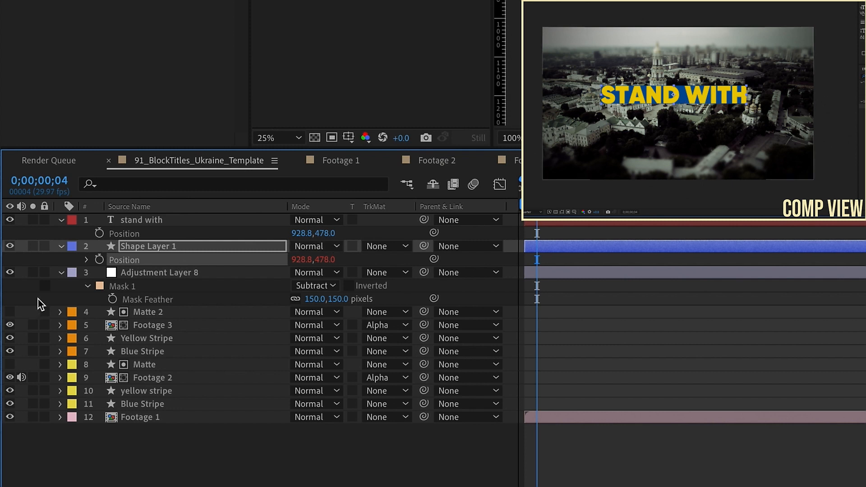
Step: Add Offset Paths to the Resizable Box group of Shape Layer 1 and expand its properties
left_click(61, 246)
left_click(61, 246)
left_click(73, 260)
left_click(103, 262)
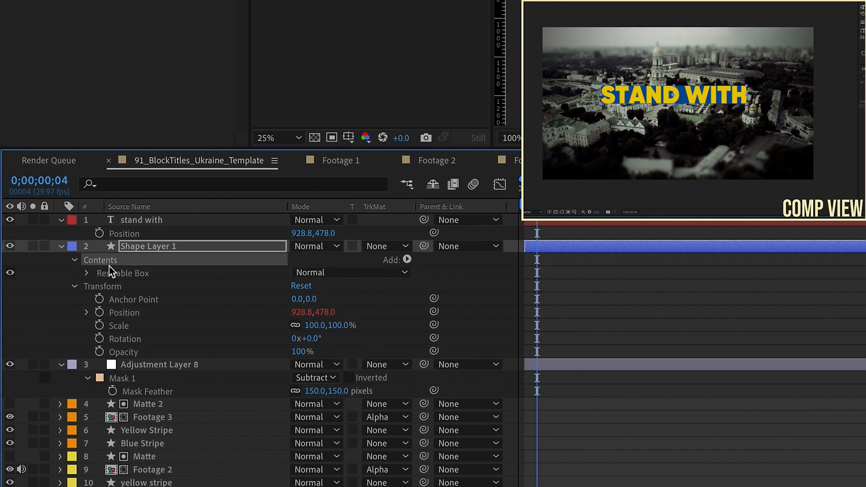
left_click(111, 273)
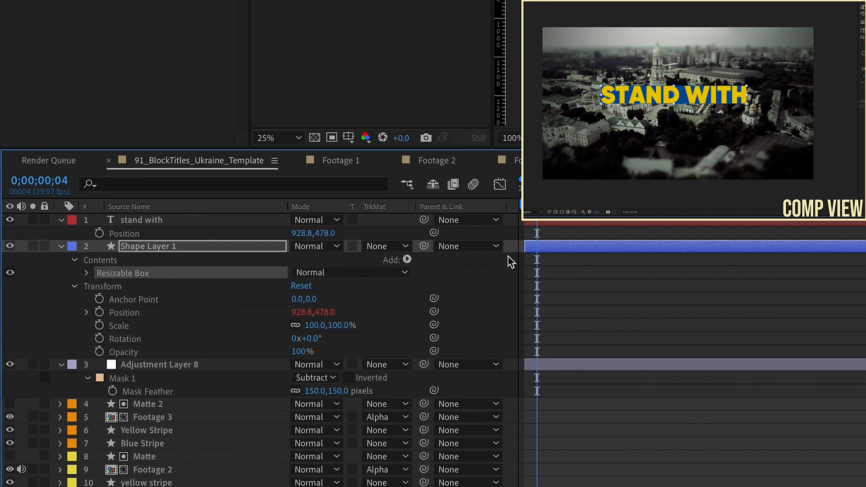
left_click(407, 260)
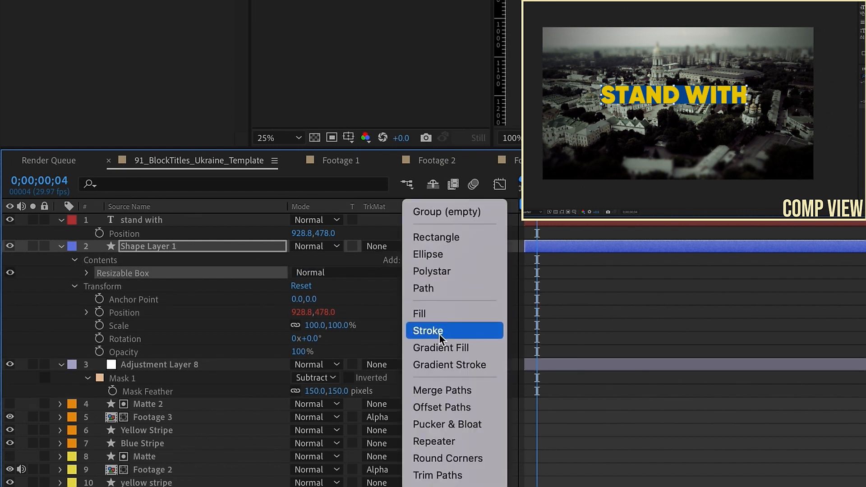
left_click(442, 406)
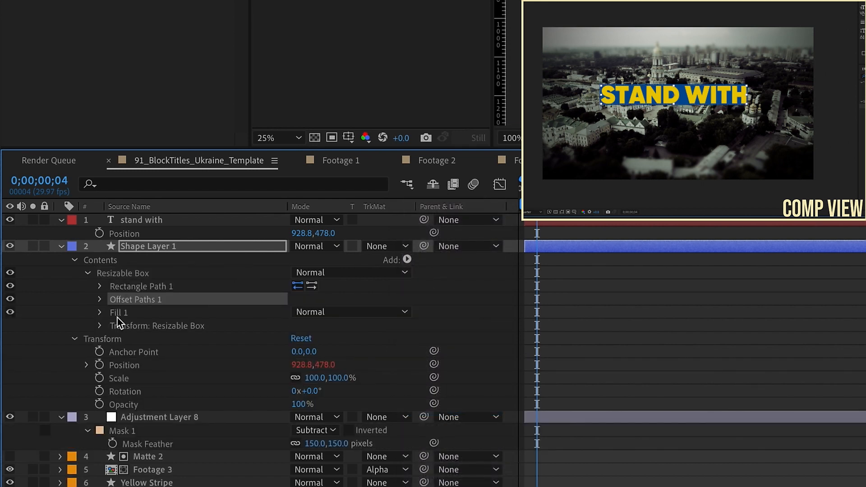
left_click(100, 299)
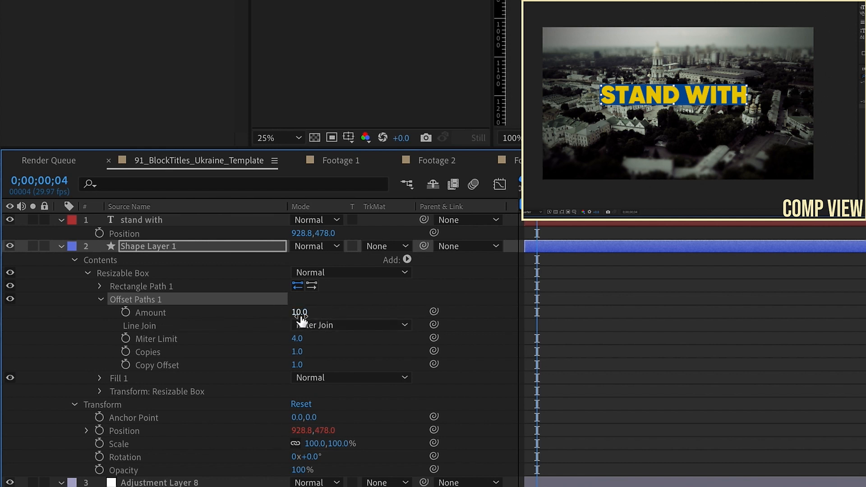
Step: Try a larger Offset Paths amount on the Resizable Box, set it back to 10, and collapse Offset Paths 1
left_click_drag(301, 320, 314, 304)
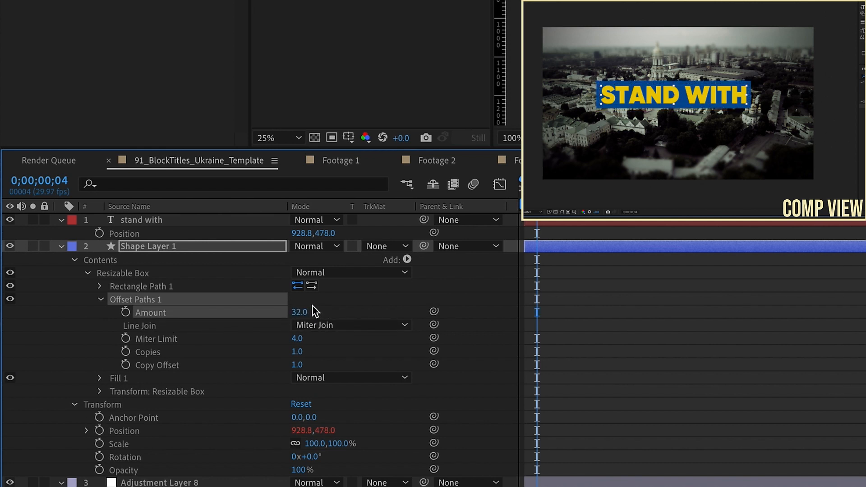
left_click(301, 313)
type("10")
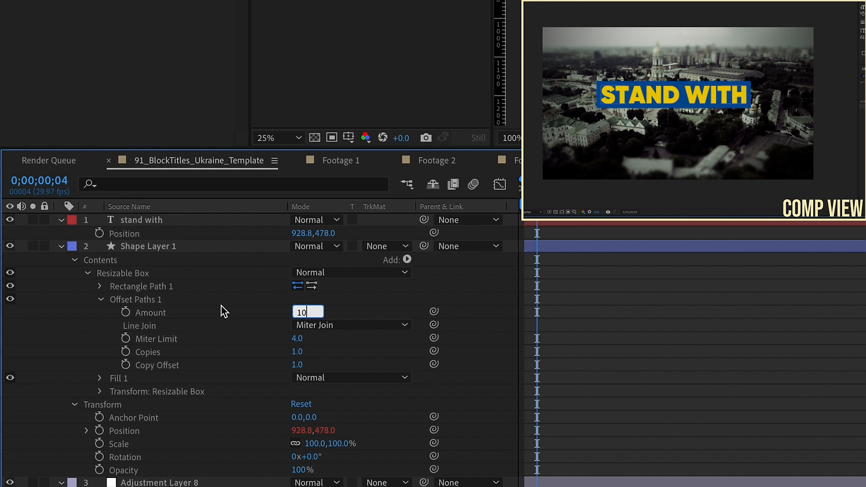
left_click(151, 249)
left_click(105, 299)
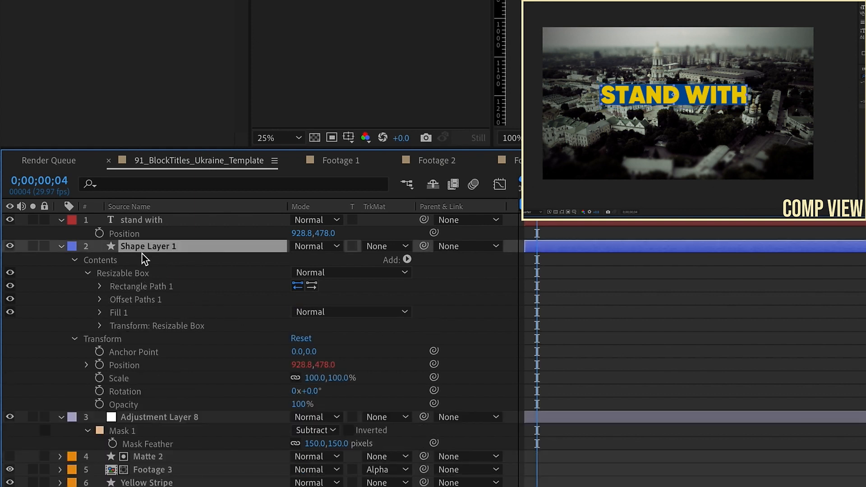
Step: Save the stand with layer's Anchor Point expression as animation preset DynamicAnchorPoint in the After Effects 2021 User Presets/7_Minute_AE folder
left_click(133, 220)
key("ctrl+v")
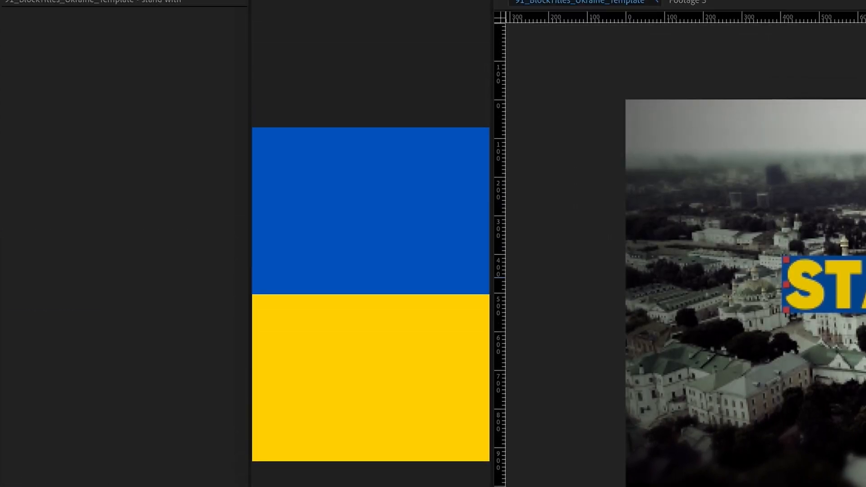
left_click(371, 8)
left_click(388, 31)
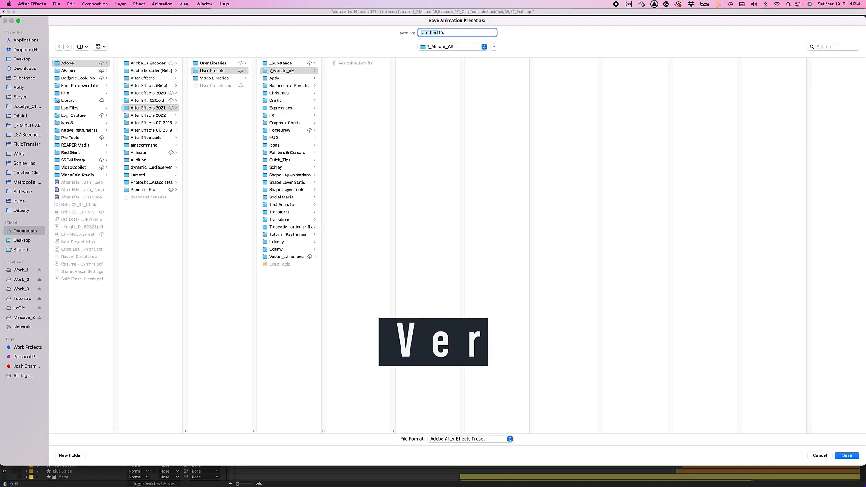
left_click(159, 109)
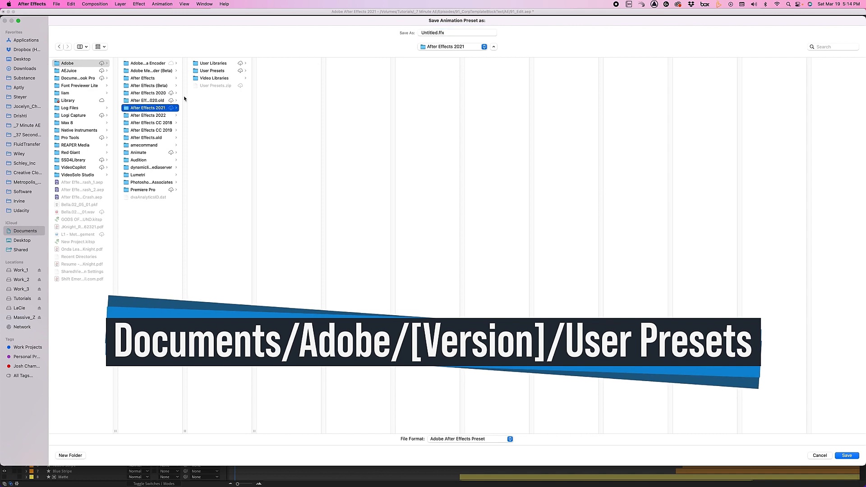
left_click(220, 71)
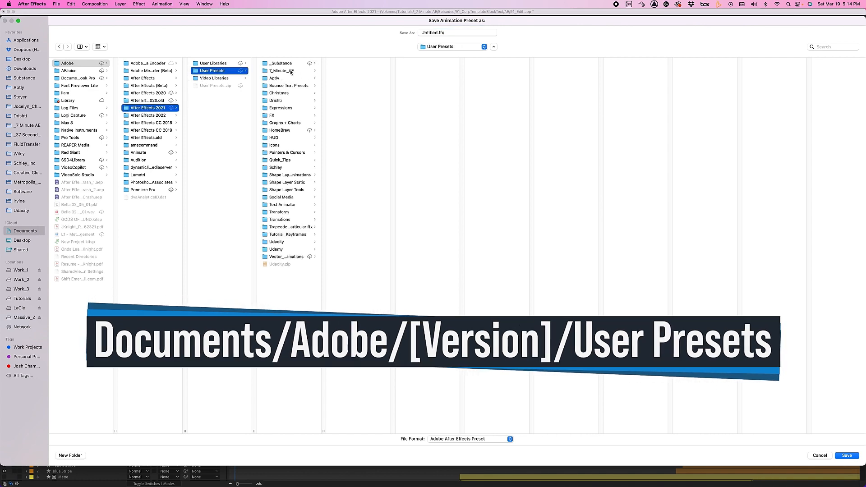
left_click(282, 71)
triple_click(459, 32)
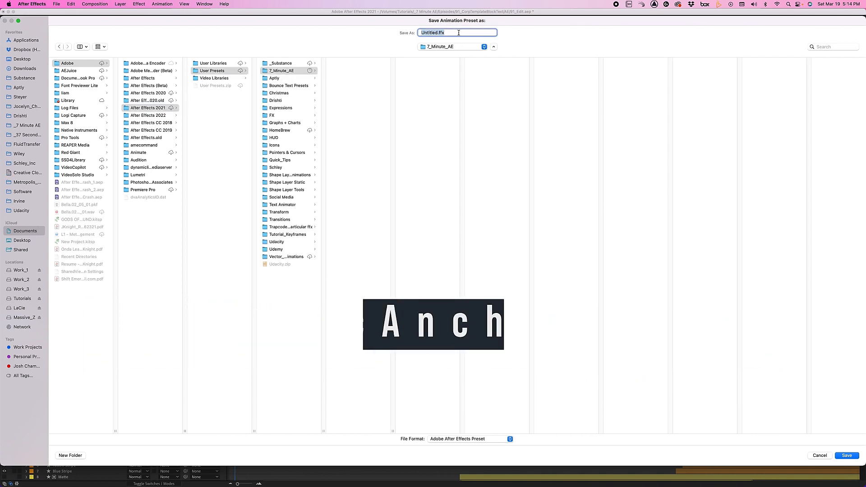
type("dyna")
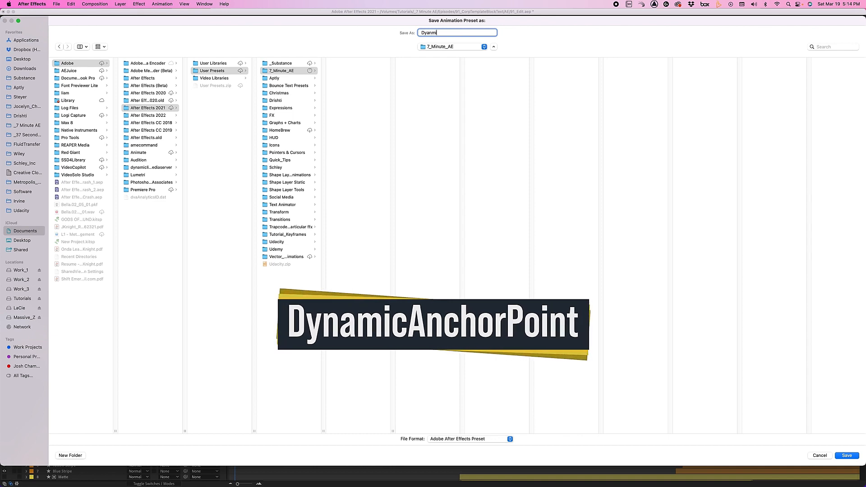
type("micAnchorPoint")
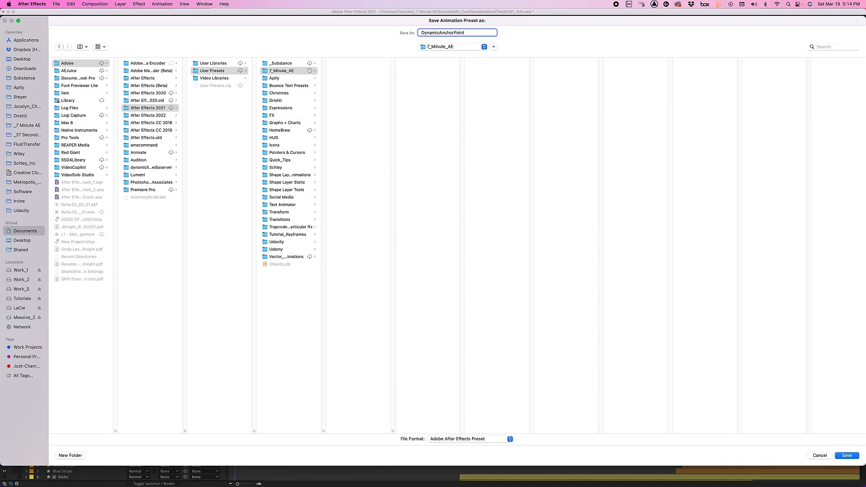
key("Return")
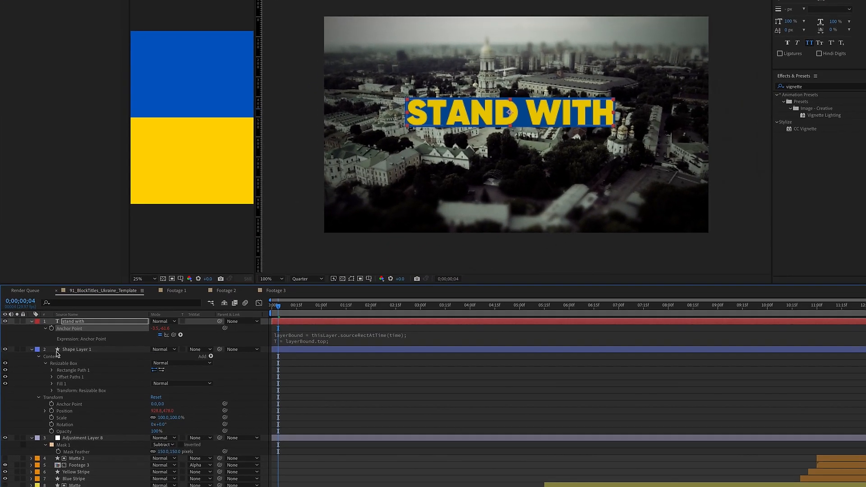
Step: Rename Shape Layer 1 as "Text box" and collapse its properties
left_click(70, 350)
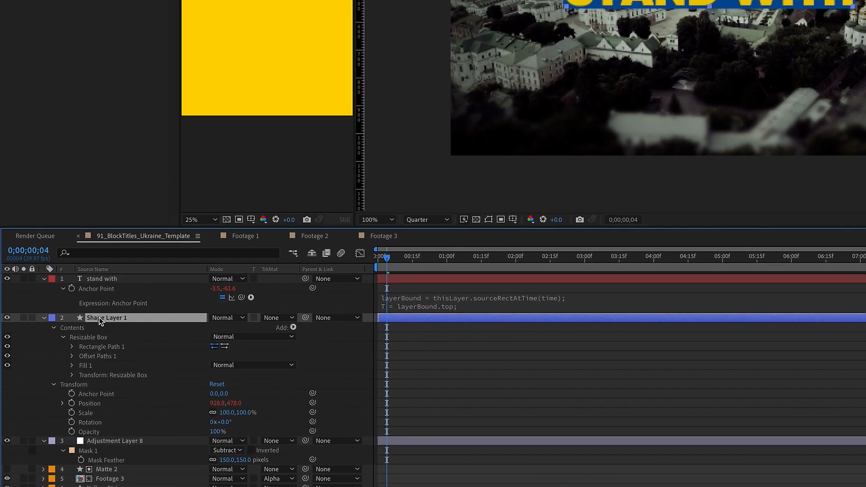
key("Return")
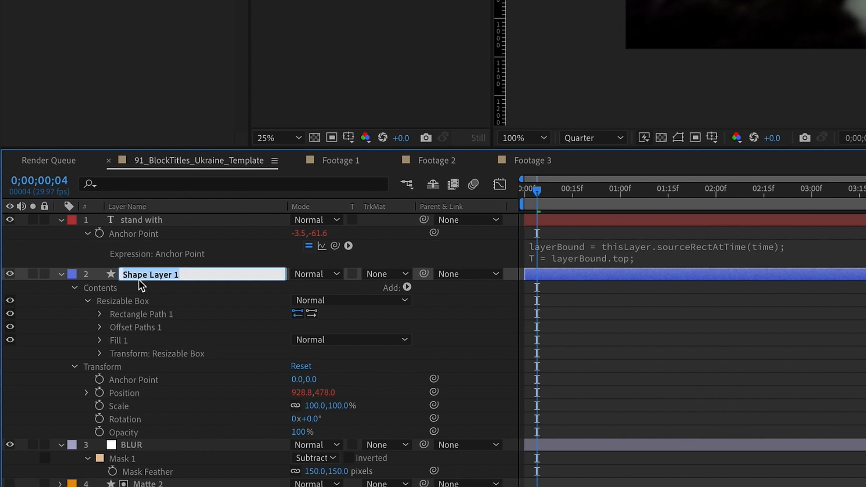
type("Text box")
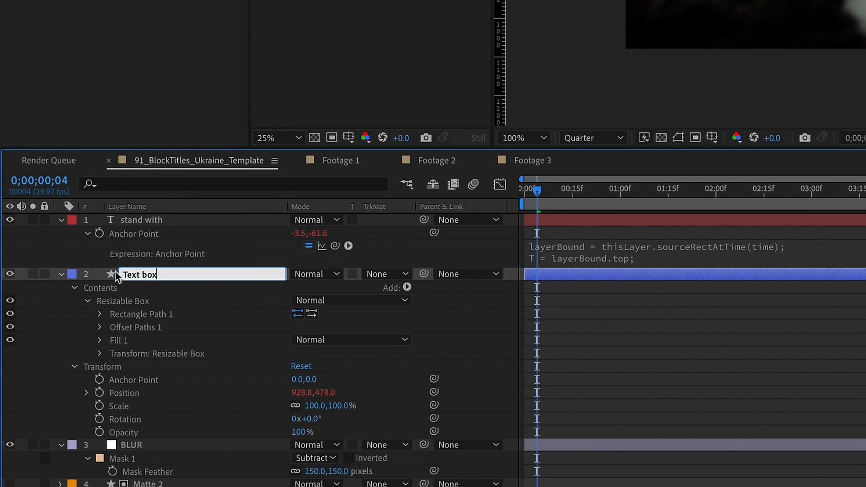
key("Return")
left_click(62, 274)
left_click(544, 432)
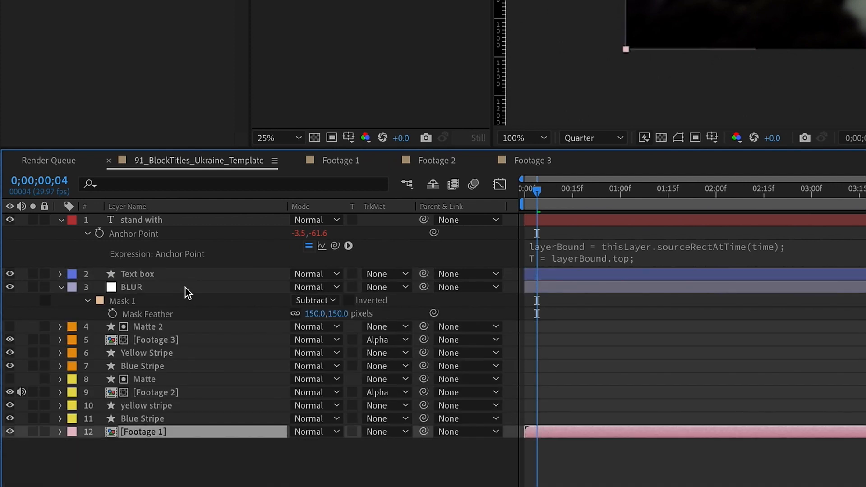
Step: Change the label colour of the stand with and Text box layers to pink
left_click(135, 220)
left_click(143, 275)
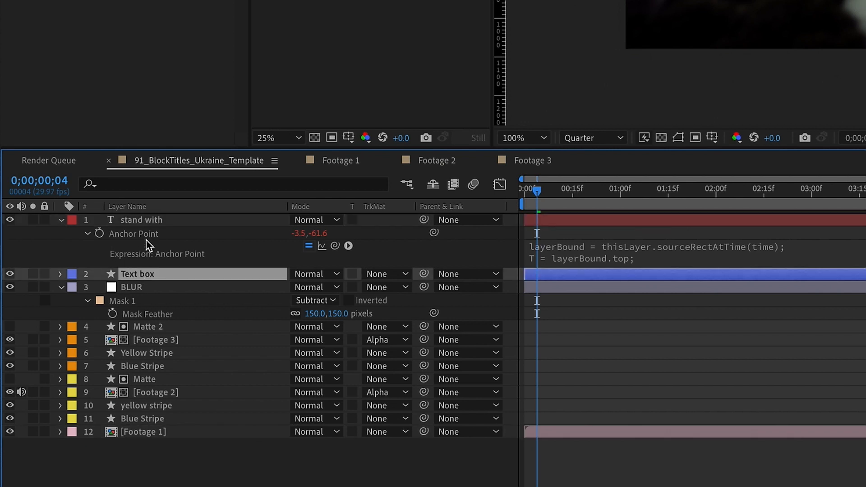
left_click(144, 221)
left_click(72, 220)
left_click(98, 339)
left_click(142, 285)
Step: Reveal the expressions on the Text box layer and select its Size property
left_click(143, 274)
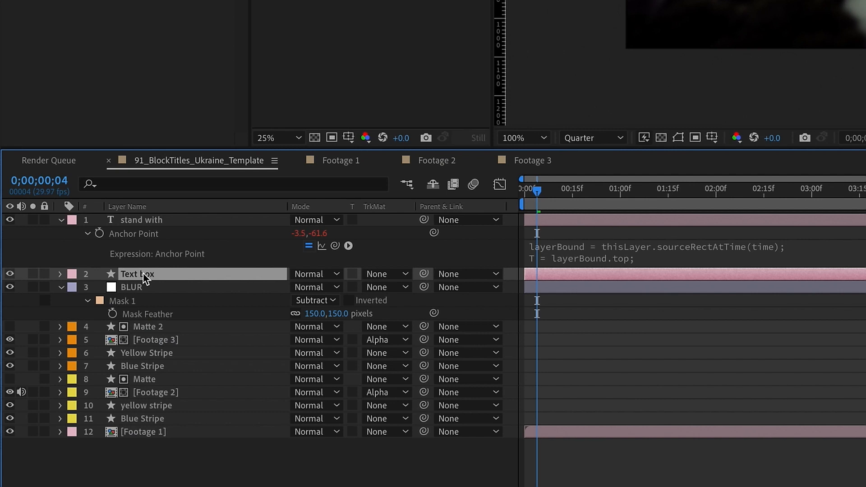
key("e")
key("e")
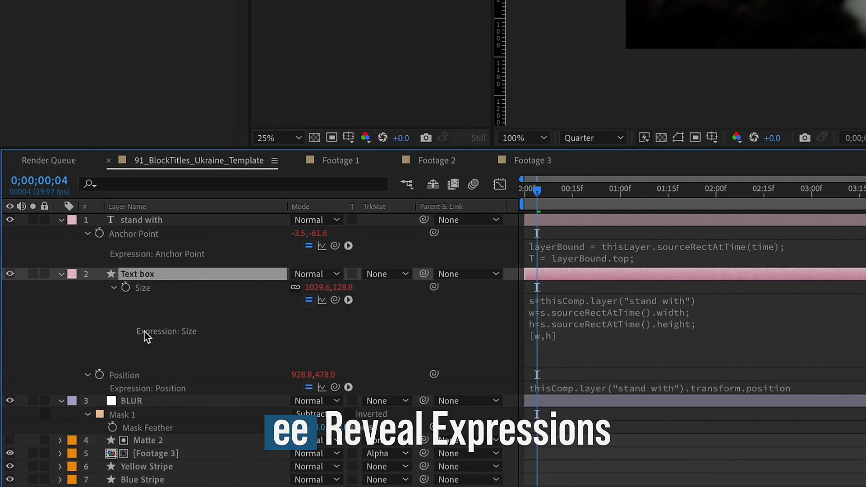
left_click(140, 289)
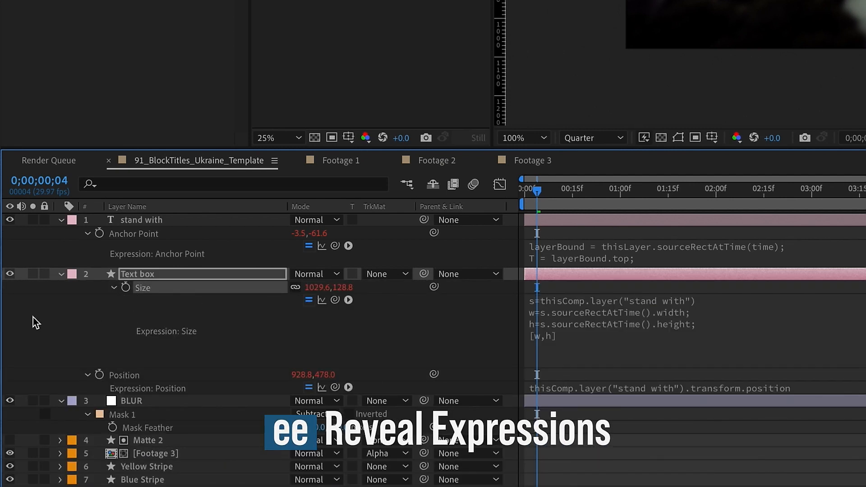
Step: Save the Resizable Box group of the Text box layer as animation preset ResizableBox in the 7_Minute_AE folder
left_click(62, 274)
left_click(61, 274)
left_click(100, 295)
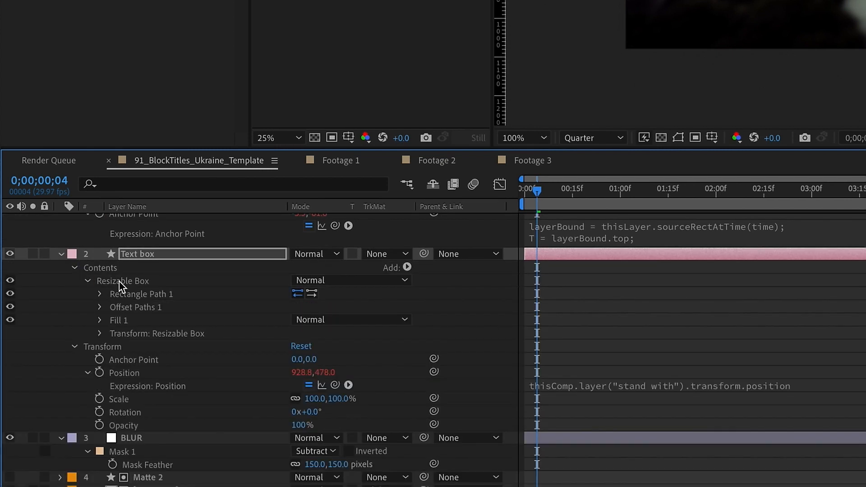
left_click(130, 284)
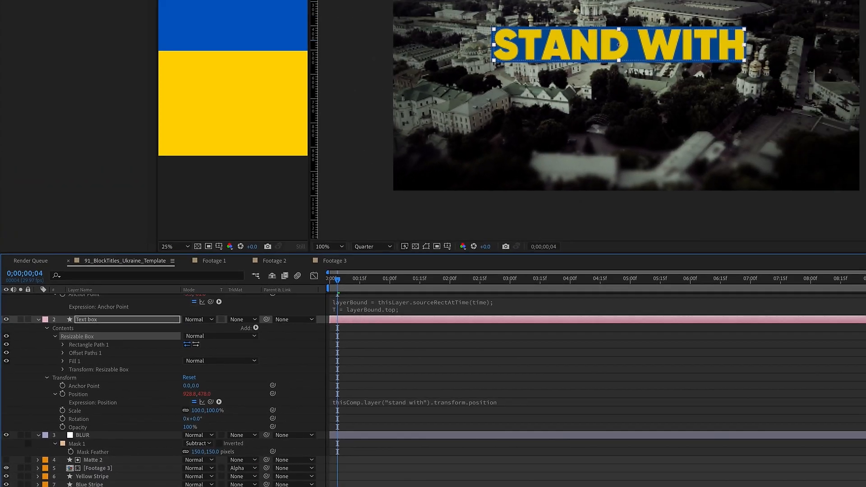
left_click(162, 4)
left_click(172, 14)
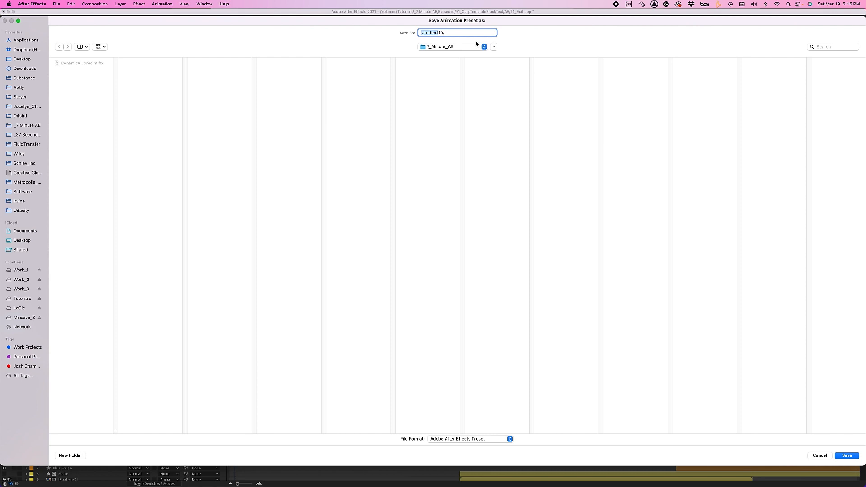
type("Resiab")
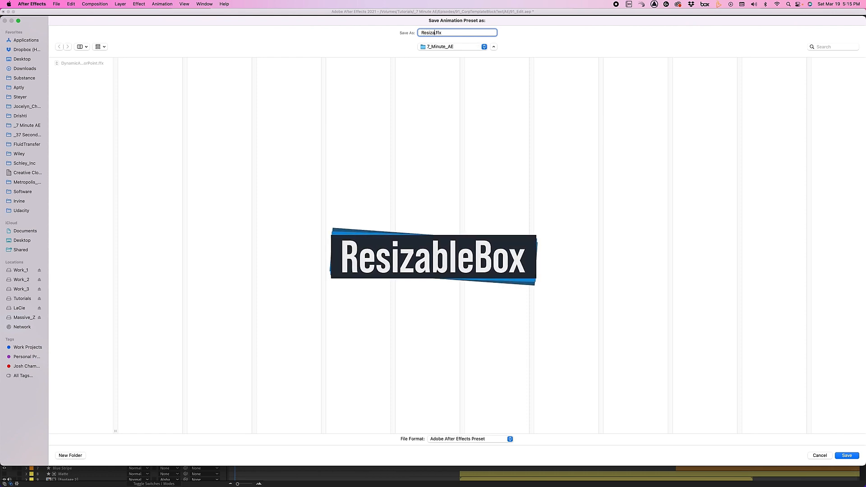
key("Return")
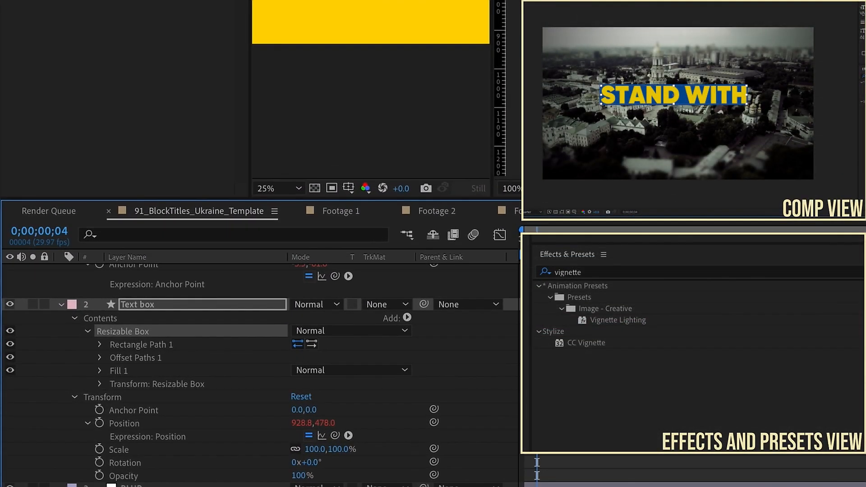
Step: Clear the vignette search in the effects and presets list and expand the 7_Minute_AE folder under User Presets
left_click(862, 272)
left_click(538, 286)
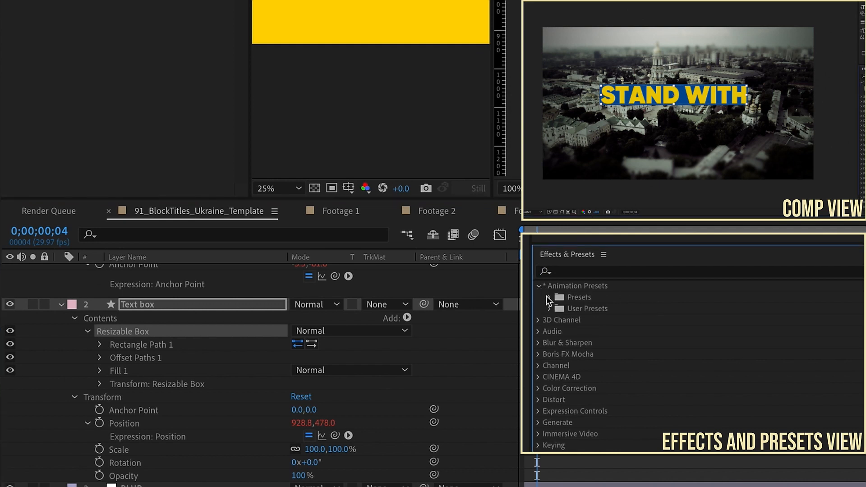
left_click(549, 309)
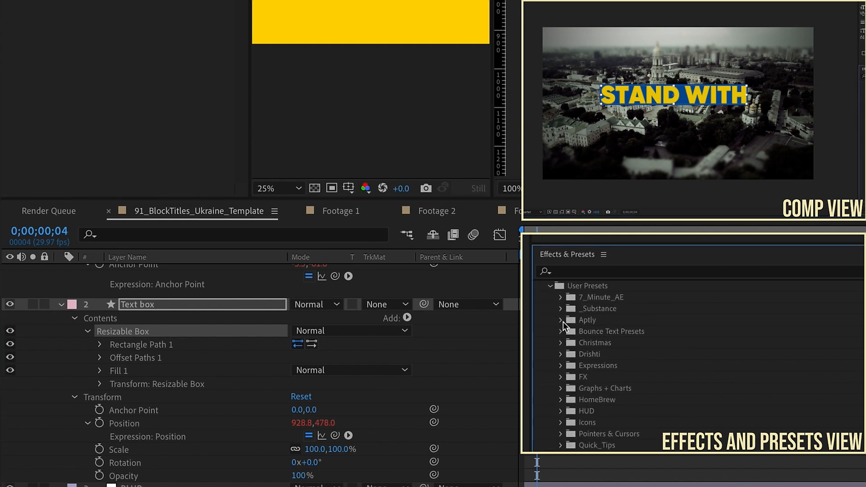
left_click(562, 298)
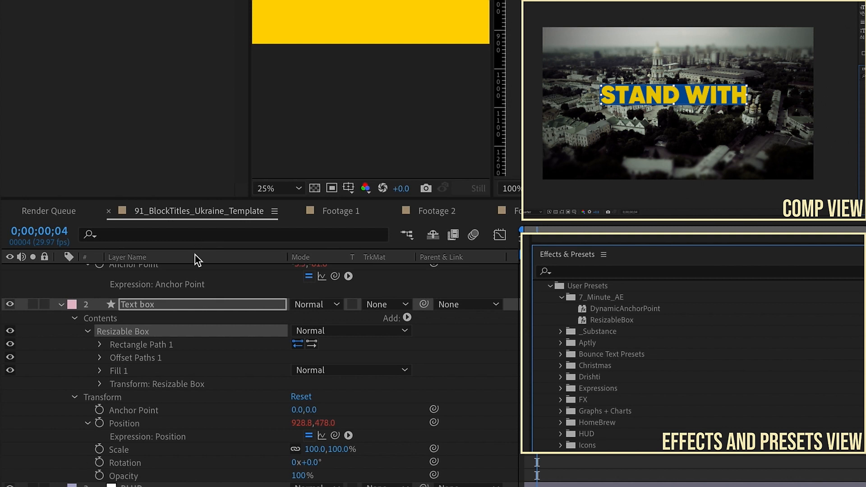
Step: Remove the Anchor Point expression from the stand with layer and restore it by applying the DynamicAnchorPoint preset
scroll(189, 280, "up", 1)
left_click(123, 286)
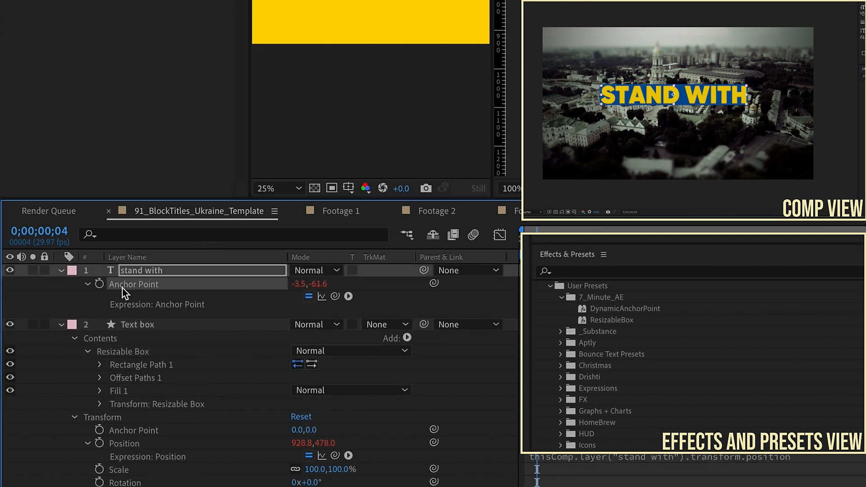
left_click(100, 285, "alt")
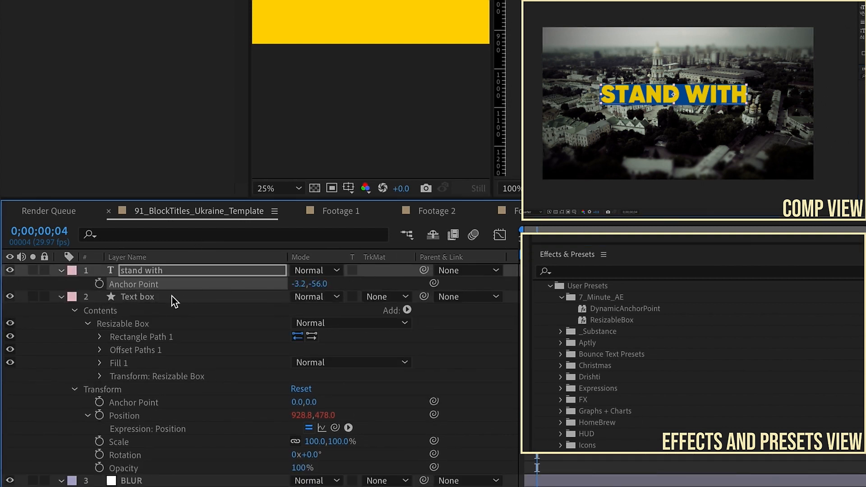
double_click(644, 309)
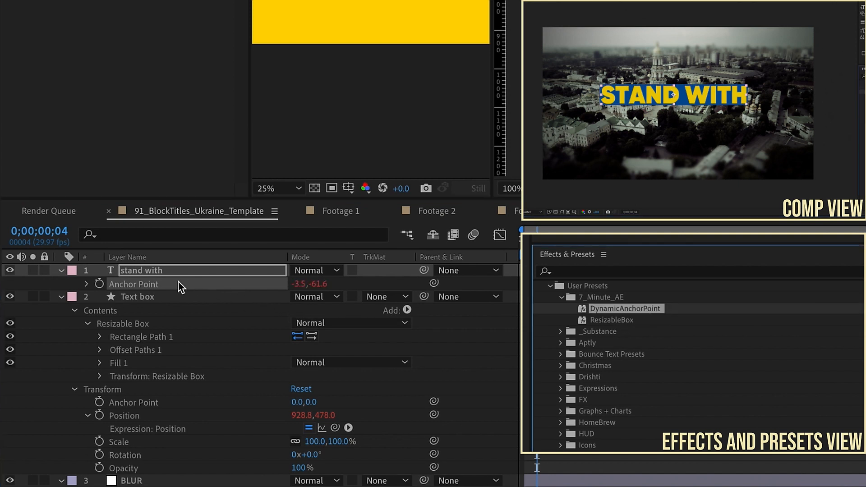
left_click(86, 284)
left_click(87, 284)
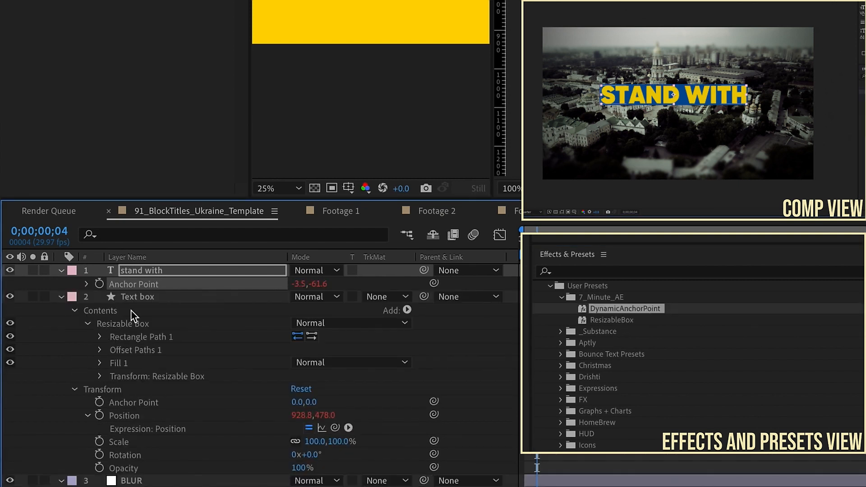
Step: Delete the Text box layer and recreate the box by applying the ResizableBox preset with no layer selected
left_click(139, 297)
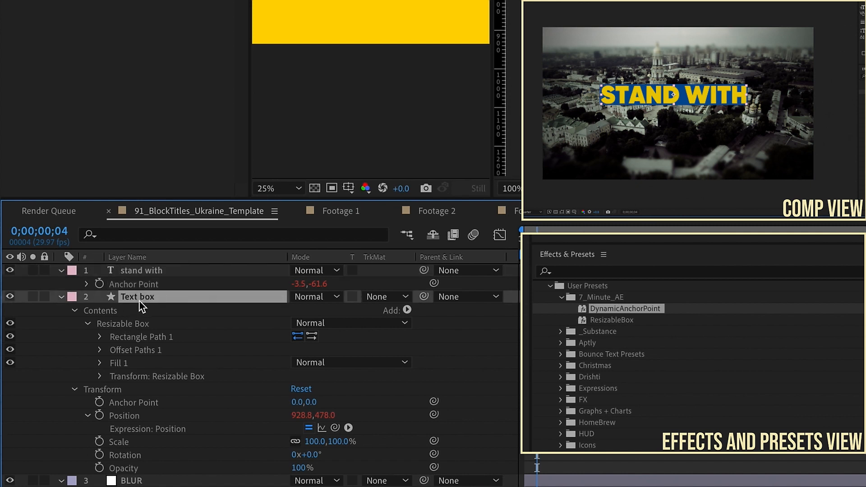
key("Delete")
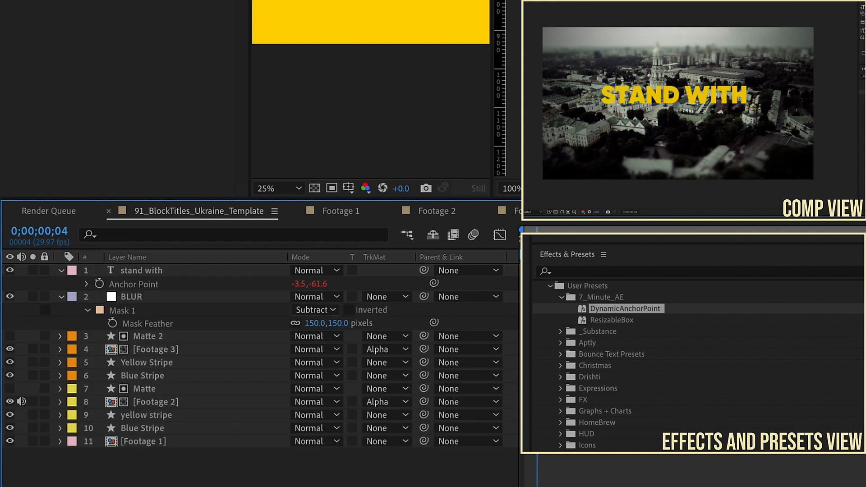
double_click(616, 321)
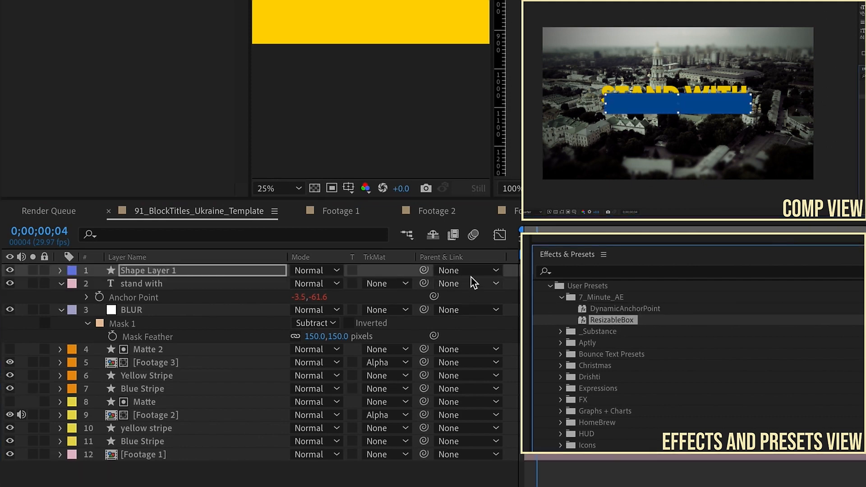
Step: Move the new Shape Layer 1 below the stand with layer and reveal its expressions
left_click_drag(132, 274, 170, 295)
key("e")
key("e")
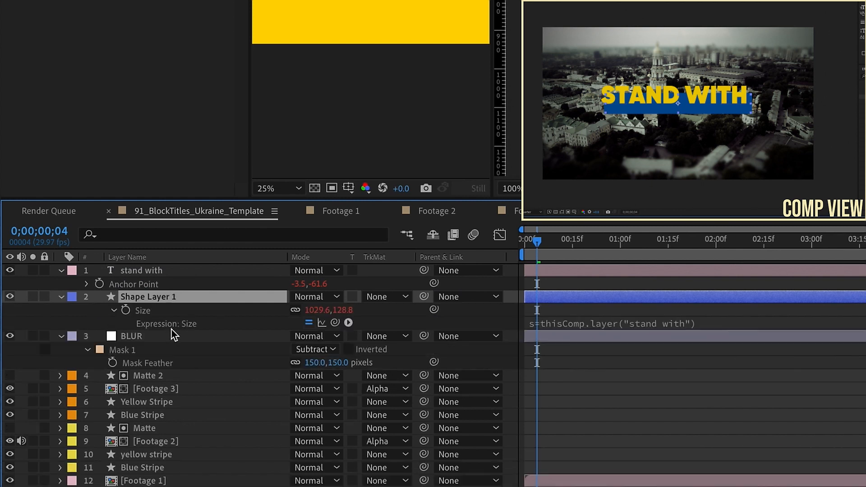
Step: Point the layer reference in Shape Layer 1's Size expression to the stand with text layer
left_click(612, 327)
left_click(642, 323)
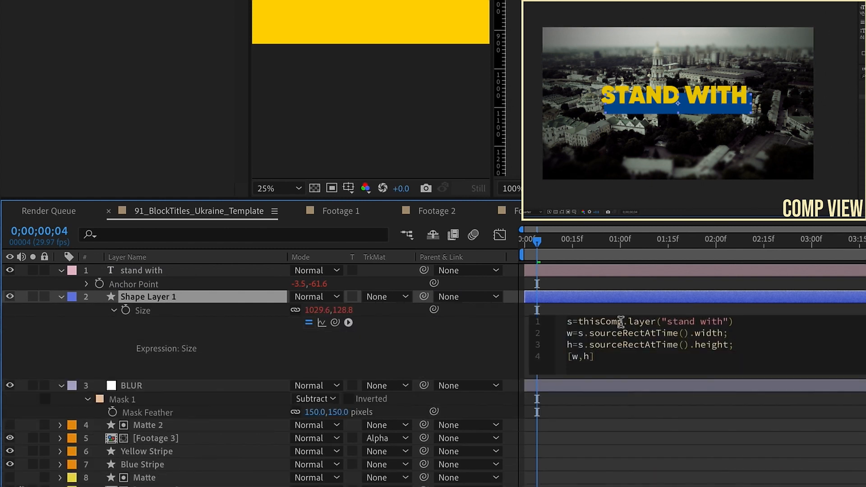
left_click_drag(578, 322, 741, 317)
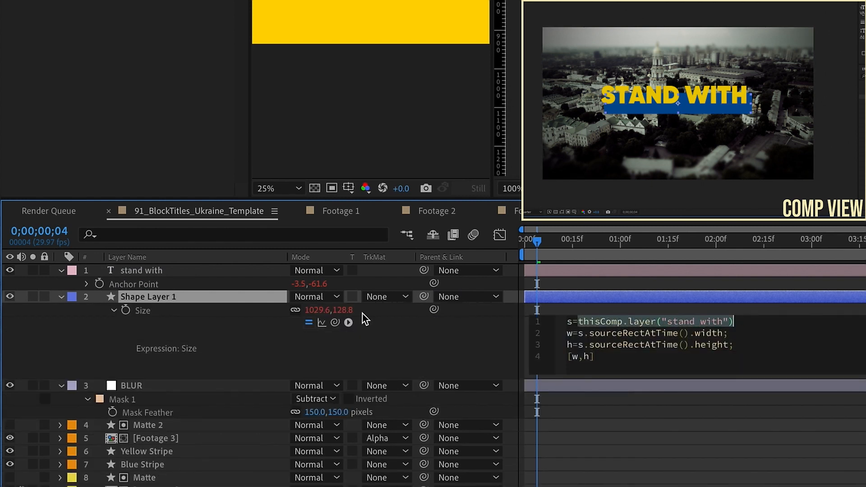
left_click_drag(335, 322, 188, 297)
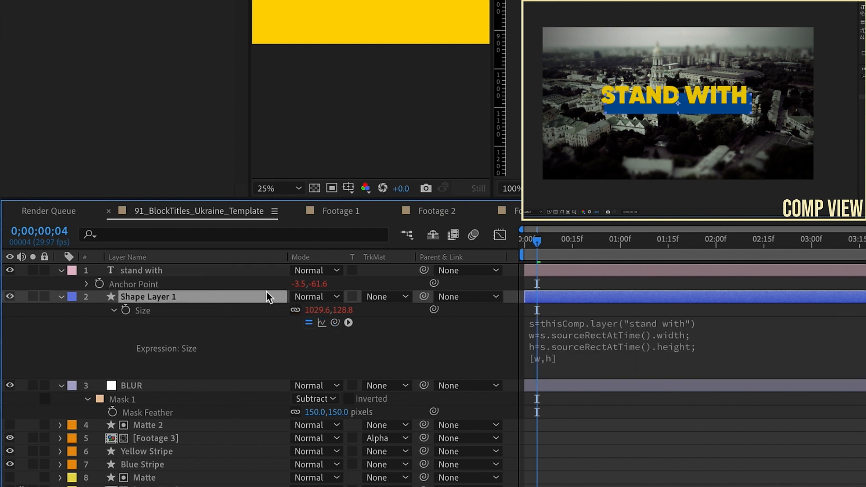
Step: Link Shape Layer 1's Position to the Position of the stand with layer
key("p")
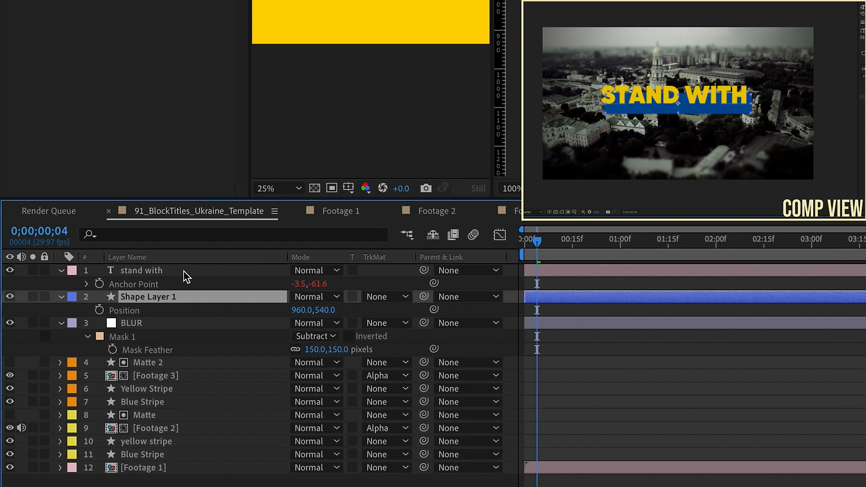
left_click(183, 271)
key("p")
left_click(150, 298)
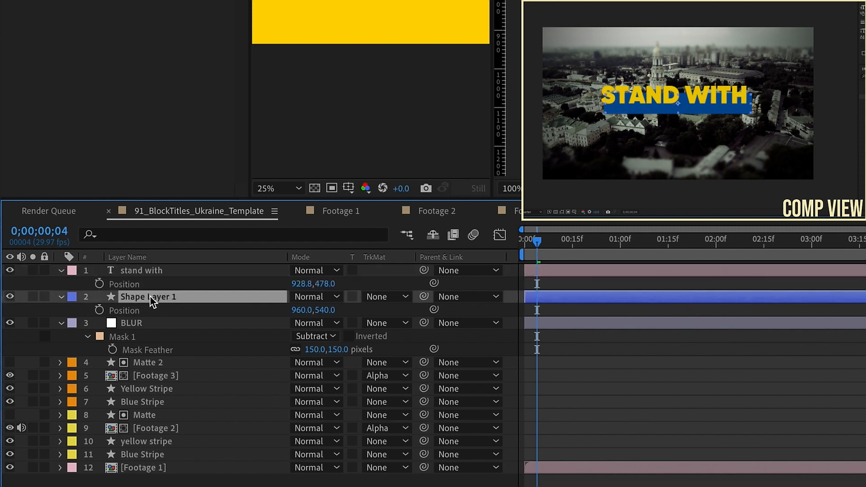
left_click_drag(434, 312, 169, 286)
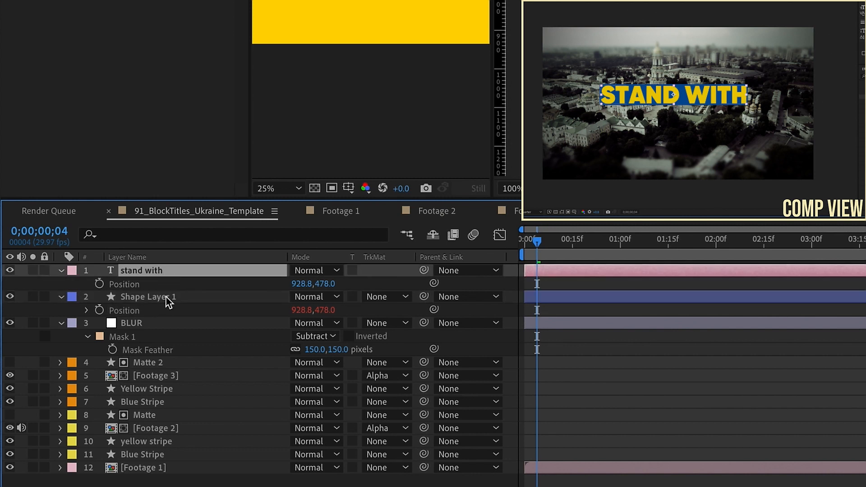
Step: Set Shape Layer 1's label color to Pink and rename the layer text box
left_click(158, 297)
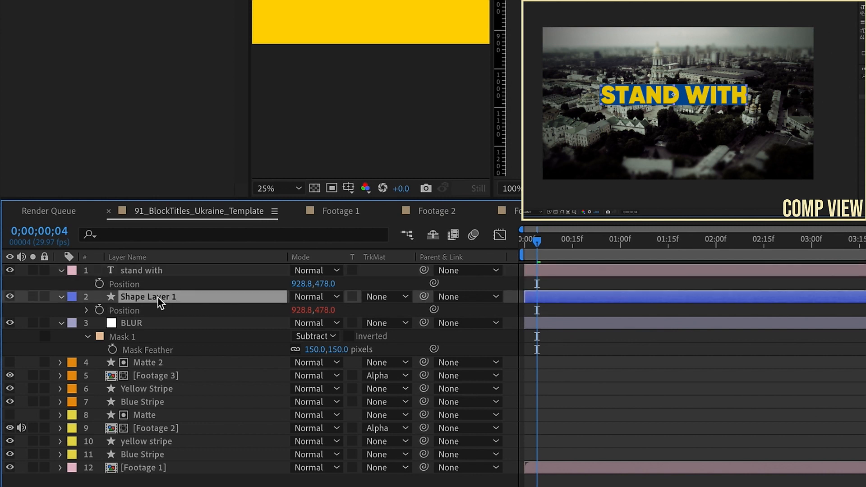
left_click(61, 297)
left_click(73, 311)
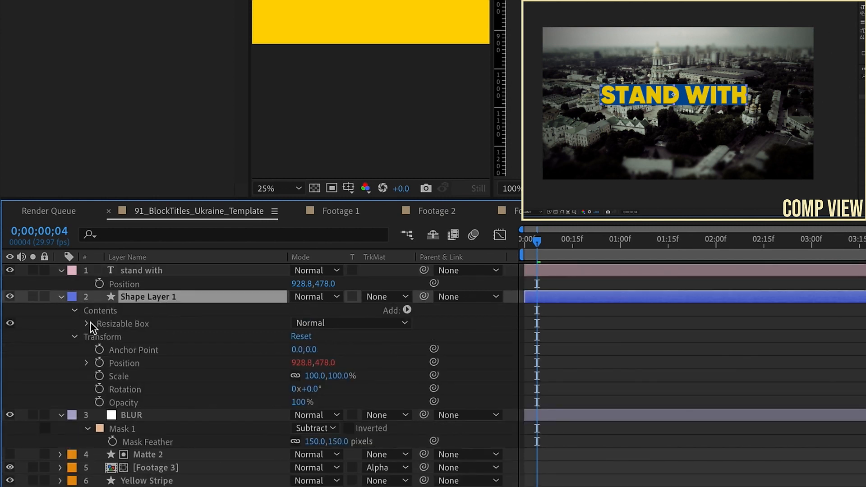
left_click(91, 323)
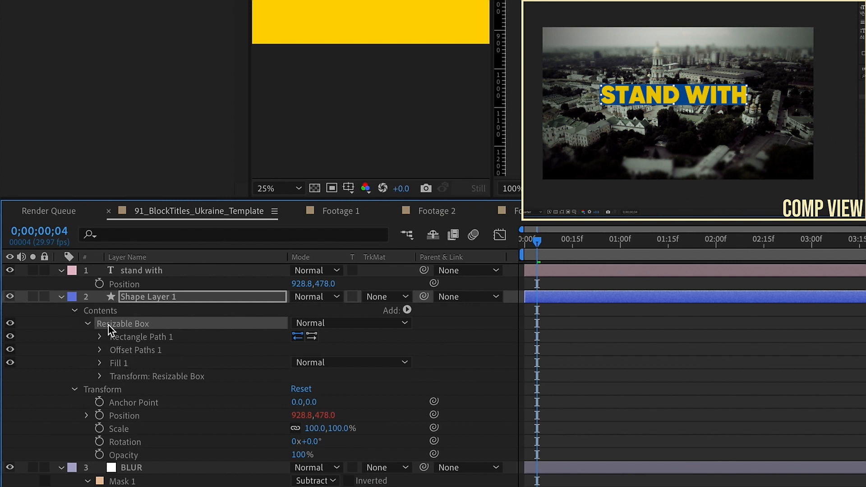
left_click(61, 296)
left_click(72, 297)
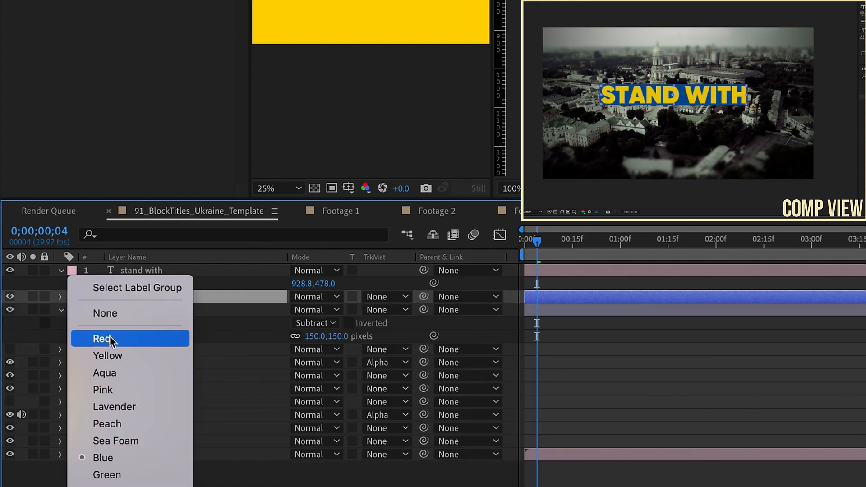
left_click(130, 389)
key("Return")
type("tex")
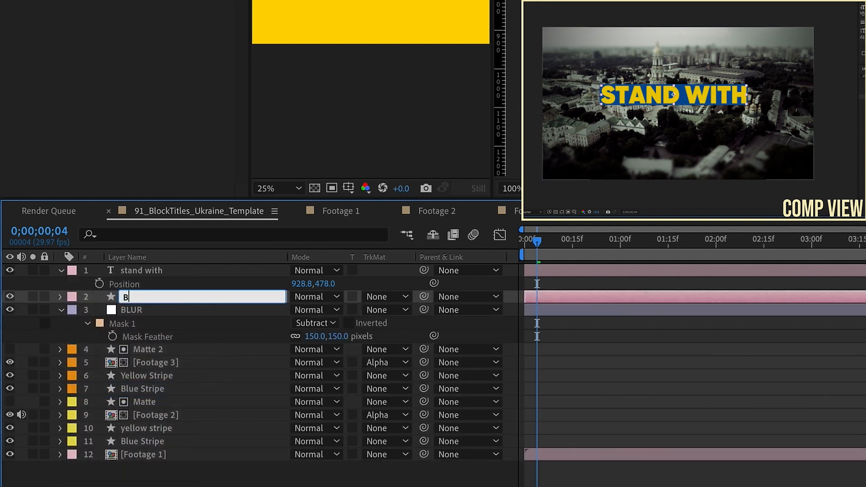
type("t box")
key("Return")
Step: Go to 0;00;01;02 and duplicate the stand with and text box layers, stacking both copies above the originals
left_click_drag(537, 241, 630, 244)
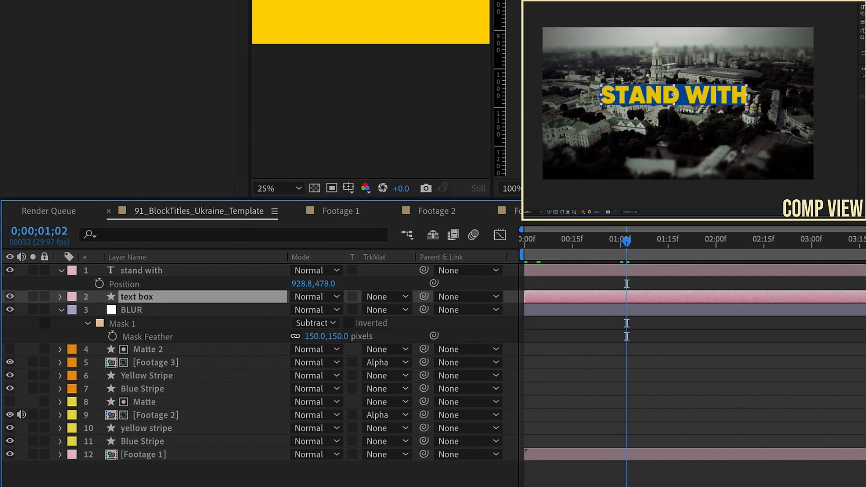
left_click(61, 270)
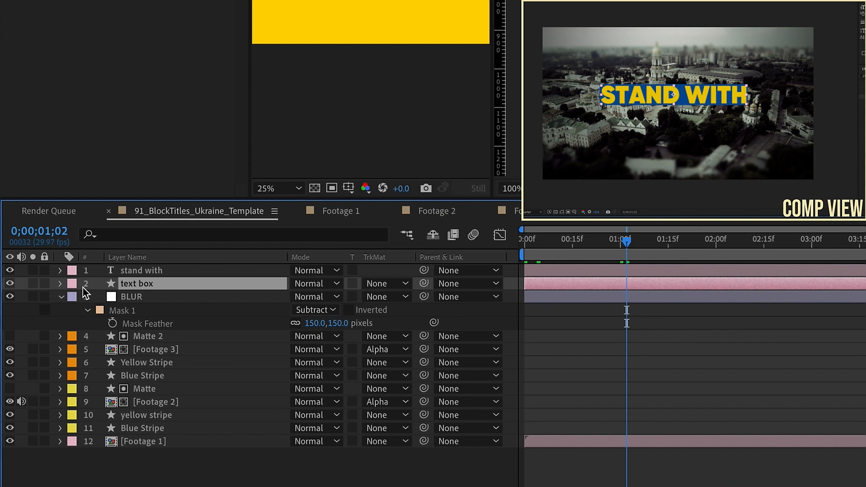
left_click(148, 269, "shift")
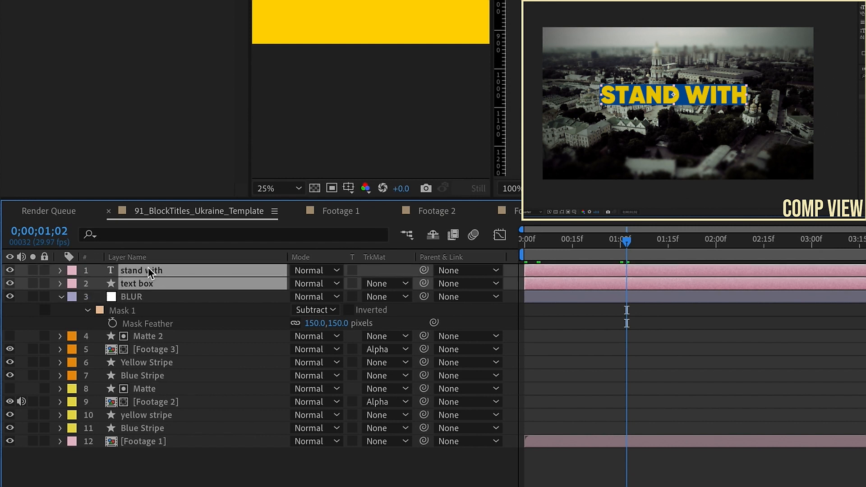
key("ctrl+d")
left_click_drag(139, 297, 155, 280)
Step: Link text box 2's Position to the Position of the stand with 2 layer
left_click(149, 285)
key("p")
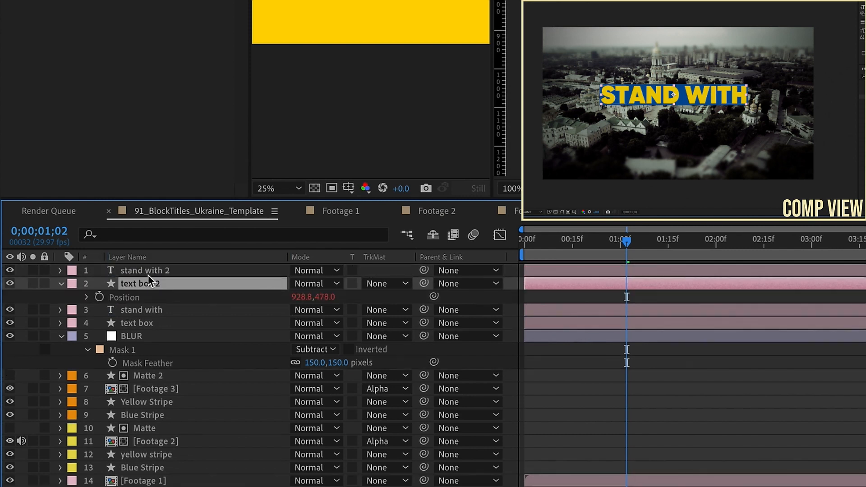
left_click(148, 274)
key("p")
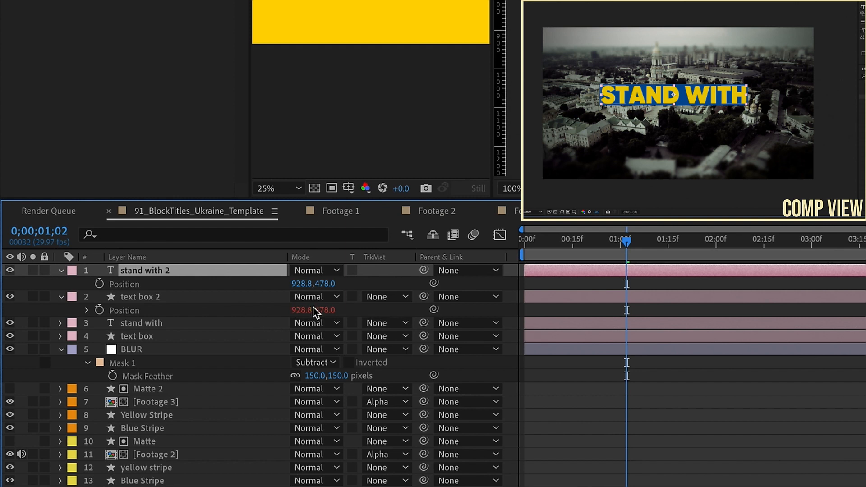
left_click(166, 324)
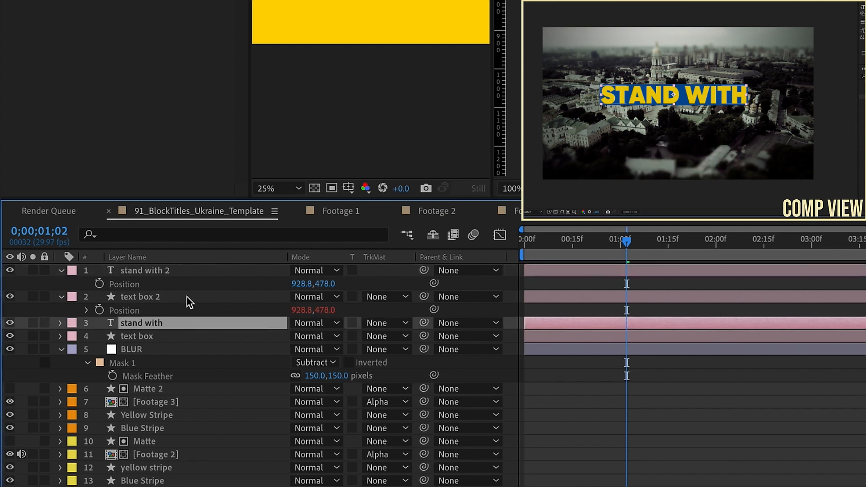
left_click(198, 297)
left_click_drag(434, 310, 139, 282)
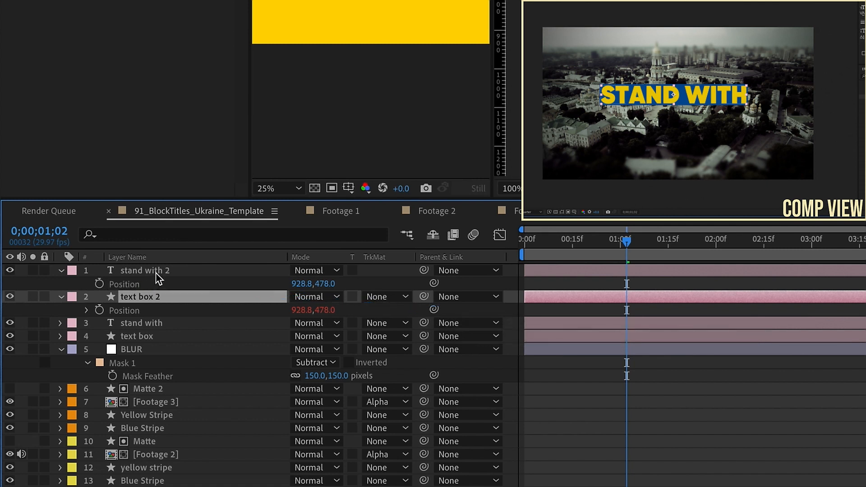
Step: Change the stand with 2 text to ukraine and lower it to a vertical position of 653
left_click(156, 273)
key("Return")
type("ukraine")
key("Return")
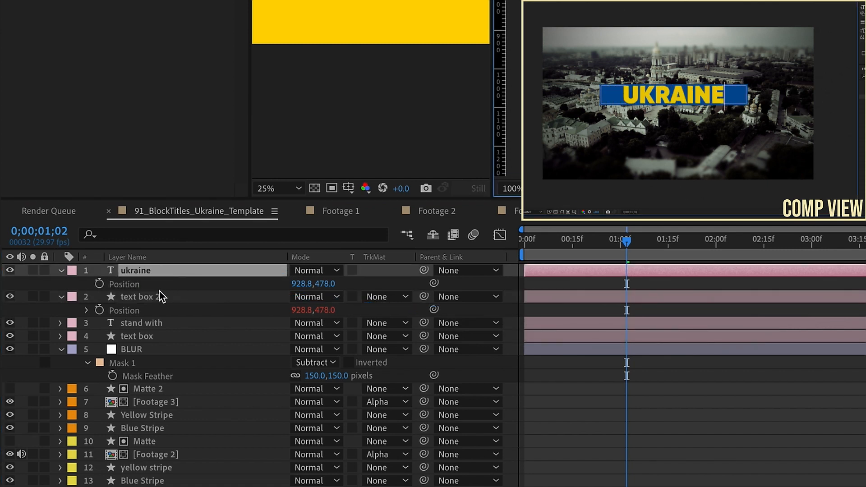
left_click(149, 297)
left_click(150, 273)
left_click_drag(324, 284, 469, 273)
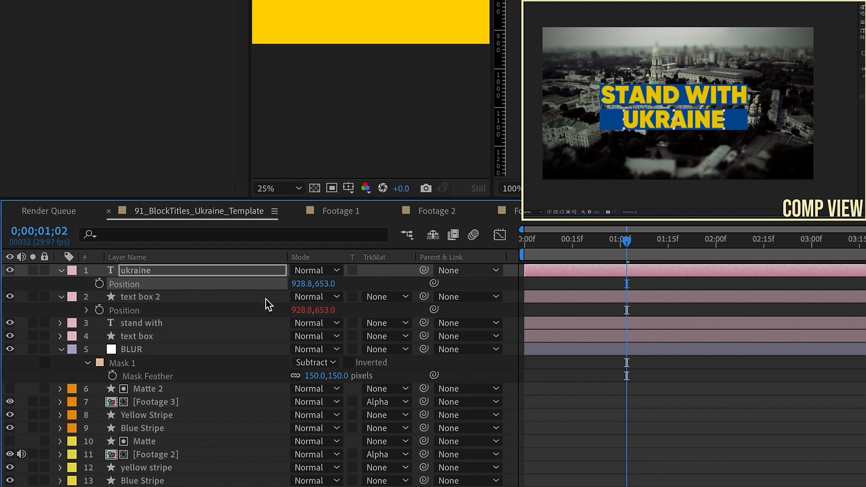
Step: Replace the stand with reference in text box 2's Size expression with a link to the ukraine layer
left_click(284, 298)
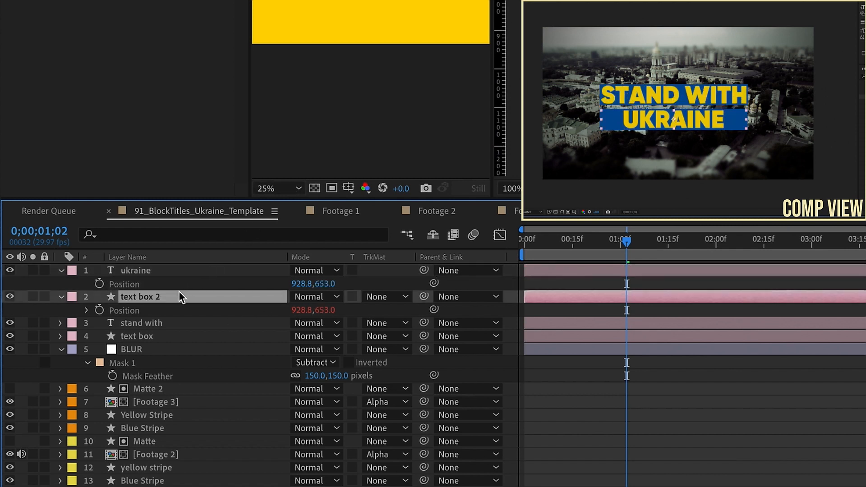
key("e")
key("e")
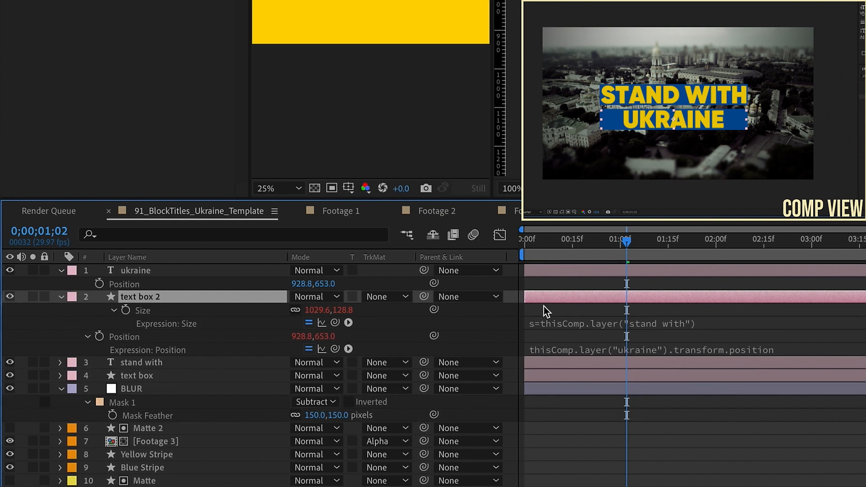
left_click(568, 323)
left_click_drag(578, 322, 742, 321)
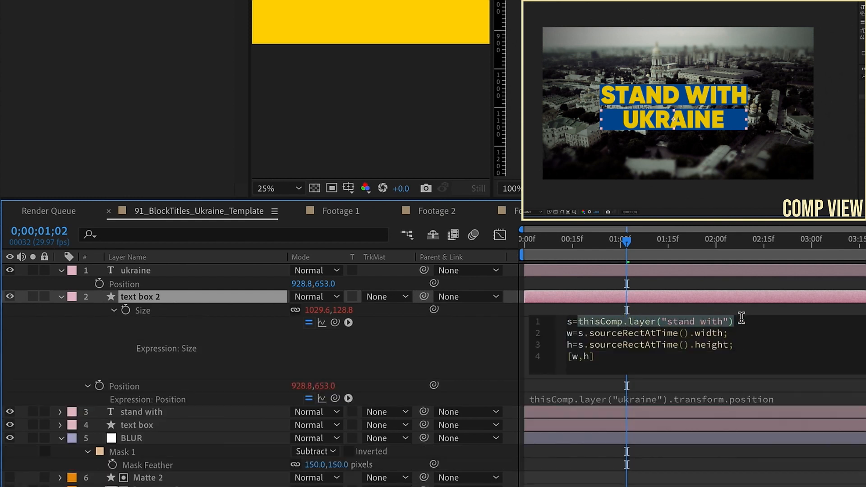
left_click_drag(335, 322, 183, 269)
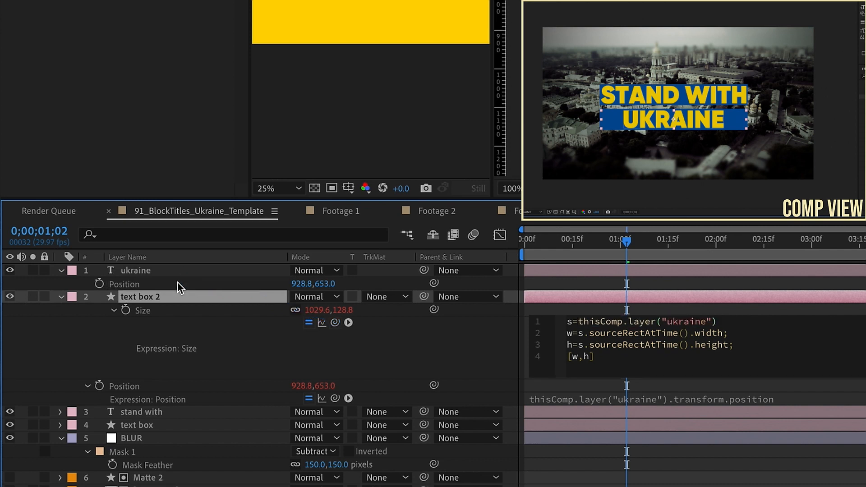
left_click(181, 301)
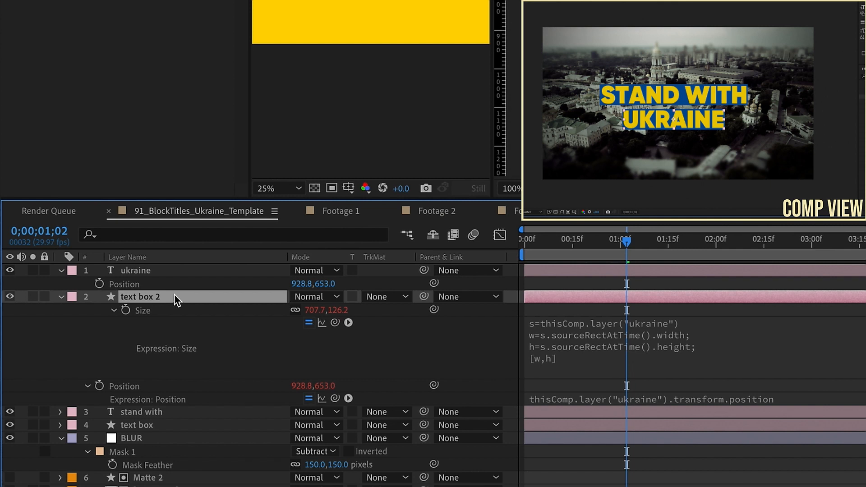
Step: Left-align the ukraine text under STAND WITH by setting its horizontal position to 768.8
left_click(140, 271)
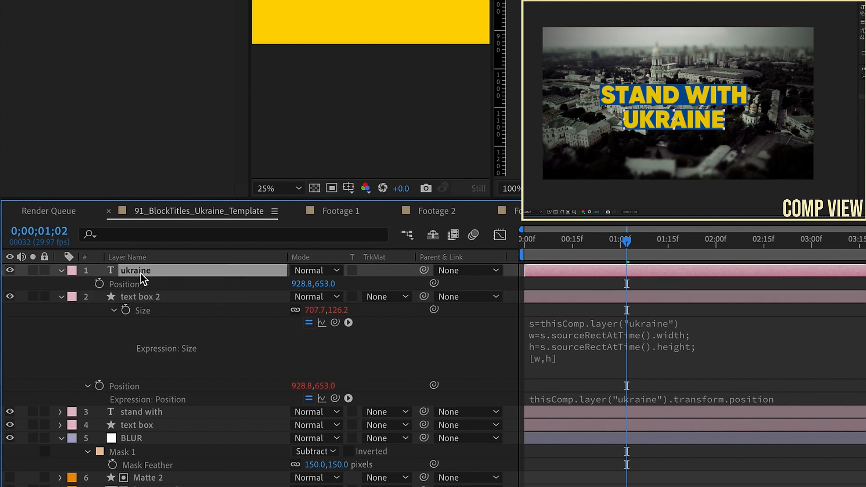
left_click_drag(273, 284, 167, 272)
left_click(149, 297)
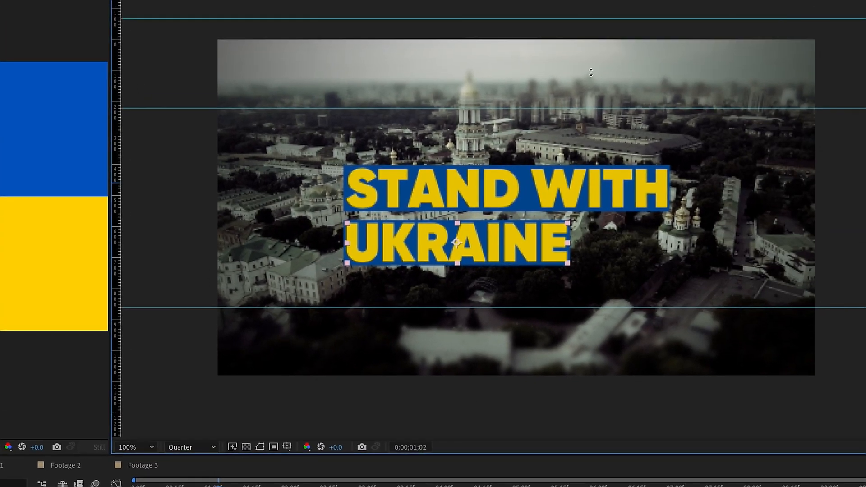
Step: Place a horizontal guide just above STAND WITH and draw a straight path along it, spanning the title's width, on a new shape layer
left_click_drag(591, 73, 595, 160)
left_click(88, 1)
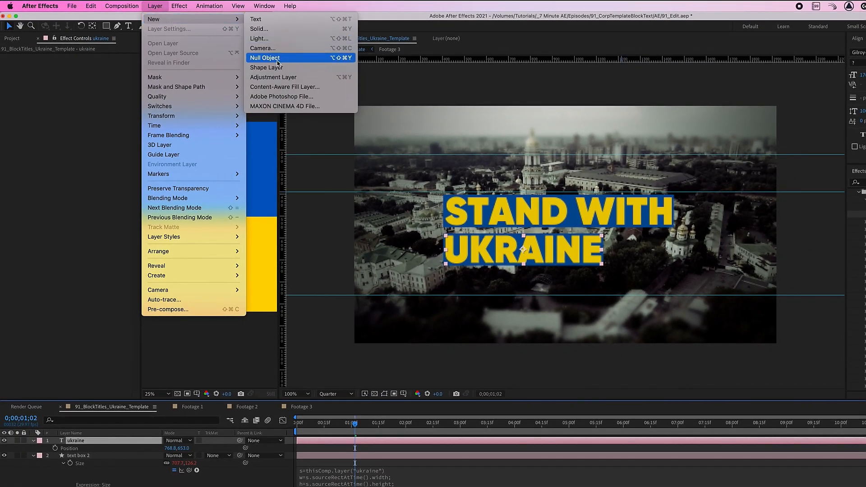
left_click(237, 47)
key("q")
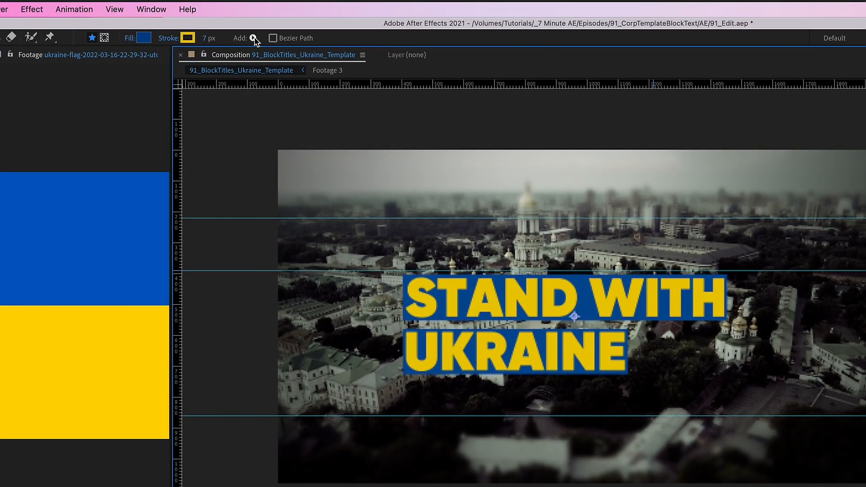
left_click(253, 38)
left_click(282, 113)
left_click(729, 270)
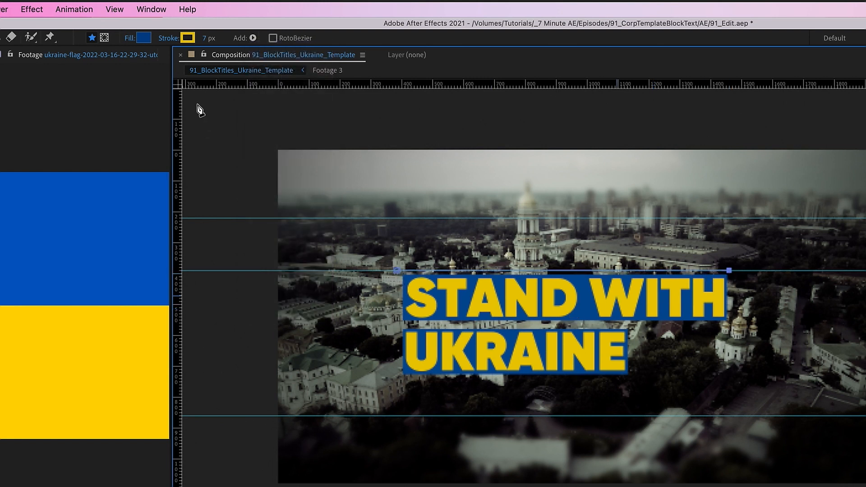
Step: Add a 7 px stroke to the line, colored with the blue 00438A sampled from the text box
left_click(254, 39)
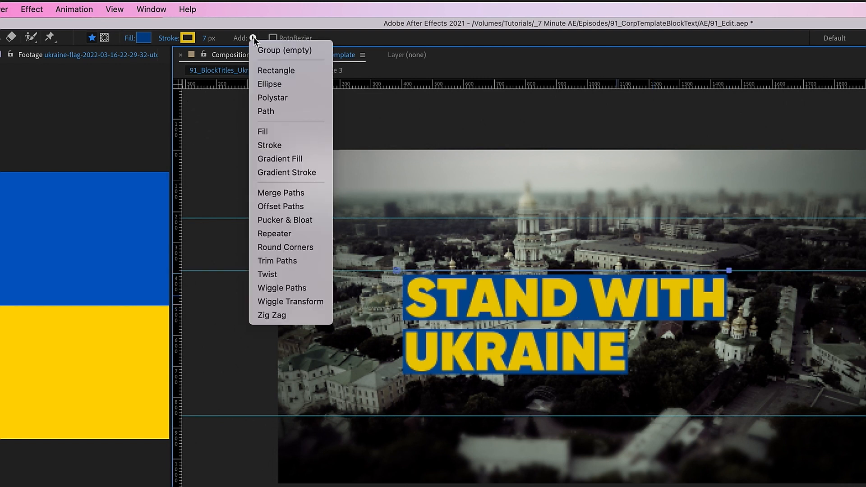
left_click(280, 145)
left_click(188, 38)
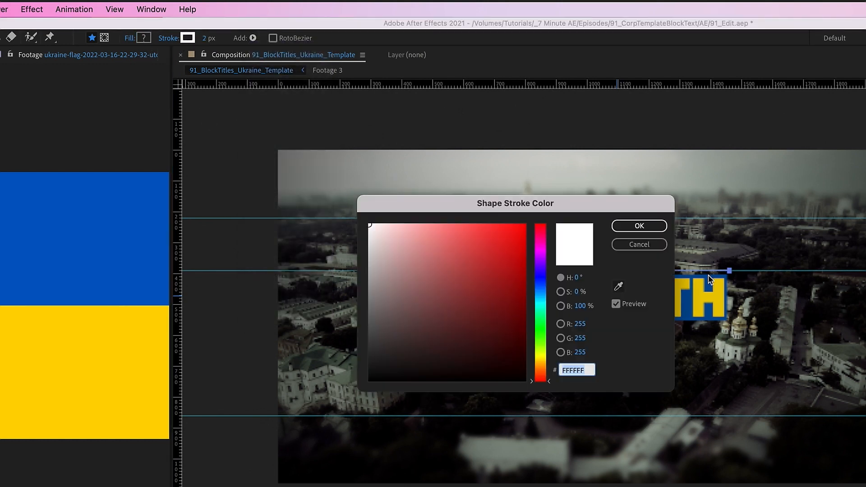
left_click(618, 286)
left_click(689, 296)
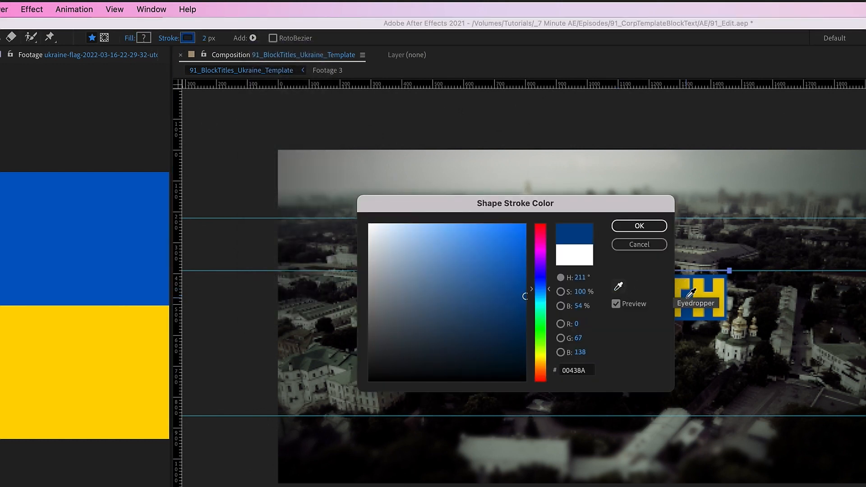
left_click(639, 230)
left_click(208, 39)
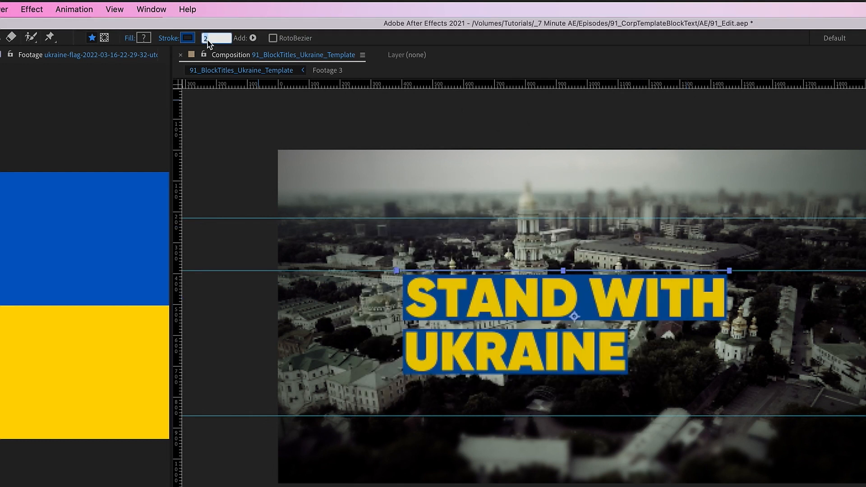
type("7")
key("Return")
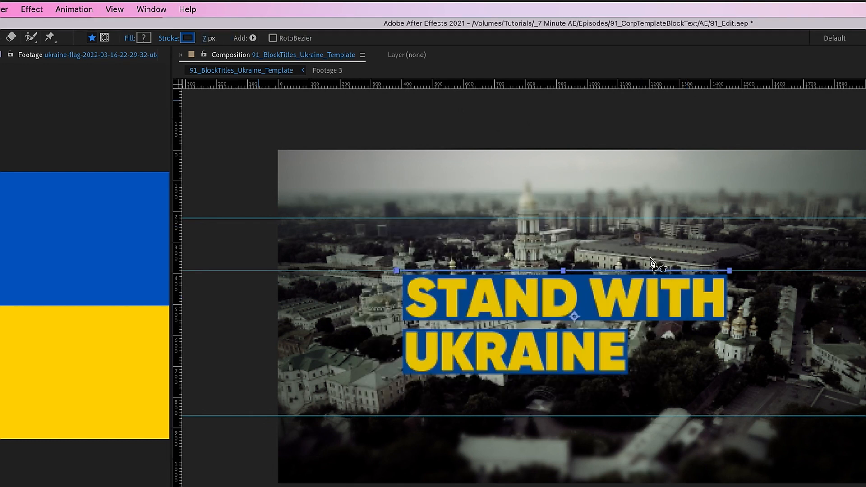
Step: Hide the guides in the composition view and deselect the line above STAND WITH
left_click(115, 9)
left_click(140, 158)
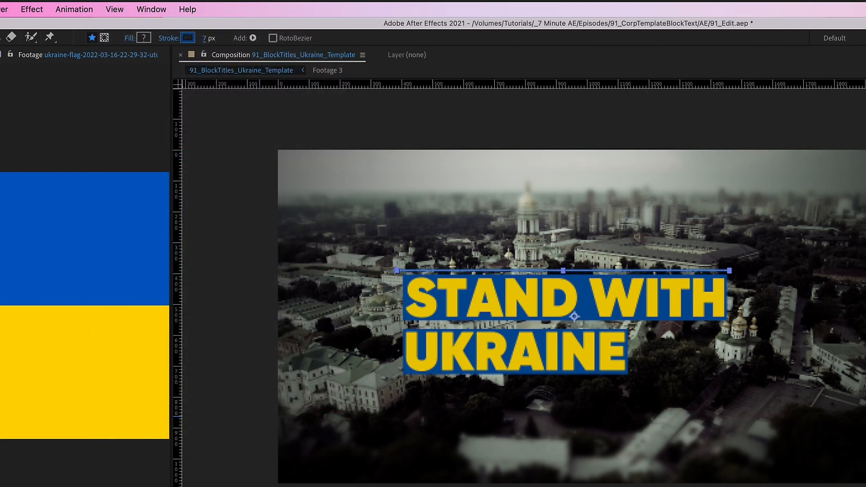
key("v")
left_click(503, 134)
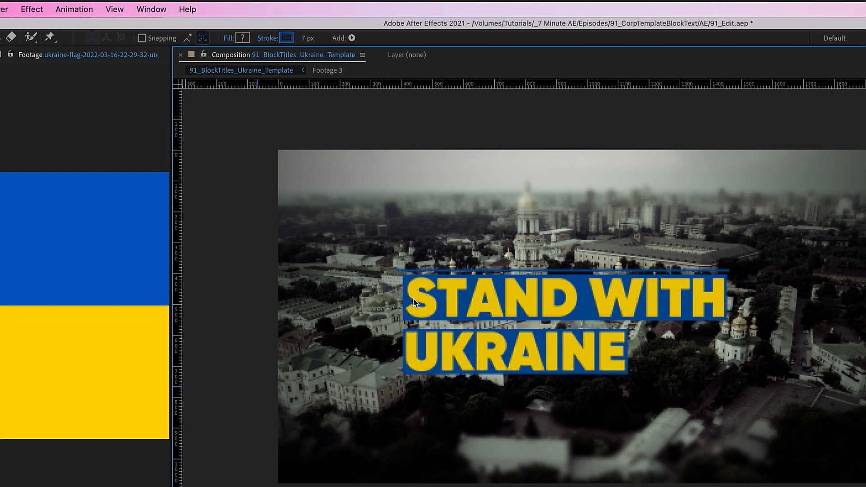
Step: Recolor the accent line's stroke with the yellow sampled from the STAND WITH lettering, and deselect it
left_click(660, 271)
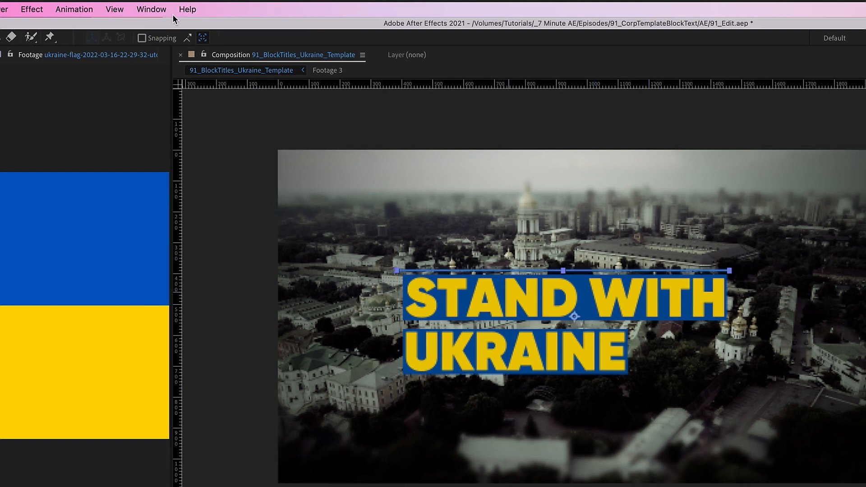
left_click(287, 39)
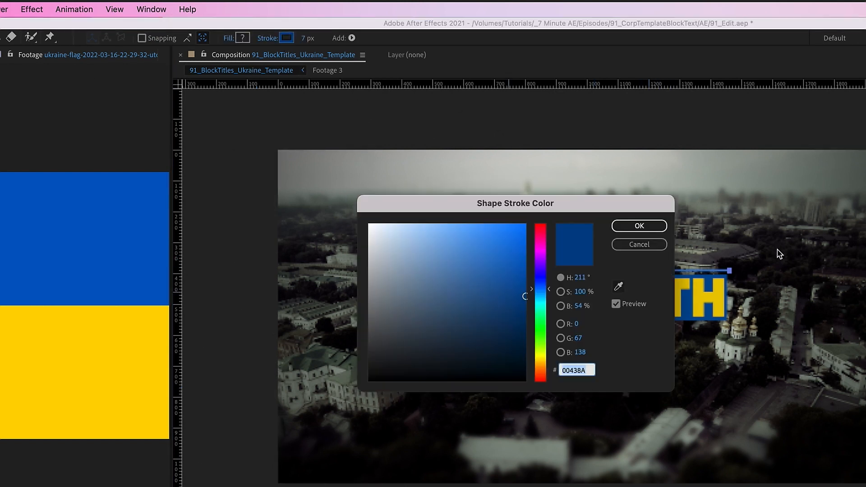
left_click_drag(623, 208, 388, 212)
left_click(383, 289)
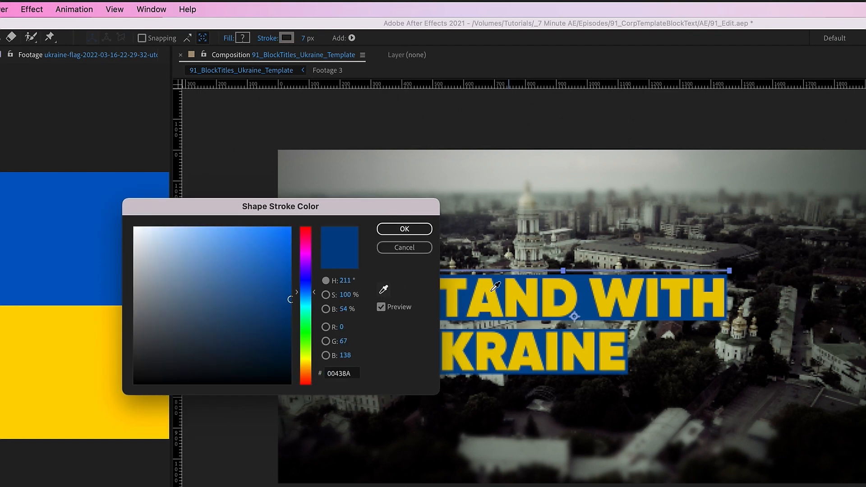
left_click(520, 285)
left_click(404, 229)
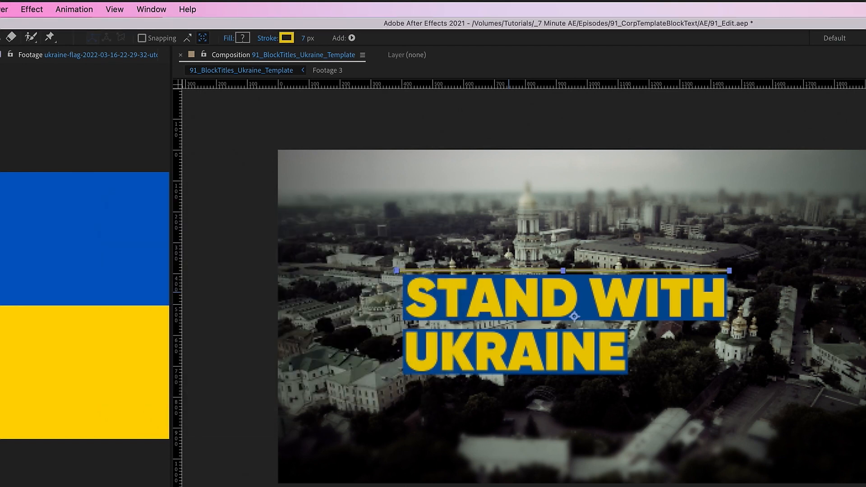
key("super+shift+a")
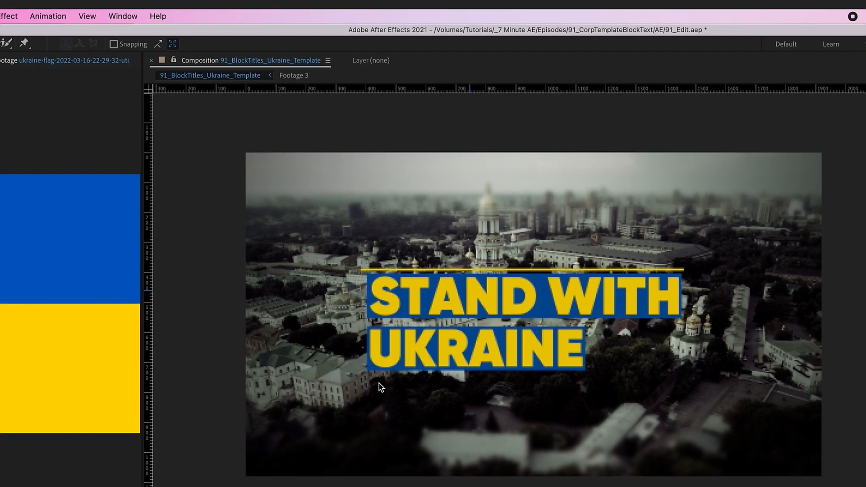
Step: Shorten the yellow accent line so both ends line up with the edges of the STAND WITH text box
key("period")
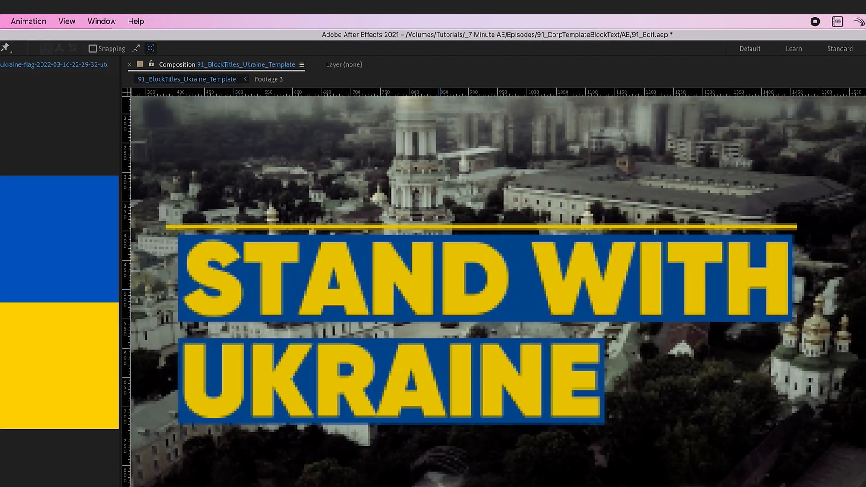
left_click(183, 226)
left_click_drag(379, 91, 278, 155)
left_click_drag(166, 225, 193, 226)
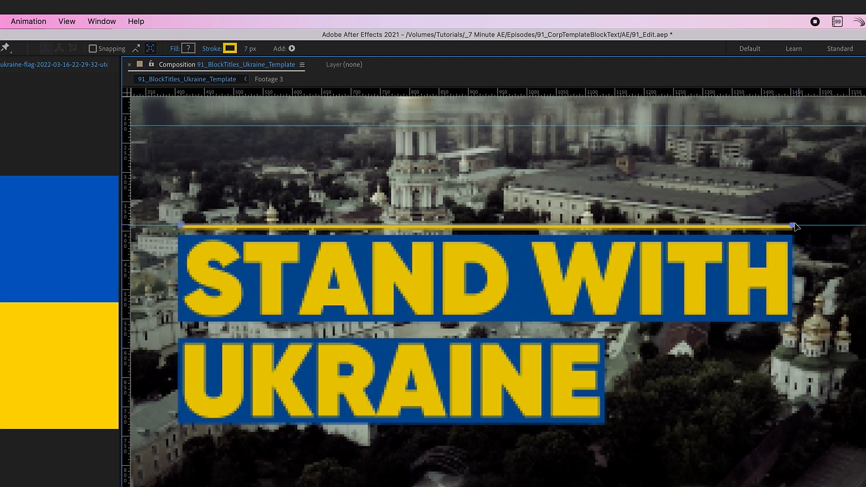
Step: Set the composition preview to Full resolution and hide the guides
key("super+Tab")
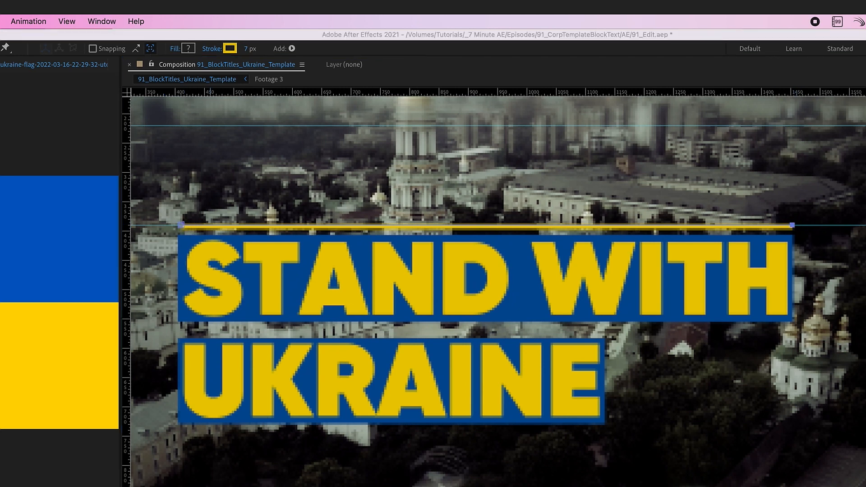
key("super+Tab")
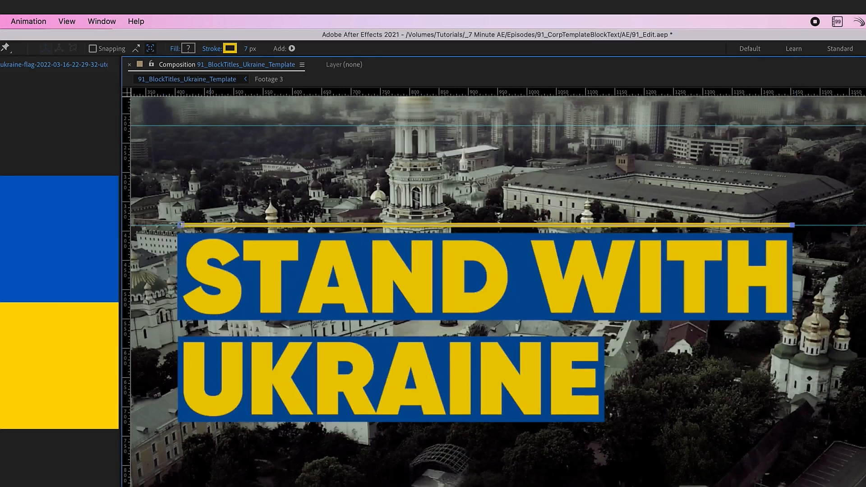
left_click(65, 22)
left_click(106, 160)
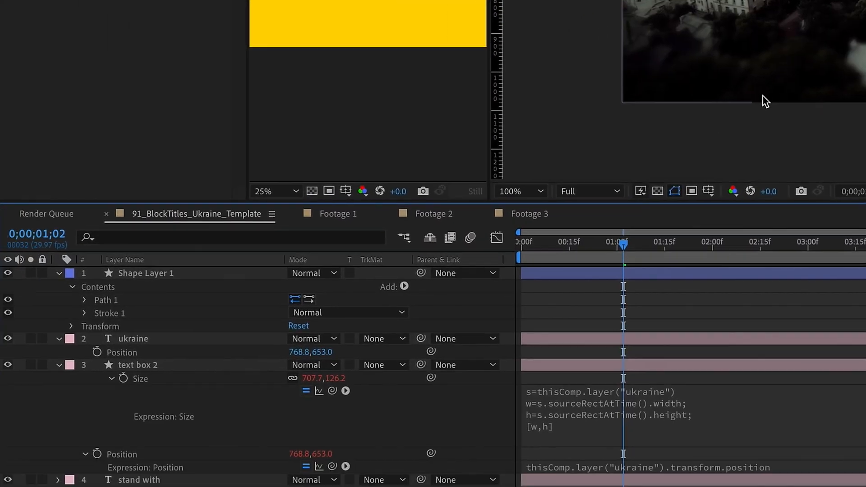
Step: Rename the accent line's shape layer as Line, give it the Pink label color, and collapse its properties
left_click(155, 272)
key("Return")
type("L")
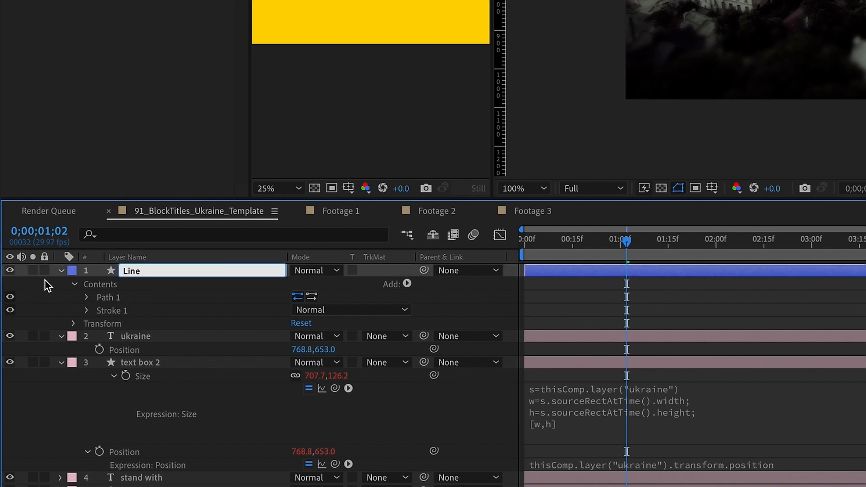
type("ine")
left_click(71, 271)
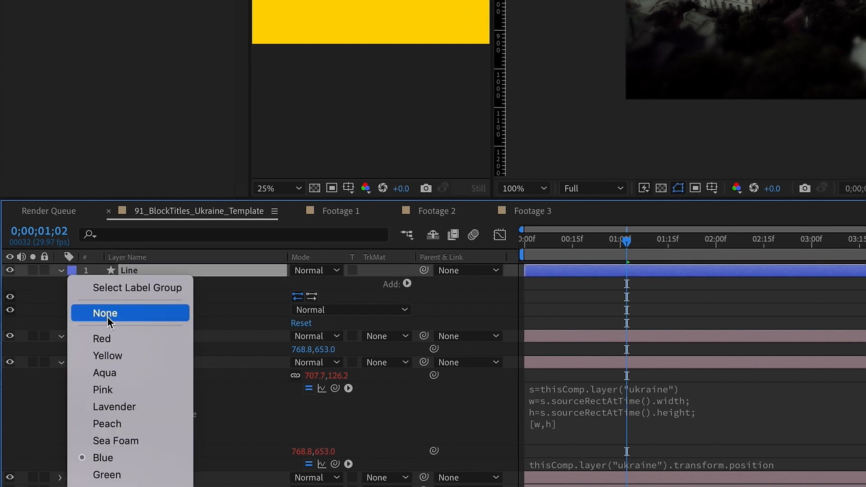
left_click(101, 388)
left_click(61, 271)
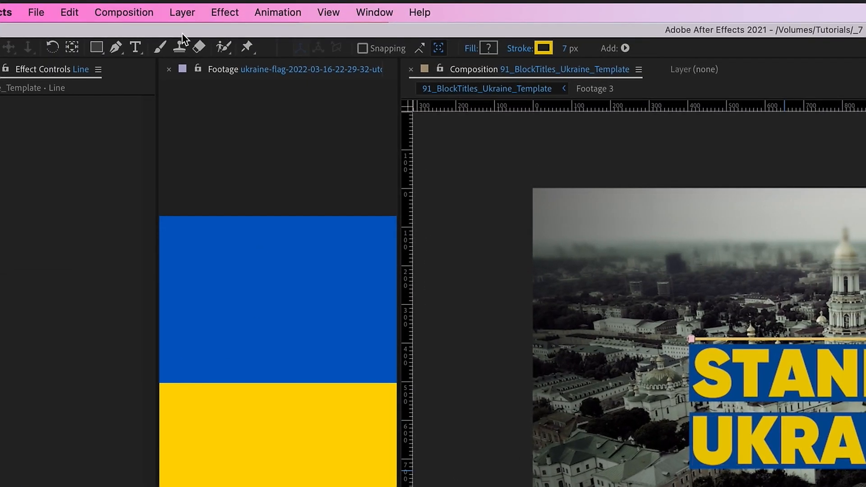
Step: Add a null object above the title layers and name it Text 1 control
left_click(182, 12)
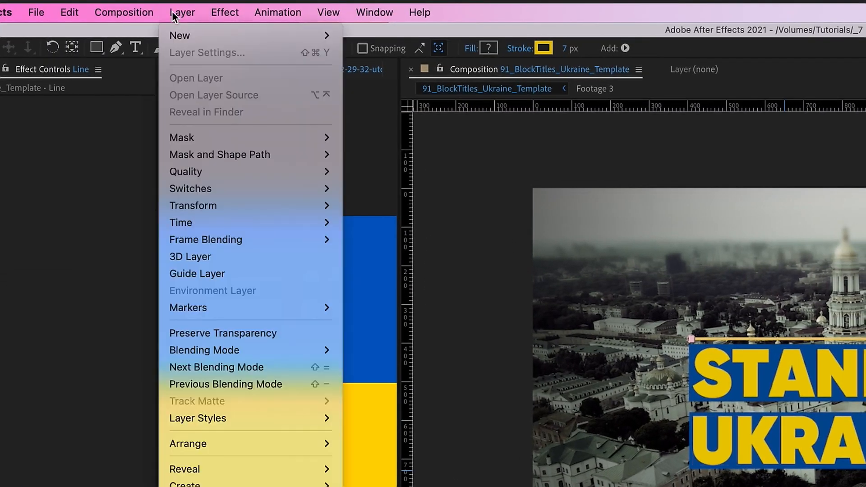
mouse_move(271, 33)
left_click(381, 103)
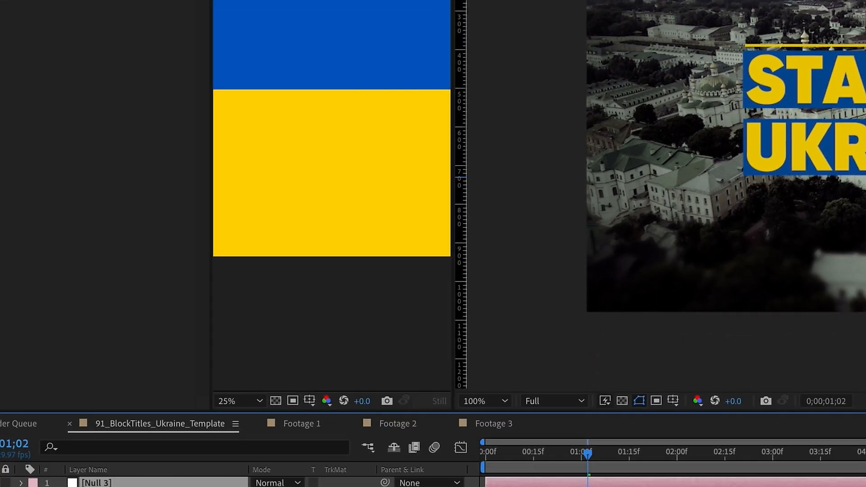
key("Return")
type("Text 1 control")
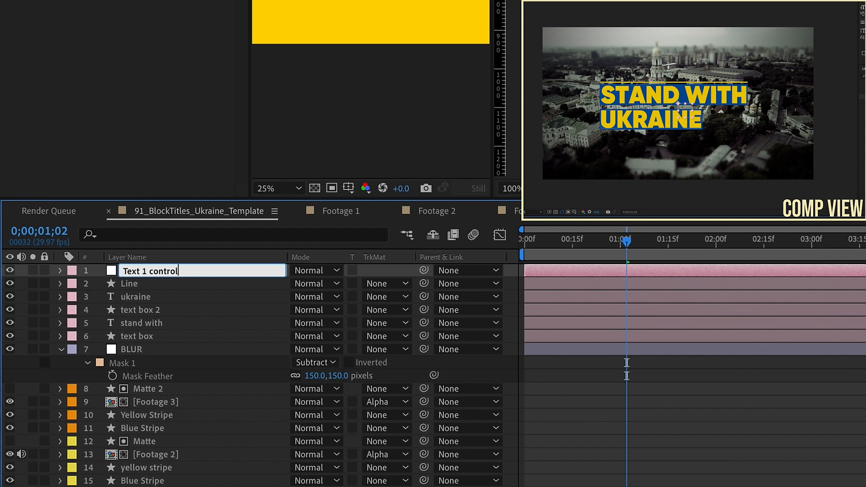
Step: Select the five title layers from Line down to text box
left_click(136, 283)
left_click(144, 336, "shift")
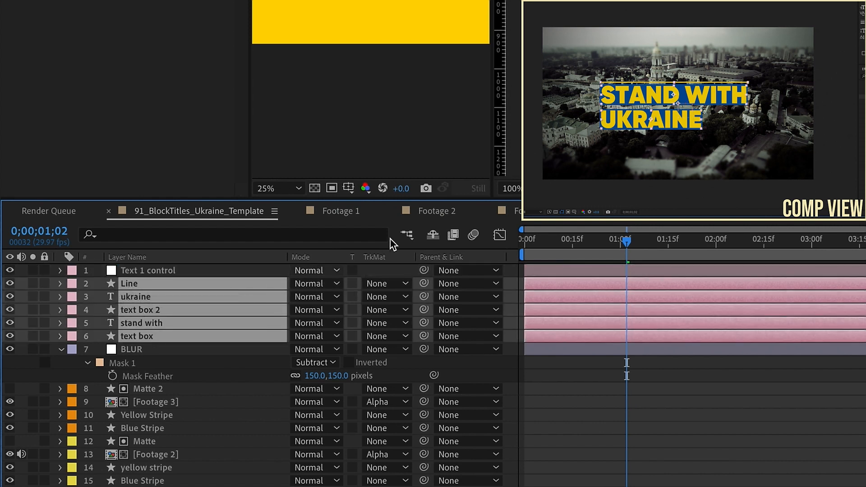
Step: Parent the selected Line, ukraine, text box 2, stand with and text box layers to the Text 1 control null
left_click_drag(424, 284, 232, 276)
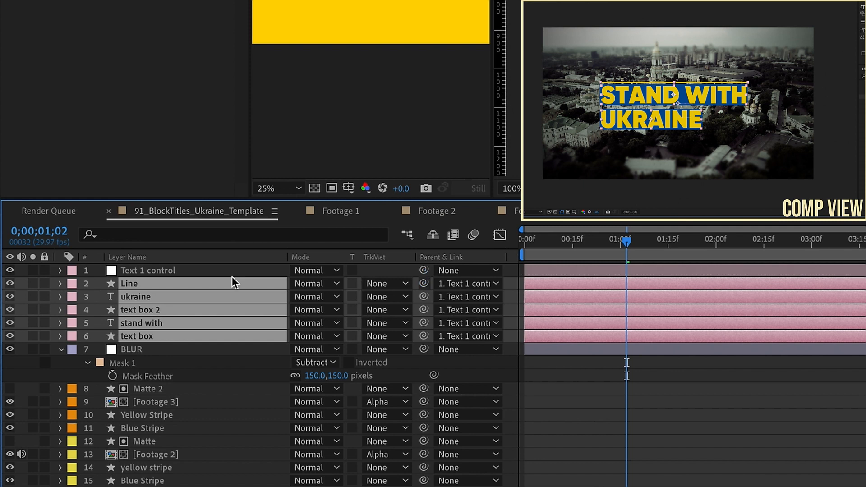
Step: Test the parenting by shifting the Text 1 control null's vertical position, and undo the shift
left_click(159, 270)
key("p")
mouse_move(326, 284)
left_mouse_down()
mouse_move(387, 283)
mouse_move(327, 283)
mouse_move(335, 277)
left_mouse_up()
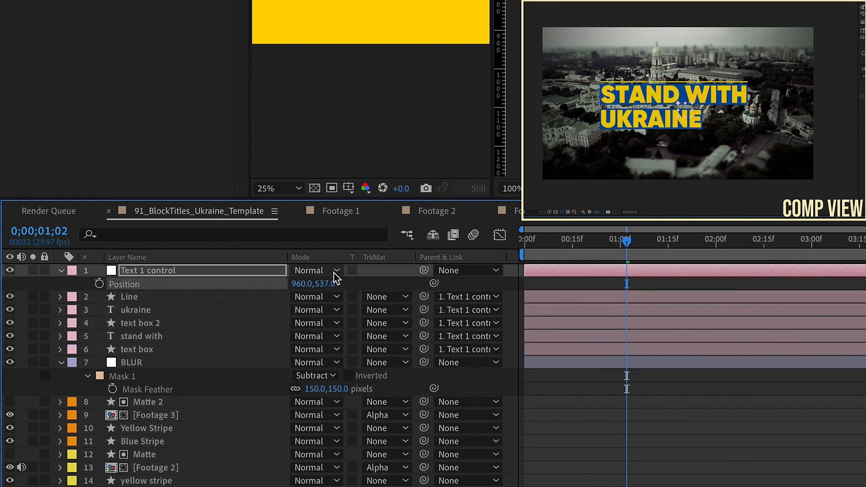
key("ctrl+z")
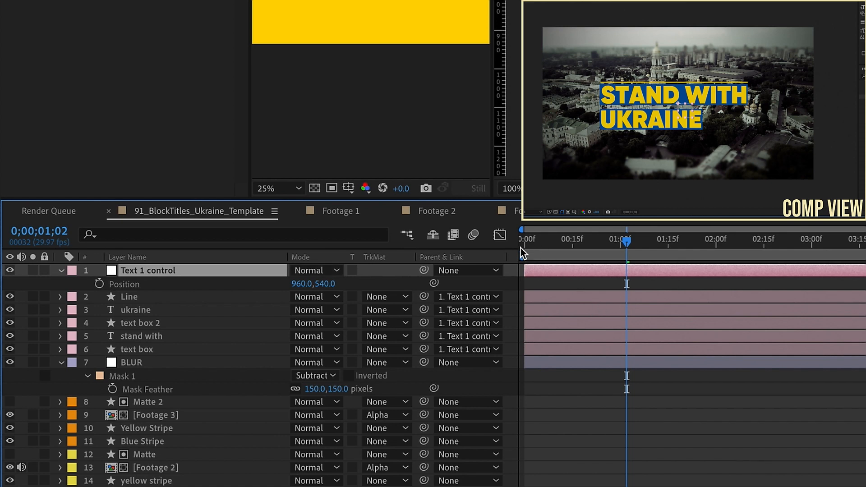
Step: Add a Trim Paths operator to the Line shape layer with the playhead at 0;00;00;00
left_click_drag(535, 245, 525, 245)
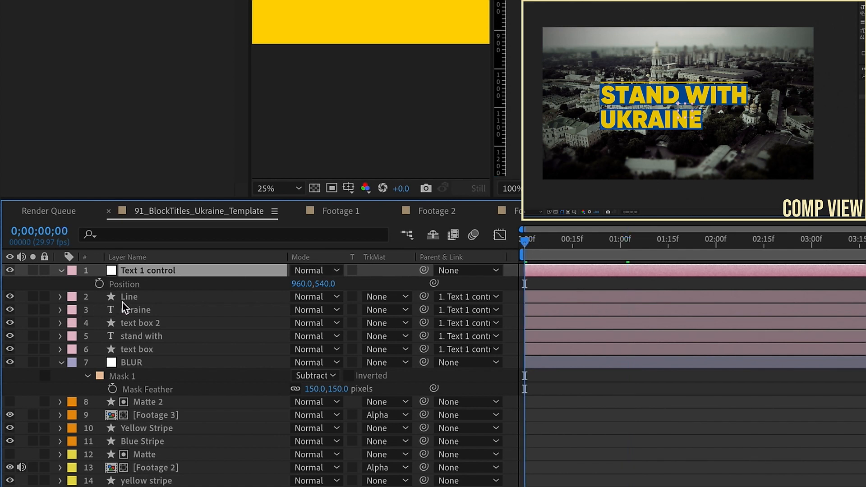
left_click(73, 301)
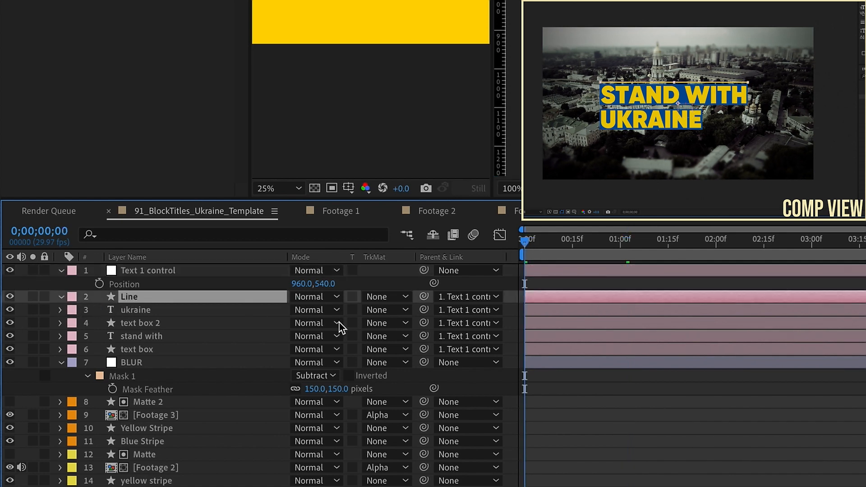
left_click(409, 310)
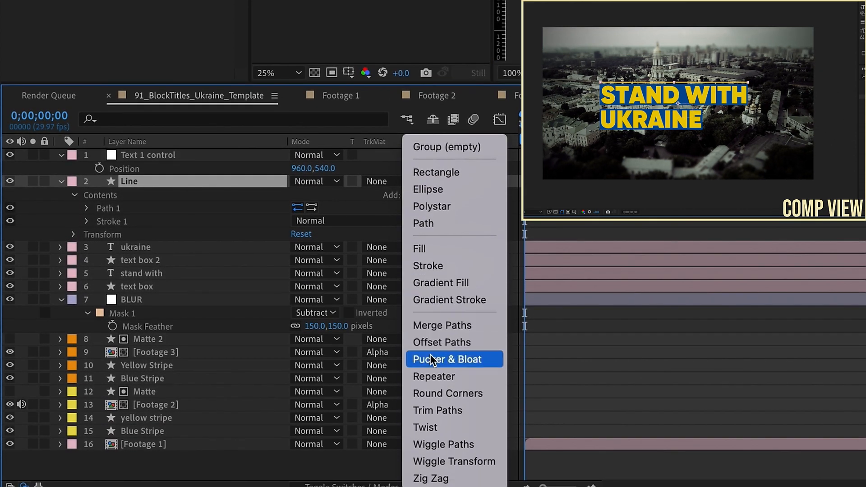
left_click(435, 410)
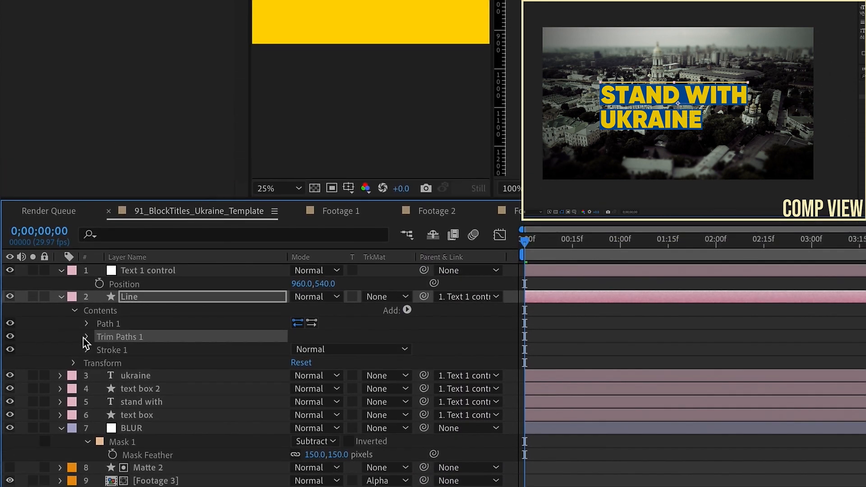
Step: Keyframe the line's Trim Paths End from 0% at 0;00;00;00 to 100% at 0;00;00;20
left_click(86, 337)
left_click(112, 362)
left_click_drag(297, 363, 86, 348)
key("shift+Page_Down")
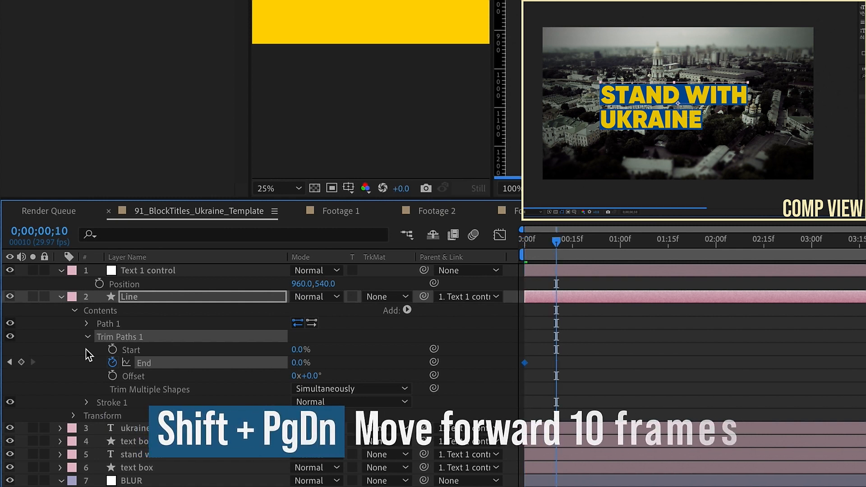
key("shift+Page_Down")
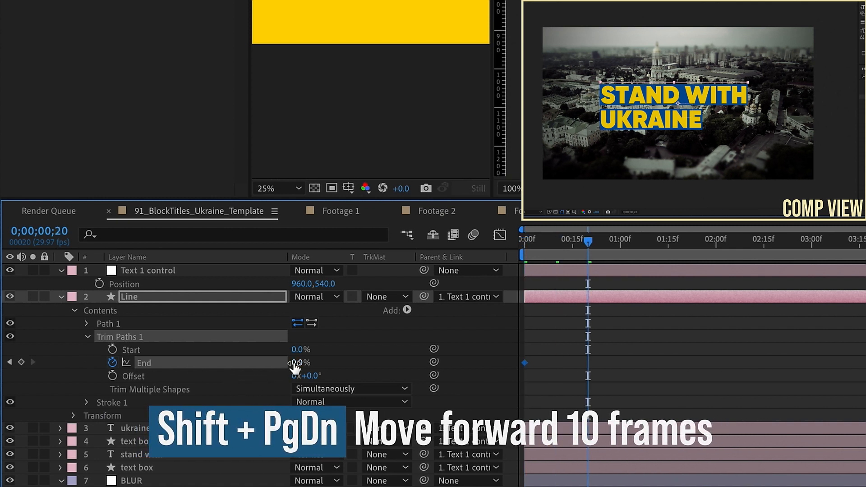
left_click_drag(297, 363, 442, 358)
Step: Keyframe the line's Trim Paths Start from 0% at 0;00;00;20 to 100% at 0;00;01;10
left_click(113, 349)
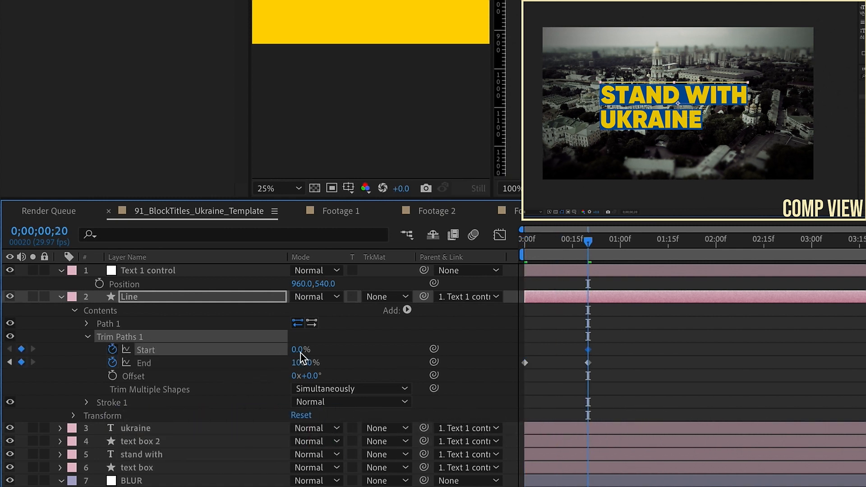
key("shift+Page_Down")
key("shift+Page_Down")
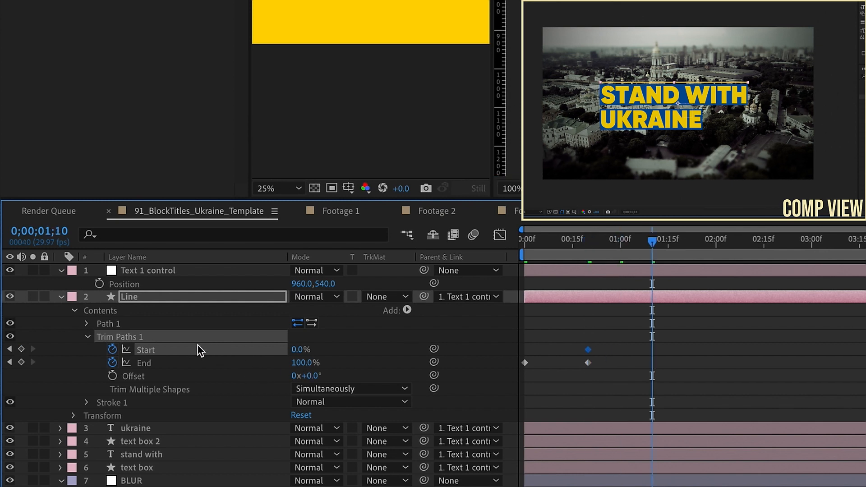
left_click_drag(300, 350, 686, 307)
Step: End the work area at 0;00;01;24 and preview the line animation with the Line layer soloed
key("Home")
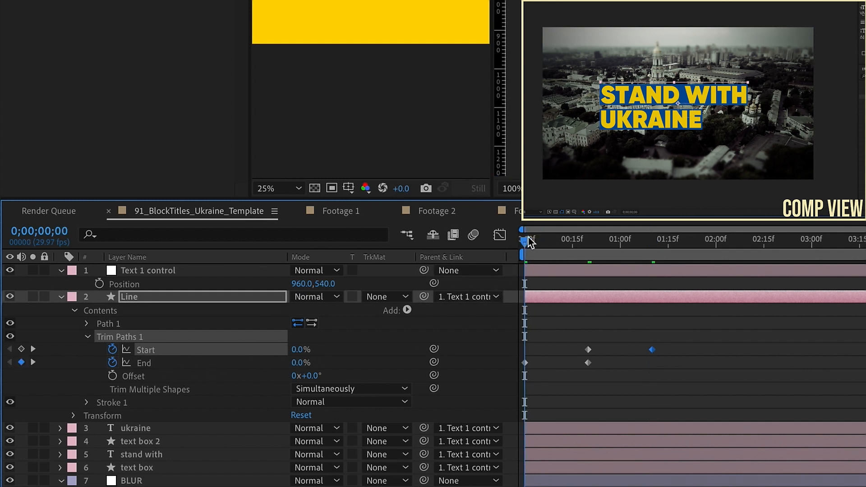
mouse_move(530, 242)
left_mouse_down()
mouse_move(671, 235)
mouse_move(533, 241)
mouse_move(727, 247)
mouse_move(696, 239)
left_mouse_up()
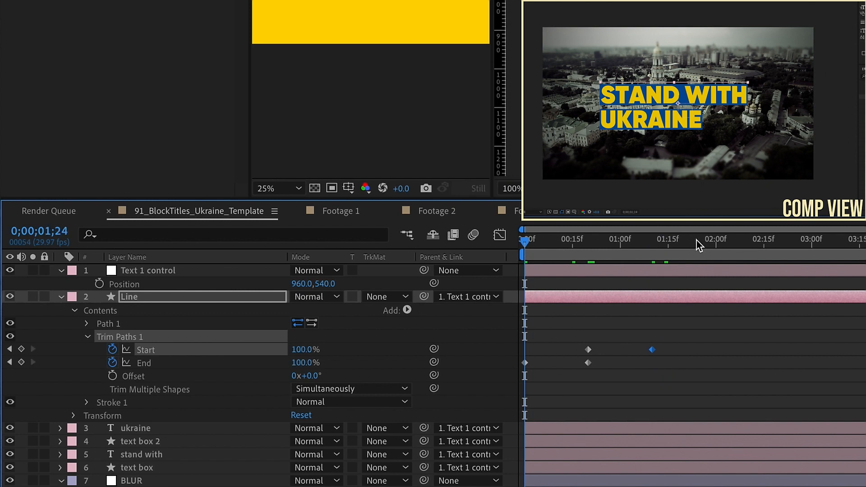
key("n")
key("space")
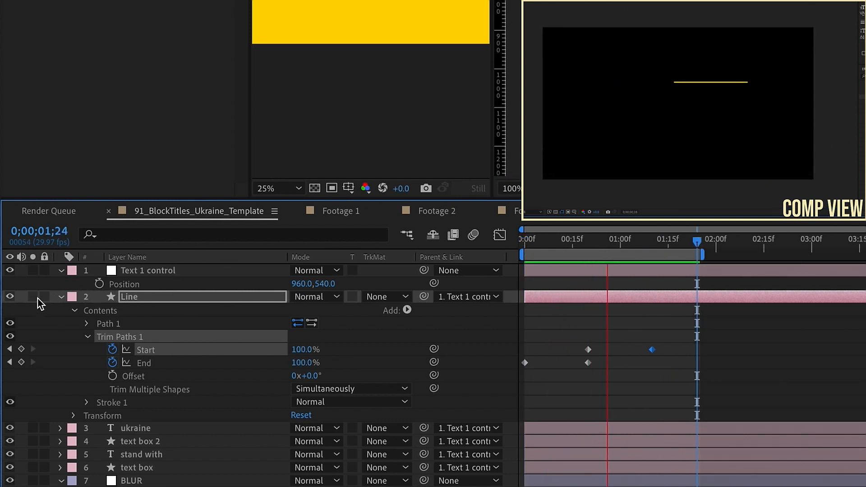
left_click(33, 297)
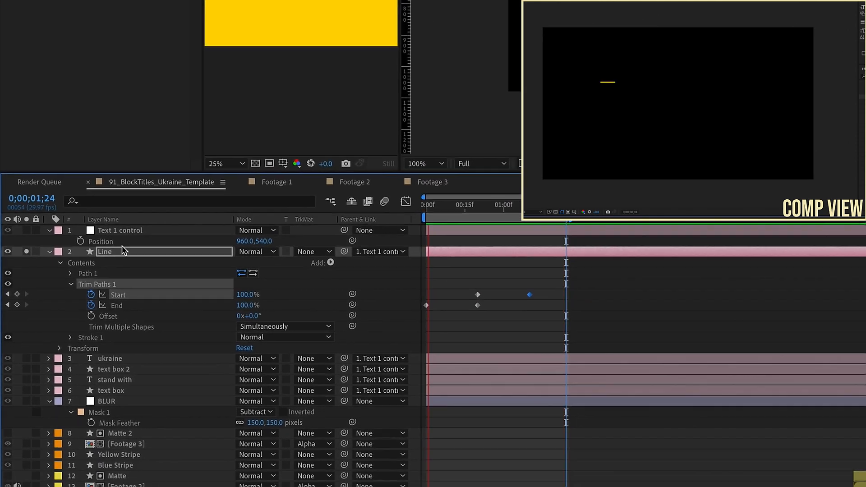
Step: Apply Easy Ease to the Line layer's Start and End keyframes at 0;00;00;20
left_click_drag(579, 343, 597, 377)
key("space")
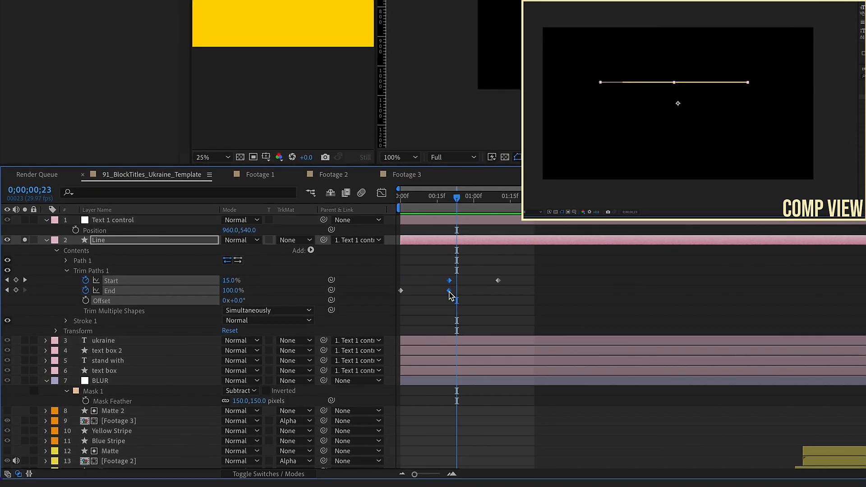
right_click(449, 294)
mouse_move(516, 447)
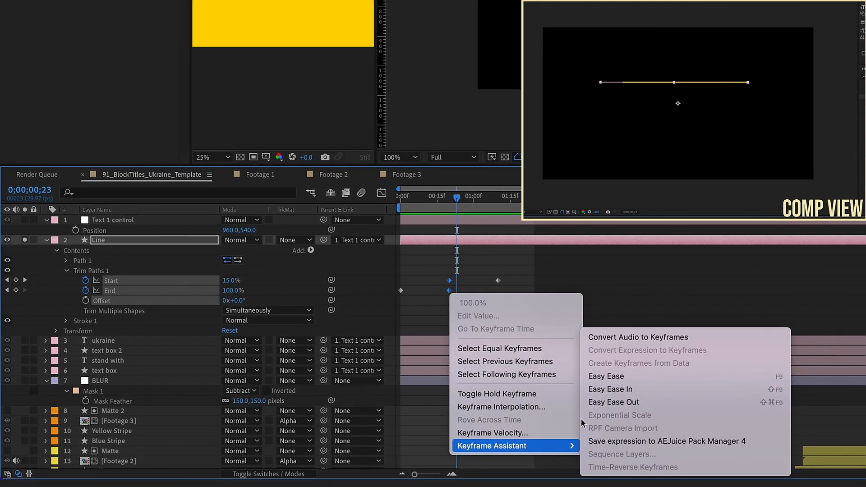
left_click(607, 376)
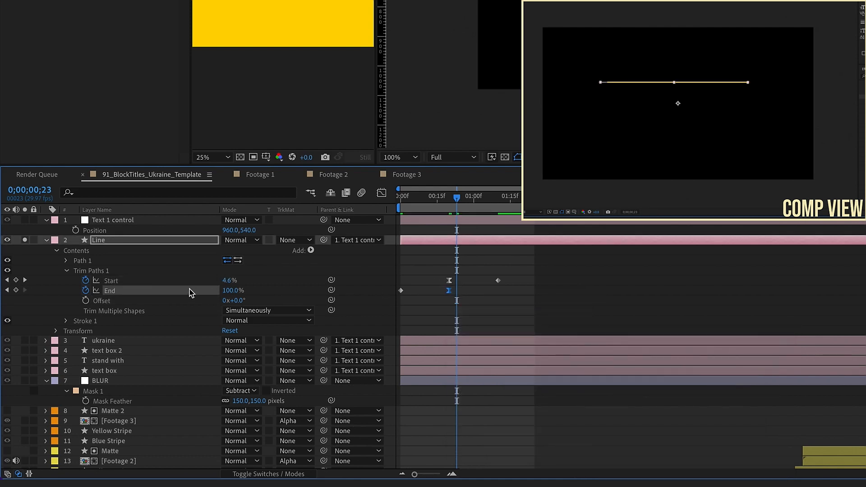
Step: Lengthen the incoming ease of the End keyframe at 0;00;00;20 in the speed graph for a fast start and slow finish
left_click(382, 193)
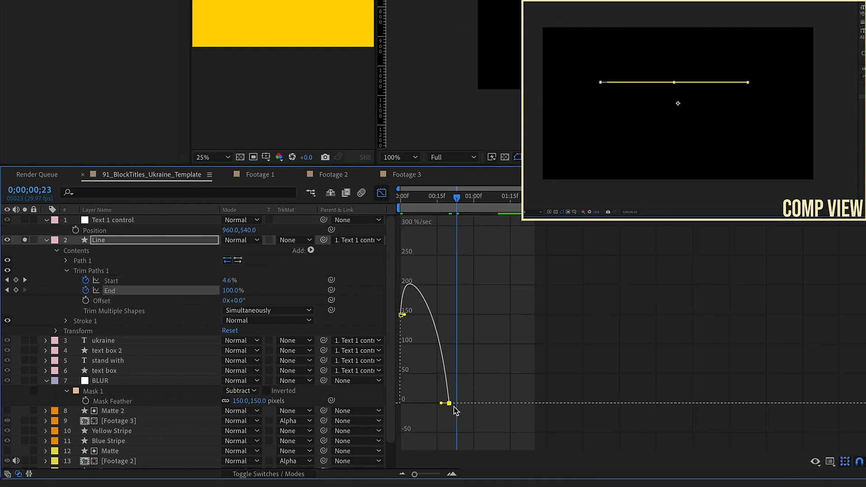
left_click_drag(442, 403, 425, 403)
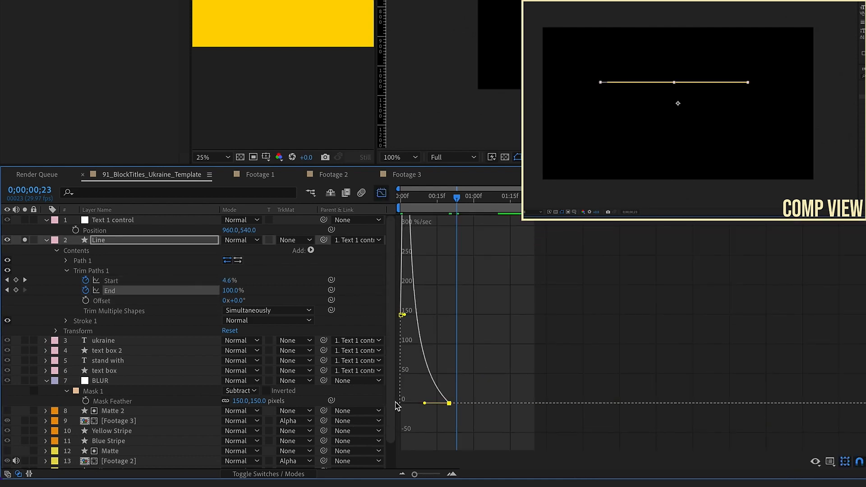
left_click(381, 193)
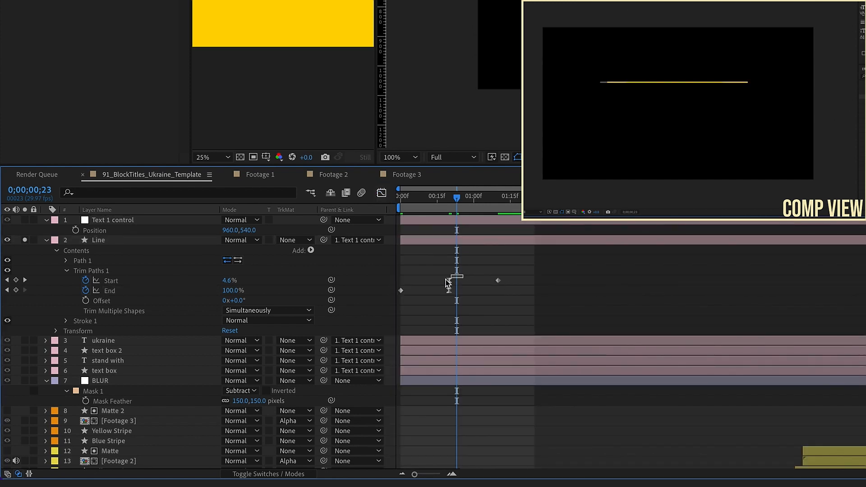
Step: Lengthen the outgoing ease of the first Start keyframe in the speed graph, preview the line, and collapse the layer's properties
left_click(449, 281)
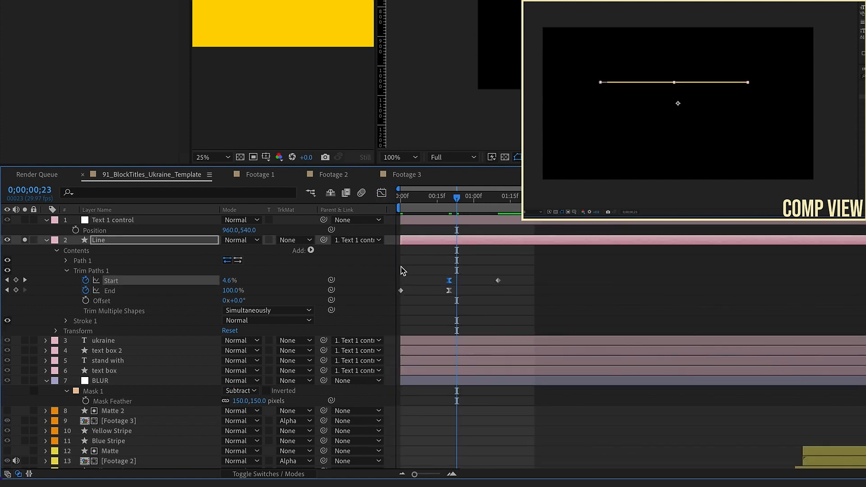
left_click(381, 194)
mouse_move(457, 403)
left_mouse_down()
mouse_move(502, 403)
mouse_move(473, 403)
left_mouse_up()
left_click(382, 194)
key("space")
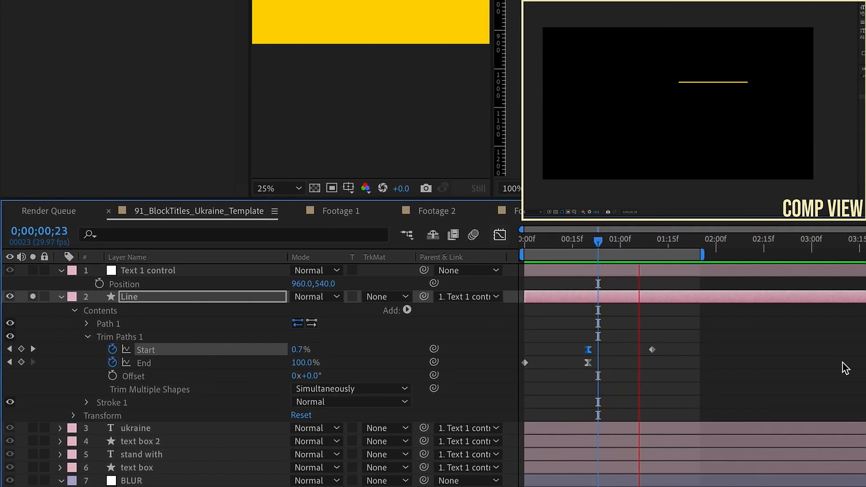
key("space")
key("u")
Step: Keyframe the ukraine layer's Position from -191.2, 633 below the frame at 0;00;00;00 to -191.2, 113 at 0;00;00;20
left_click(148, 311)
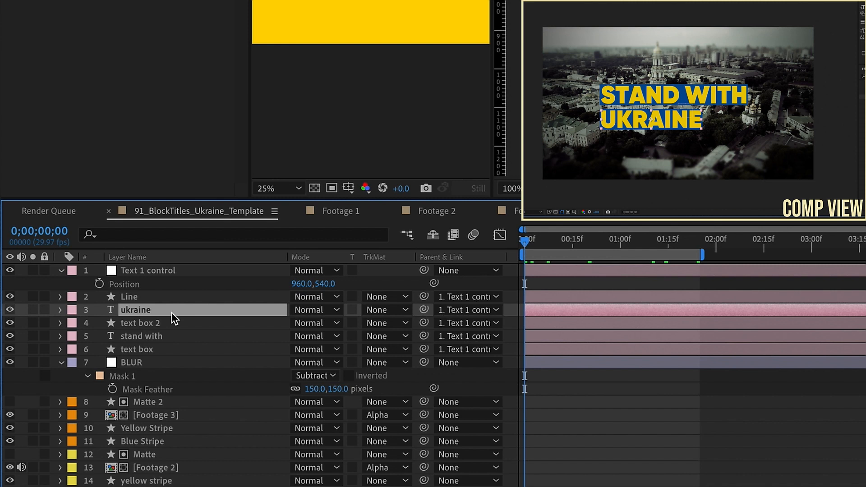
key("p")
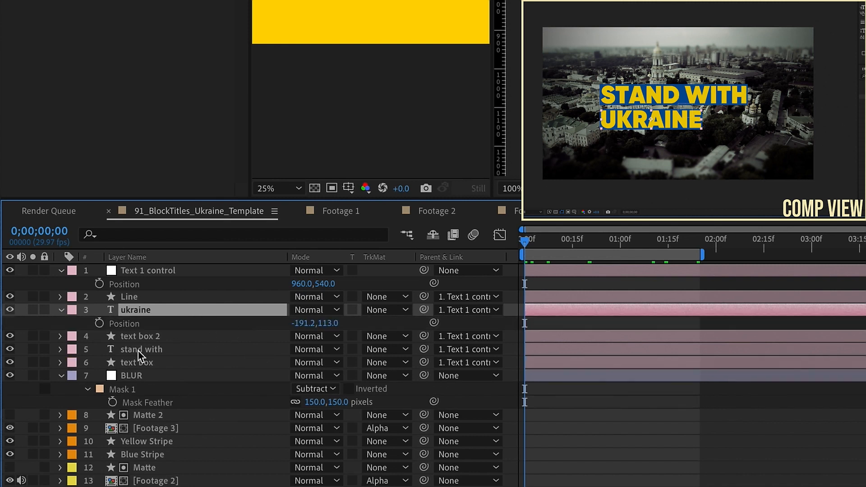
left_click(99, 323)
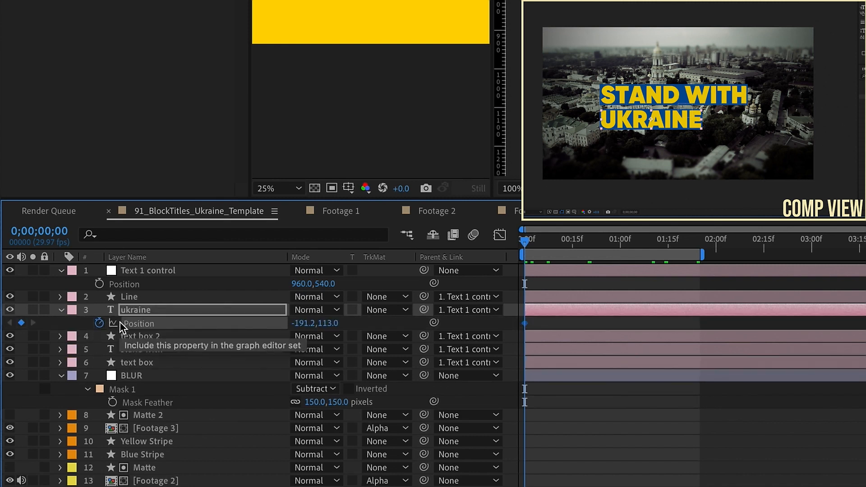
key("shift+Page_Down")
key("shift+Page_Down")
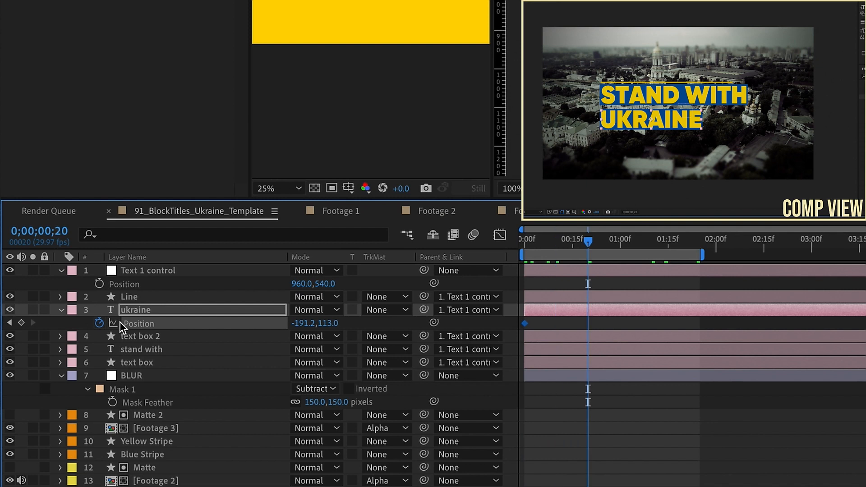
left_click(11, 323)
left_click_drag(326, 323, 682, 370)
Step: Keyframe the stand with layer's Position from -31.2, -686 above the frame at 0;00;00;00 to -31.2, -62 at 0;00;00;20
left_click(155, 350)
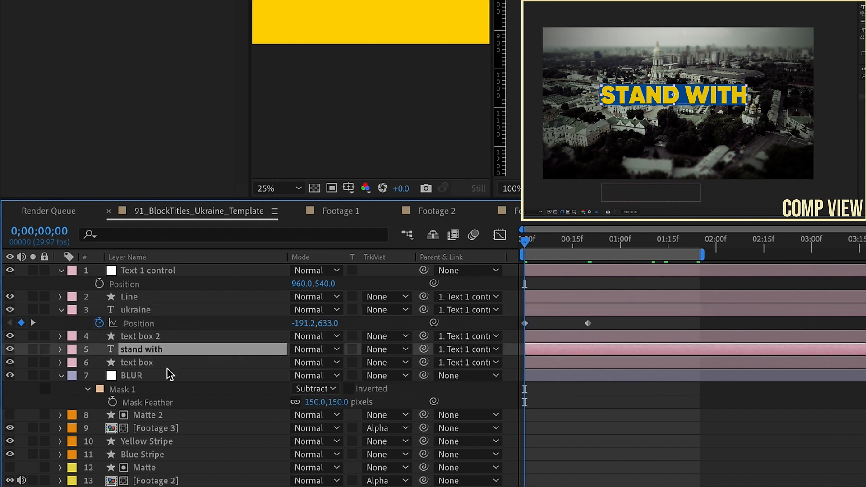
key("p")
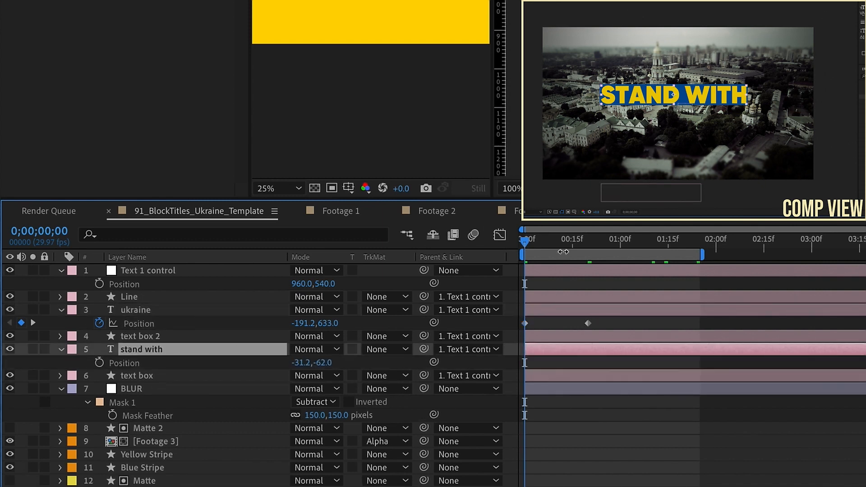
left_click(589, 243)
left_click(99, 363)
left_click_drag(533, 242, 500, 244)
left_click_drag(325, 364, 292, 363)
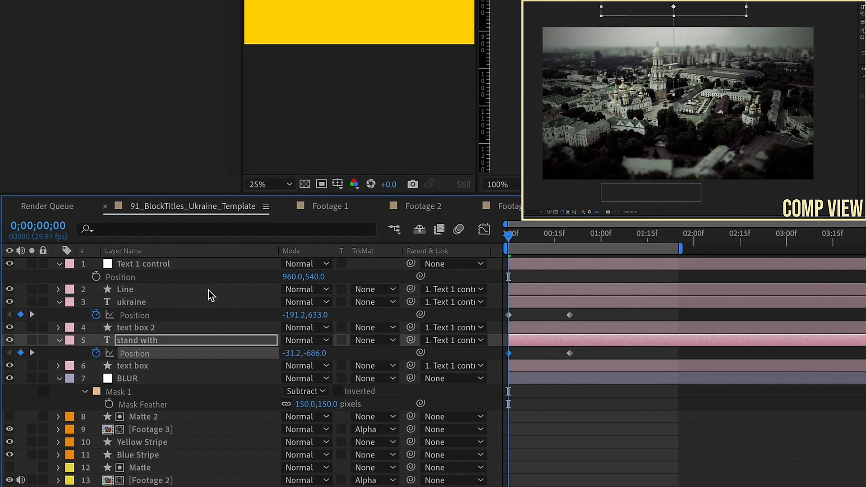
Step: Apply Easy Ease In to the ending Position keyframes of the ukraine and stand with layers
left_click(588, 363)
left_click(588, 323, "shift")
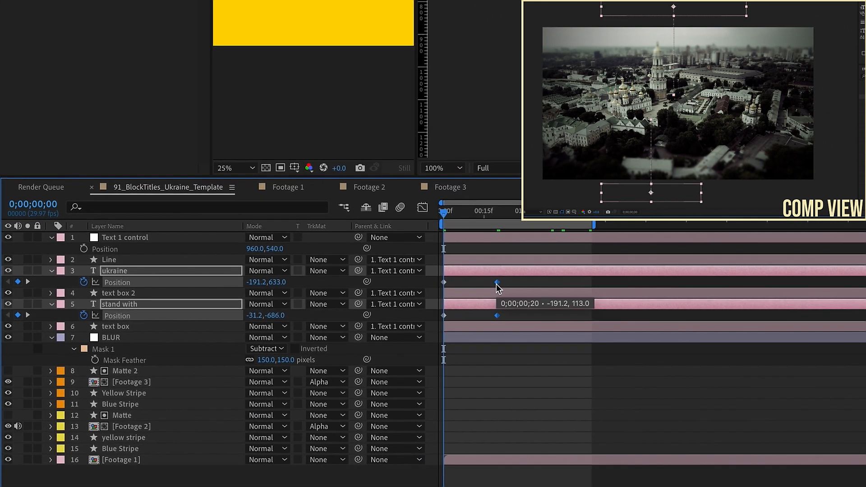
right_click(497, 283)
mouse_move(522, 454)
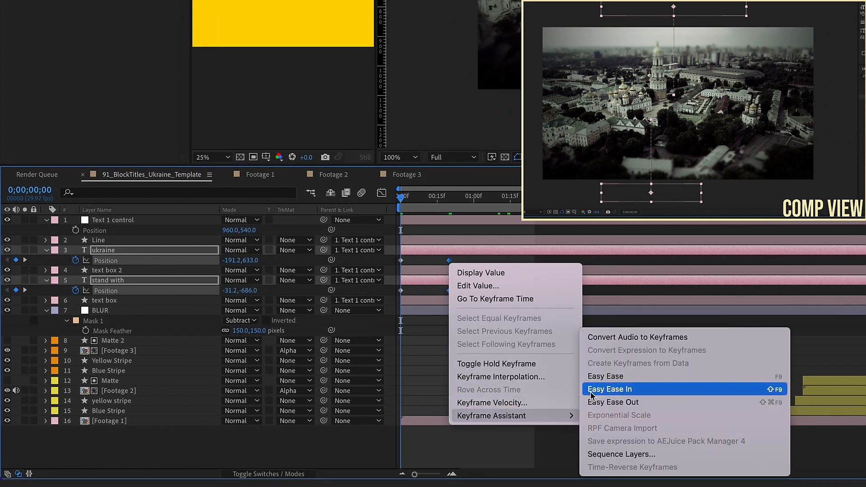
left_click(598, 395)
Step: Strengthen the incoming ease of both text layers' ending Position keyframes in the speed graph and preview the animation
left_click(381, 193)
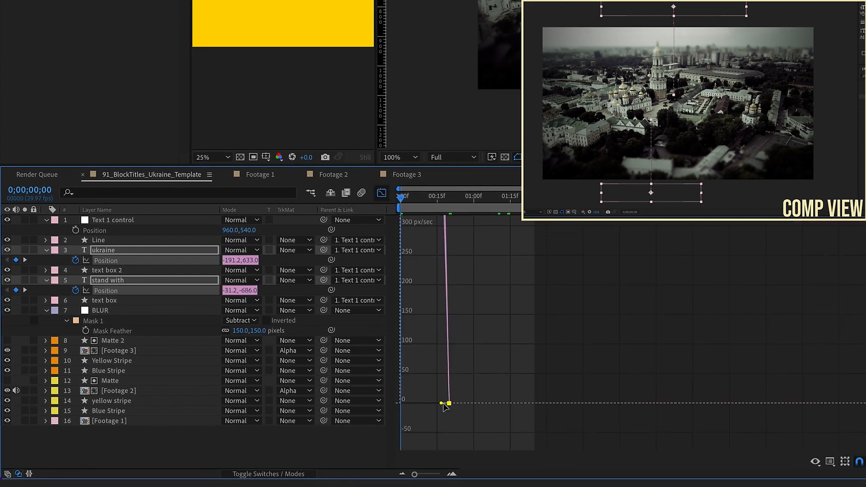
left_click(381, 193)
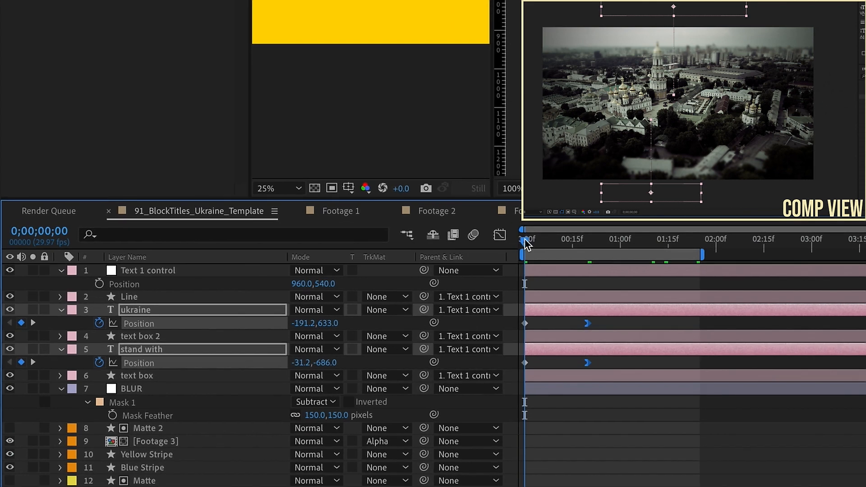
key("space")
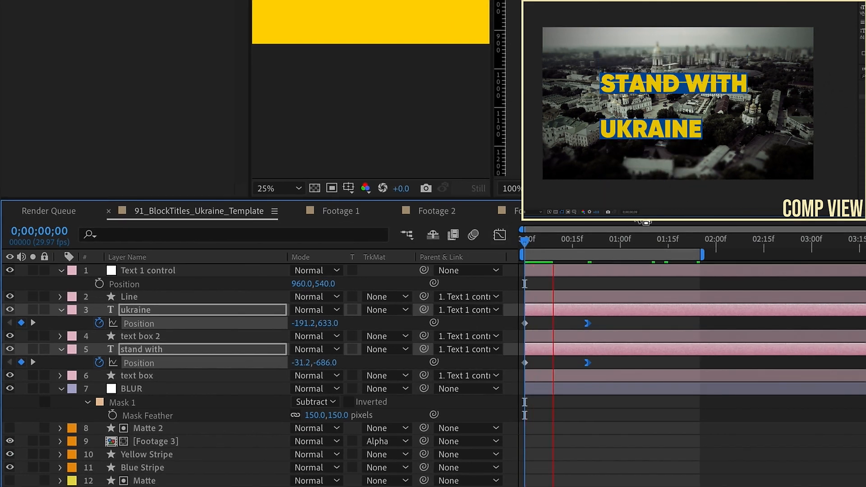
Step: Shift the Line and ukraine layers about three frames later so they start after the stand with layer
key("space")
key("space")
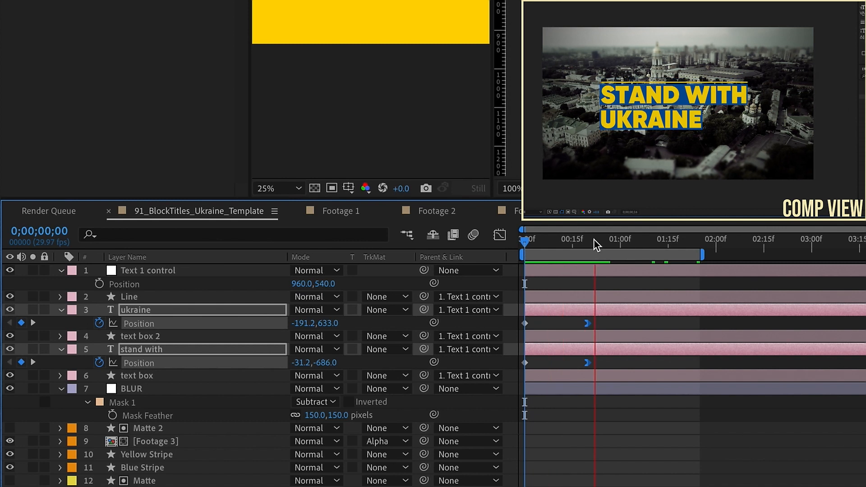
left_click(586, 242)
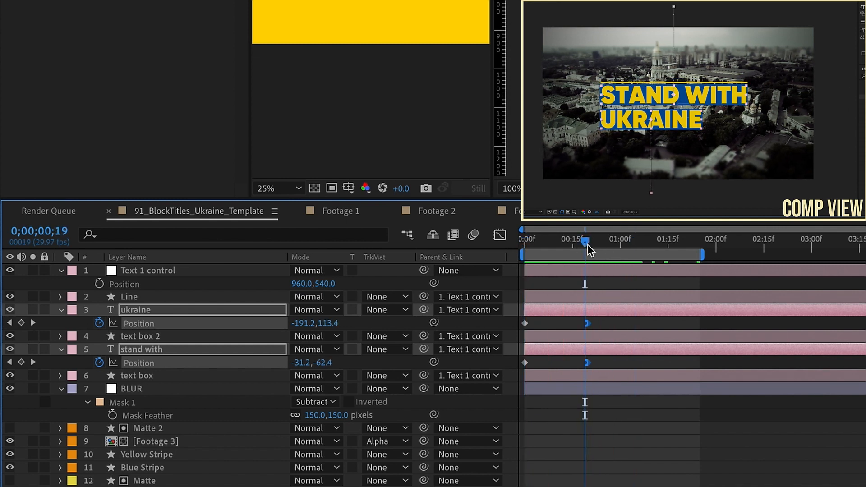
mouse_move(545, 244)
left_mouse_down()
mouse_move(524, 242)
mouse_move(544, 242)
left_mouse_up()
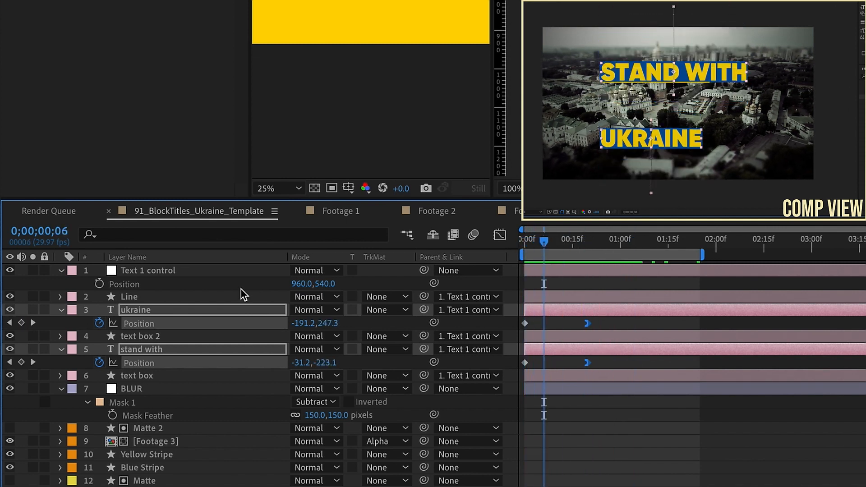
key("F2")
left_click(548, 295)
left_click(541, 306, "shift")
left_click_drag(536, 301, 544, 296)
left_click_drag(545, 241, 587, 240)
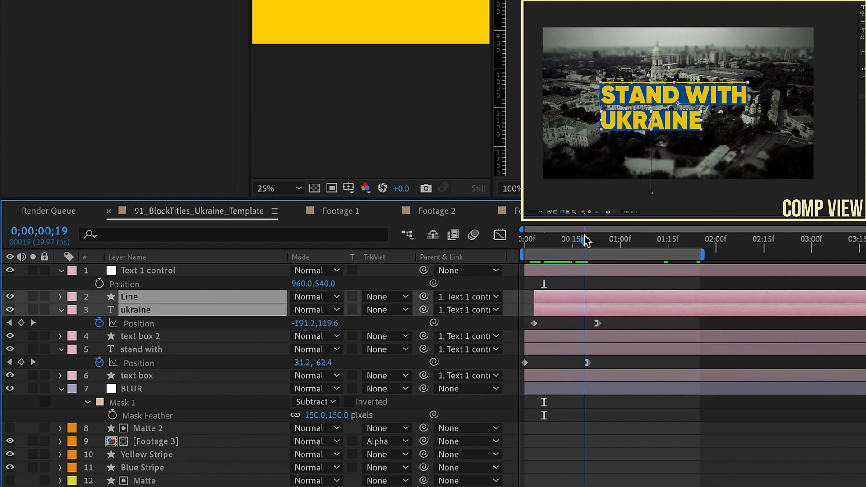
Step: Move the Line layer's in-point to 0;00;00;19 and preview the timing
left_click(581, 282)
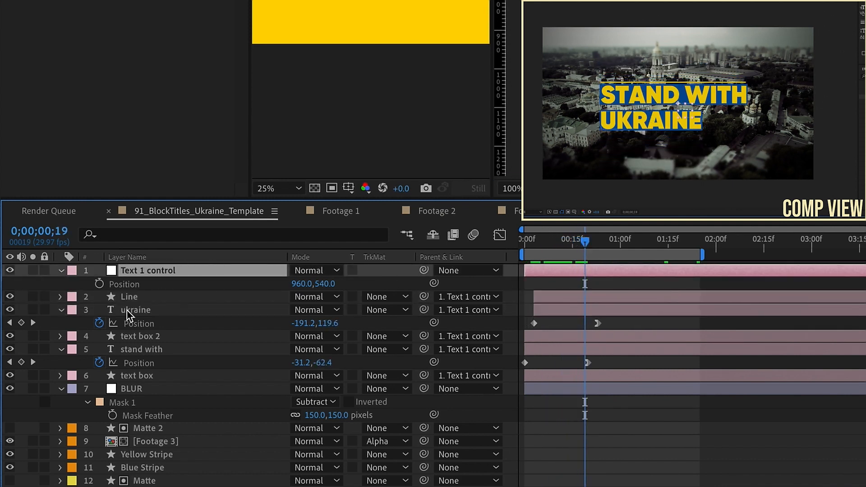
left_click(135, 299)
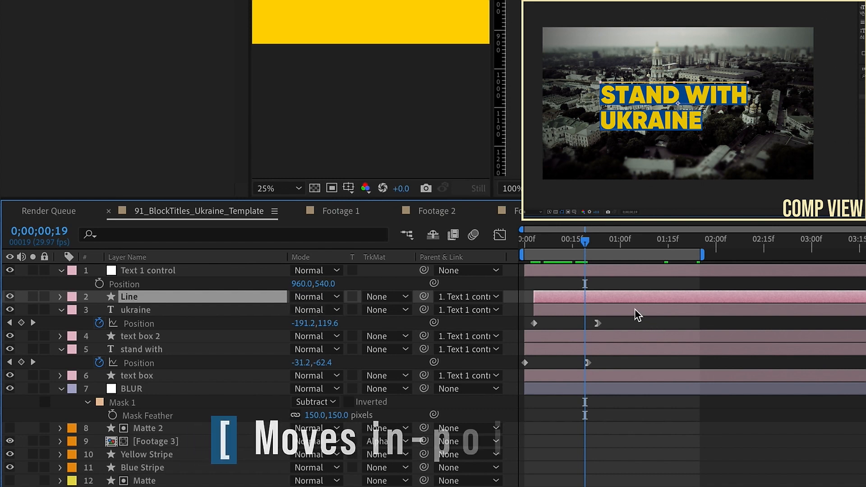
key("bracketleft")
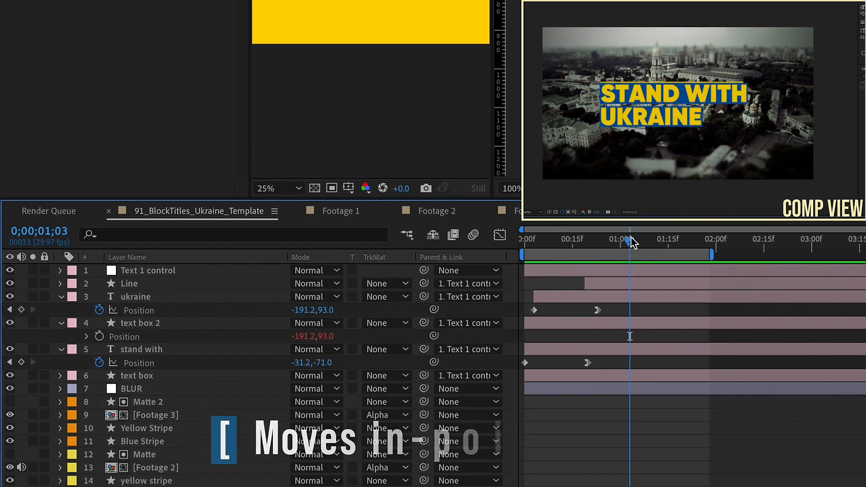
key("space")
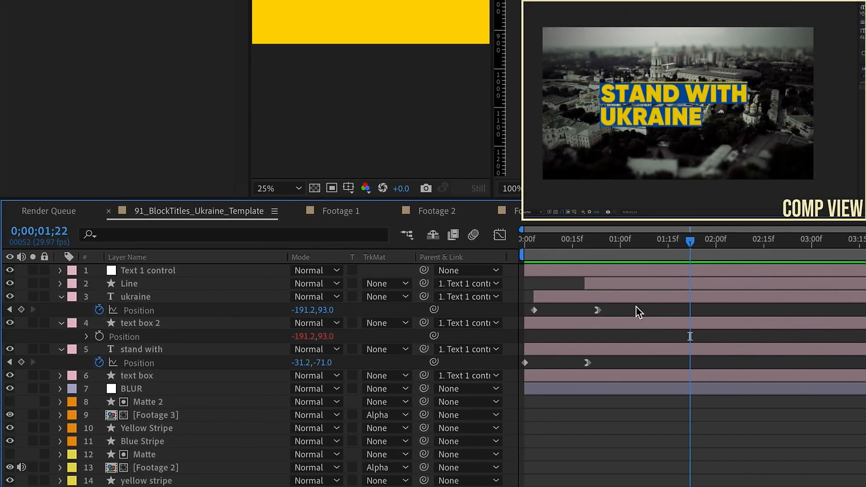
Step: Copy the ukraine and stand with layers' Position keyframes and paste each pair onto its own layer at 0;00;01;22
left_click_drag(618, 318, 490, 335)
key("ctrl+c")
key("ctrl+v")
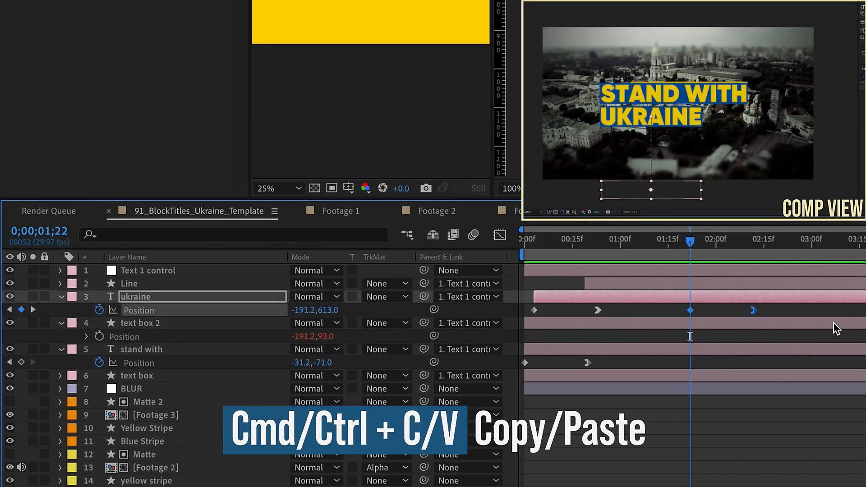
left_click(565, 369)
left_click_drag(609, 359, 509, 373)
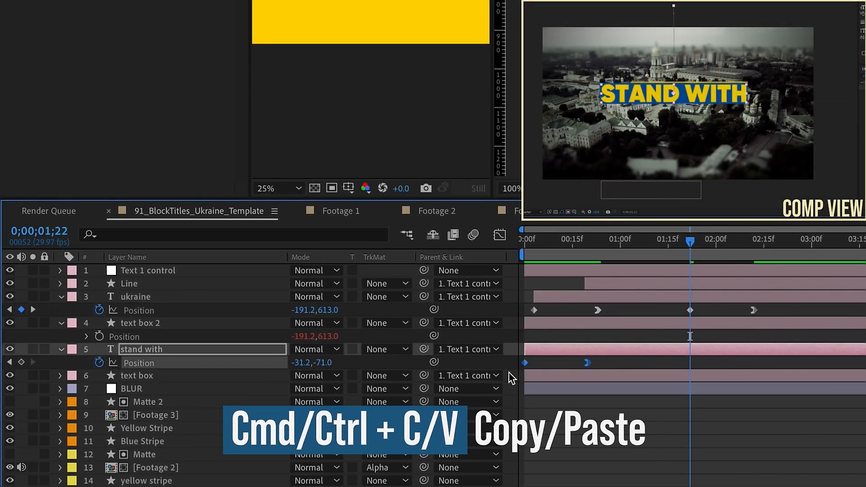
key("ctrl+c")
key("ctrl+v")
Step: Time-reverse the pasted Position keyframes on both text layers
left_click_drag(775, 306, 671, 375)
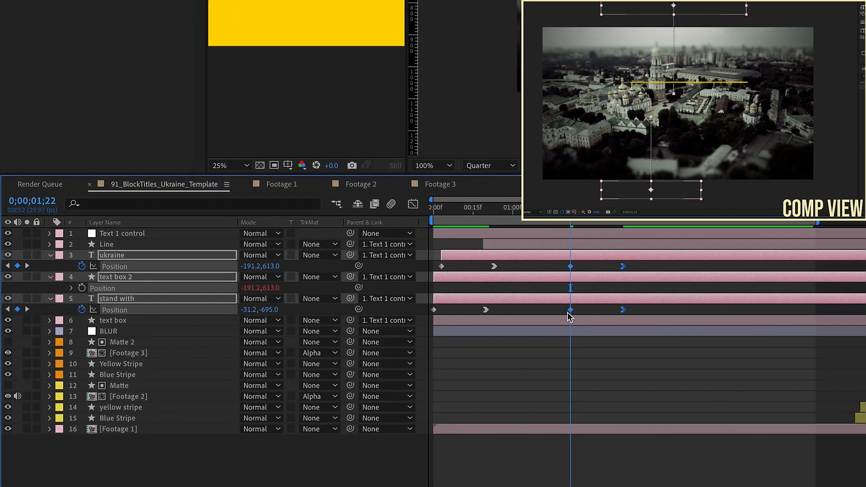
right_click(570, 309)
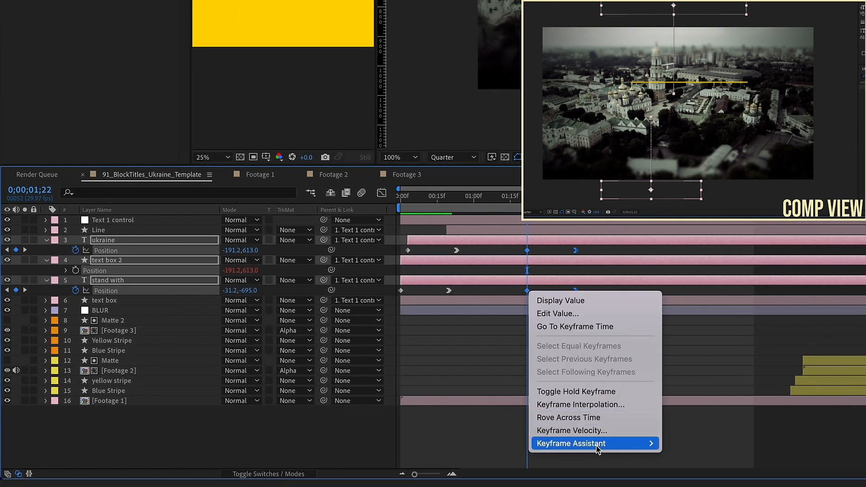
mouse_move(641, 476)
left_click(684, 467)
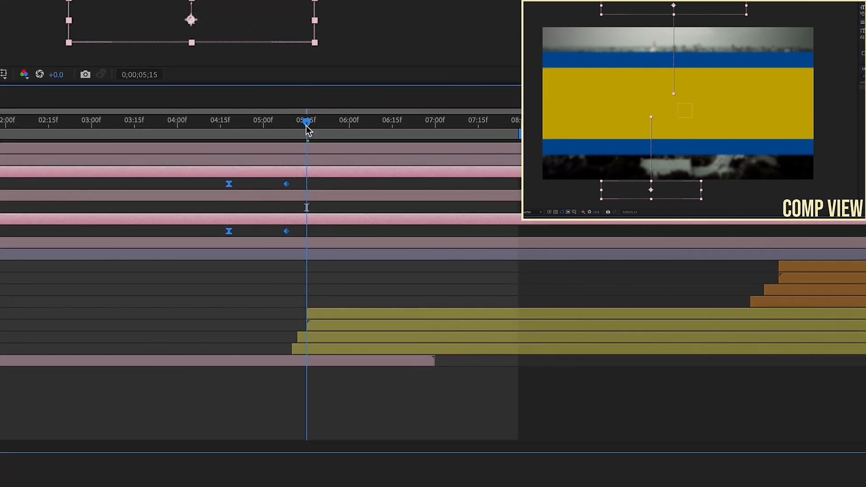
Step: Move both text layers' reversed Position keyframes to end at about 0;00;05;16, and preview the transition to Footage 2
left_click_drag(306, 131, 301, 127)
left_click_drag(287, 184, 310, 185)
left_click(249, 121)
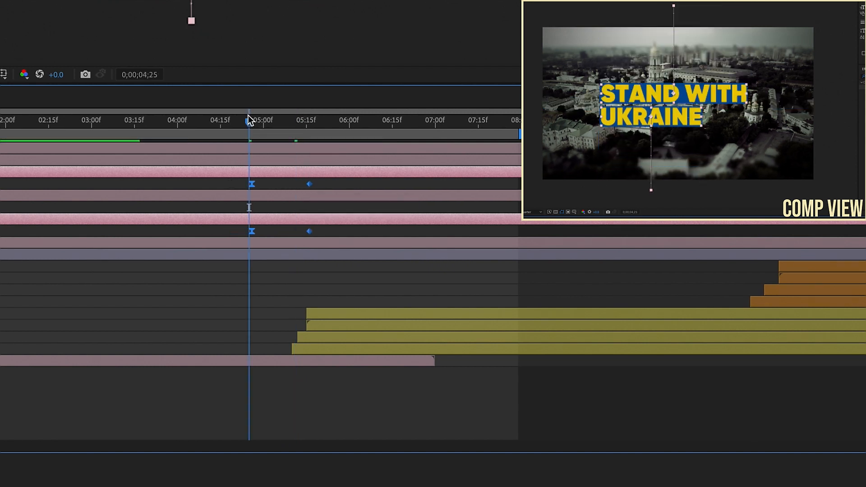
key("space")
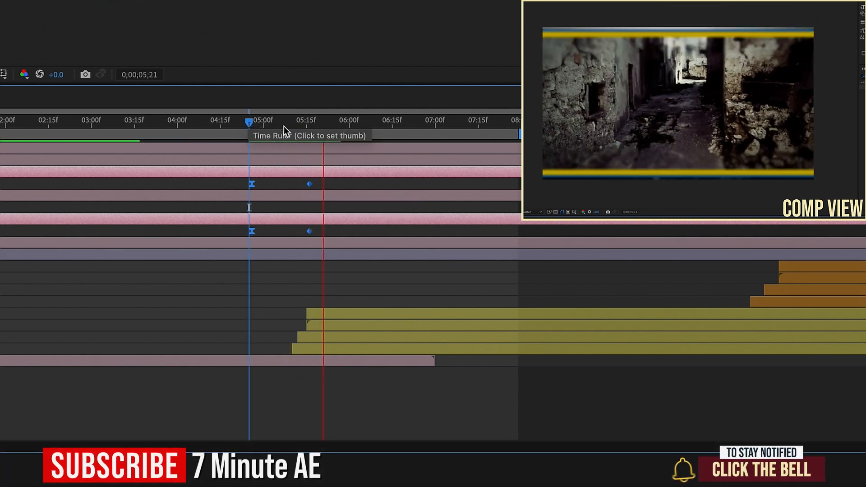
key("space")
left_click(286, 123)
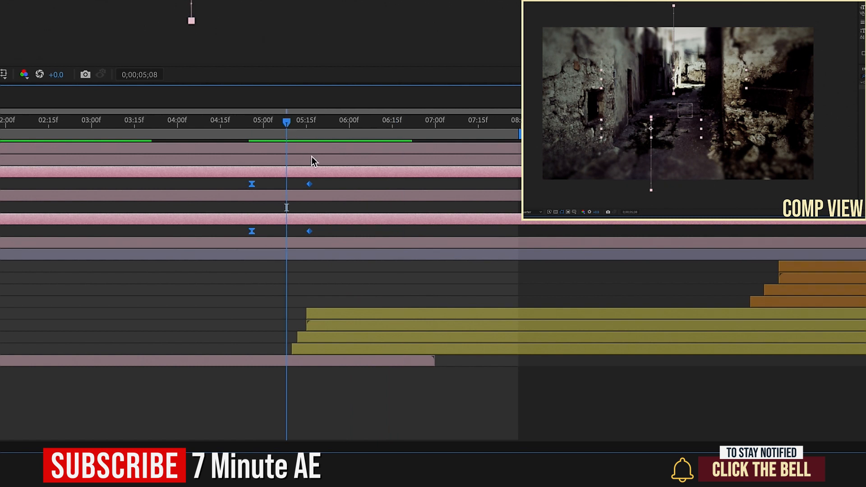
Step: Try moving only the ukraine layer's exit Position keyframes about two frames earlier, and preview the staggered exit
left_click(324, 183)
left_click_drag(240, 186, 316, 180)
left_click_drag(310, 184, 303, 183)
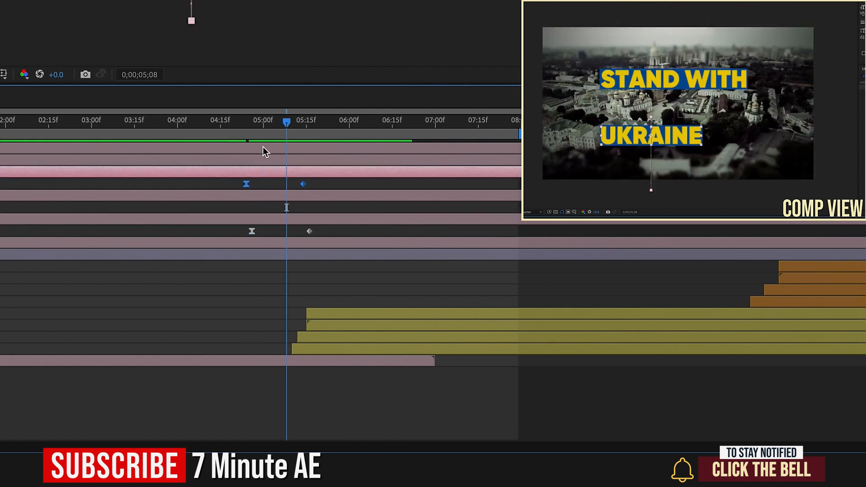
left_click(244, 128)
key("space")
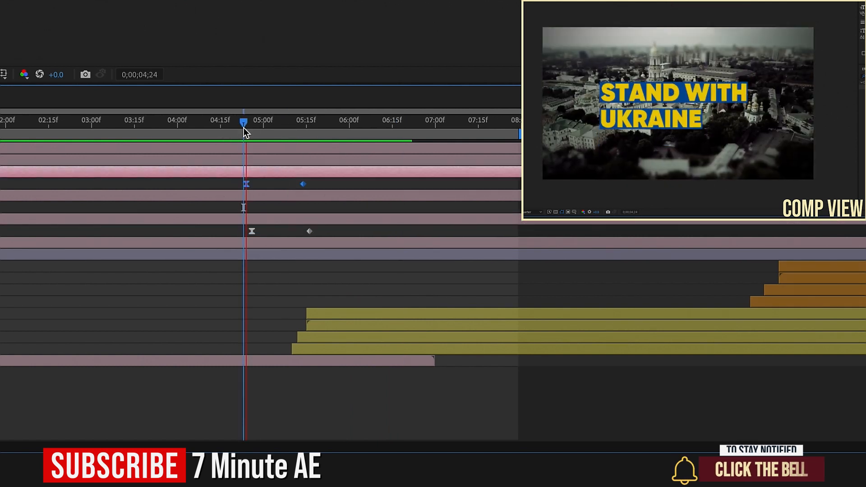
key("space")
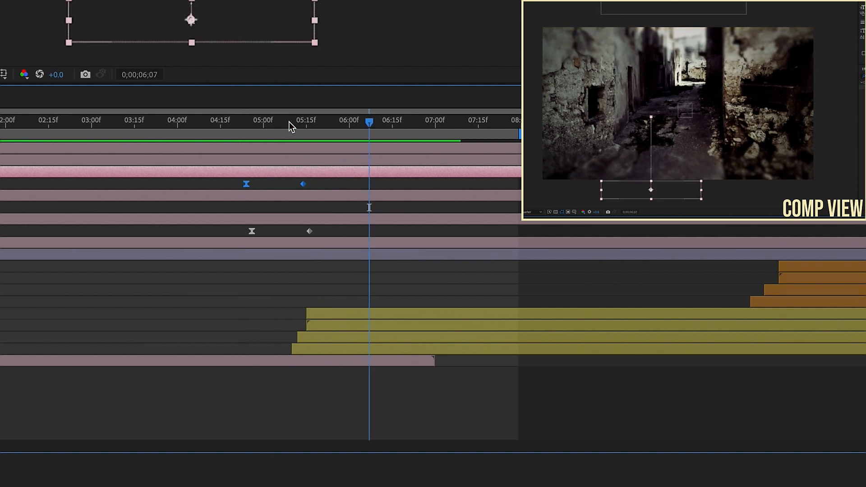
Step: Try shifting both text layers' exit Position keyframes about three frames later and preview the transition
left_click_drag(324, 179, 240, 236)
left_click_drag(245, 184, 255, 184)
left_click(257, 121)
key("space")
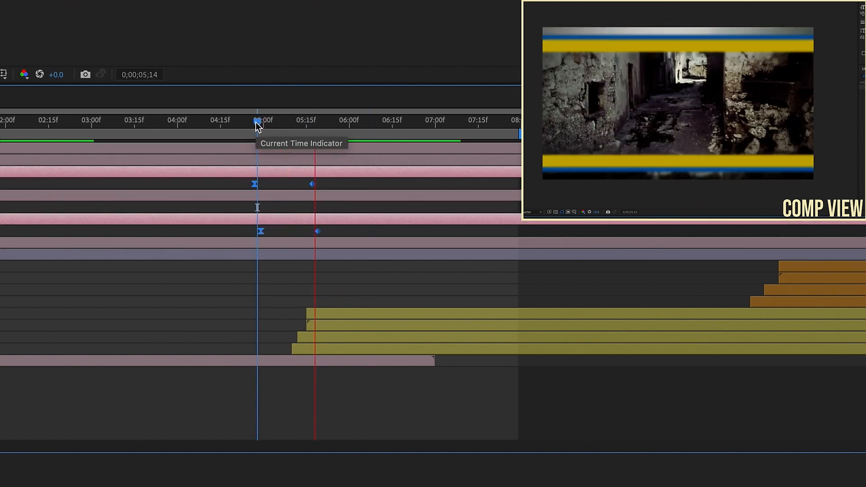
left_click(300, 125)
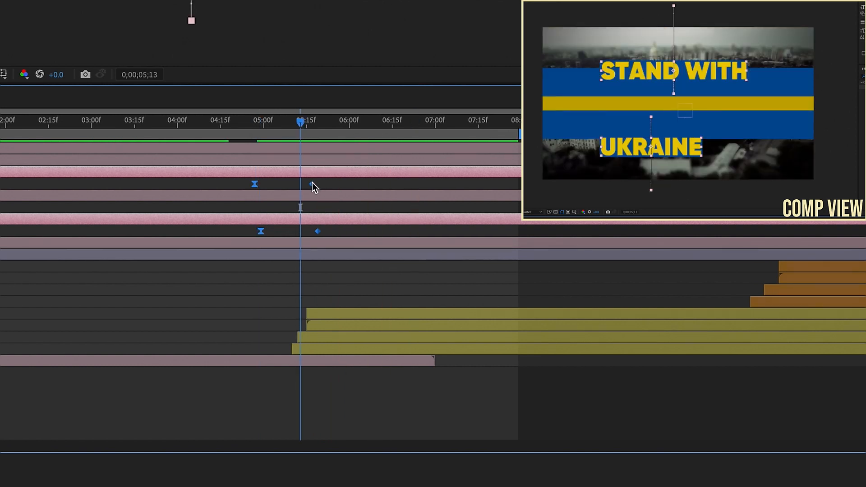
left_click_drag(312, 182, 310, 182)
Step: Trim the out-points of the six title layers, Text 1 control through text box, to about 0;00;05;20
left_click_drag(330, 229, 329, 129)
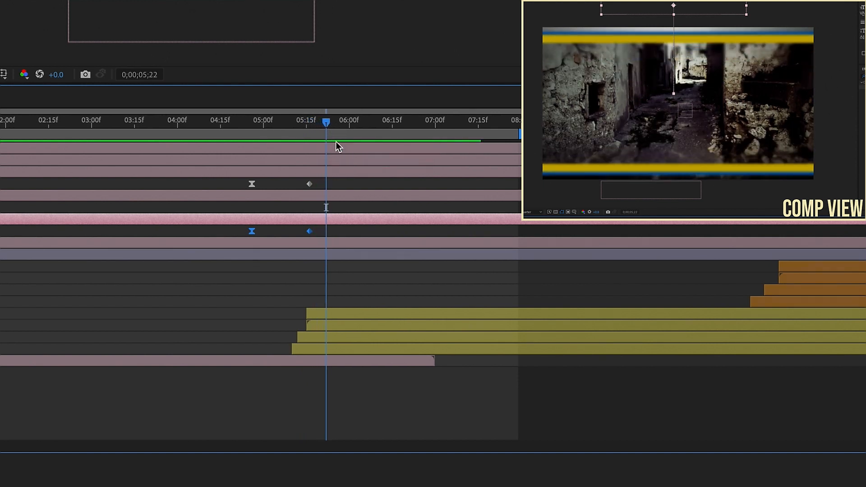
left_click(329, 239)
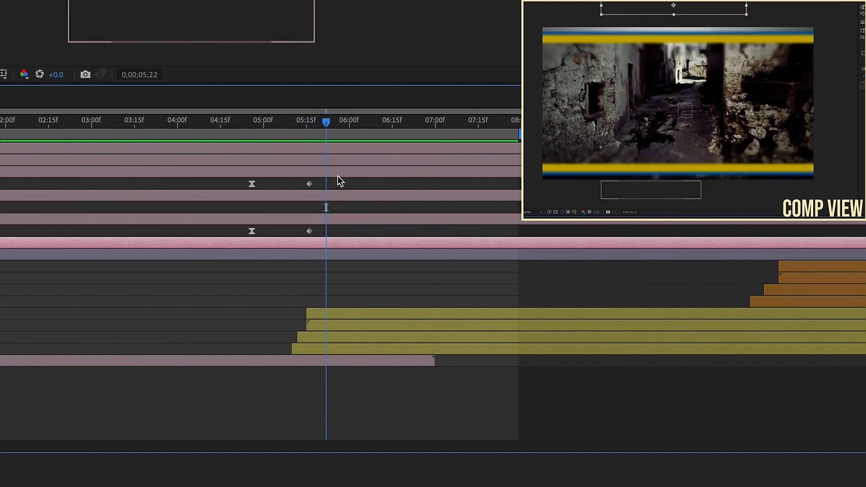
left_click(338, 147, "shift")
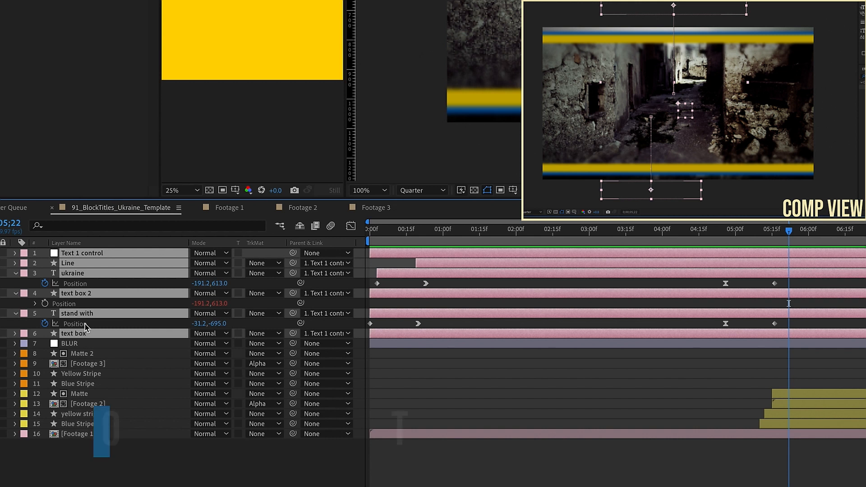
key("alt+bracketright")
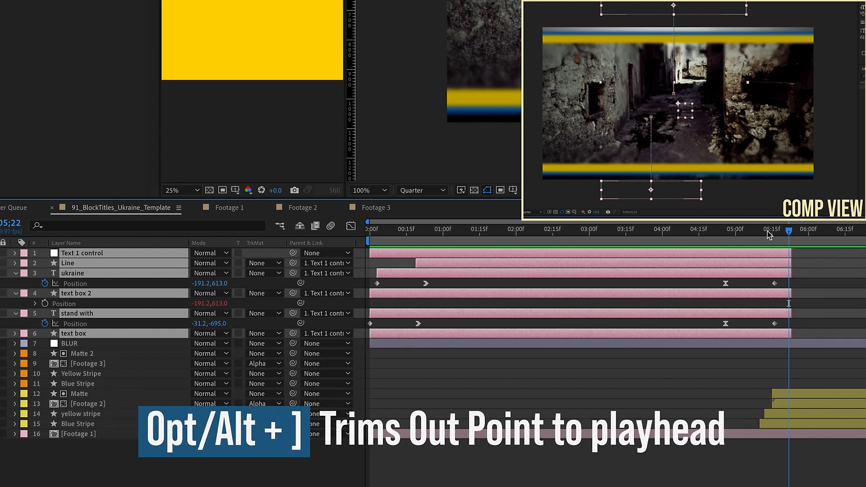
left_click_drag(792, 252, 784, 252)
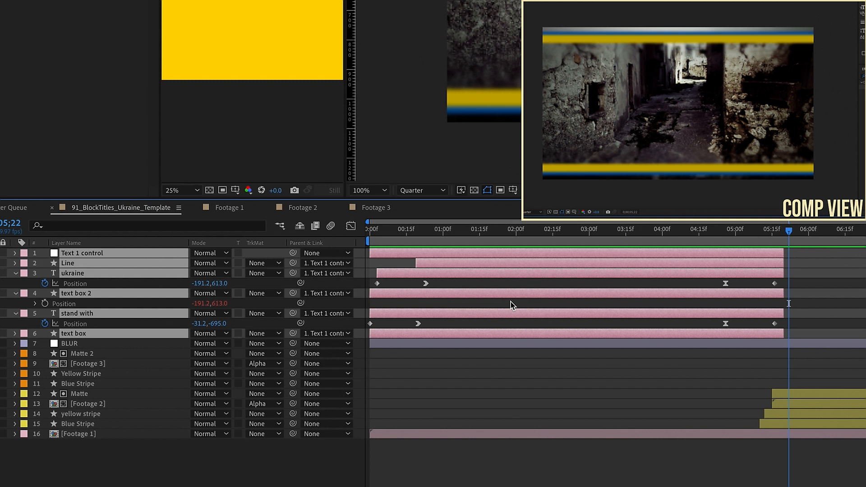
Step: Duplicate the six title layers, stack the copies above the originals and give them the Yellow label
key("ctrl+d")
left_click_drag(89, 275, 86, 261)
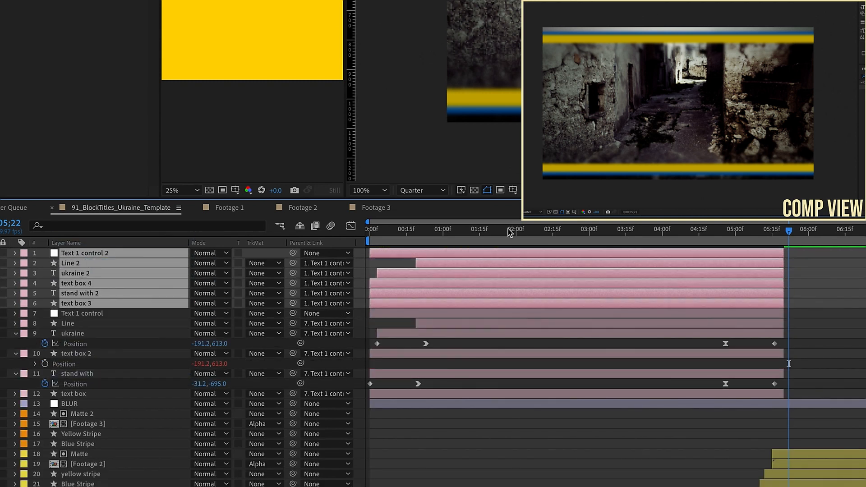
left_click(24, 256)
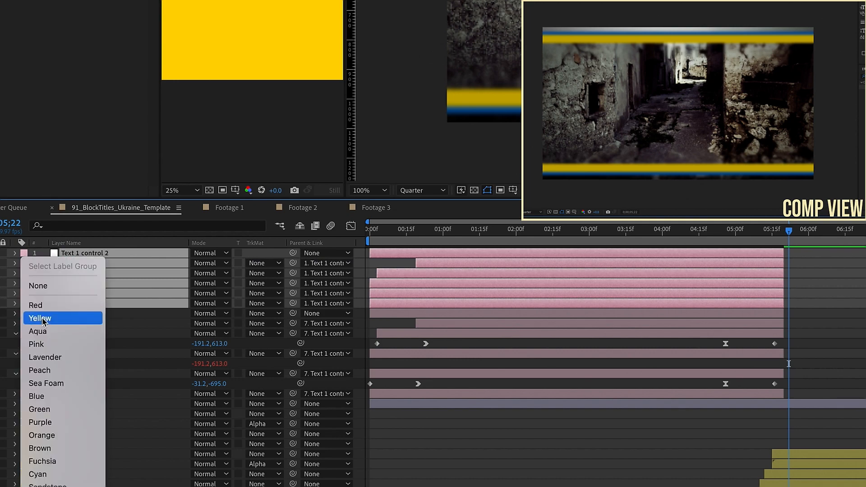
left_click(58, 319)
Step: Move the duplicated title layers to start with Footage 2 at about 0;00;05;15, and begin the work area just before them
left_click_drag(462, 263, 849, 264)
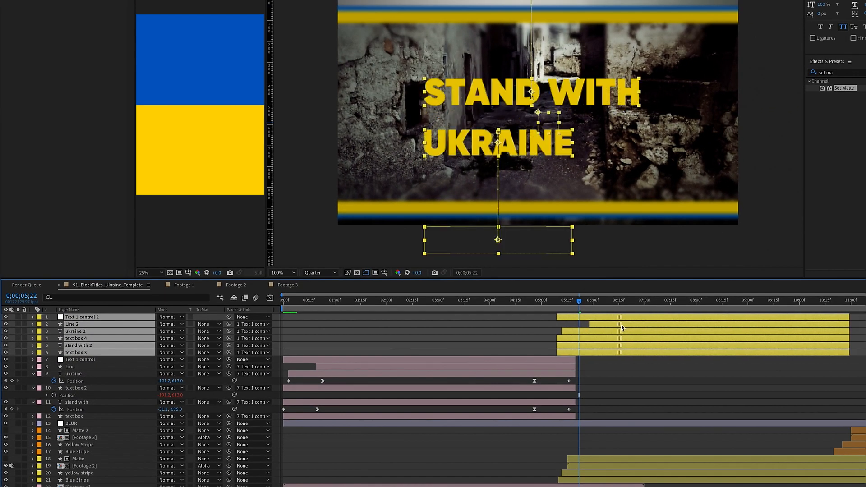
left_click_drag(622, 328, 633, 328)
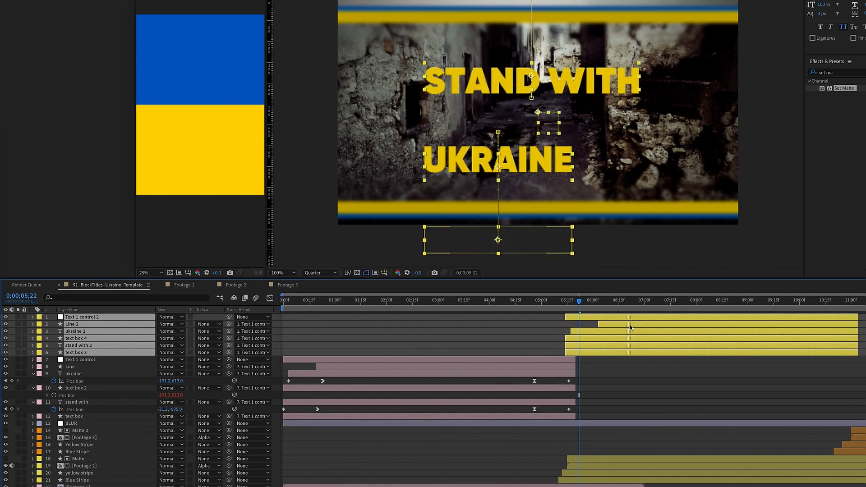
left_click(559, 300)
left_click(629, 300)
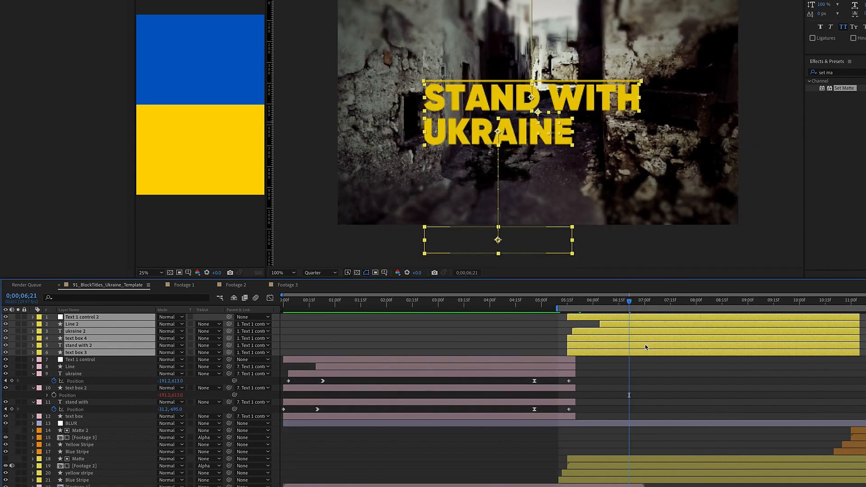
Step: Replace the text of the stand with 2 layer with "end the war"
left_click(646, 366)
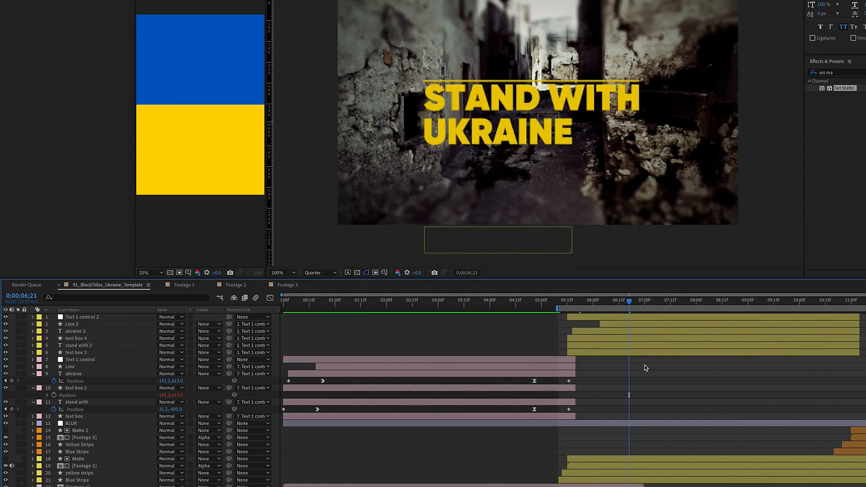
left_click(82, 346)
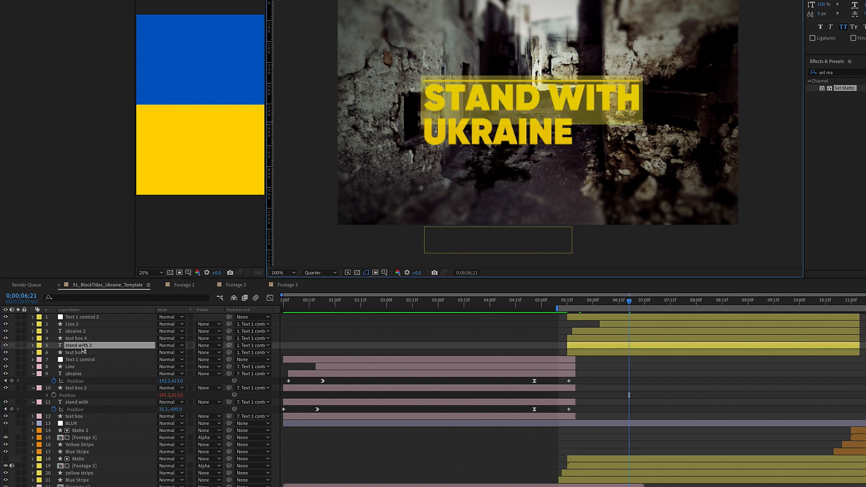
type("end the war")
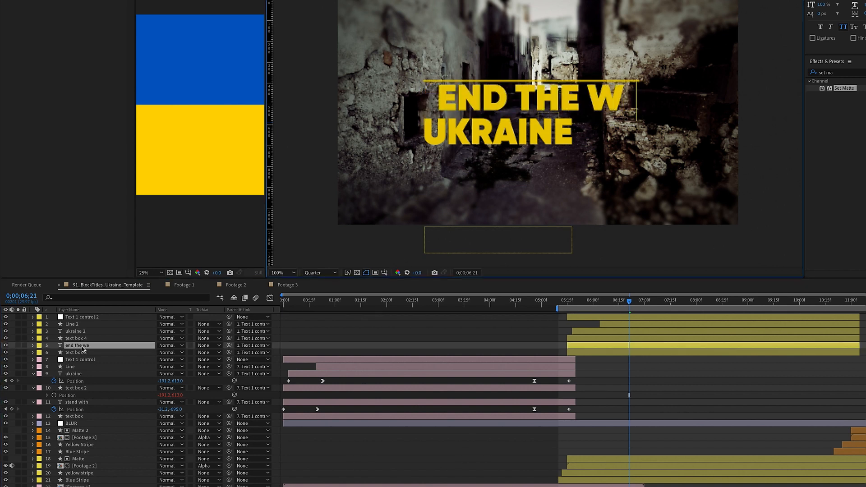
Step: Replace the text of the ukraine 2 layer with "support the people" and reveal its Position keyframes
left_click(73, 333)
type("sta")
key("BackSpace")
key("BackSpace")
type("upop")
key("BackSpace")
key("BackSpace")
type("port the people")
left_click(74, 332)
key("u")
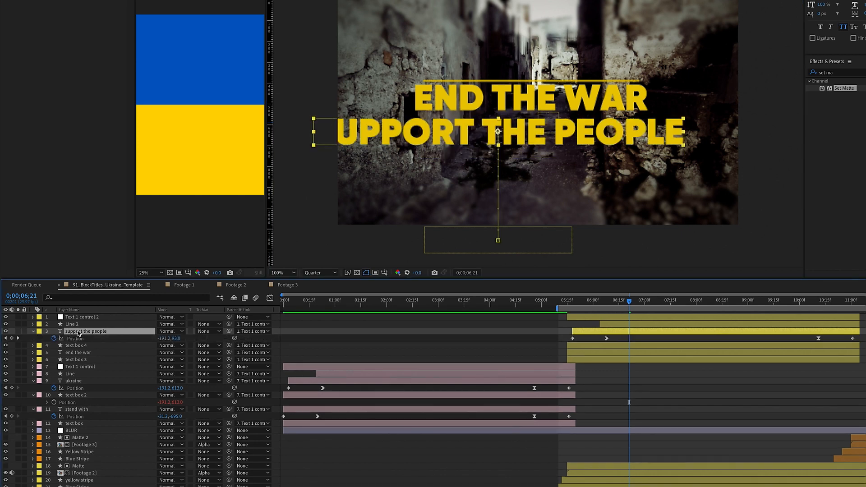
Step: Remove the Position keyframes from the support the people and end the war text layers at 0;00;07;09
left_click(83, 352)
key("u")
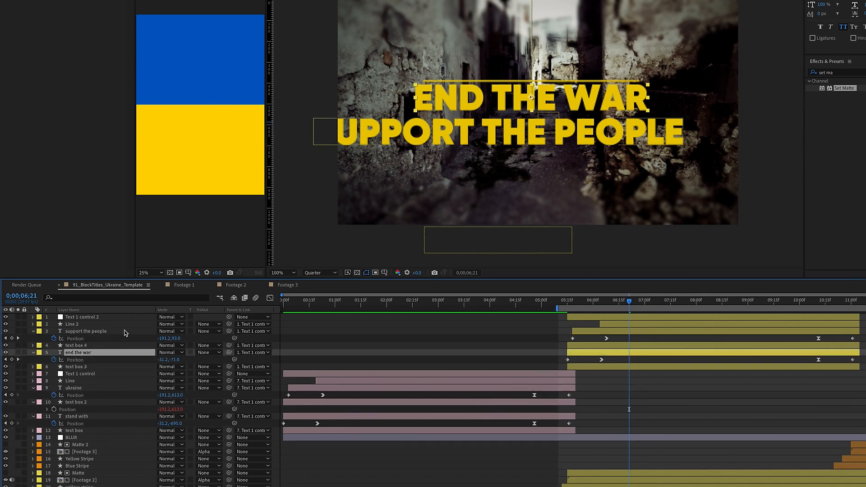
left_click(661, 301)
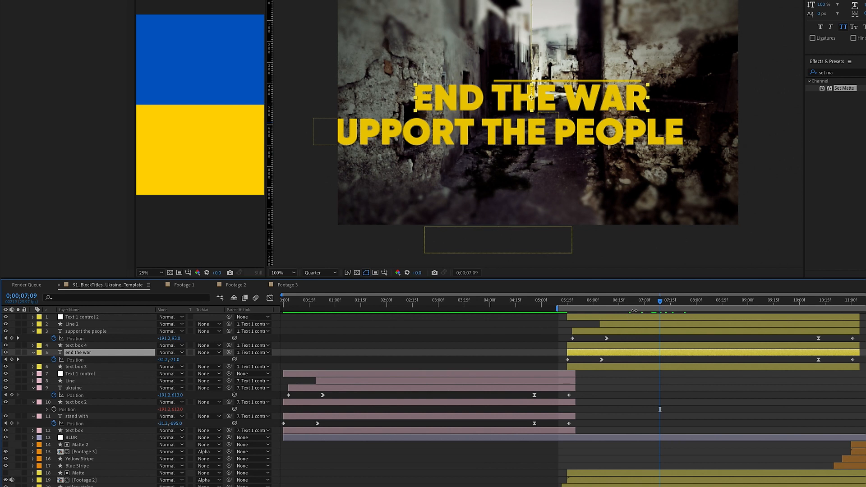
left_click(53, 339)
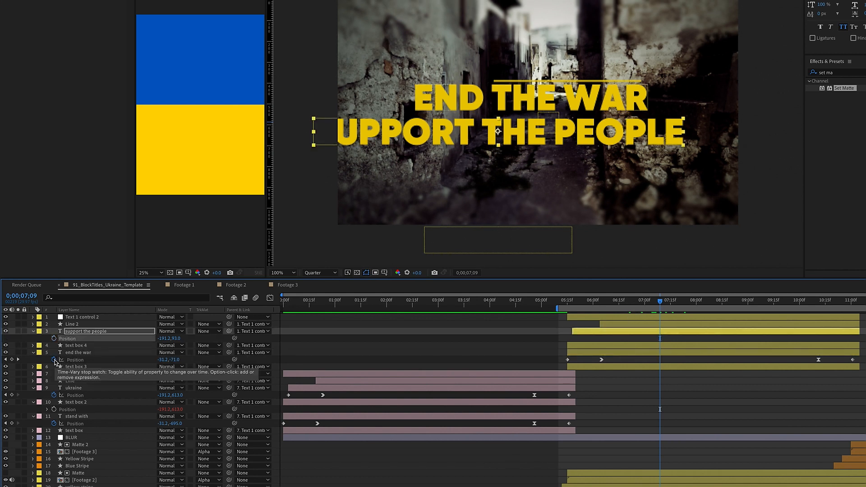
left_click(53, 359)
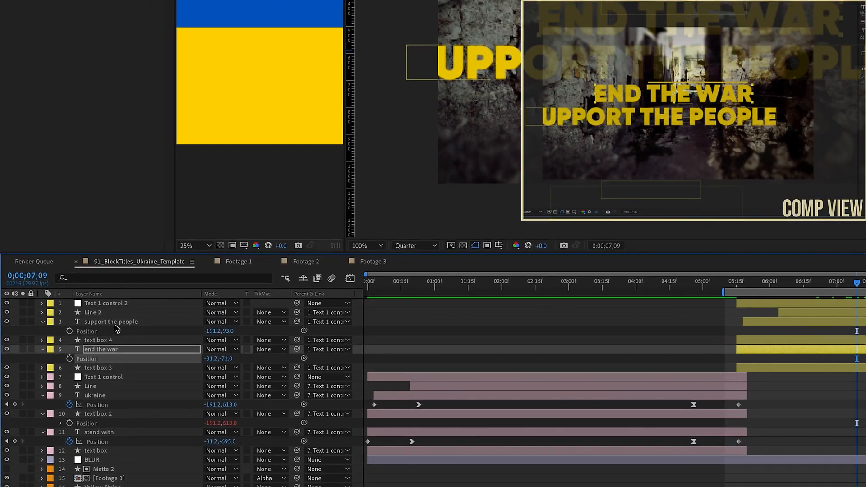
Step: Set the Position of the support the people layer to 10.8, 99.0 and of the end the war layer to -293.2, -53.0
left_click_drag(163, 338, 242, 332)
left_click_drag(447, 306, 448, 309)
left_click_drag(302, 356, 66, 331)
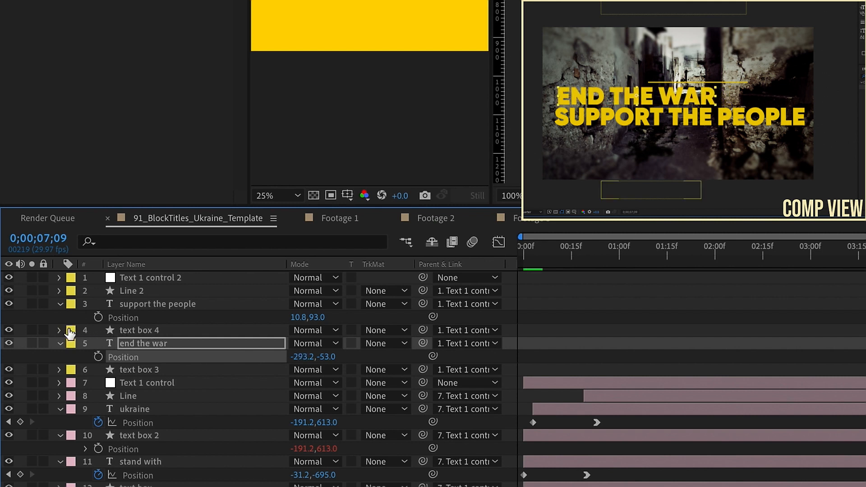
left_click(187, 307)
left_click_drag(319, 317, 325, 316)
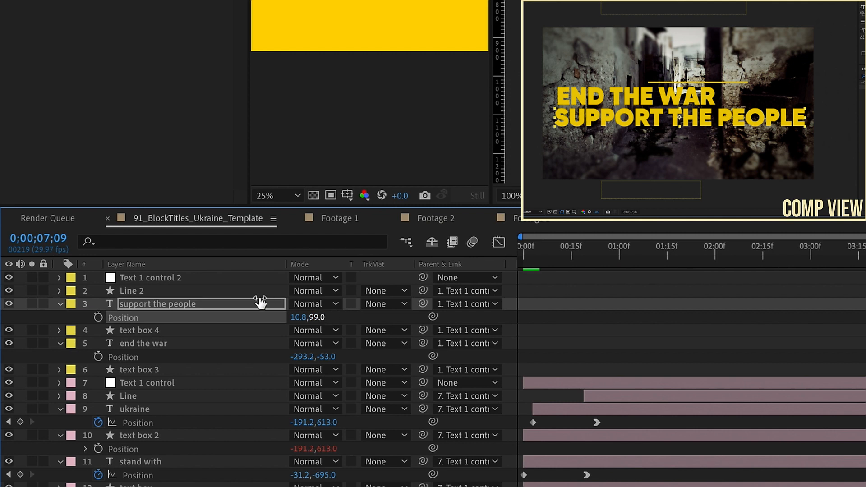
Step: Move the end the war and text box 3 layers above the support the people layer in the stack
left_click(185, 291)
left_click(171, 333)
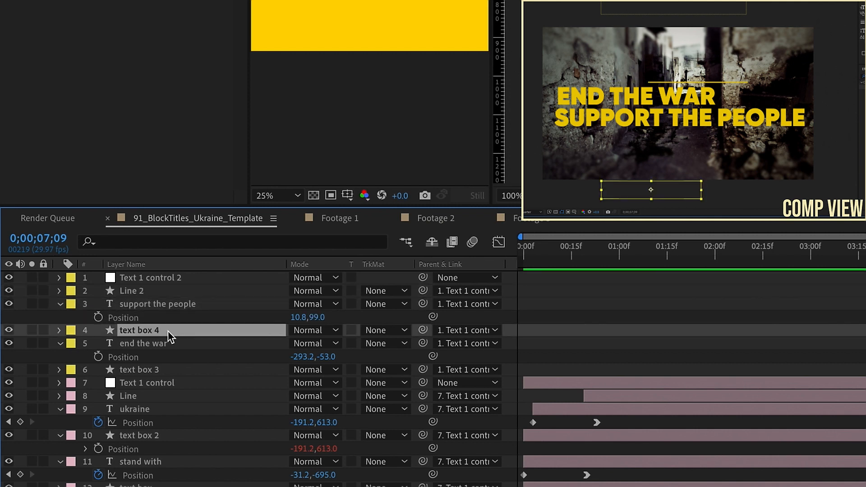
key("ctrl+Up")
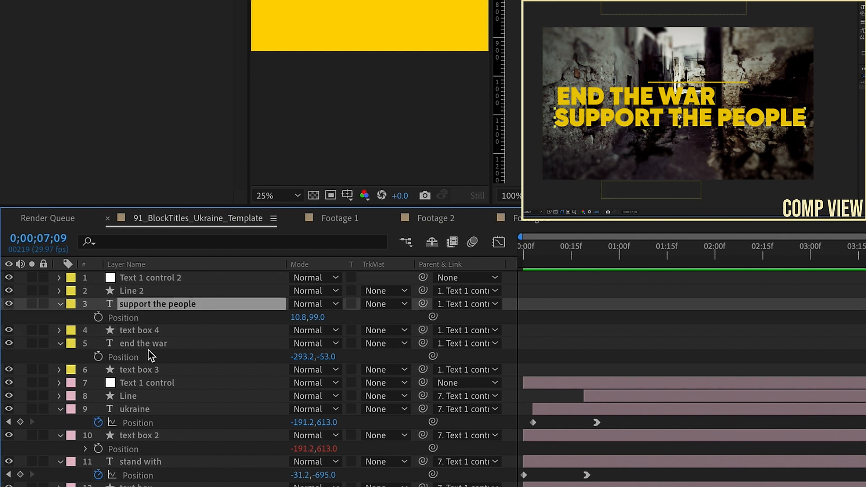
left_click(148, 344)
left_click(145, 370, "shift")
left_click_drag(145, 345, 154, 308)
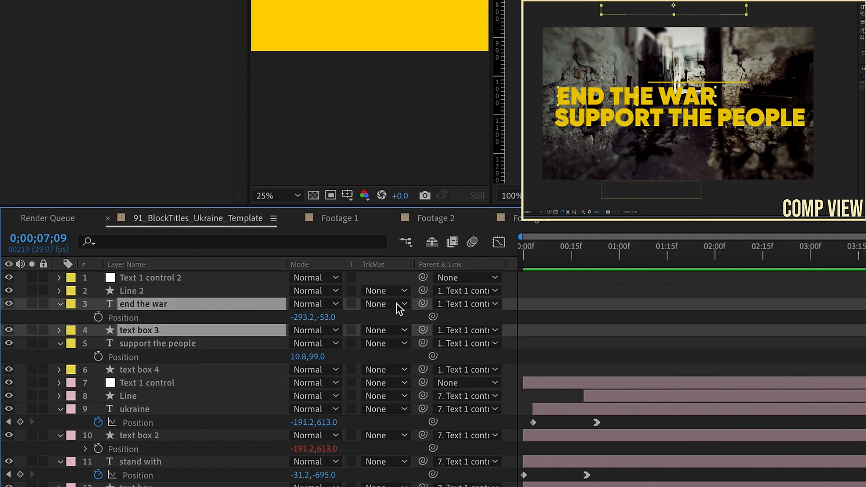
Step: Reveal text box 3's expressions and replace the stand with layer reference in its Size expression with the end the war layer
left_click(145, 343)
left_click(143, 304)
left_click(156, 330)
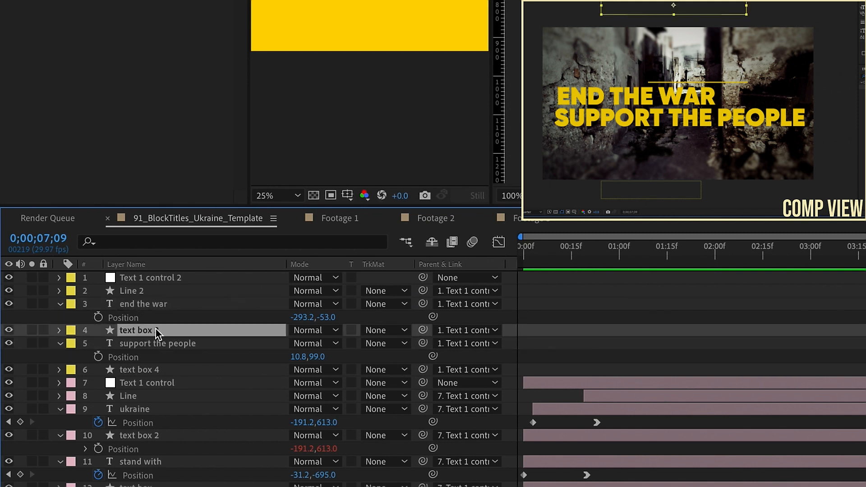
key("e")
key("e")
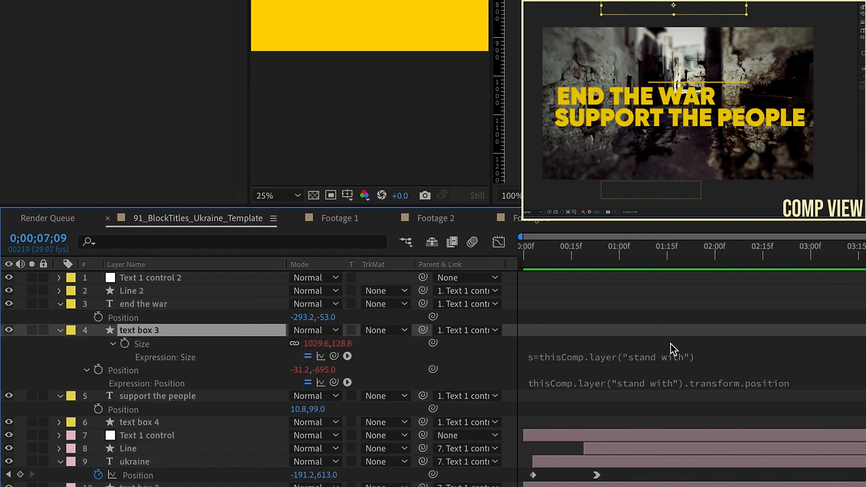
left_click(664, 358)
left_click_drag(571, 355, 733, 355)
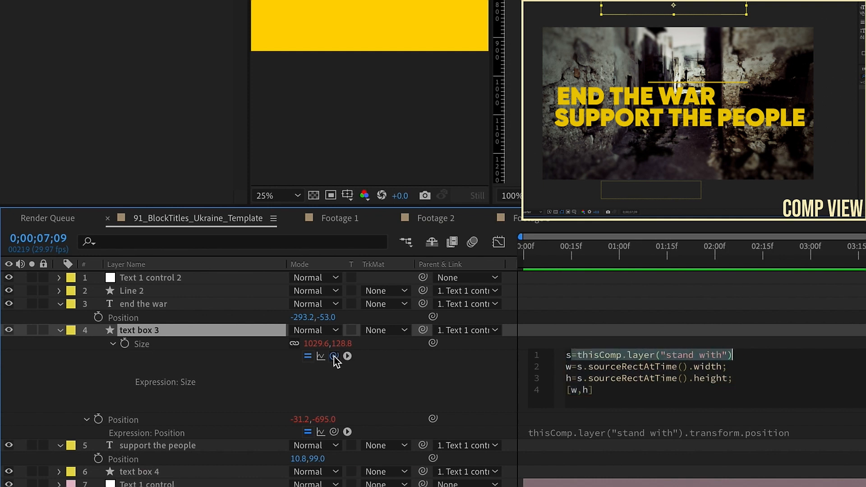
left_click_drag(333, 355, 175, 301)
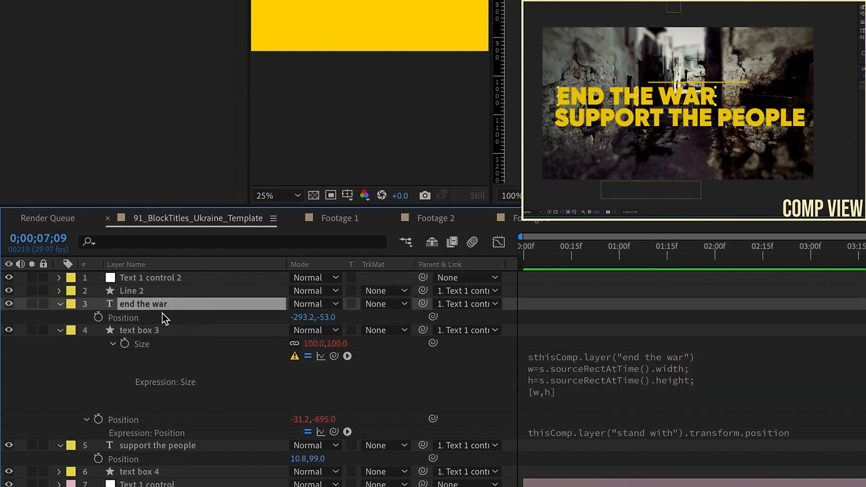
Step: Link text box 3's Position to the end the war layer's Position and correct its Size expression to s=thisComp.layer("end the war")
left_click(131, 421)
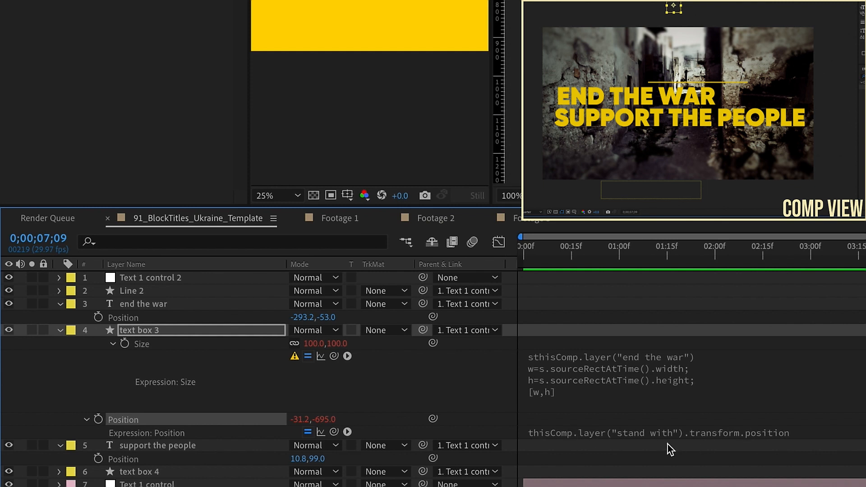
left_click_drag(433, 420, 147, 306)
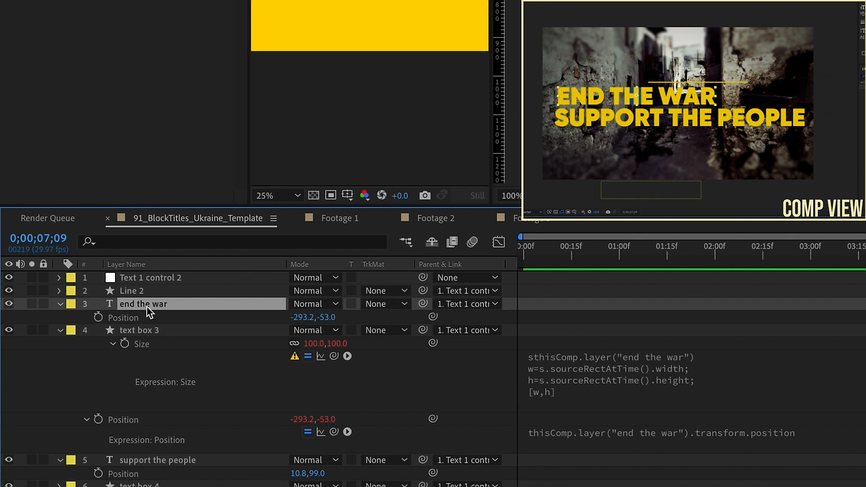
left_click(533, 357)
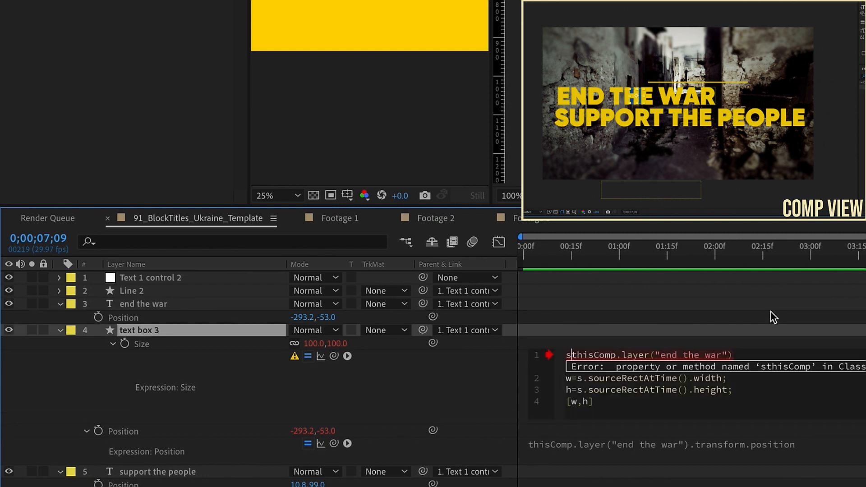
type("=")
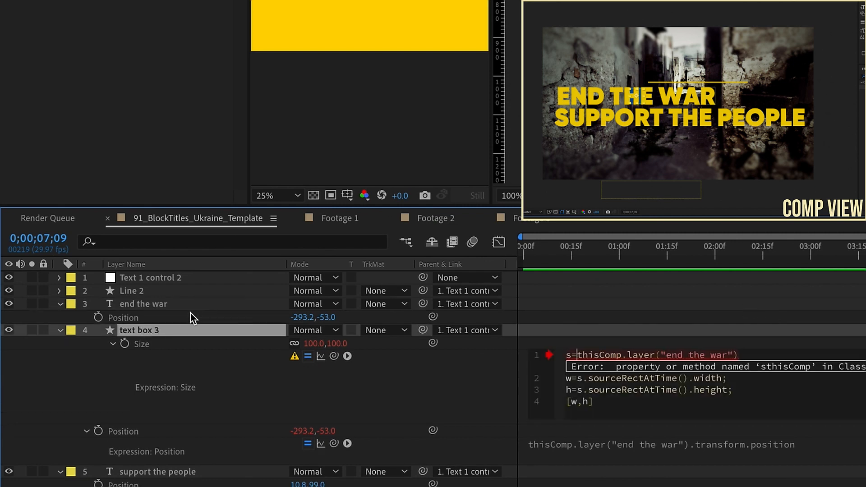
left_click(188, 327)
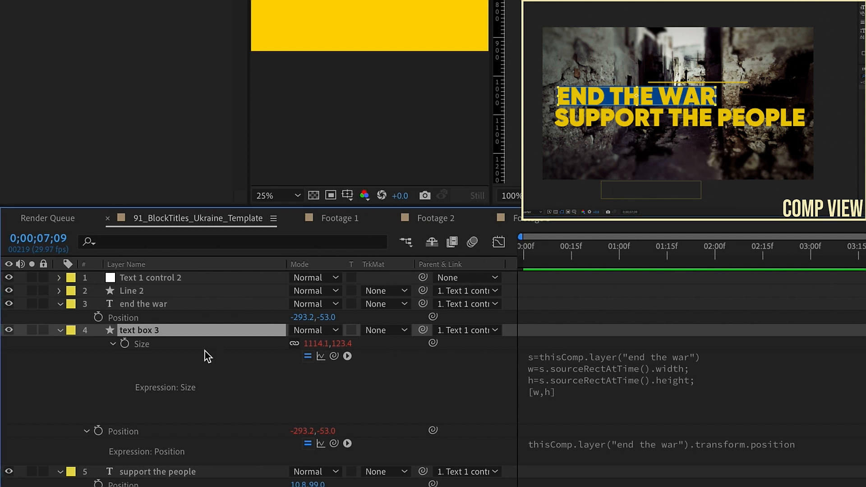
left_click(60, 330)
Step: Reveal text box 4's expressions and replace the ukraine layer reference in its Size expression with the support the people layer
left_click(145, 344)
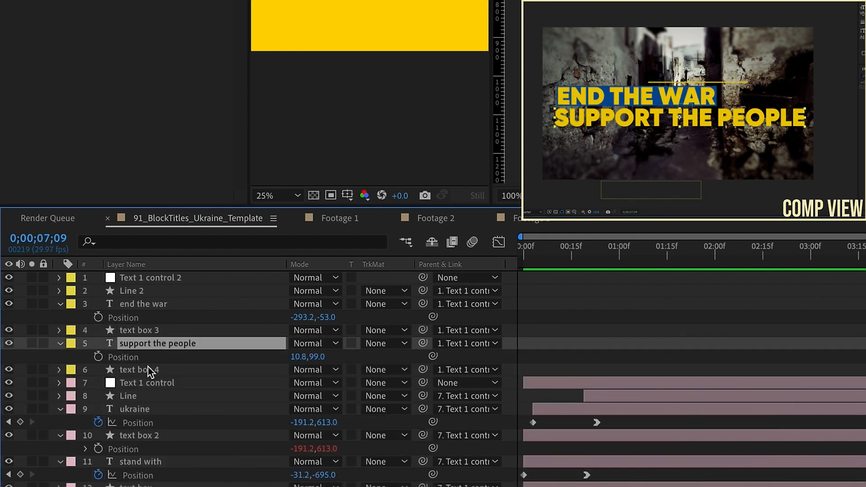
left_click(147, 370, "ctrl")
key("e")
key("e")
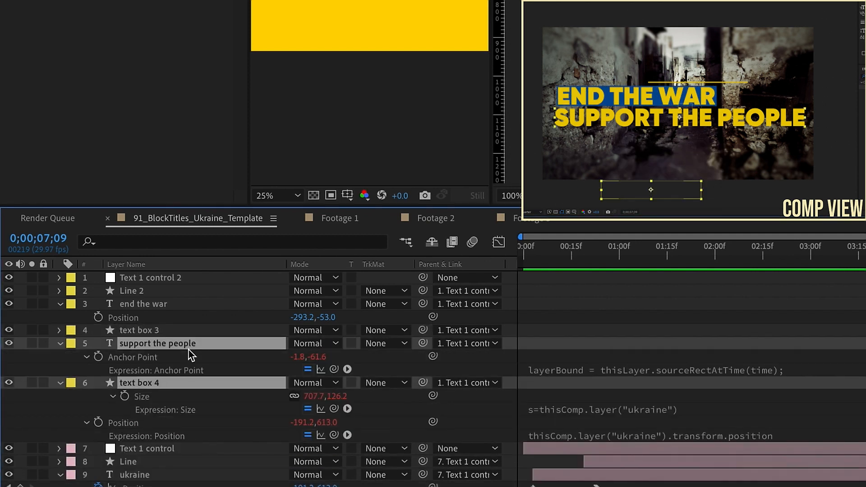
left_click(641, 402)
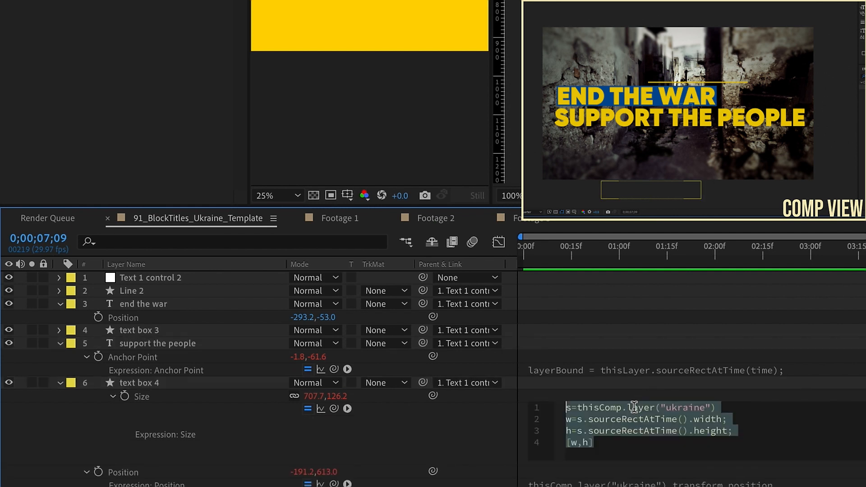
left_click_drag(578, 407, 756, 402)
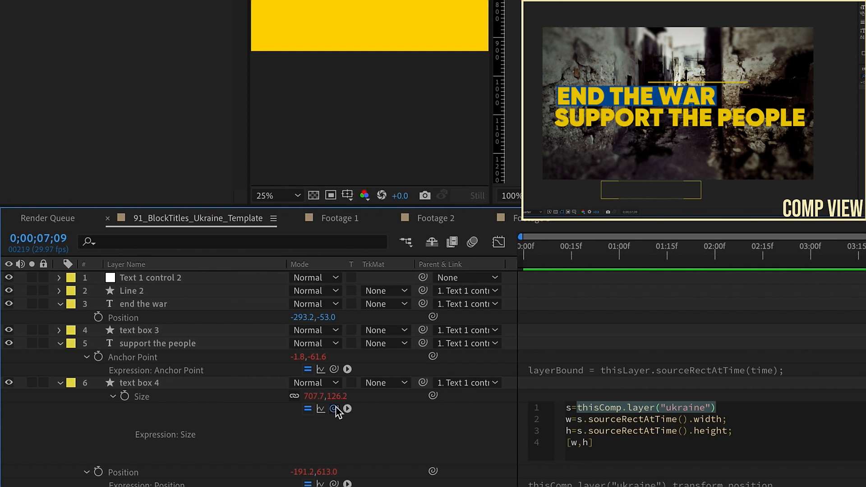
left_click_drag(334, 409, 167, 343)
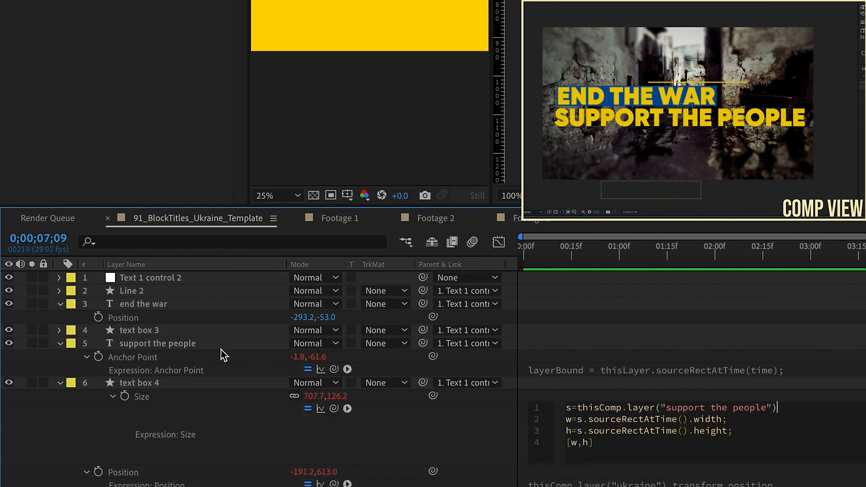
left_click(158, 386)
Step: Reveal the support the people layer's Position and link text box 4's Position to it
left_click(170, 345)
key("p")
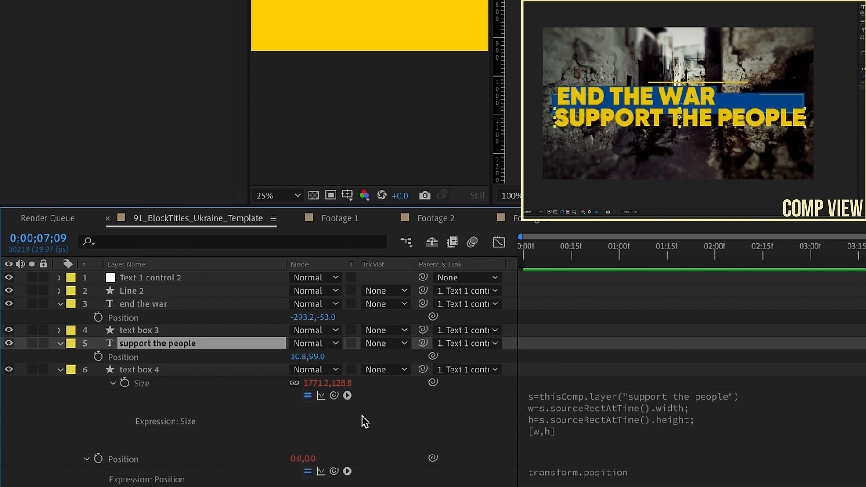
left_click_drag(431, 457, 171, 358)
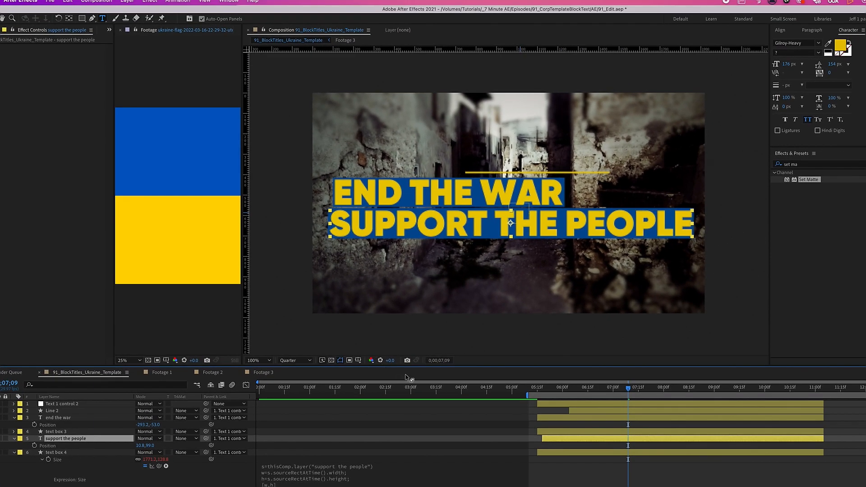
Step: Change the fill of text box 4 to the title text's yellow, E7C100, using the eyedropper
left_click(409, 391)
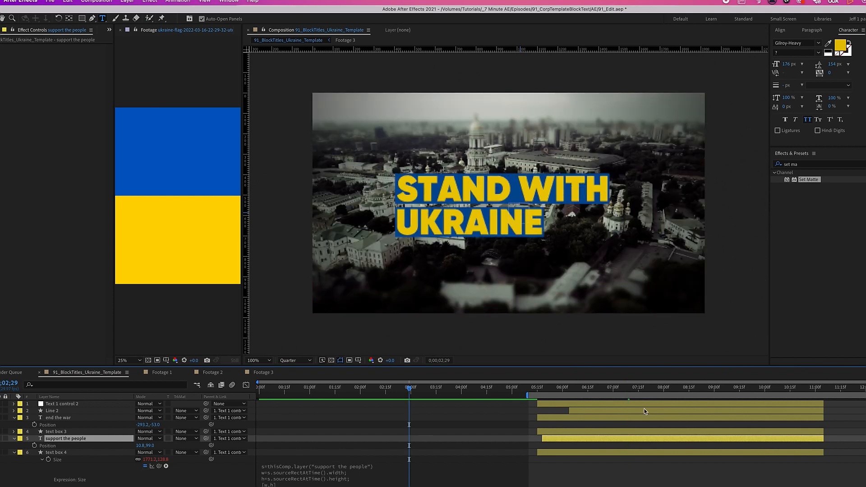
left_click(648, 389)
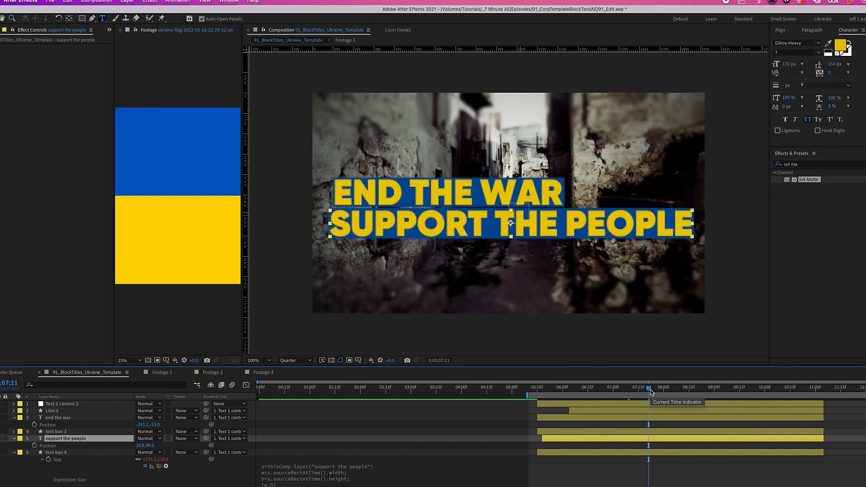
left_click(60, 453)
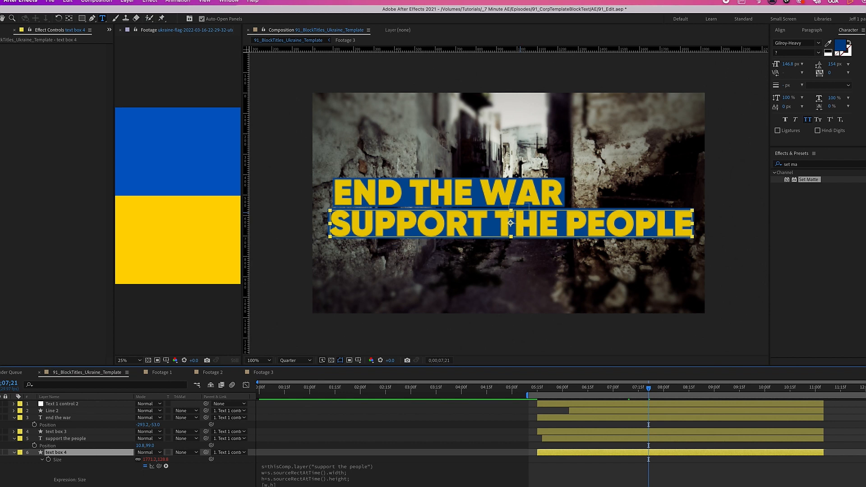
key("v")
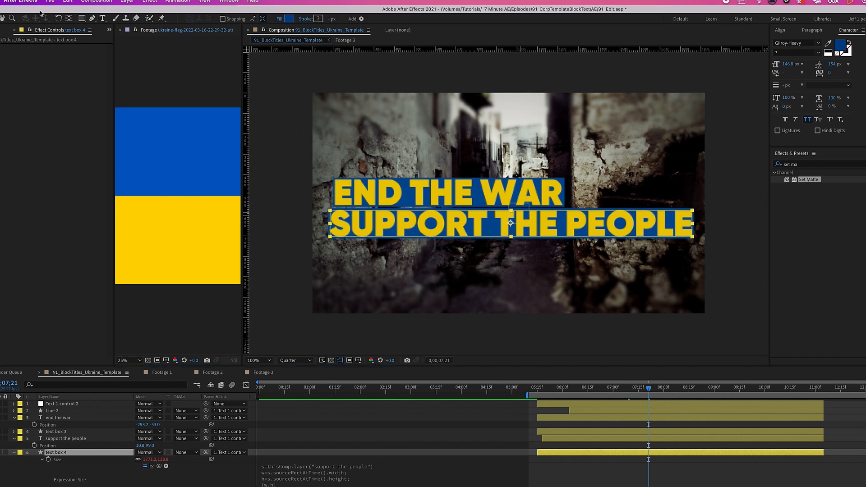
left_click(291, 20)
left_click(383, 184)
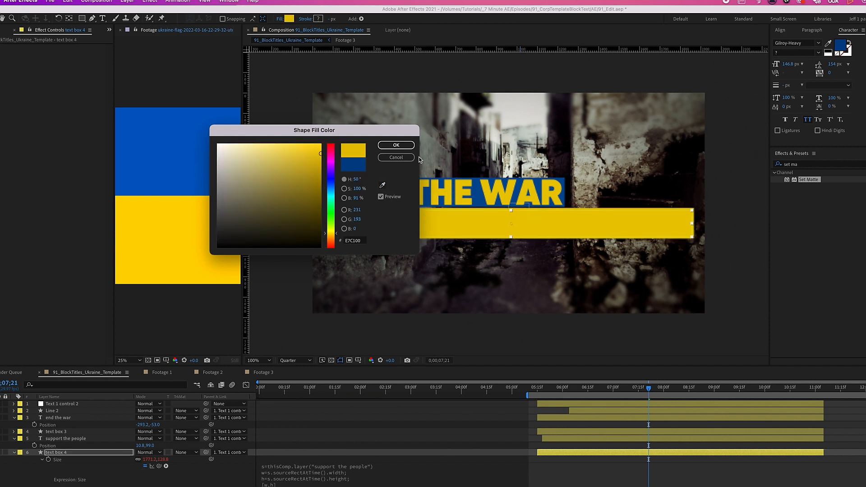
left_click(396, 144)
Step: Recolor the support the people text with the dark blue sampled from the box behind END THE WAR
left_click(72, 438)
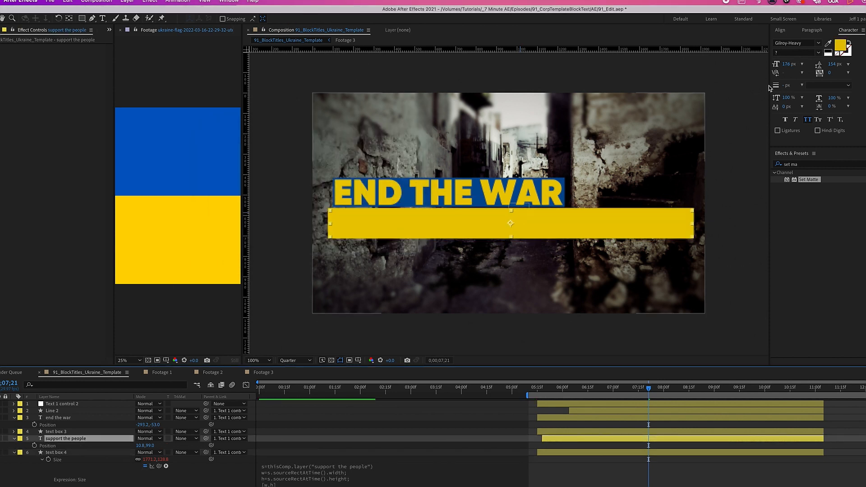
left_click(829, 44)
left_click(539, 185)
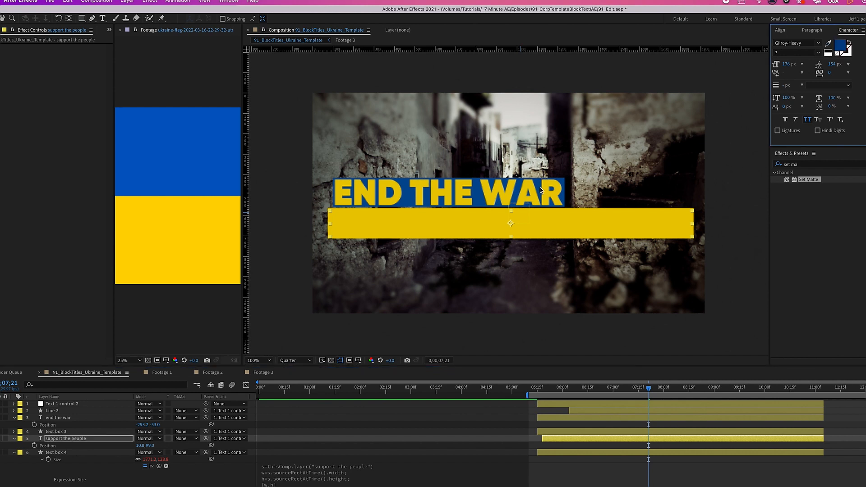
Step: Change the fill of text box 3 to the yellow E7C100, sampled from the composition
left_click(62, 432)
left_click(289, 20)
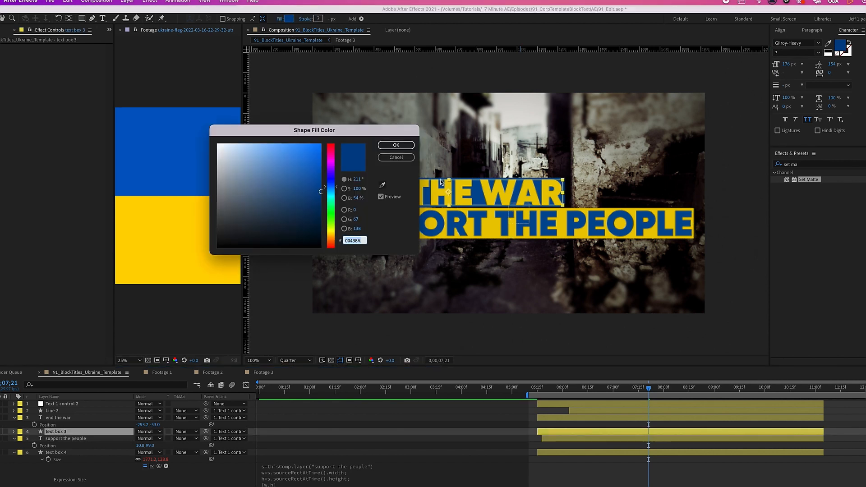
left_click(382, 185)
left_click(425, 179)
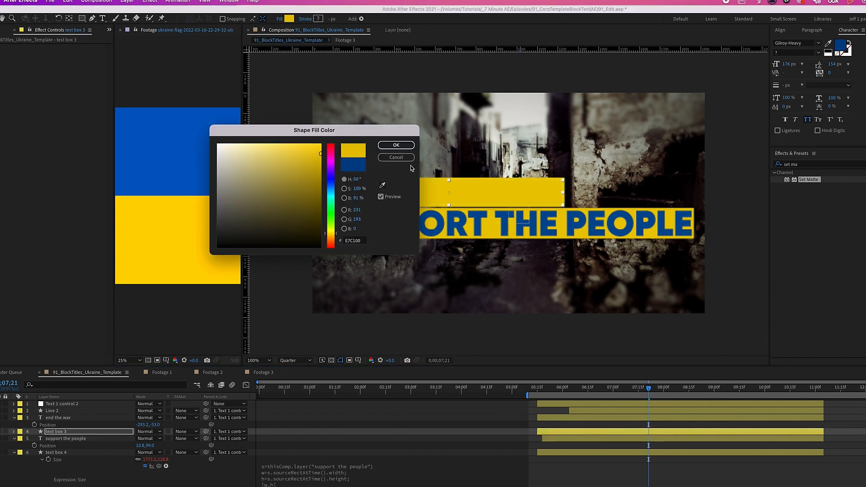
left_click(396, 145)
Step: Recolor the END THE WAR text with the dark blue sampled from the SUPPORT THE PEOPLE text
left_click(58, 418)
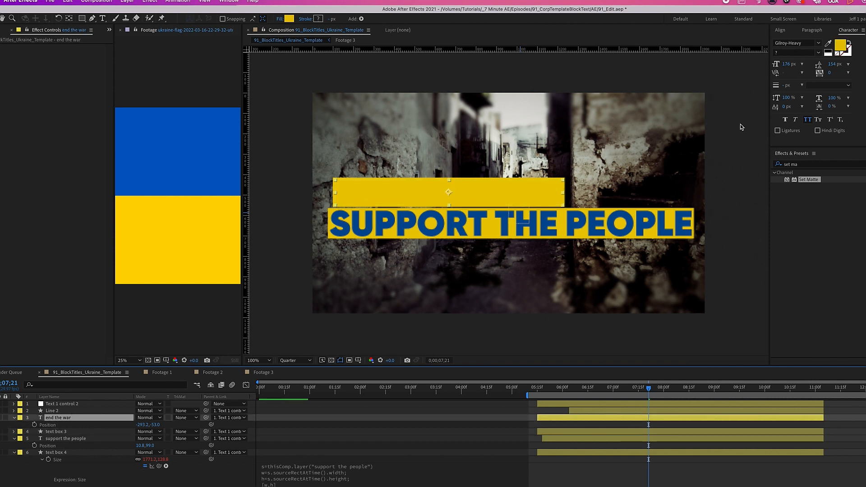
left_click(505, 212)
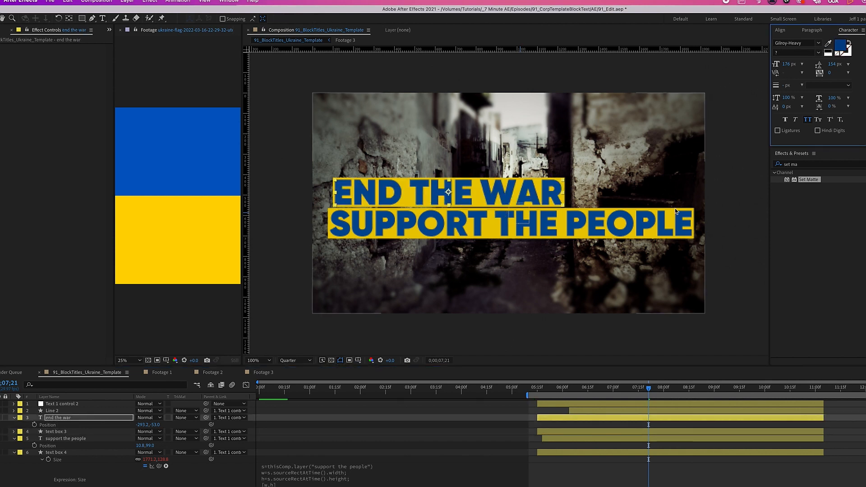
Step: Show the guides and move both endpoints of Line 2 onto the guide beneath SUPPORT THE PEOPLE, spanning roughly the box's width
key("super+Up")
left_click_drag(493, 49, 493, 51)
left_click_drag(478, 221, 474, 49)
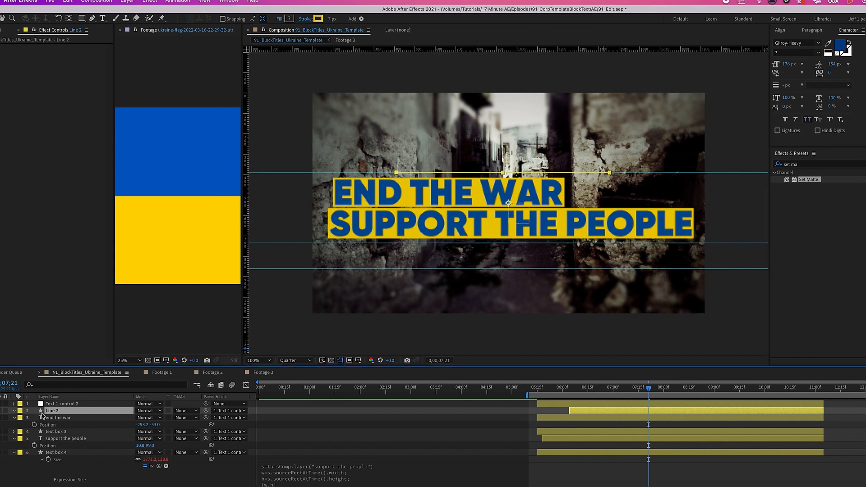
key("u")
left_click_drag(396, 172, 331, 242)
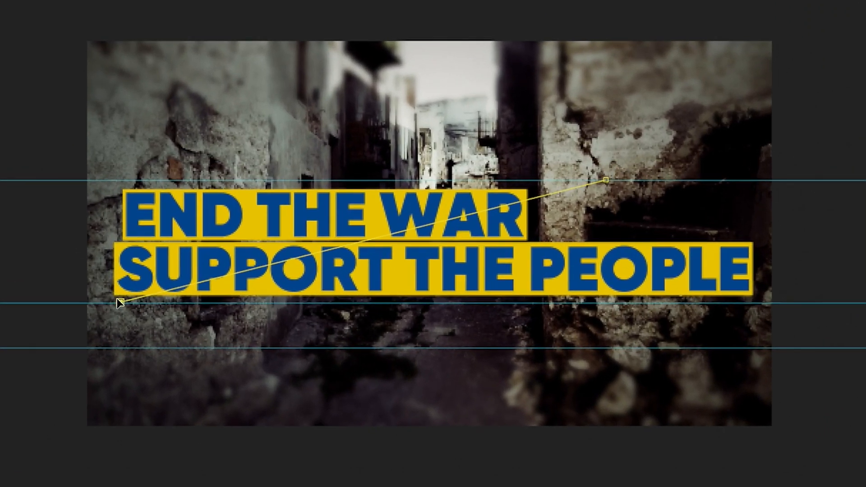
left_click_drag(117, 298, 113, 299)
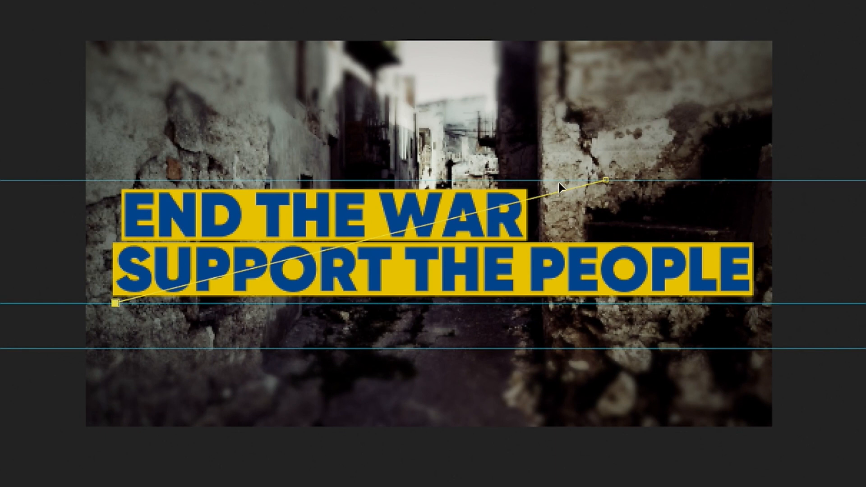
left_click_drag(608, 178, 746, 298)
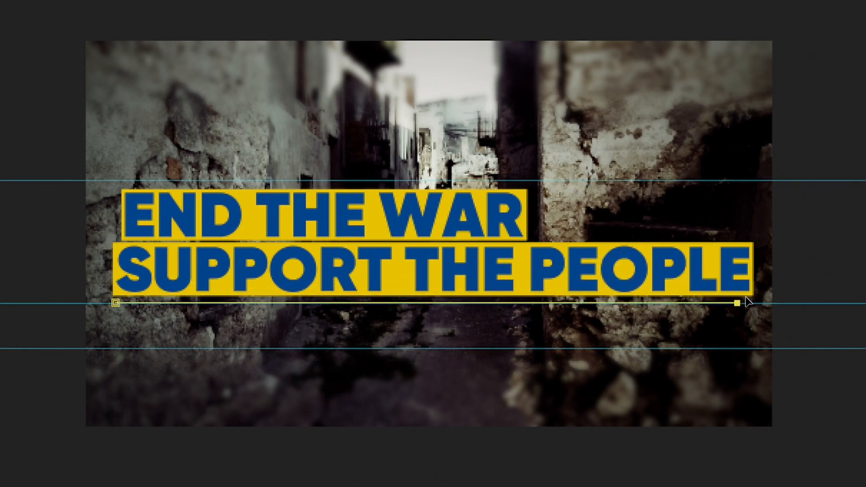
key("space")
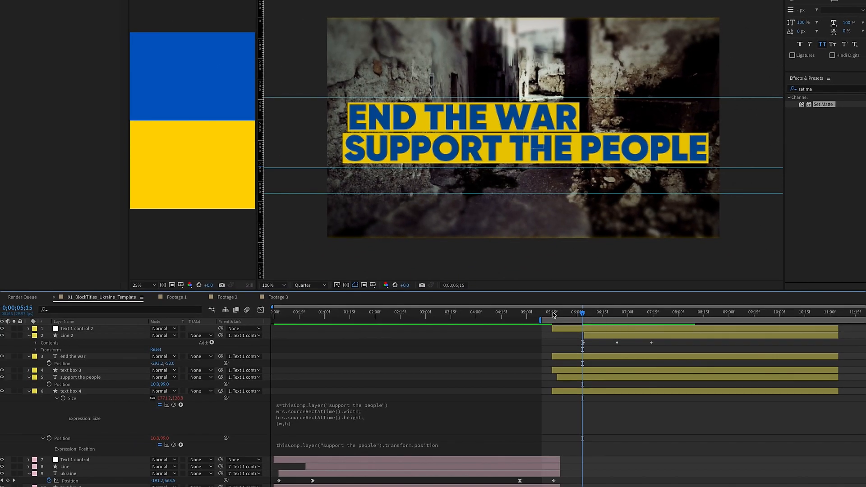
Step: Move the in-points of end the war, text box 3, support the people and text box 4 to 0;00;05;19
left_click(553, 314)
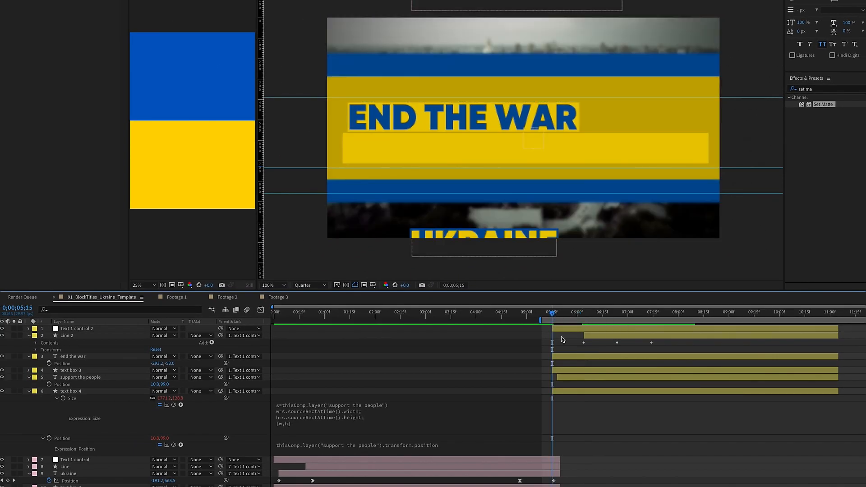
left_click(578, 331)
left_click(561, 359)
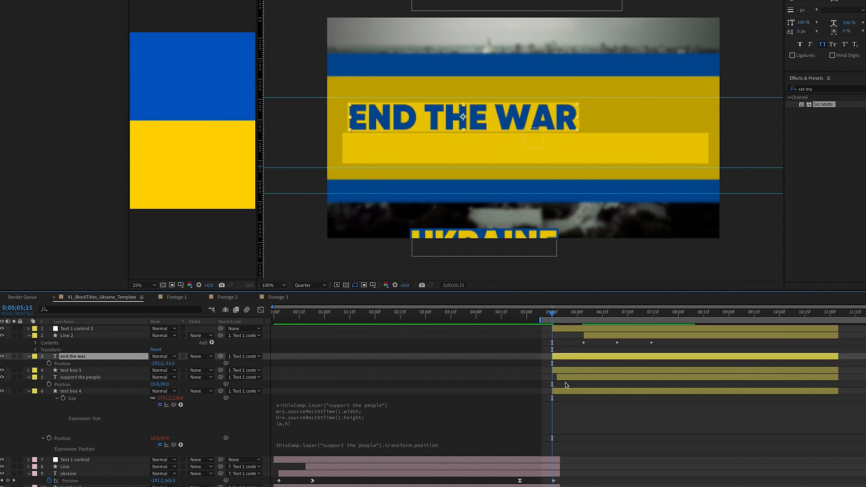
left_click(565, 390, "shift")
key("bracketleft")
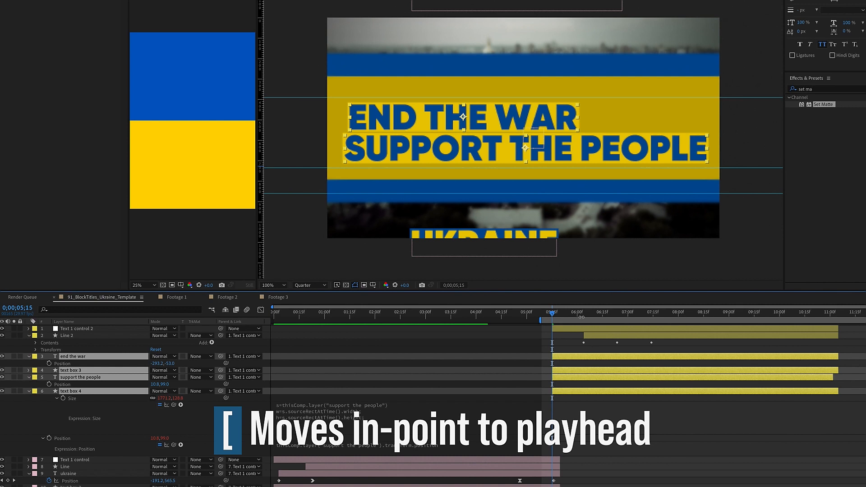
left_click_drag(554, 311, 561, 313)
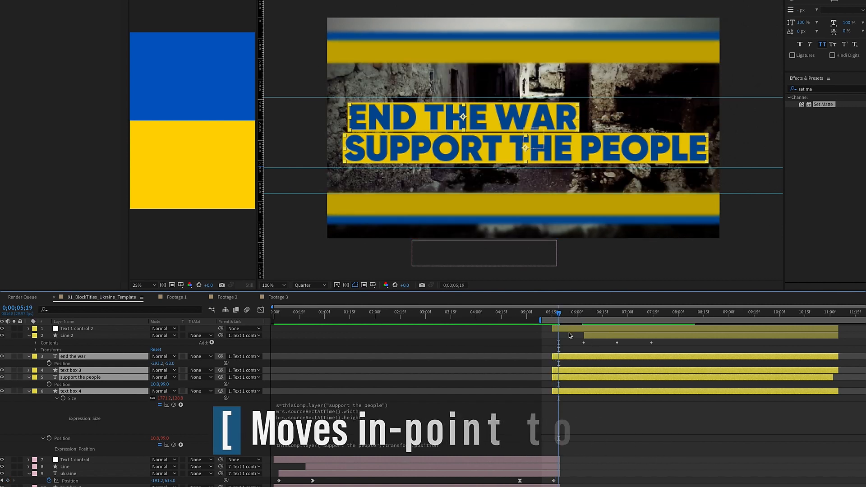
key("bracketleft")
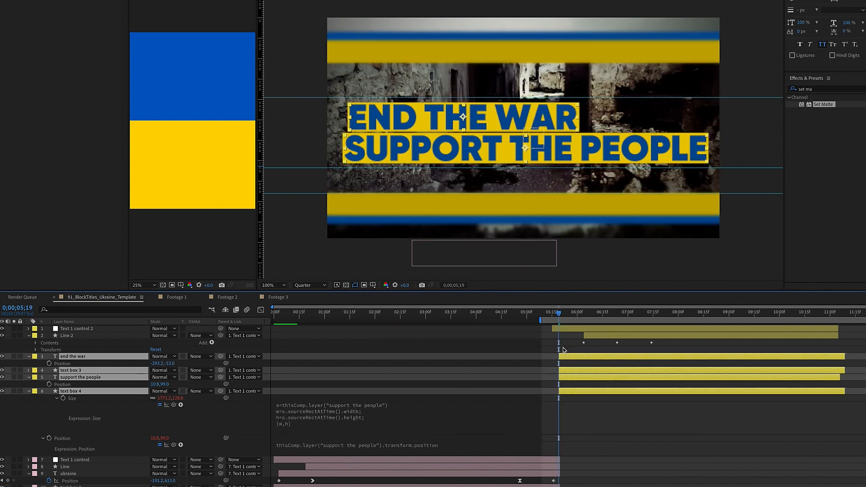
left_click(585, 349)
Step: Keyframe end the war's Position to slide in from 892.8, -53.0 at 0;00;05;19 to -293.2, -53.0 at 0;00;06;09
left_click(50, 364)
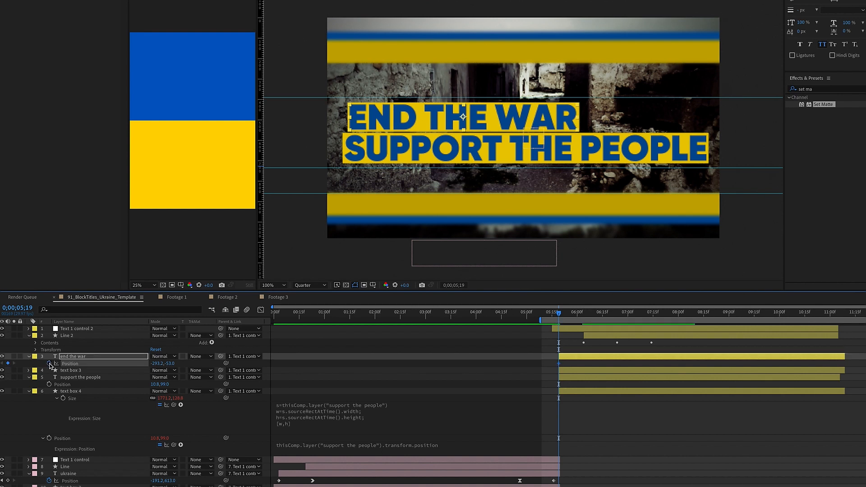
key("u")
key("u")
key("space")
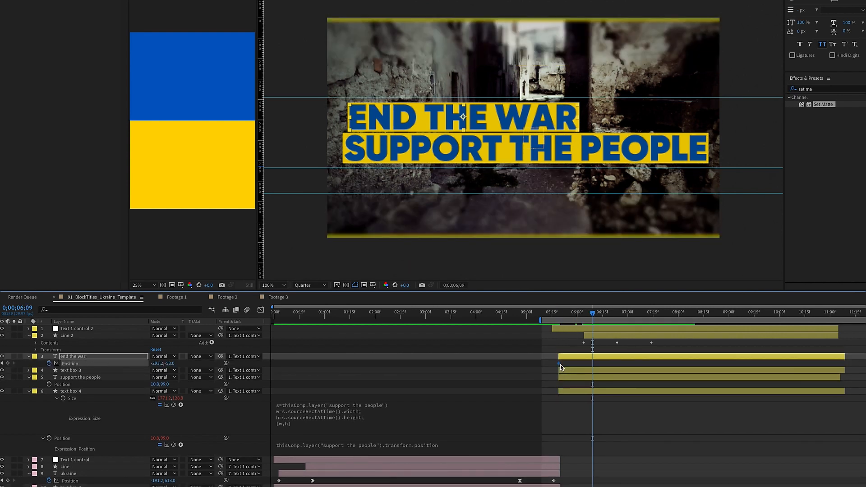
key("space")
left_click(2, 364)
left_click_drag(469, 344, 622, 343)
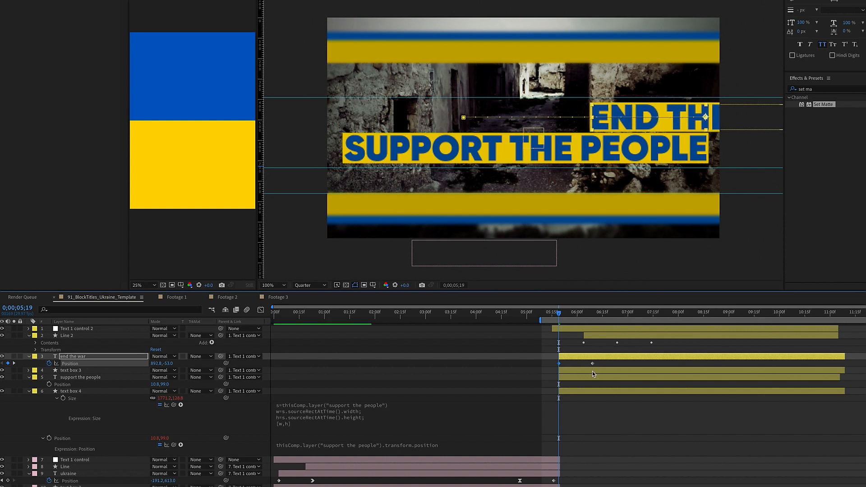
Step: Keyframe support the people's Position to slide in from -1182.2, 99.0 at 0;00;05;19 to 10.8, 99.0 at 0;00;06;09
left_click(169, 386)
left_click(100, 381)
left_click(50, 384)
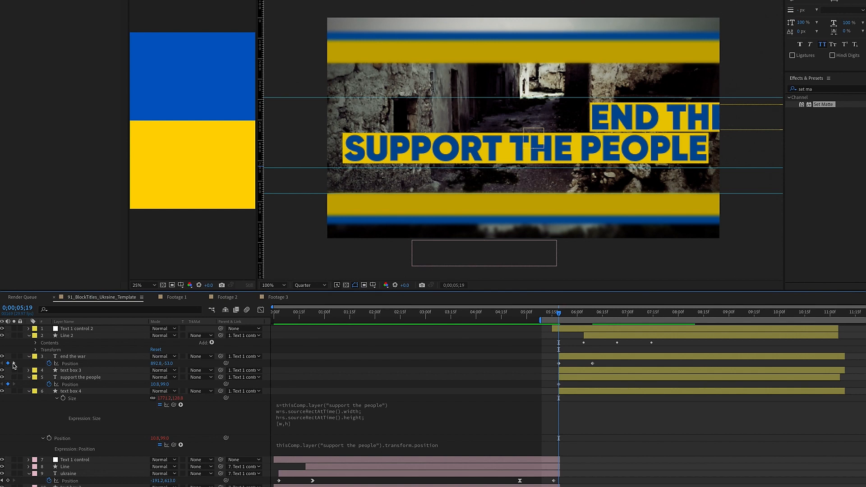
left_click(14, 363)
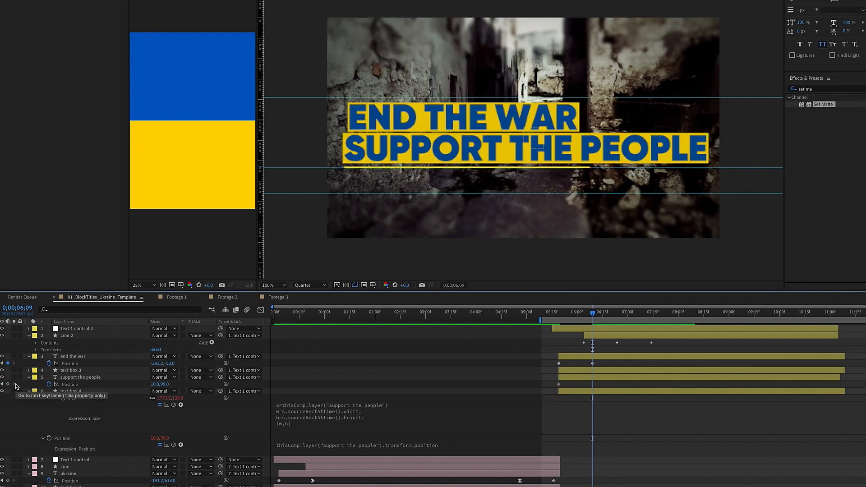
left_click(8, 384)
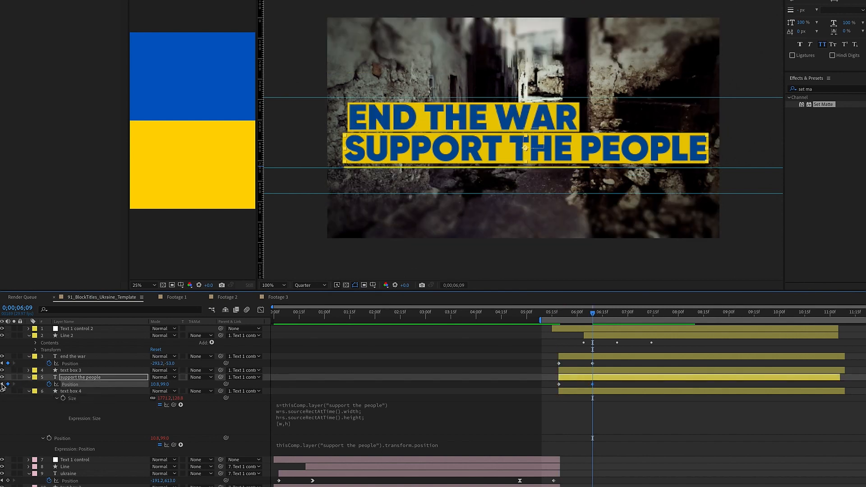
left_click(2, 384)
left_click_drag(154, 384, 95, 384)
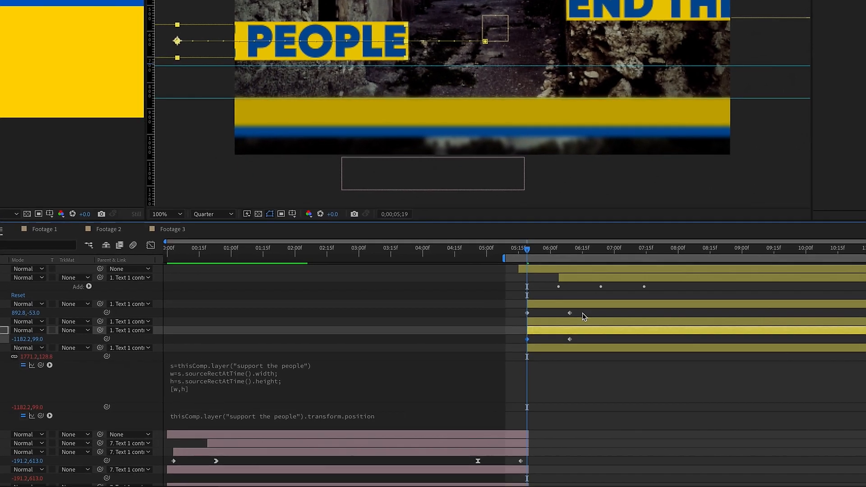
Step: Apply Easy Ease In to both layers' ending Position keyframes and lengthen their incoming influence in the speed graph
left_click_drag(582, 309, 566, 342)
right_click(549, 297)
mouse_move(618, 458)
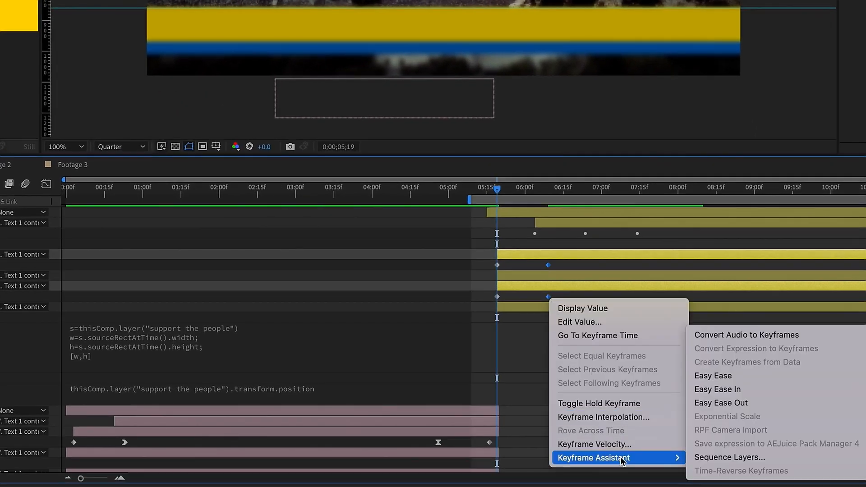
left_click(722, 392)
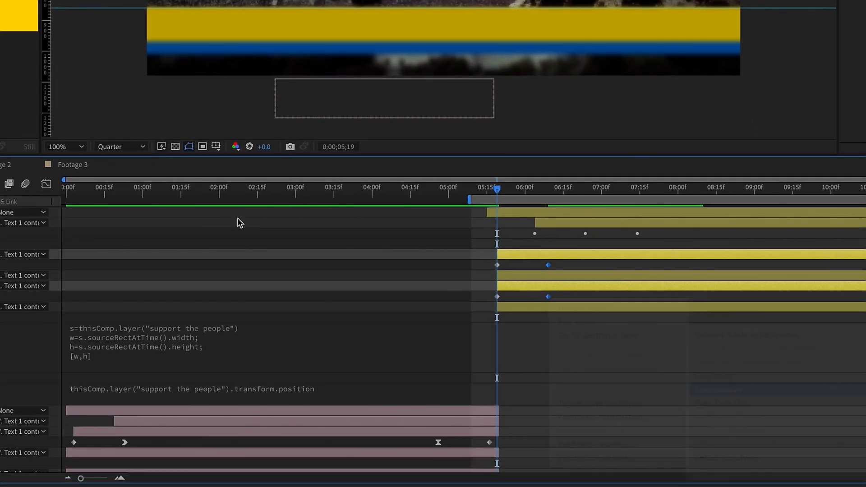
left_click(46, 184)
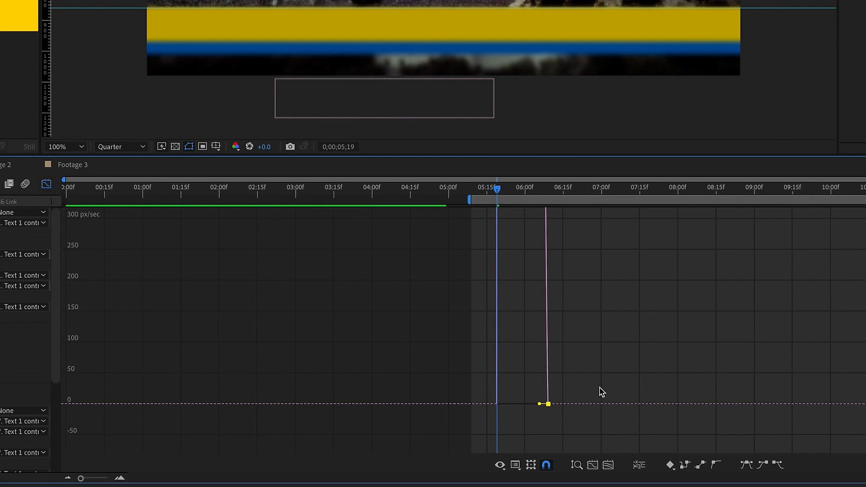
left_click_drag(540, 404, 439, 392)
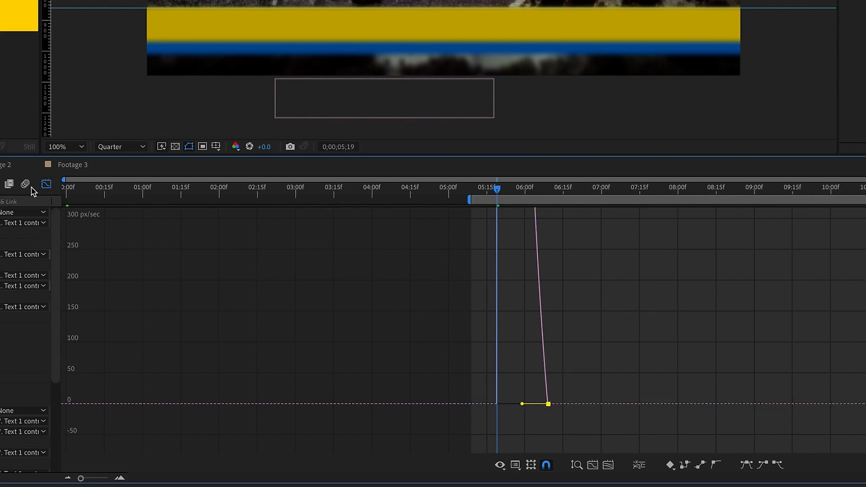
left_click(46, 184)
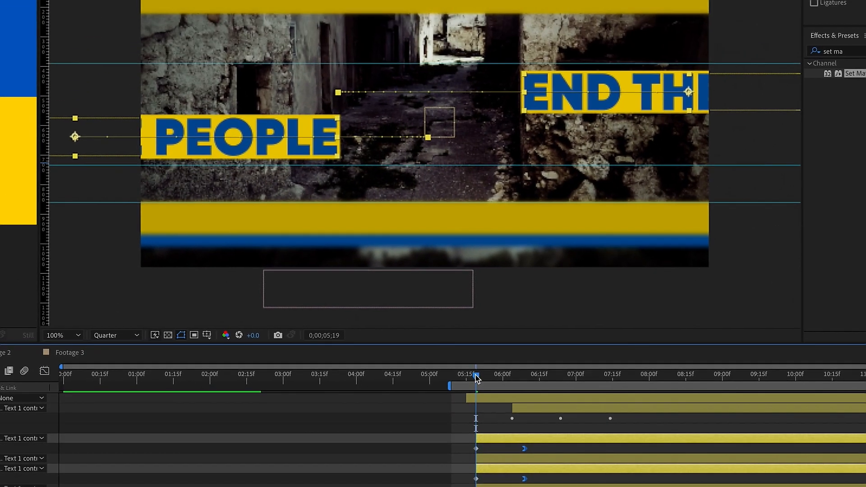
Step: Preview the eased slide-in of both title lines and return the playhead to 0;00;05;19
key("space")
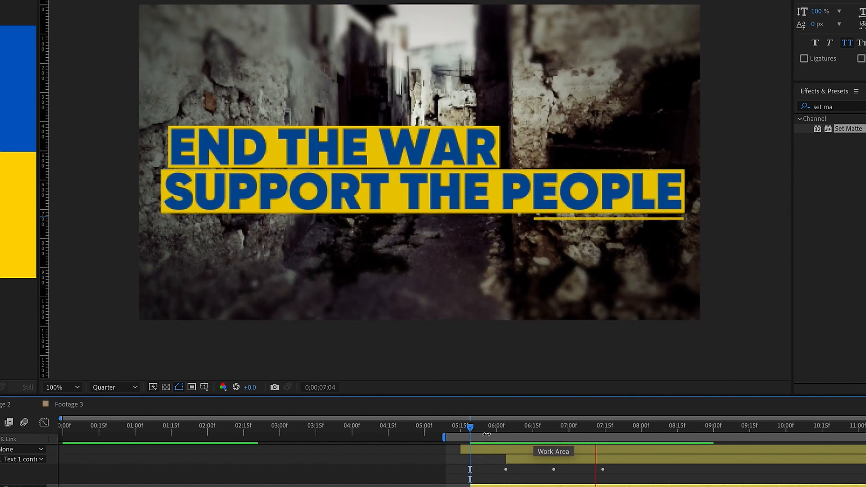
left_click(465, 427)
key("space")
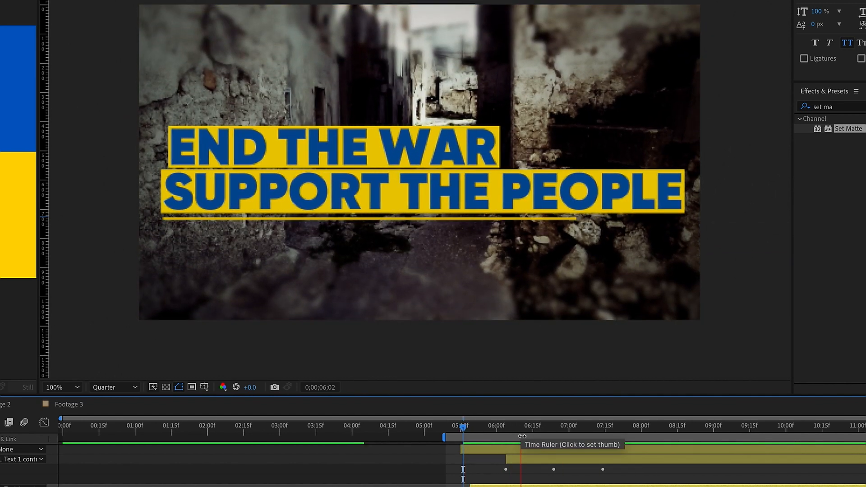
left_click(471, 426)
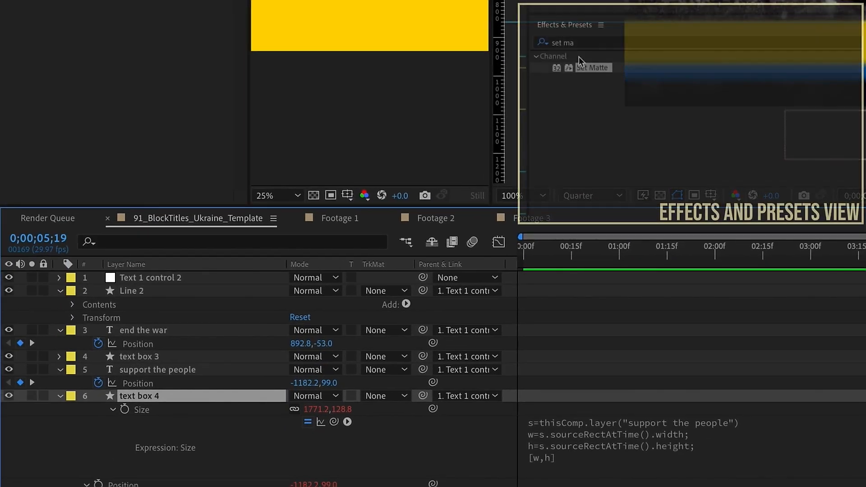
Step: Find the fade in presets and apply Fade In+Out - frames to text box 4
left_click(583, 41)
type("fade")
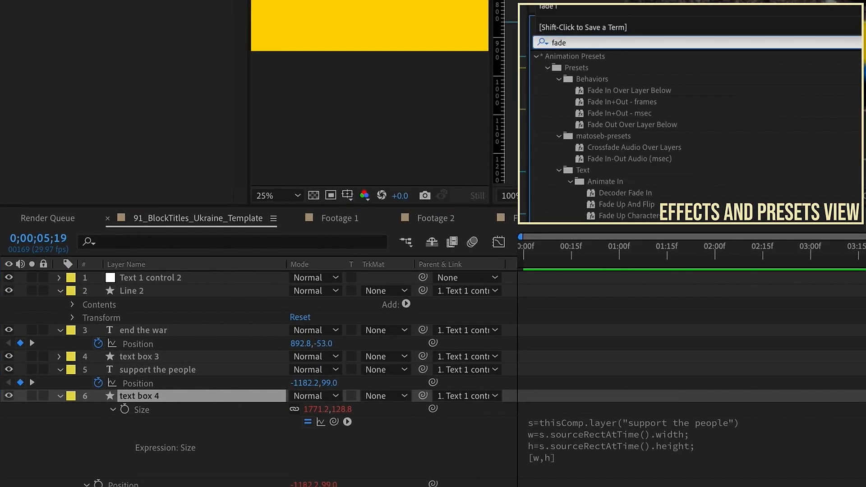
type(" in")
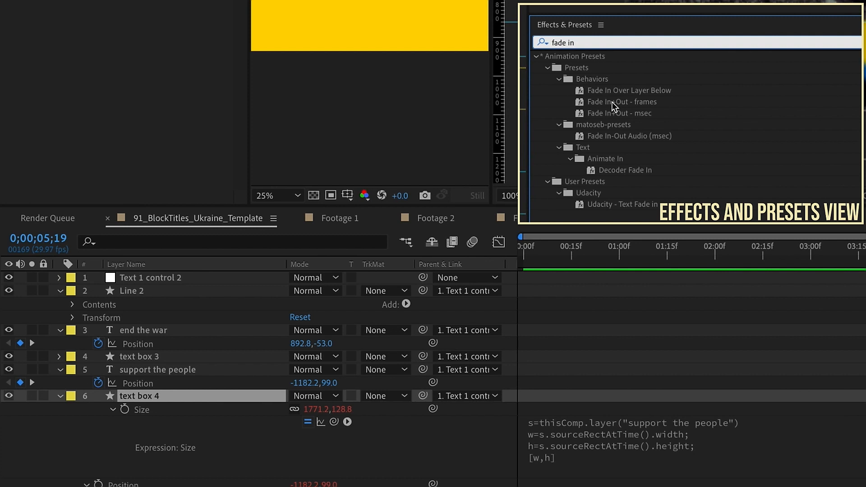
double_click(638, 103)
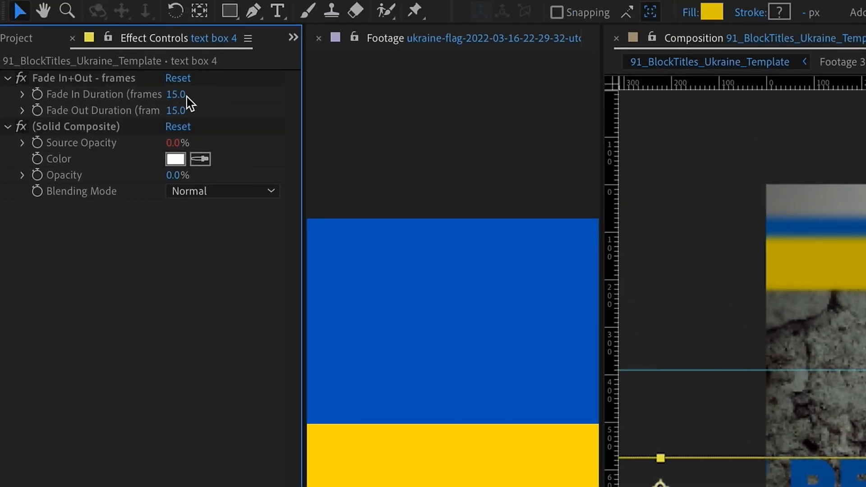
Step: Set both the fade in and fade out durations of text box 4 to 5 frames
left_click(180, 96)
type("5")
key("Tab")
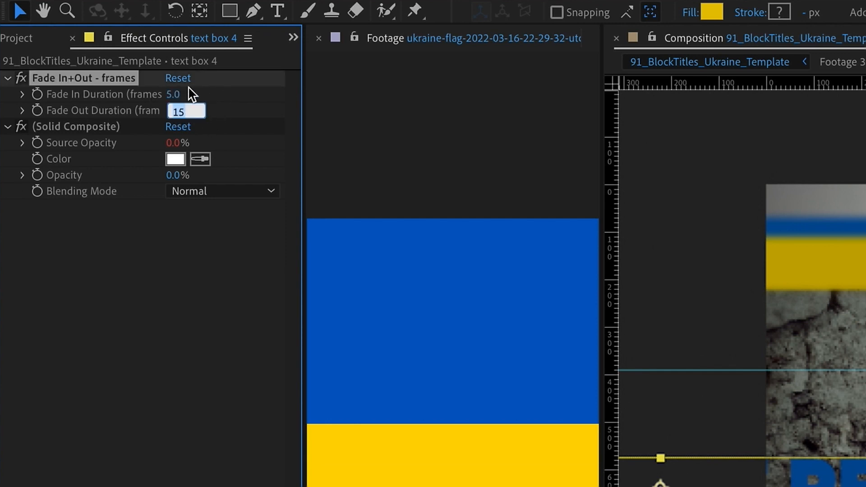
type("5")
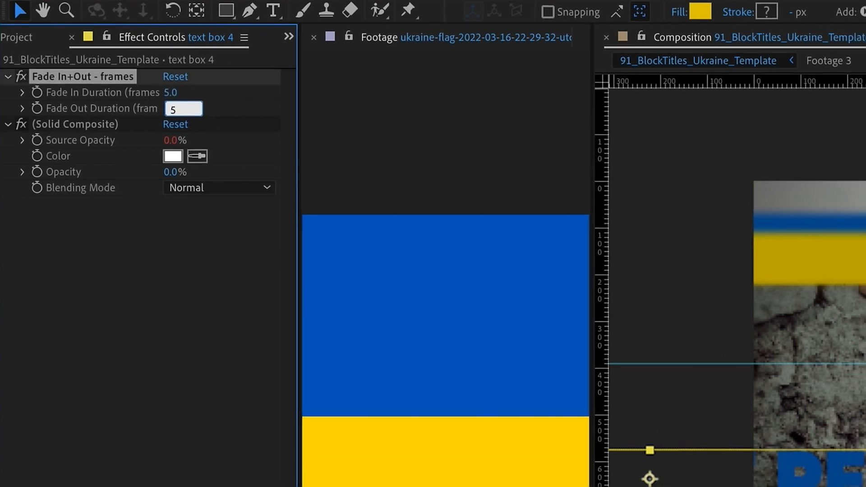
key("Return")
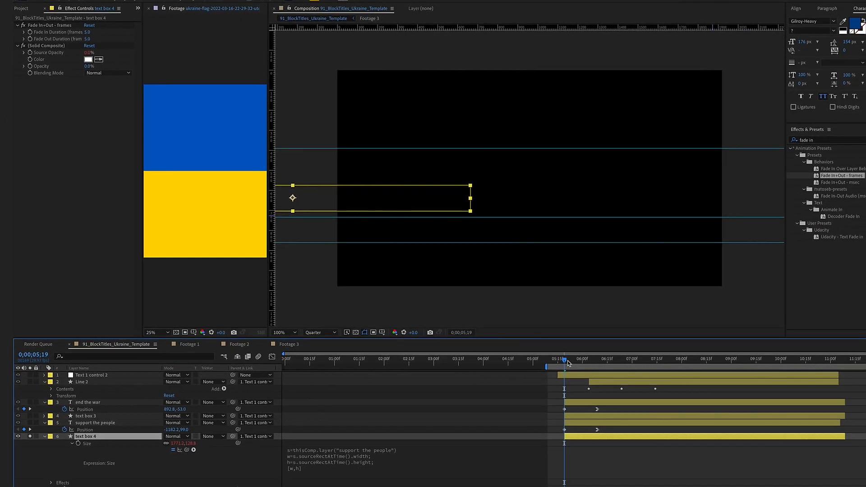
Step: Scrub through the start of text box 4 and near its end to check the fade
left_click_drag(564, 359, 576, 360)
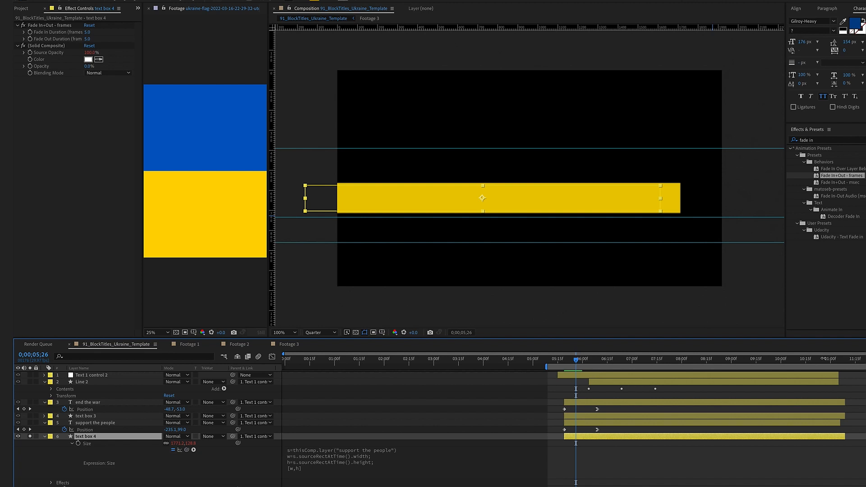
left_click(832, 360)
mouse_move(833, 360)
left_mouse_down()
mouse_move(843, 360)
mouse_move(830, 360)
left_mouse_up()
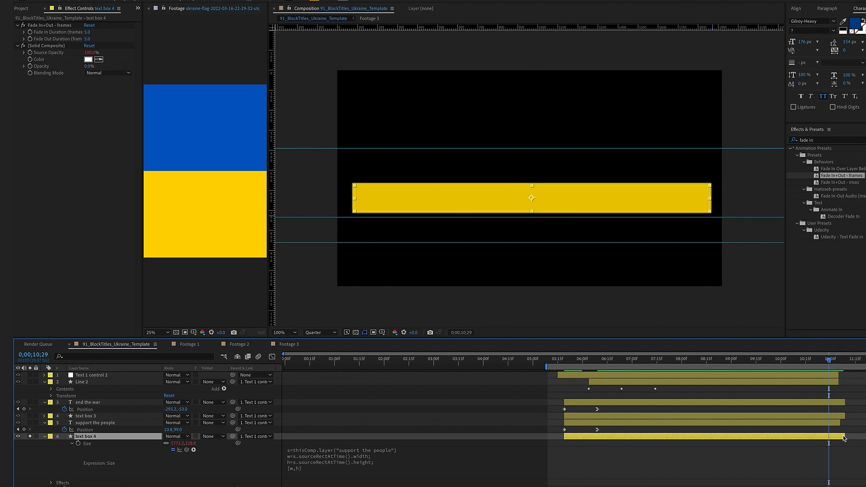
Step: Try trimming the end of text box 4 to just past 0;00;09;15, check its fade out and undo the trim
left_click_drag(845, 438, 761, 437)
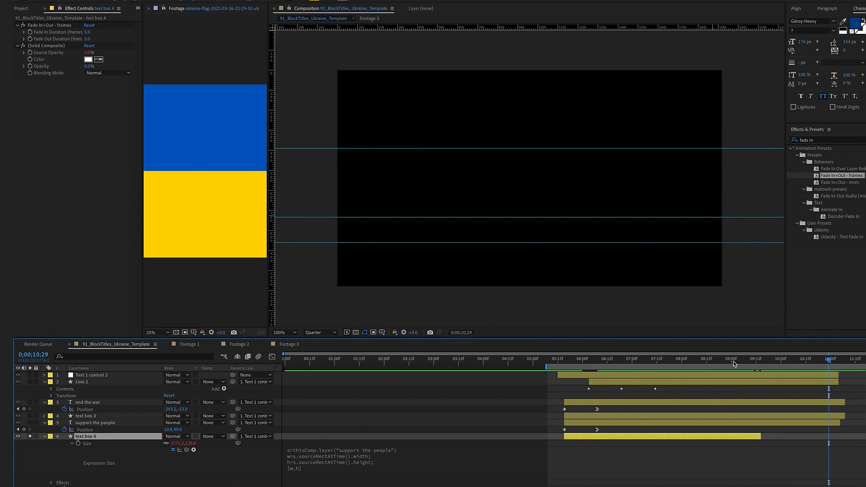
left_click(738, 360)
left_click_drag(743, 364, 757, 366)
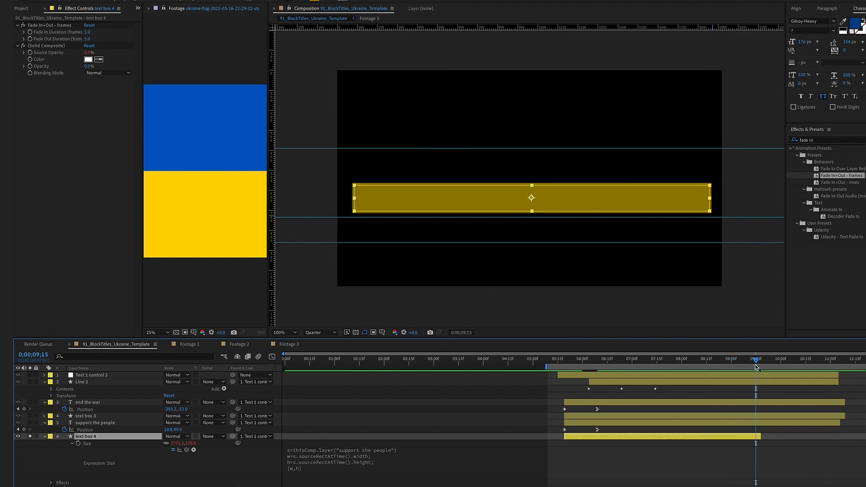
key("ctrl+z")
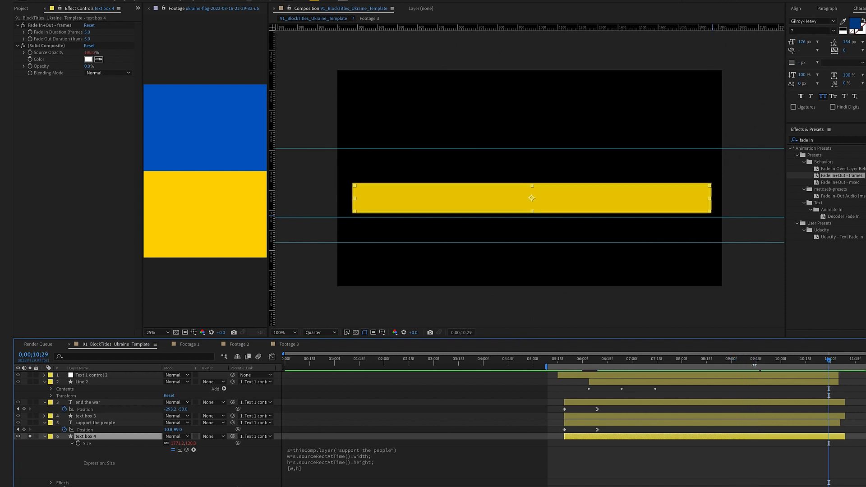
Step: Unsolo text box 4 and copy its Fade In+Out and Solid Composite effects to end the war, text box 3 and support the people
left_click(30, 436)
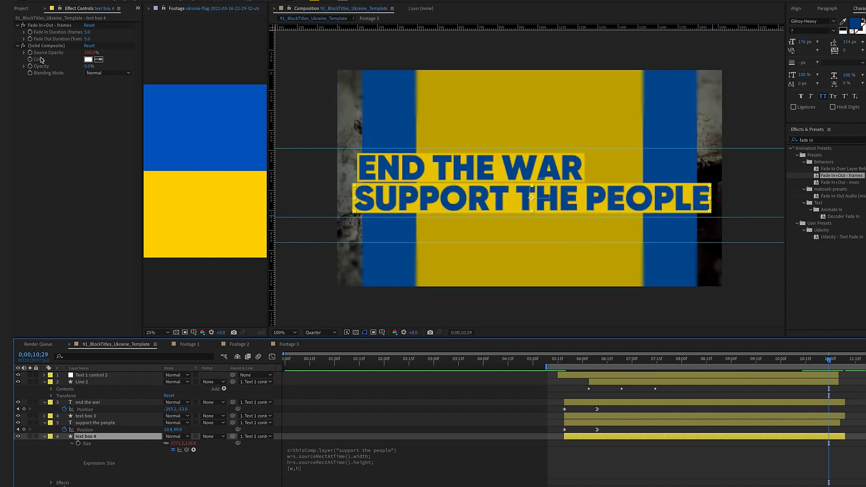
left_click(43, 25)
left_click(43, 45, "shift")
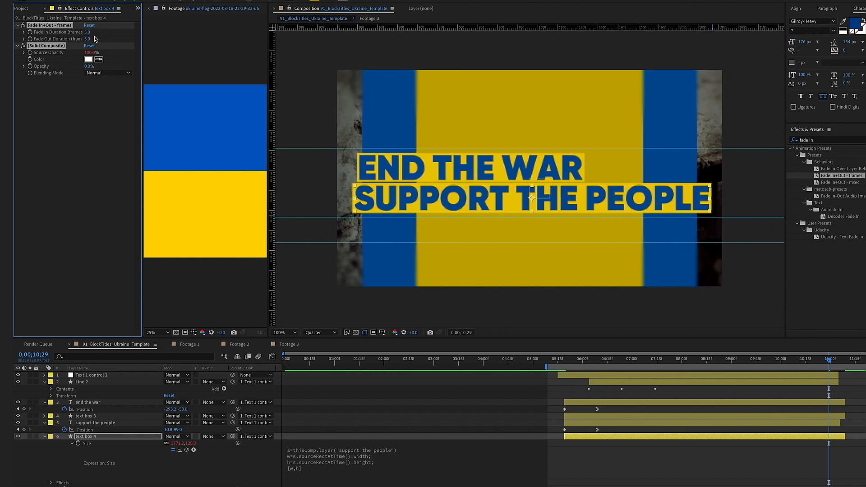
left_click(115, 437)
left_click(578, 402)
left_click(581, 424, "shift")
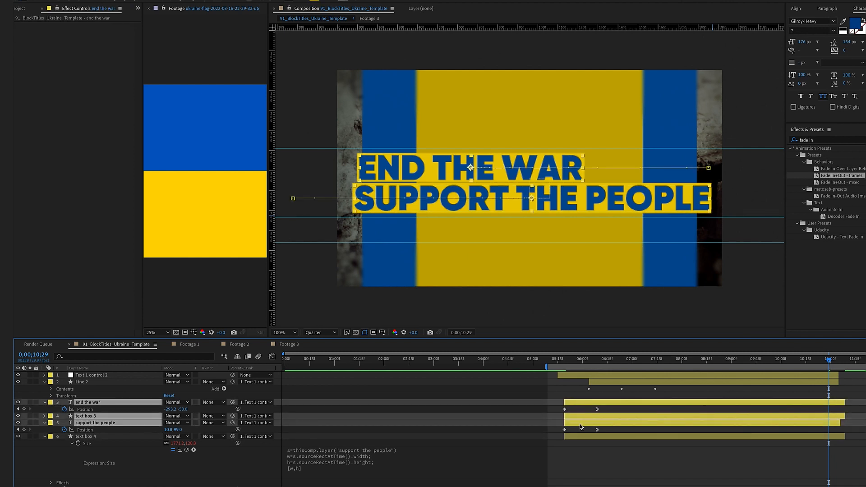
key("ctrl+v")
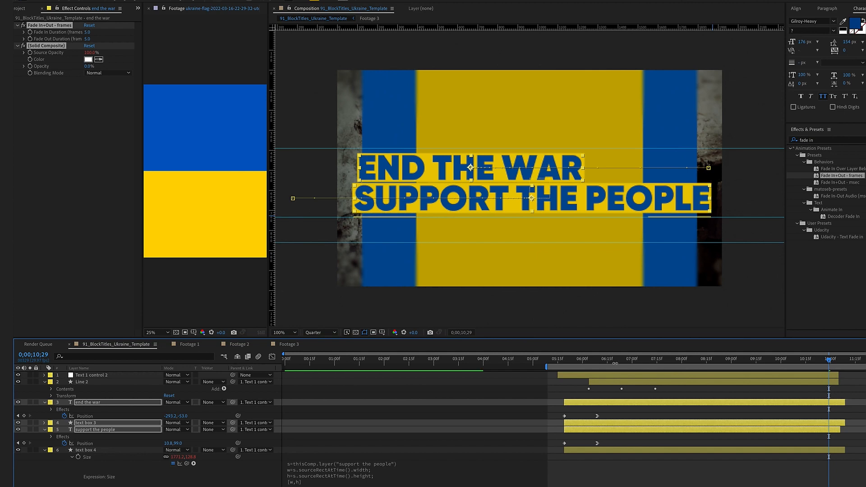
Step: Preview the title from 0;00;05;21 to check the fades, and leave the playhead at 0;00;06;09
left_click(566, 361)
left_click_drag(567, 362, 568, 359)
key("space")
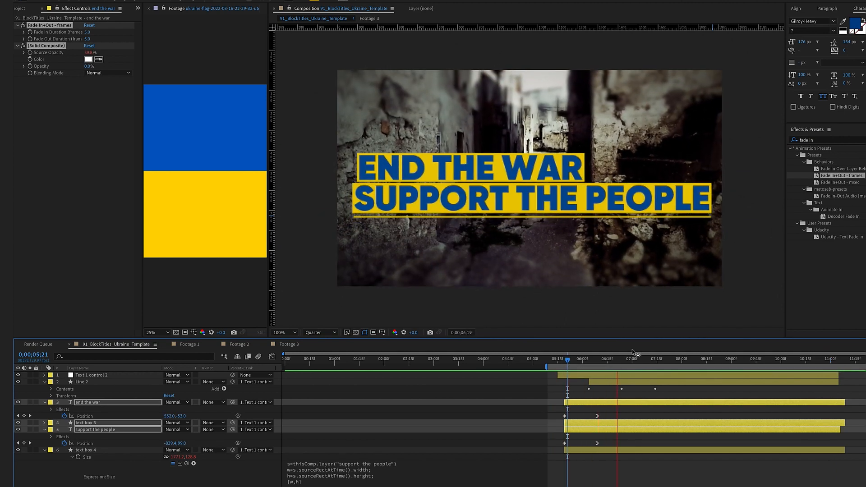
left_click(598, 361)
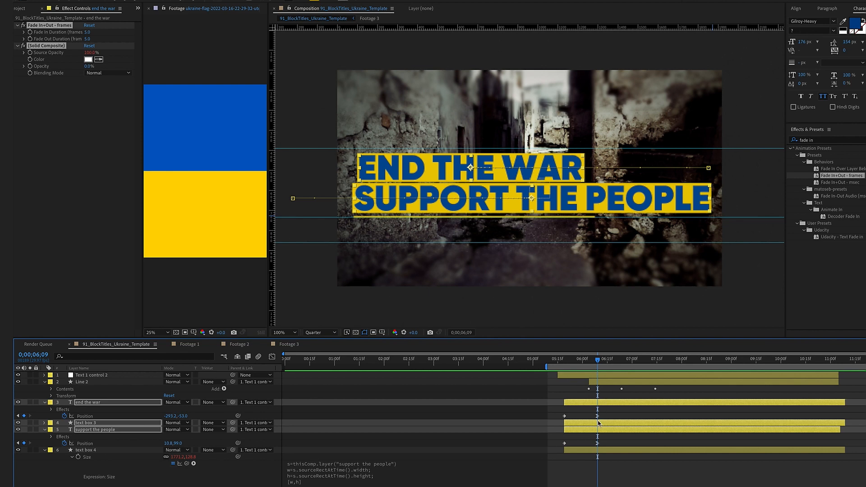
Step: Move the final Position keyframes of end the war and support the people to about 0;00;07;00
key("u")
key("u")
left_click_drag(606, 407, 631, 409)
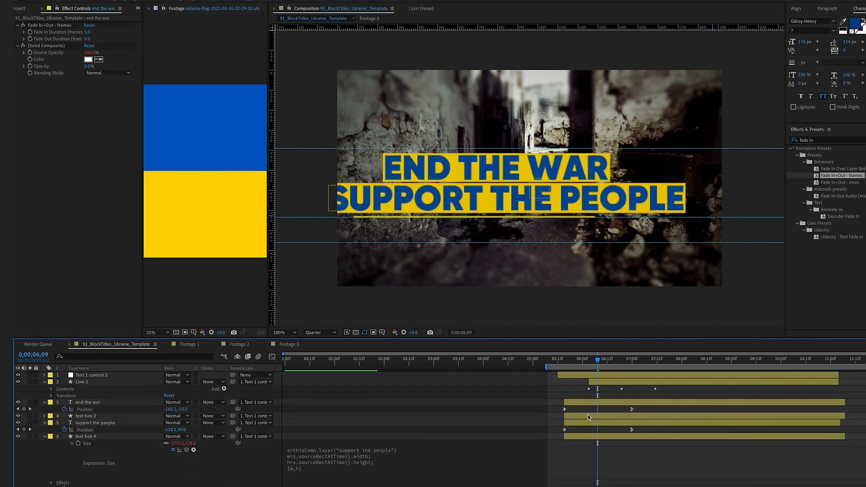
Step: Shift the end the war and text box 3 layers about nine frames later and preview the staggered entrance
left_click(588, 416)
left_click(579, 402, "shift")
left_click_drag(580, 402, 594, 403)
key("space")
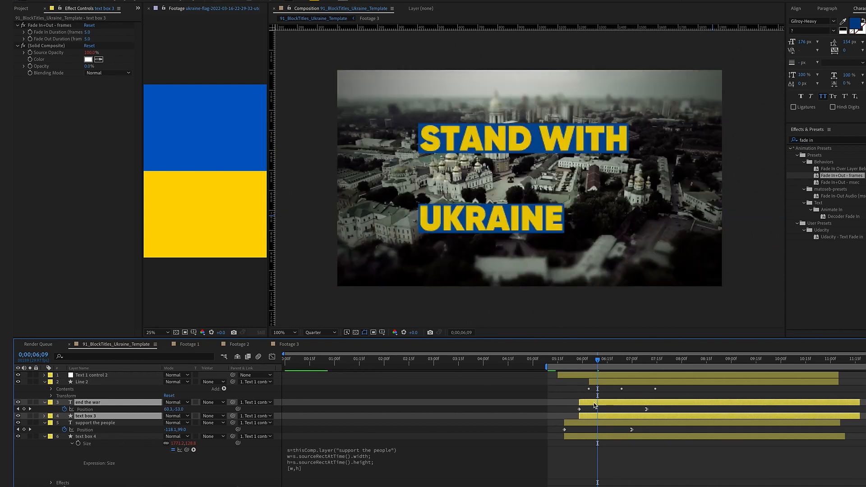
key("space")
Step: Stagger the layers so support the people and text box 4 start about ten frames after end the war and text box 3, and preview
left_click(583, 423)
left_click(579, 436, "shift")
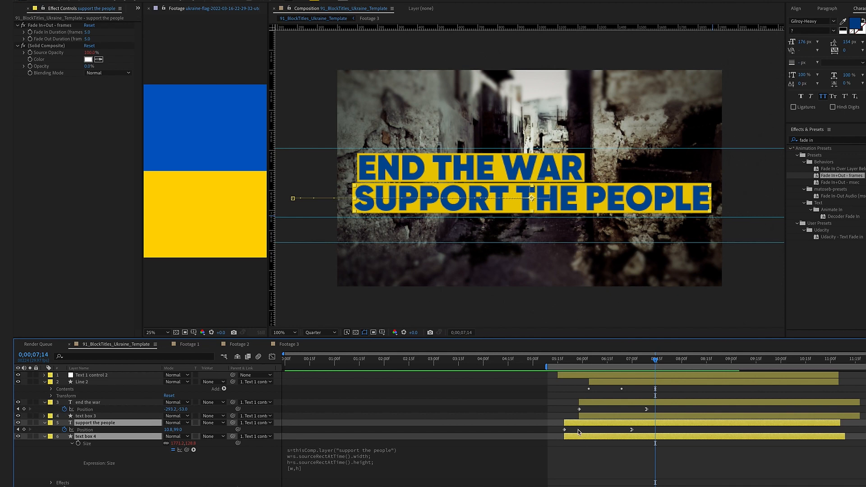
left_click_drag(587, 422, 573, 403)
left_click(589, 415)
left_click(589, 401, "shift")
key("space")
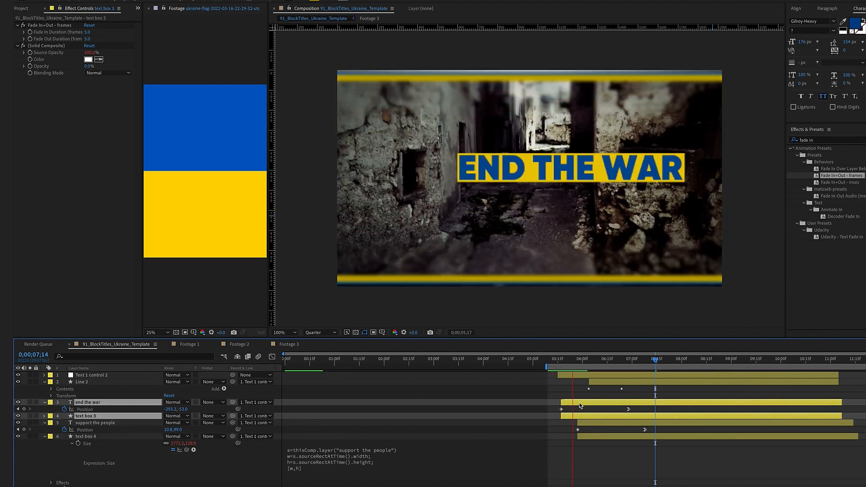
Step: Shift the Line 2 layer to start at 0;00;06;23 and preview the underline's entrance
left_click(619, 359)
left_click(600, 383)
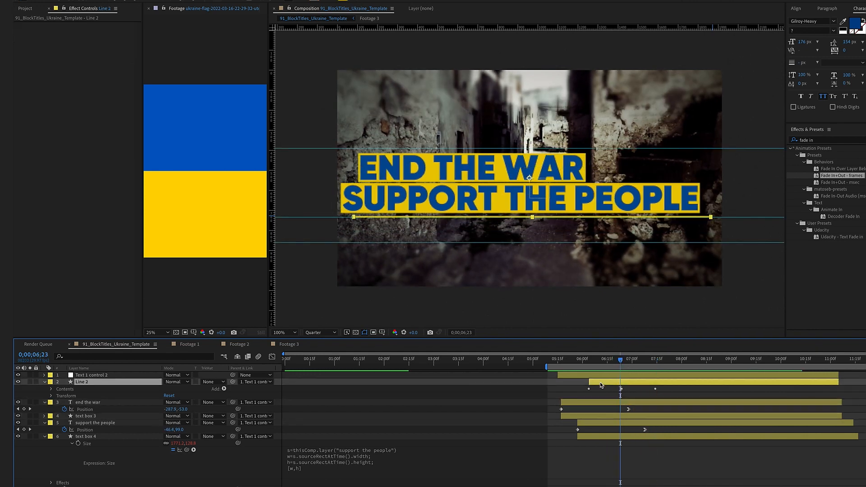
left_click_drag(600, 382, 634, 379)
left_click(597, 359)
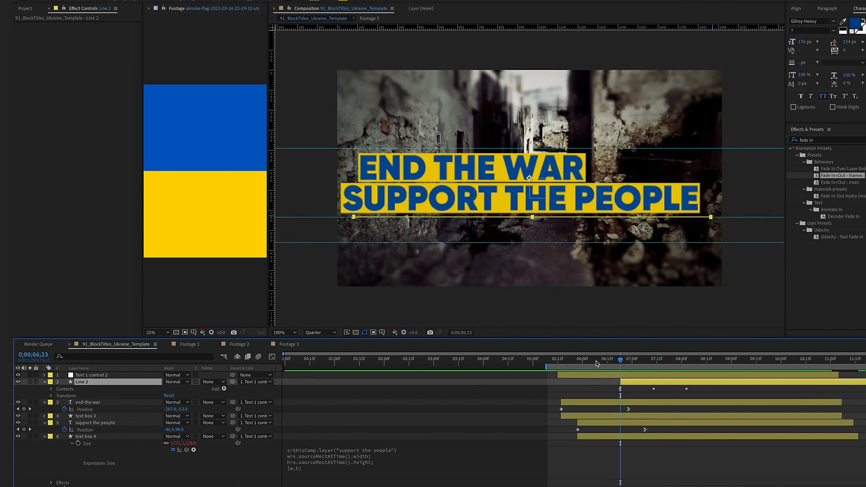
key("space")
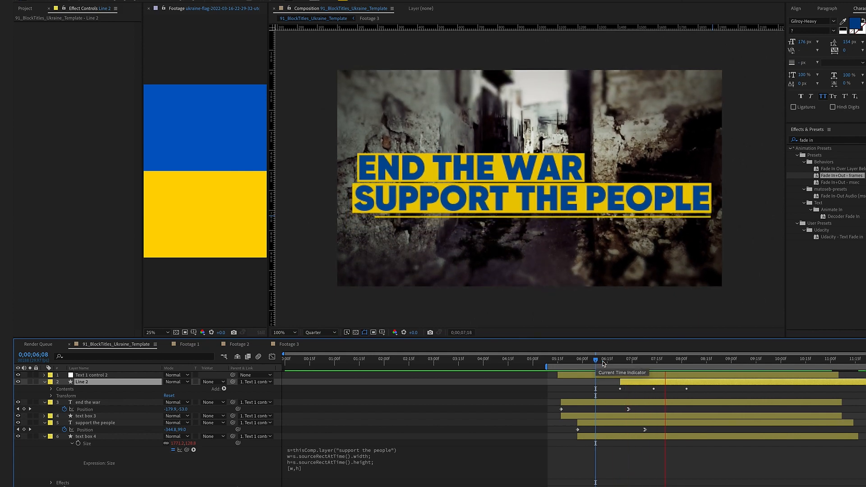
key("space")
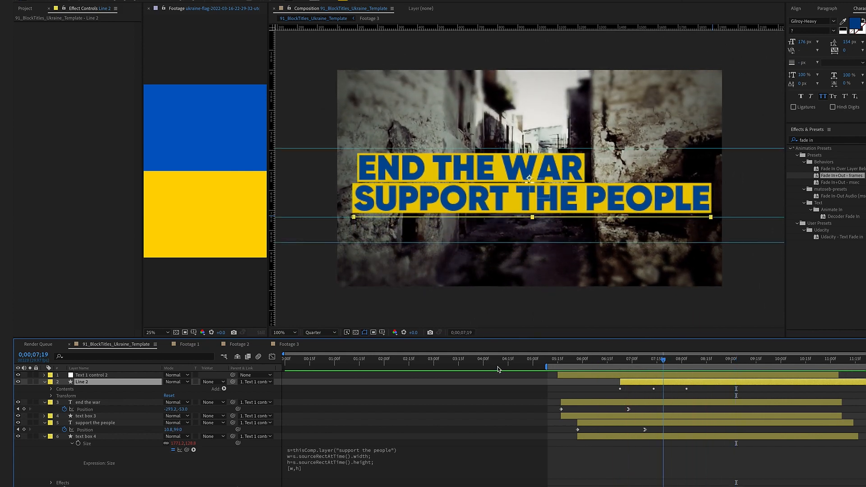
Step: Compare with the first title's frame, and at 0;00;07;26 raise Text 1 control 2 to position 960, 182
left_click(435, 361)
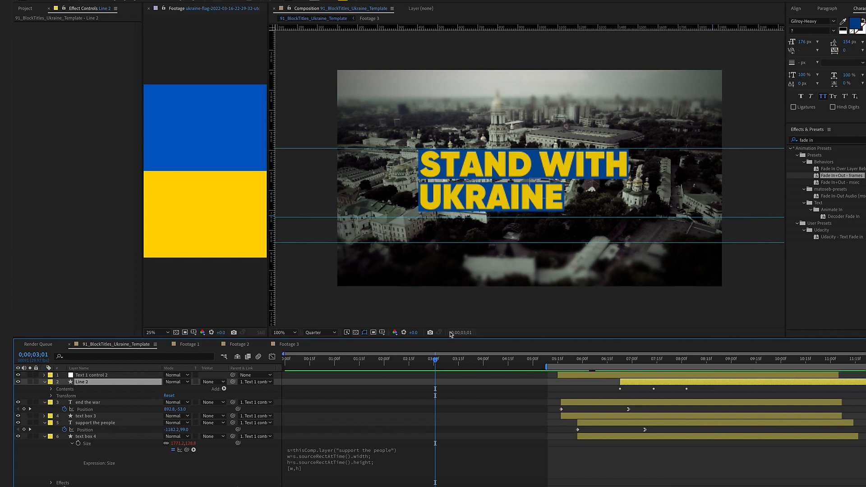
left_click(676, 364)
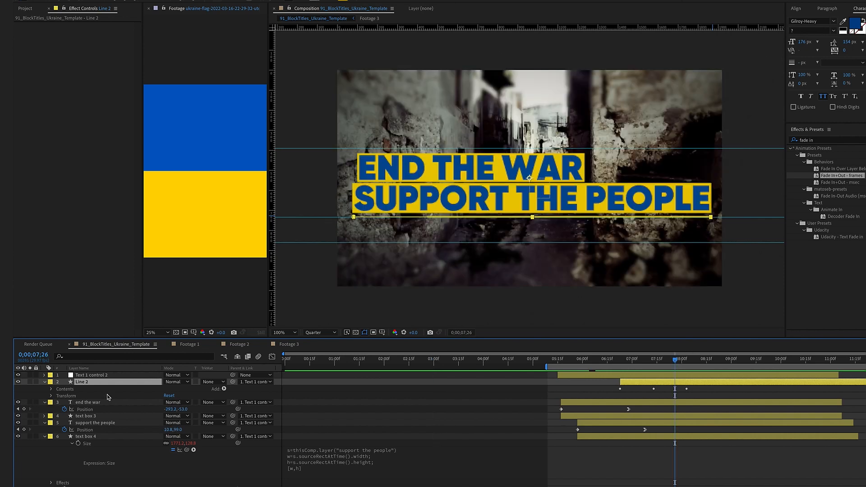
left_click(97, 375)
key("p")
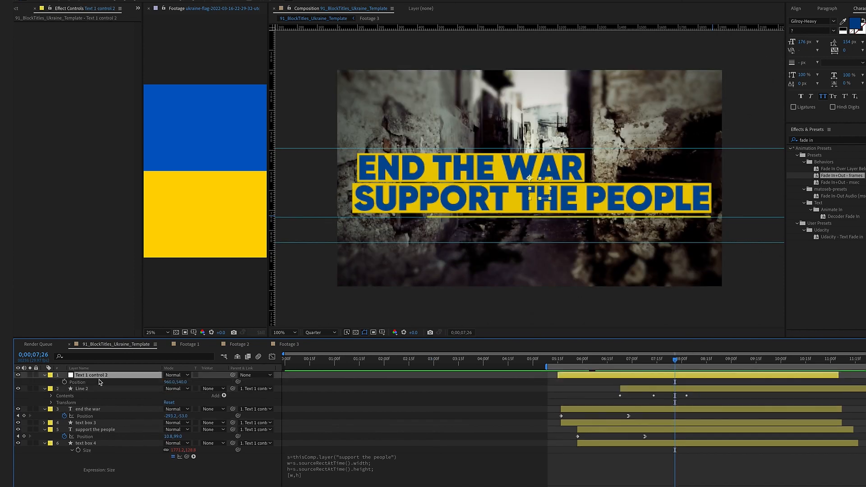
left_click_drag(173, 382, 62, 358)
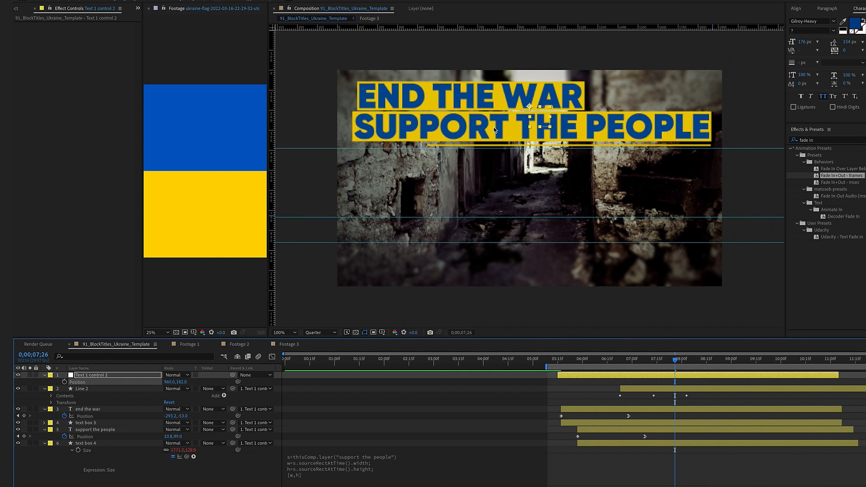
Step: Shift all of end the war's Position keyframes together so the line sits at about -319.2, -65, aligned with the lower line
left_click(89, 409)
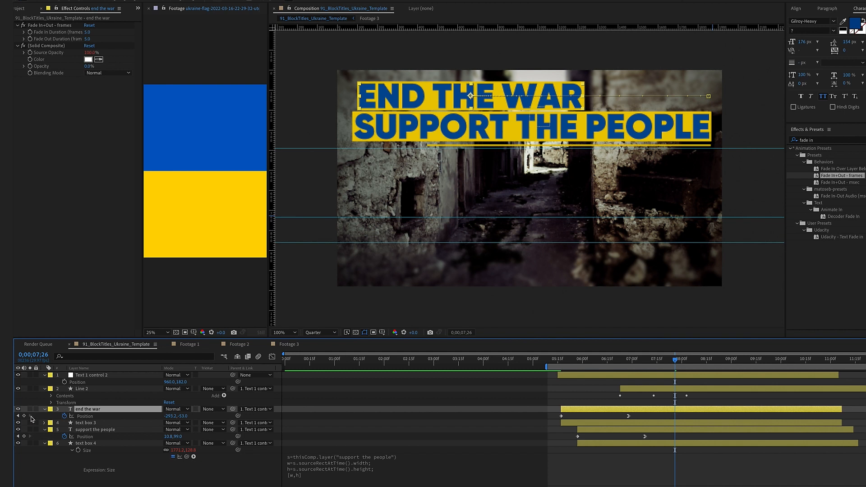
left_click(24, 416)
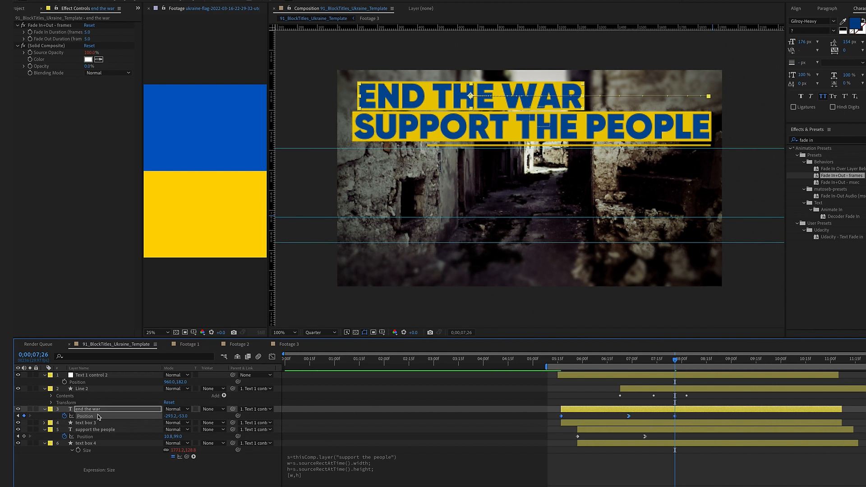
left_click_drag(171, 421, 158, 415)
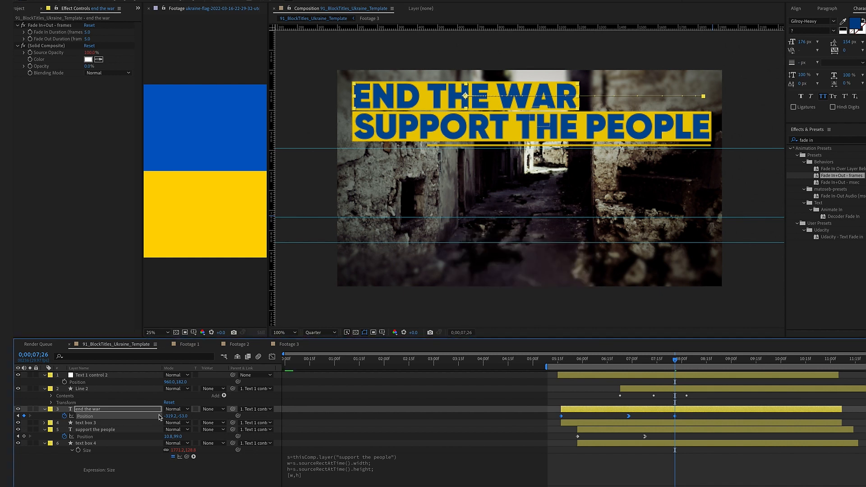
left_click_drag(182, 416, 179, 416)
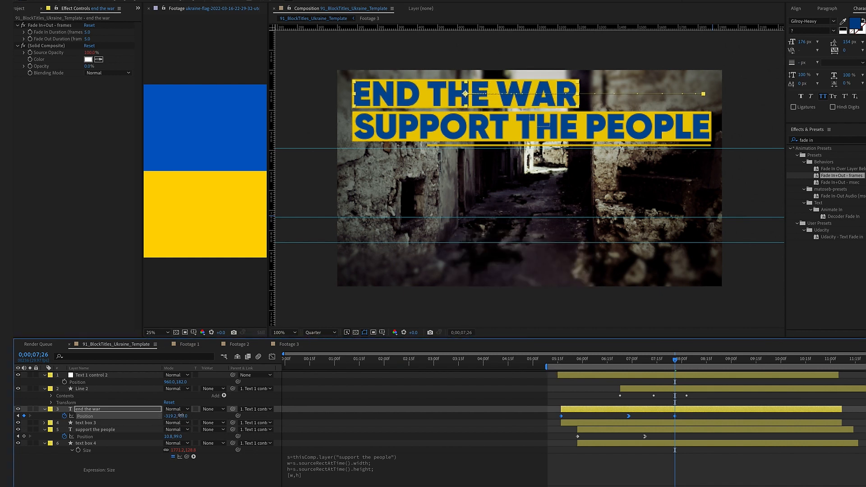
left_click(681, 416)
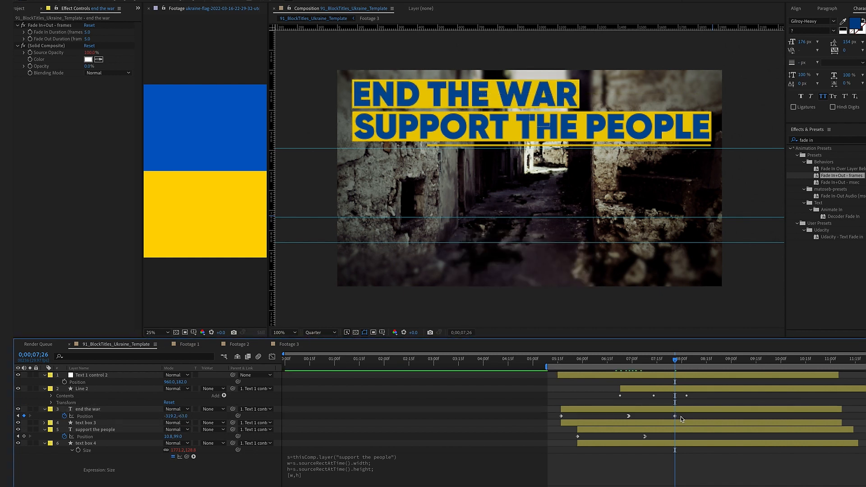
left_click(84, 417)
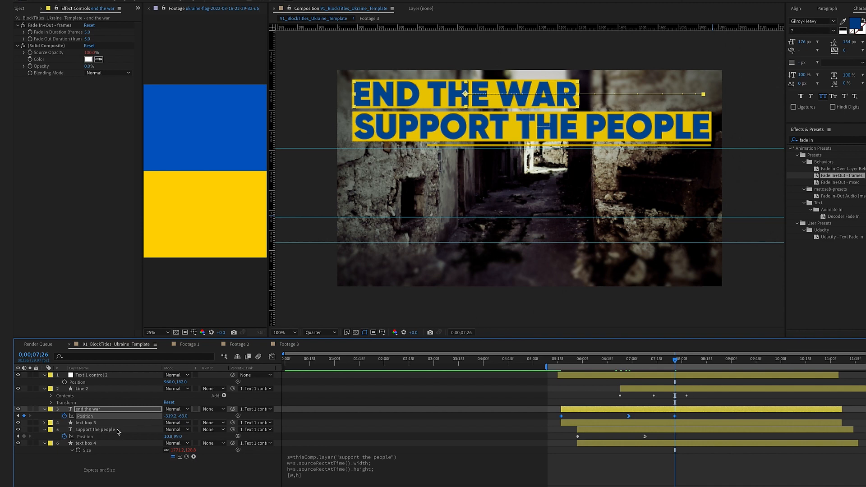
left_click_drag(183, 416, 182, 416)
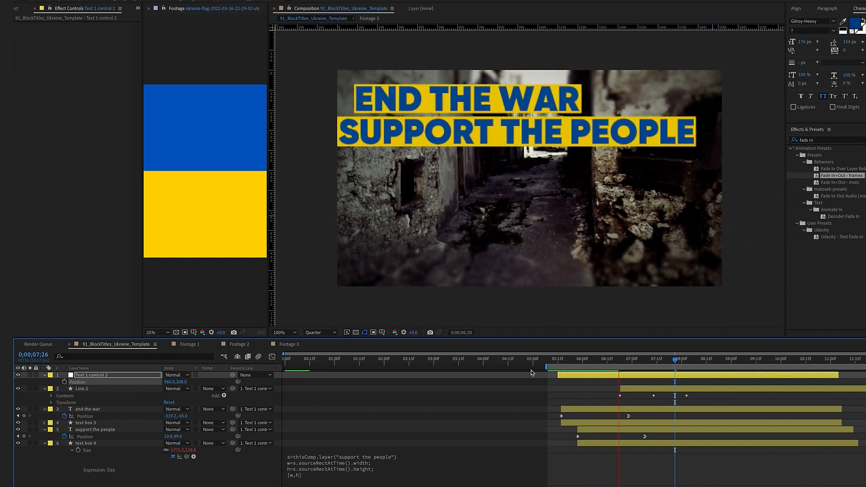
Step: Shift Line 2, both title text layers and their text boxes together about six frames later and preview the title
key("space")
left_click(568, 363)
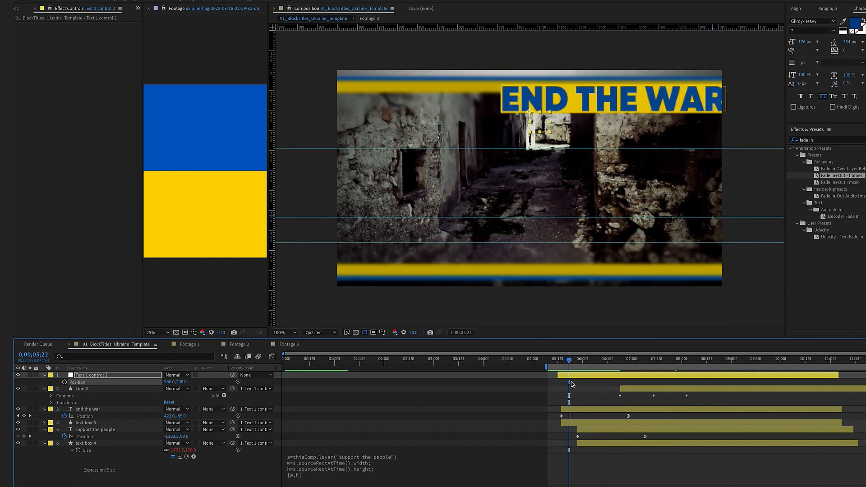
left_click(571, 409)
left_click(567, 423, "shift")
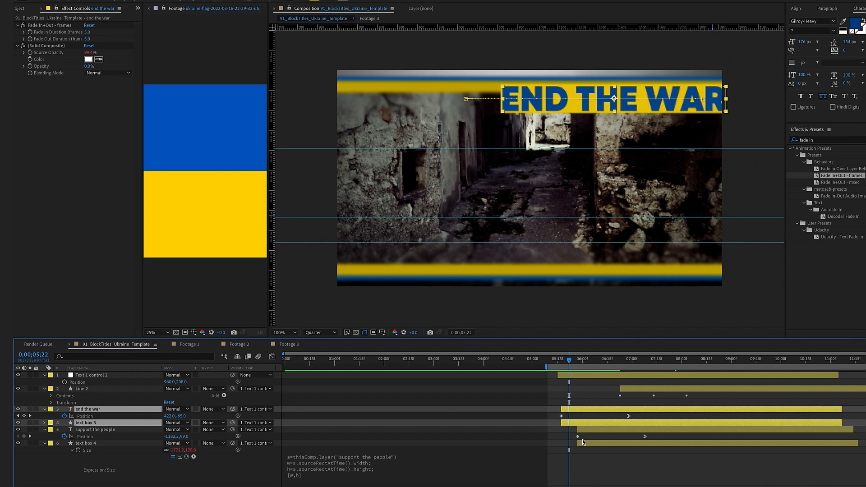
left_click(582, 443, "shift")
left_click(627, 389, "shift")
left_click_drag(579, 411, 588, 411)
key("space")
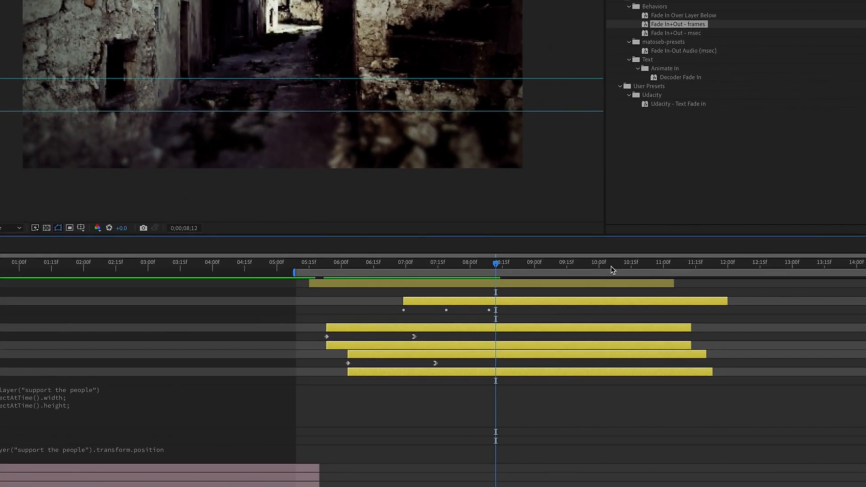
Step: Duplicate the Position keyframe pairs of end the war and support the people at about 0;00;10;06
left_click(612, 266)
key("ctrl+shift+a")
left_click(618, 301)
key("u")
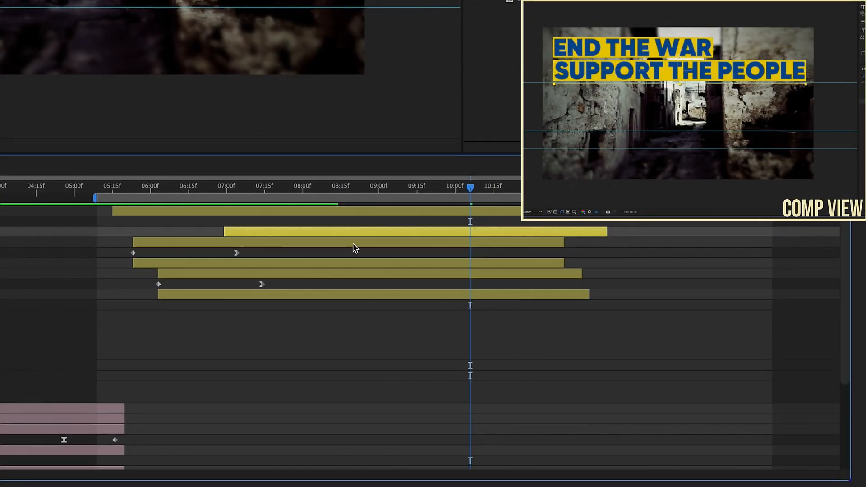
left_click_drag(244, 256, 77, 249)
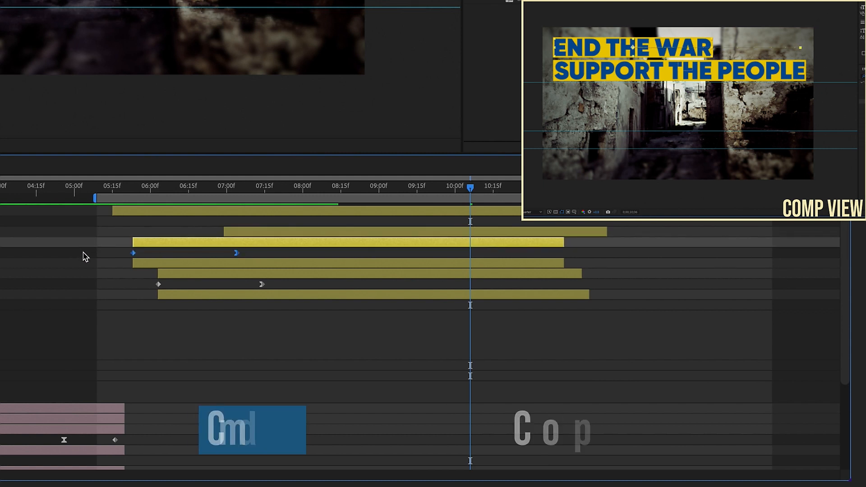
key("ctrl+v")
left_click_drag(269, 287, 130, 297)
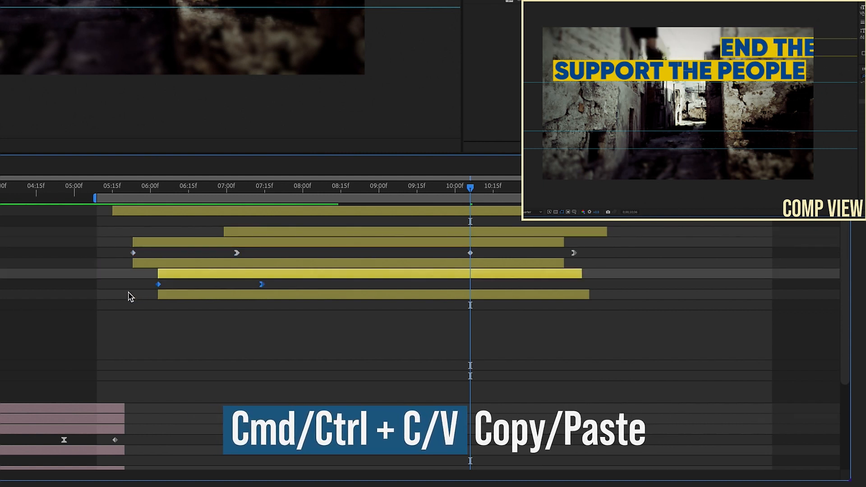
Step: Time-reverse the duplicated Position keyframe pairs of both lines and offset end the war's pair about six frames earlier
left_click_drag(600, 274, 572, 248)
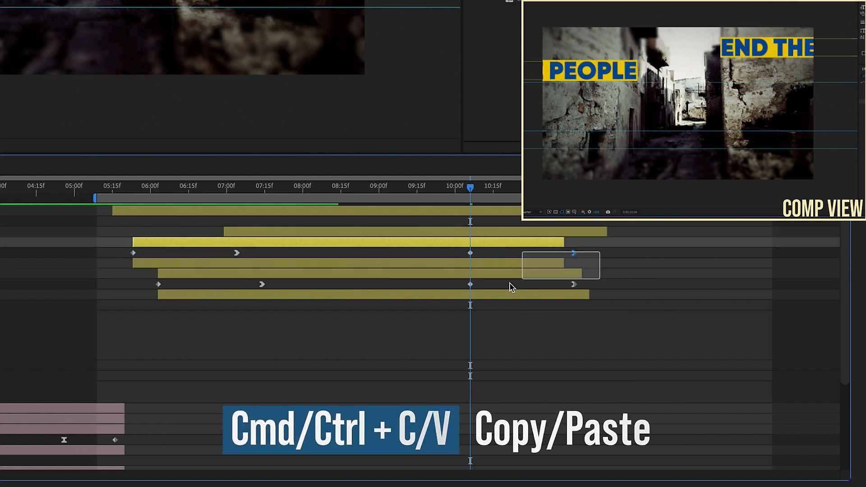
right_click(470, 284)
mouse_move(531, 452)
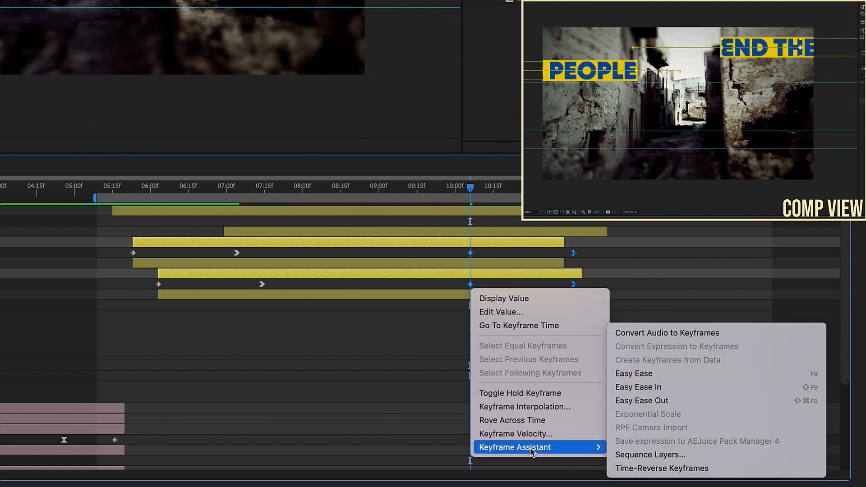
left_click(620, 467)
left_click_drag(590, 248, 470, 261)
Step: Extend the out points of all the second title's layers and check the slide-out up to 0;00;10;27
left_click(514, 219)
left_click(536, 301, "shift")
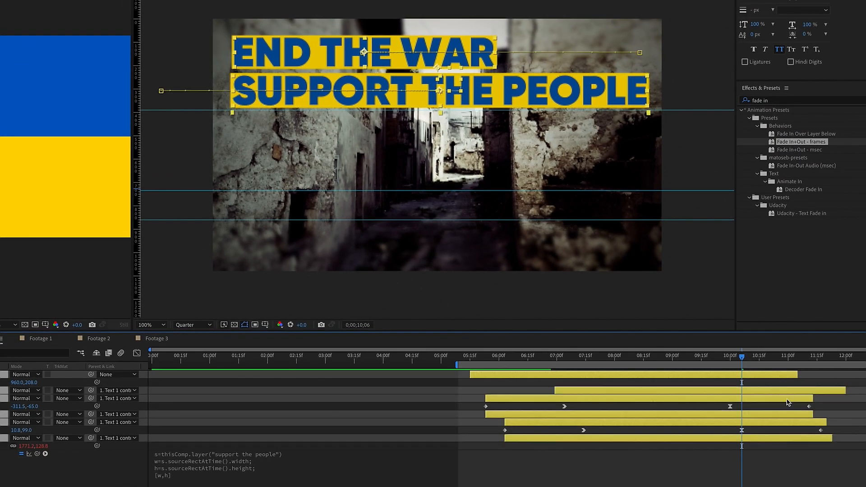
left_click_drag(797, 375, 865, 375)
left_click_drag(746, 359, 784, 358)
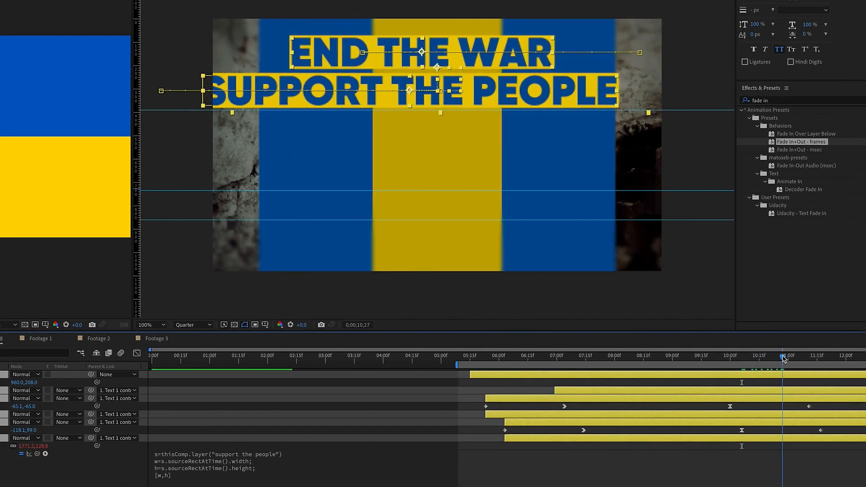
Step: Shift both lines' slide-out Position keyframes earlier together so end the war finishes at 0;00;10;16, and preview the exit
left_click_drag(696, 405, 792, 433)
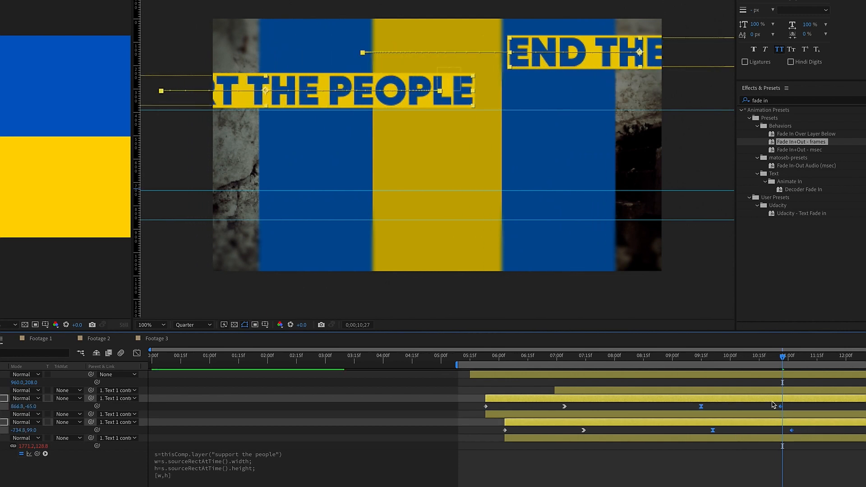
left_click_drag(710, 363, 778, 359)
mouse_move(781, 407)
left_mouse_down()
mouse_move(751, 409)
mouse_move(763, 409)
left_mouse_up()
left_click(726, 362)
key("space")
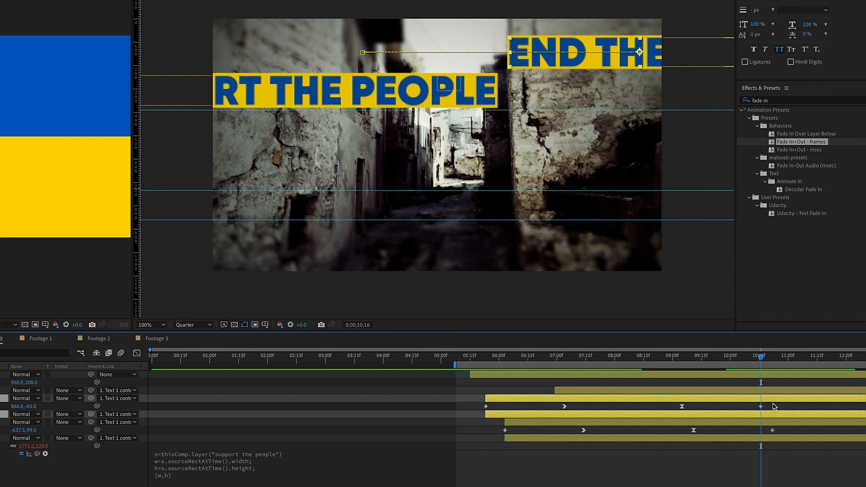
Step: Trim end the war and its text box to end at 0;00;10;16, and support the people and its text box at 0;00;10;22
key("alt+bracketright")
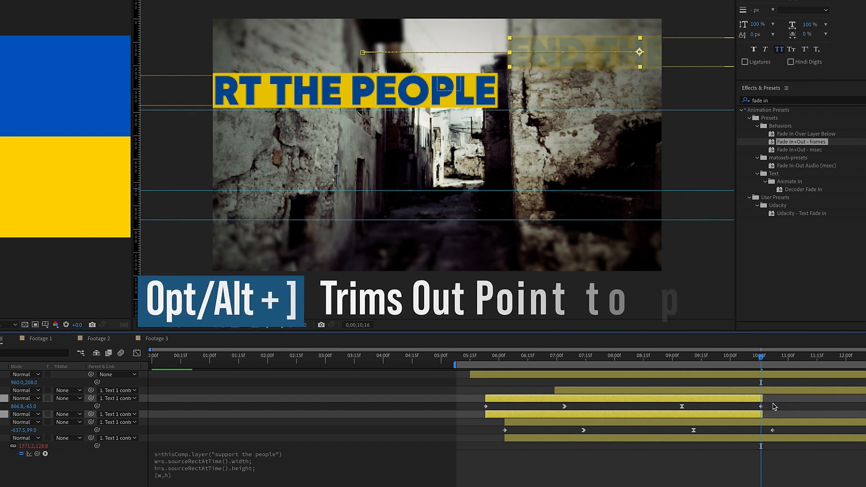
left_click(766, 423)
left_click(765, 438, "shift")
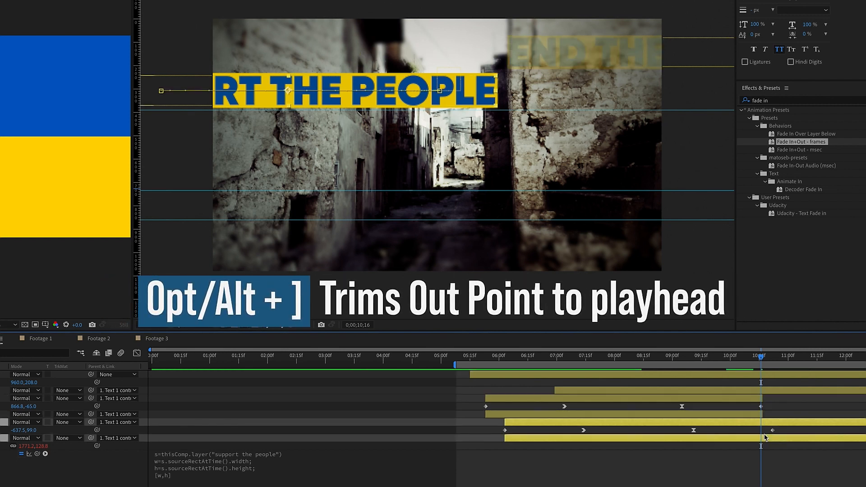
left_click(775, 356)
left_click_drag(773, 356, 681, 357)
key("alt+bracketright")
Step: Preview the second title's slide-out against the transition to the next footage
key("space")
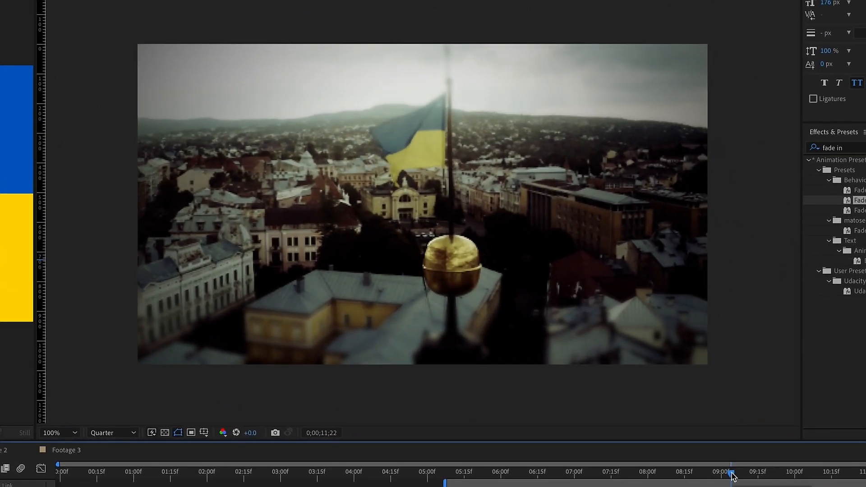
left_click_drag(681, 357, 717, 357)
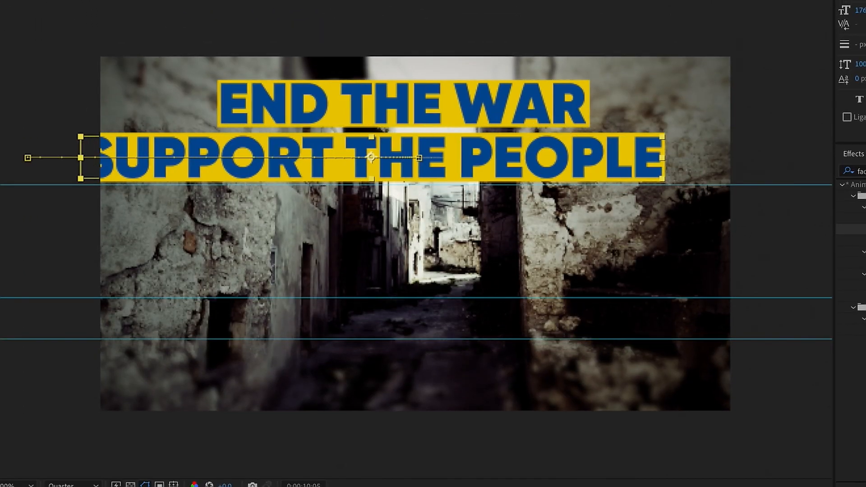
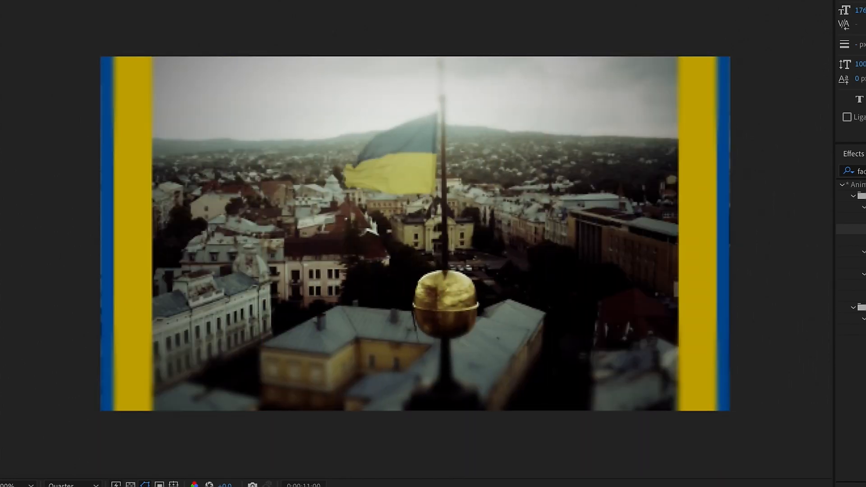
key("space")
left_click(835, 474)
left_click_drag(841, 481, 861, 481)
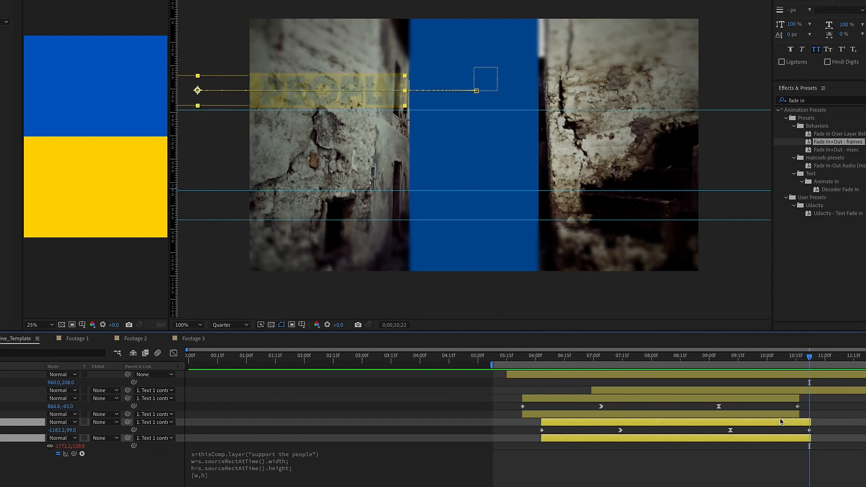
Step: Extend end the war and text box 3 by about three frames and shift end the war's slide-out keyframes later to match
left_click(775, 400)
left_click(774, 414, "shift")
left_click_drag(799, 415, 819, 414)
left_click_drag(713, 410, 801, 406)
mouse_move(798, 406)
left_mouse_down()
mouse_move(805, 398)
mouse_move(807, 414)
left_mouse_up()
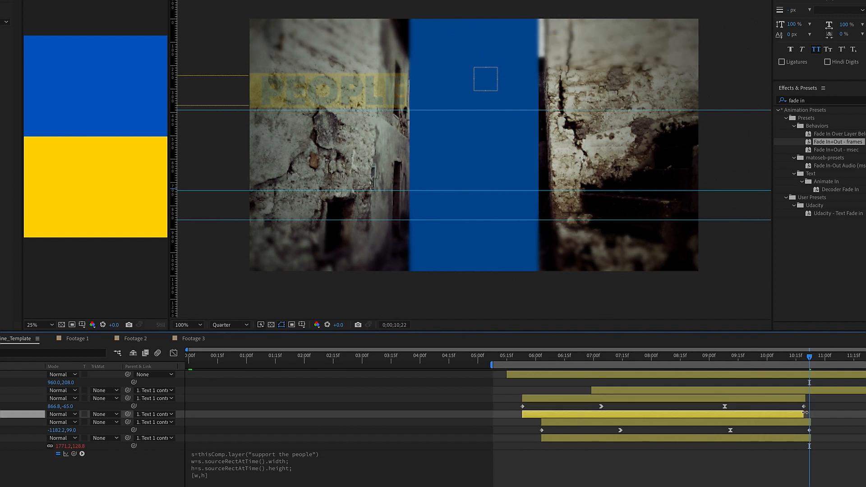
Step: Trim all layers of the second title to end at 0;00;10;22 and collapse their properties
key("ctrl+a")
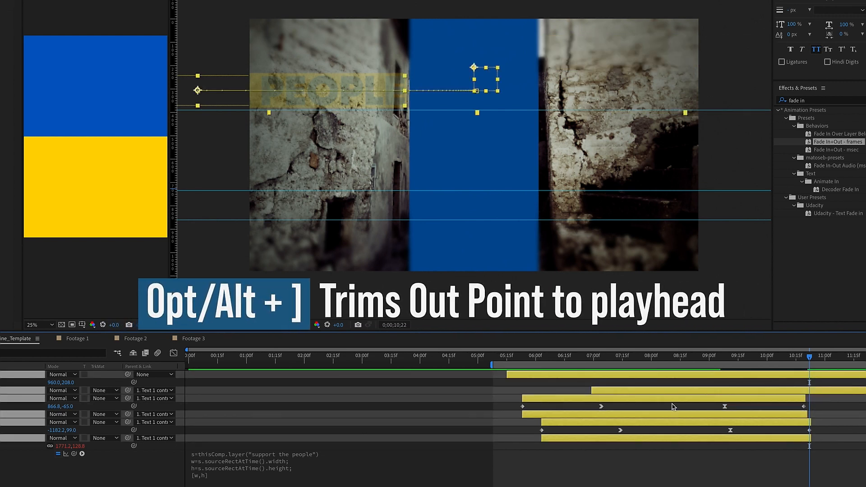
key("alt+bracketright")
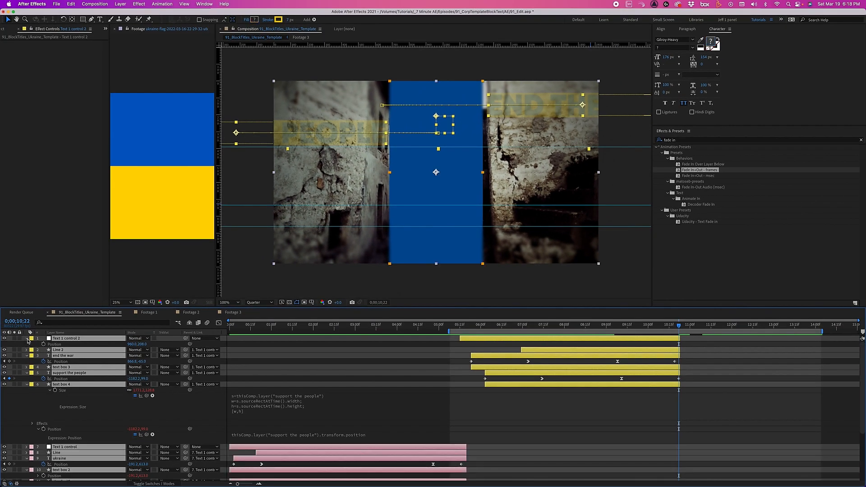
left_click(27, 340)
Step: Duplicate the six second-title layers, from Text 1 control 2 through text box 4, with the time at 0;00;10;20
left_click(690, 386)
left_click(694, 430)
key("i")
left_click(508, 340)
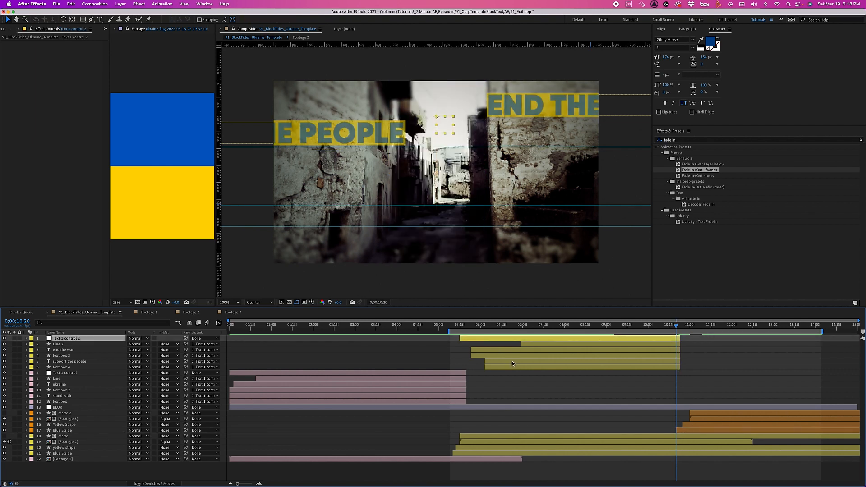
left_click(511, 367, "shift")
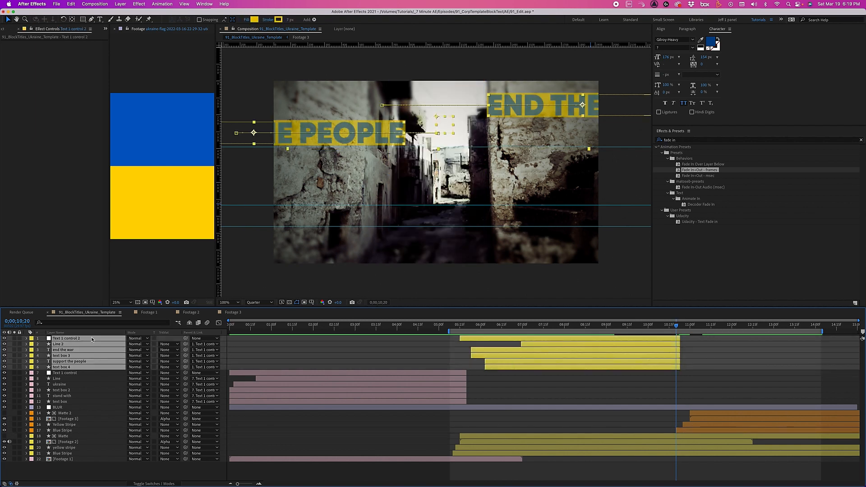
key("ctrl+d")
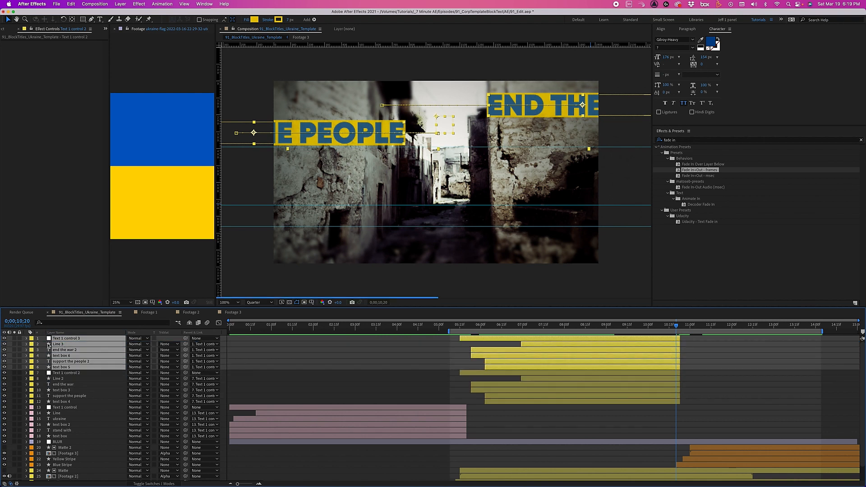
Step: Give the duplicated title layers the Orange label and move them together to start at about 0;00;10;15
left_click(34, 339)
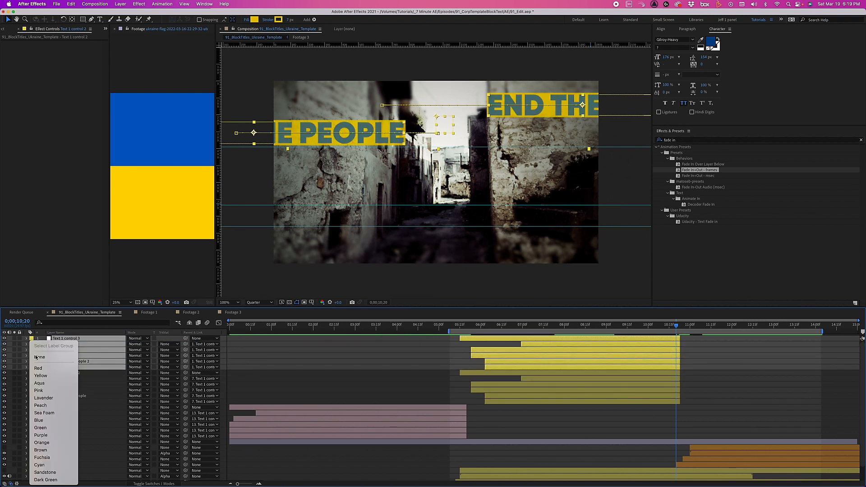
left_click(42, 442)
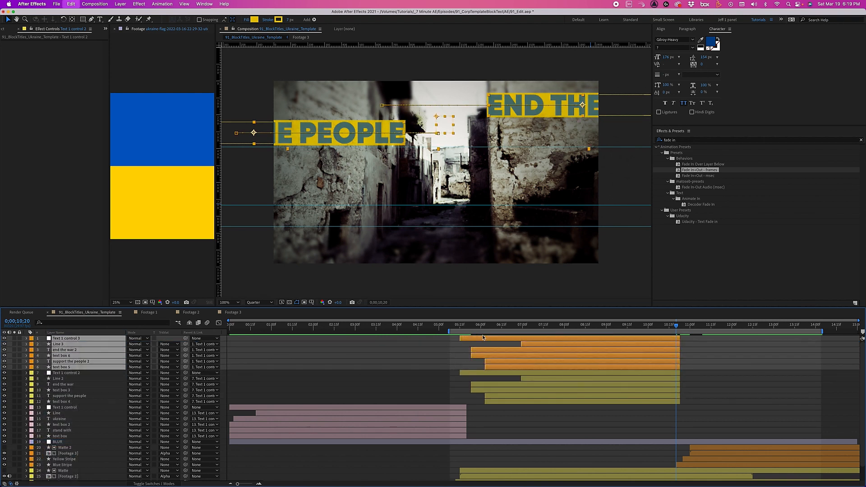
left_click_drag(474, 354, 692, 352)
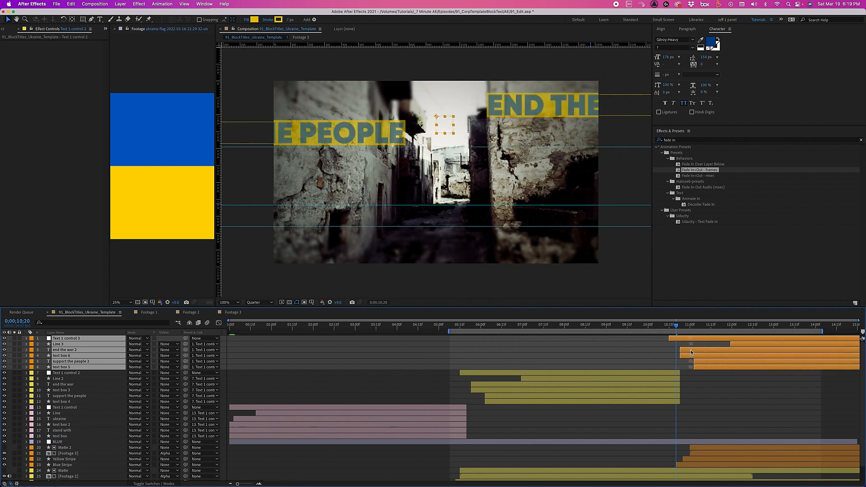
Step: At 0;00;12;17, reveal the copies' keyframes and remove the Position animation from end the war 2 and support the people 2
left_click(757, 327)
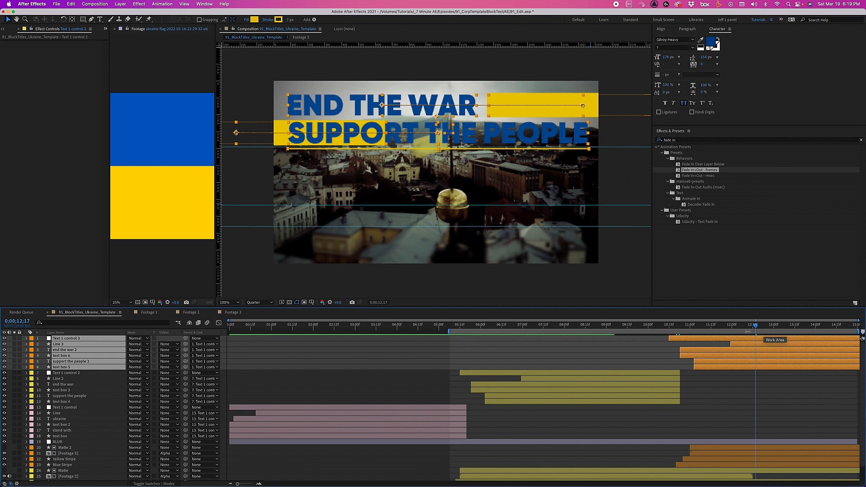
key("u")
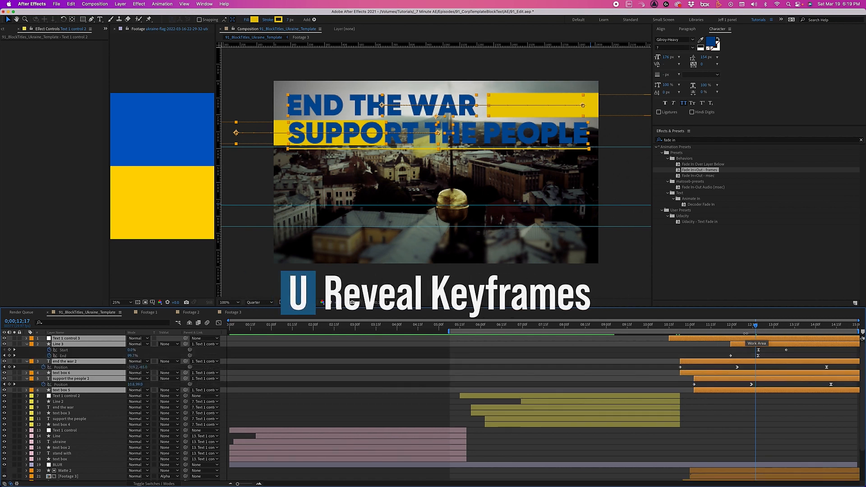
left_click(770, 353)
left_click(72, 345)
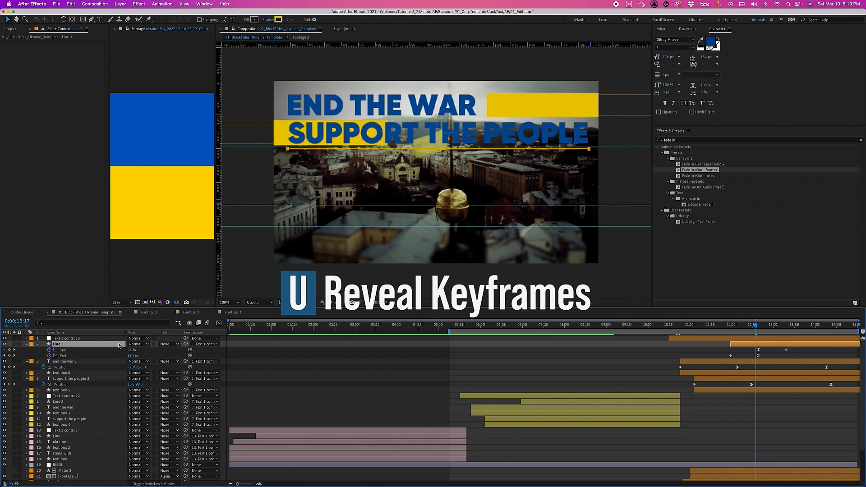
key("u")
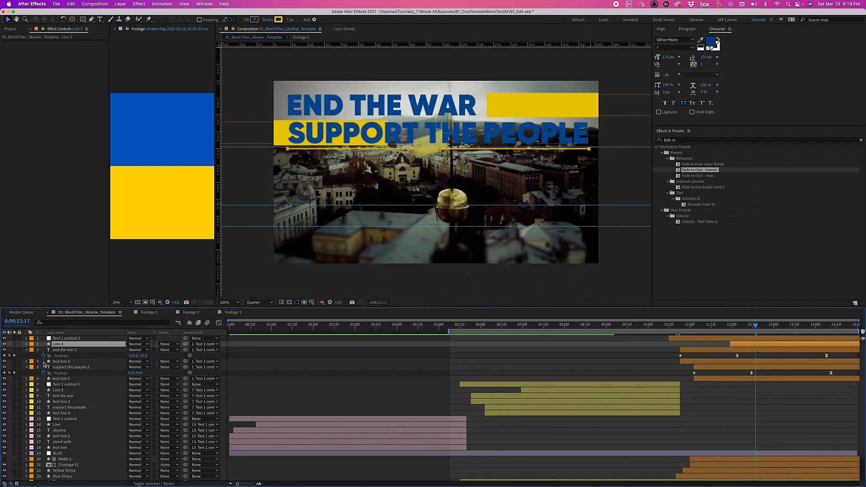
left_click(70, 367)
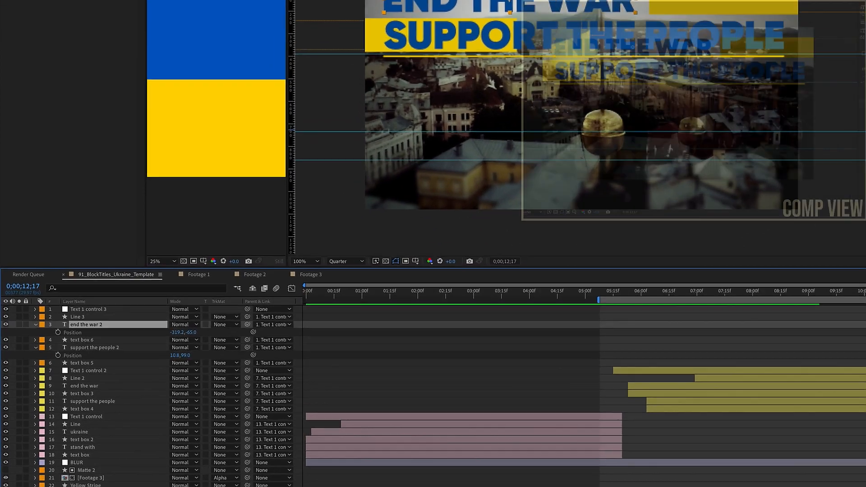
left_click(67, 348)
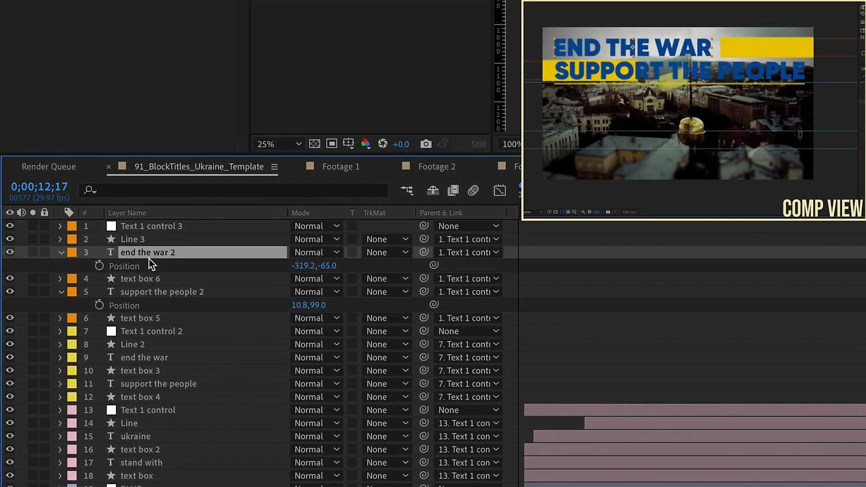
Step: Change the duplicated title's two text lines to "everyone deserves" and "to live in peace"
double_click(148, 252)
type("everyone d")
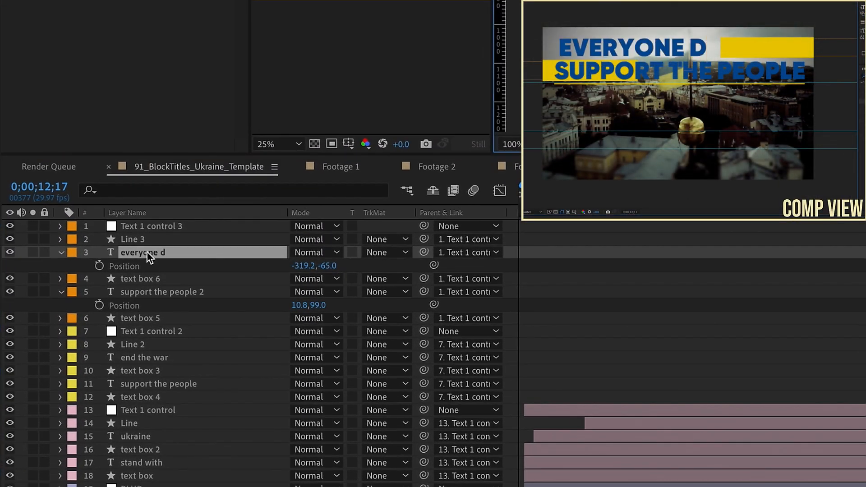
type("eserves")
double_click(147, 292)
type("to live in peace")
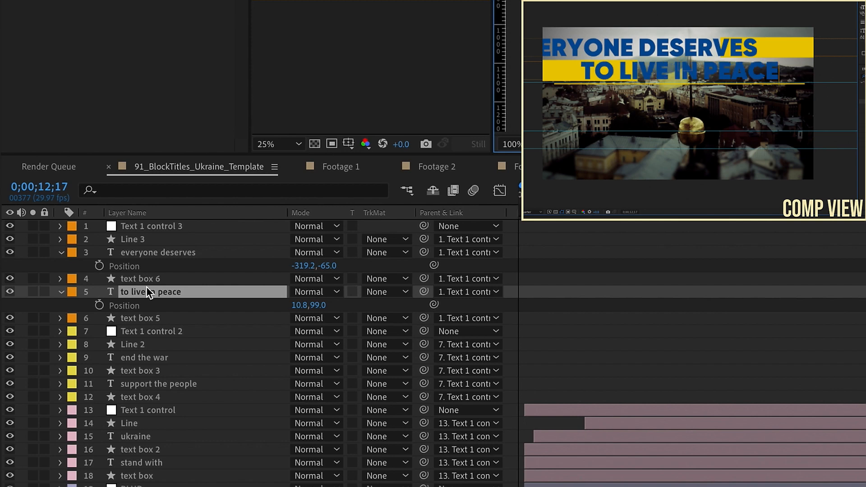
Step: Reveal text box 6's expressions and relink its Size expression from the end the war layer to everyone deserves
left_click(120, 279)
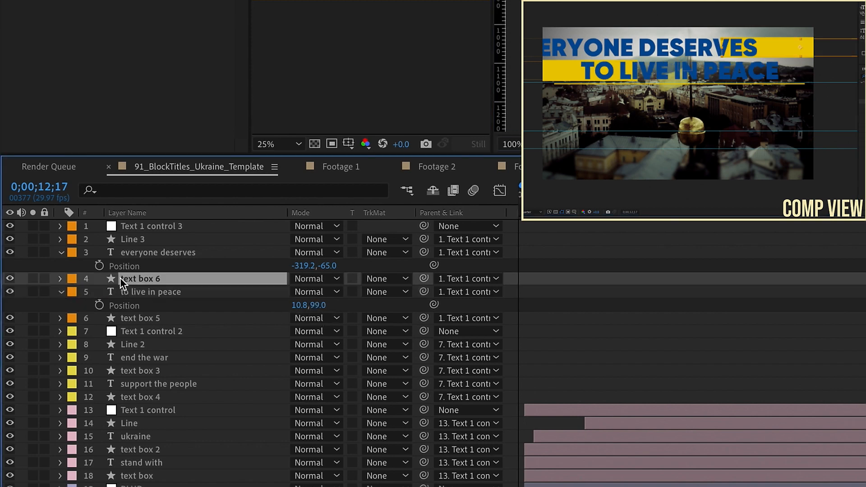
key("e")
key("e")
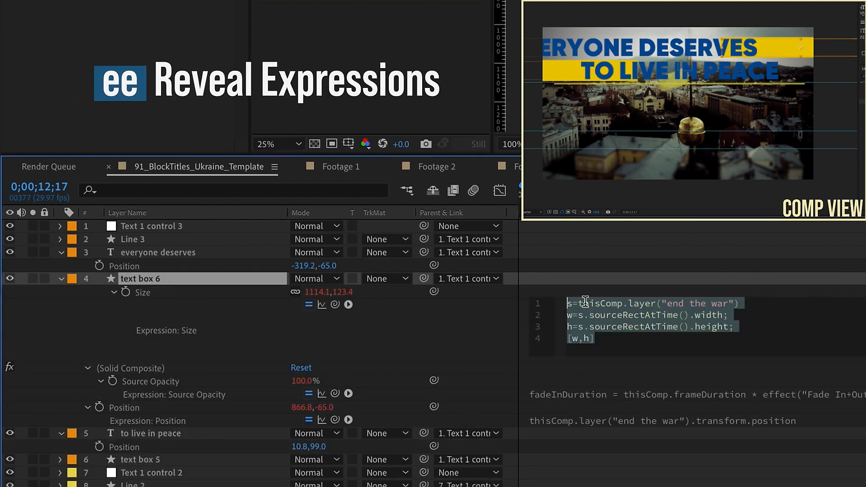
left_click_drag(579, 303, 738, 303)
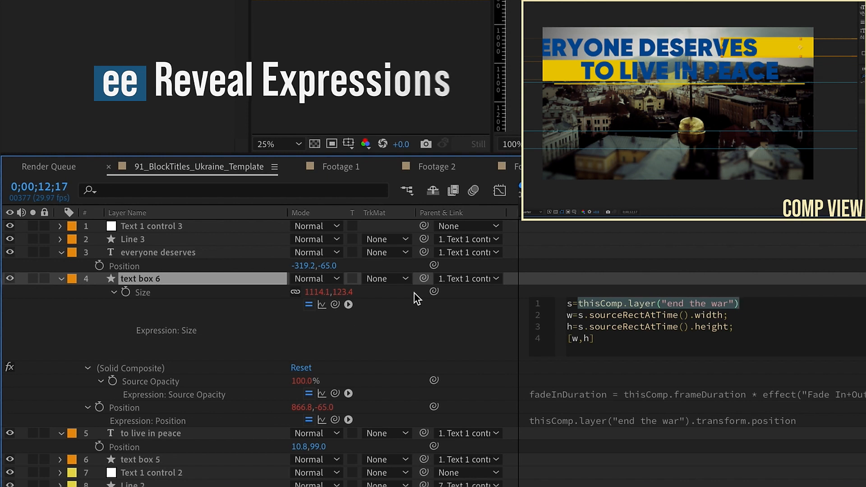
left_click_drag(336, 306, 226, 255)
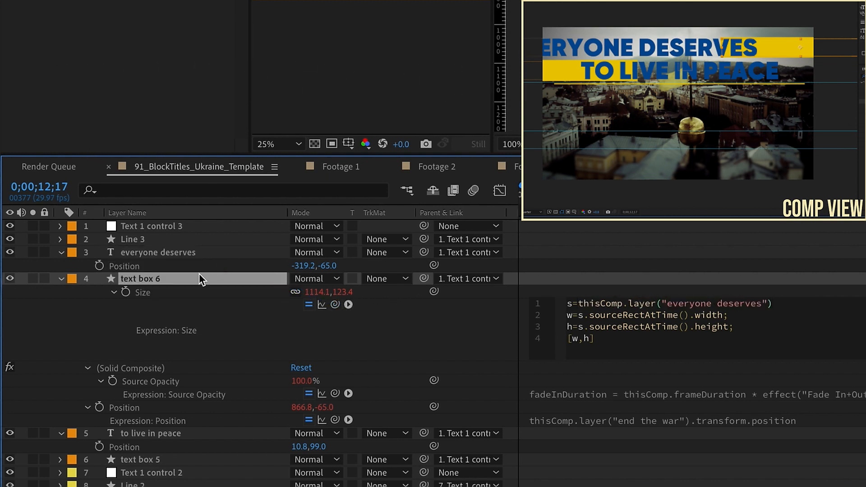
Step: Link text box 6's Position to the Position of everyone deserves and collapse the layer
left_click(158, 409)
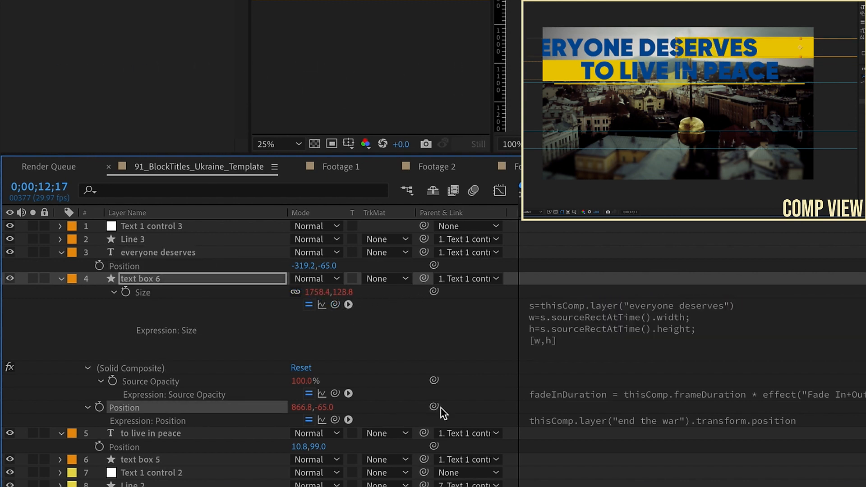
left_click_drag(434, 407, 183, 271)
left_click(60, 279)
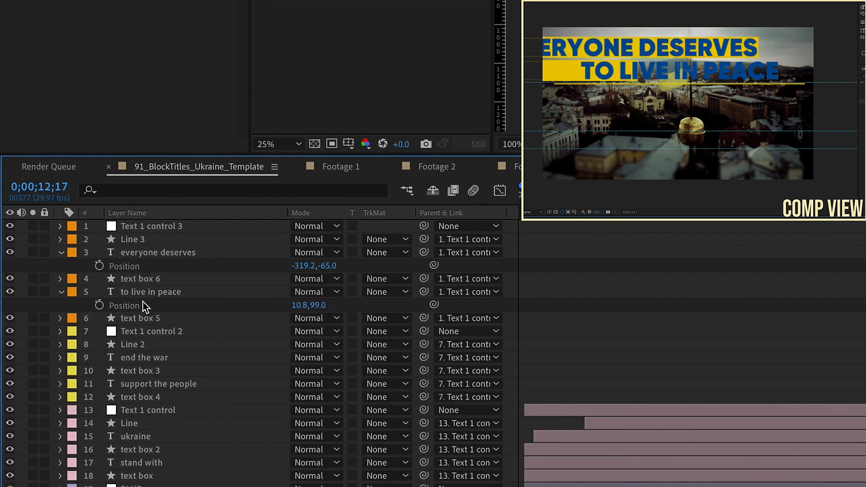
Step: Reveal text box 5's expressions and relink its Size expression from the support the people layer to to live in peace
left_click(142, 317)
key("e")
key("e")
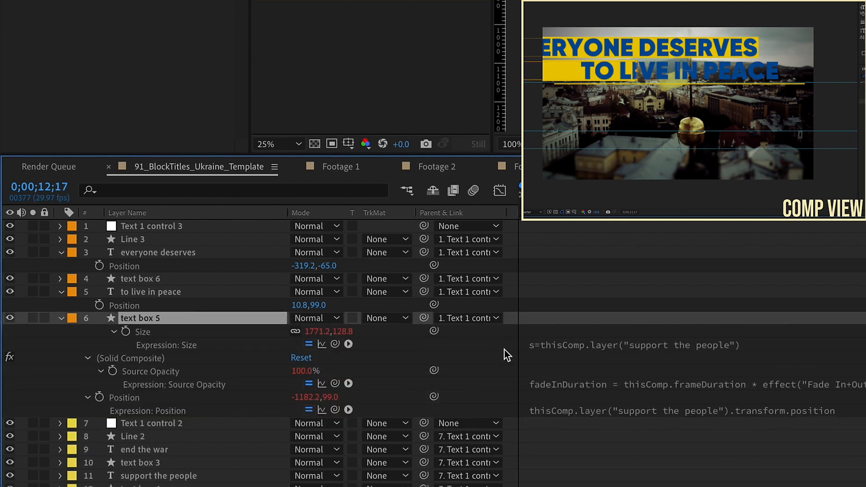
left_click(618, 350)
left_click(597, 341)
left_click_drag(585, 342, 828, 341)
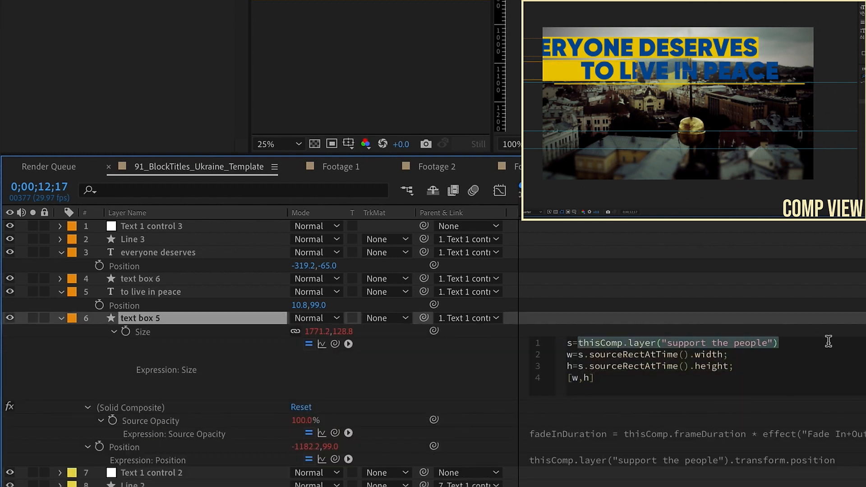
left_click_drag(348, 343, 203, 293)
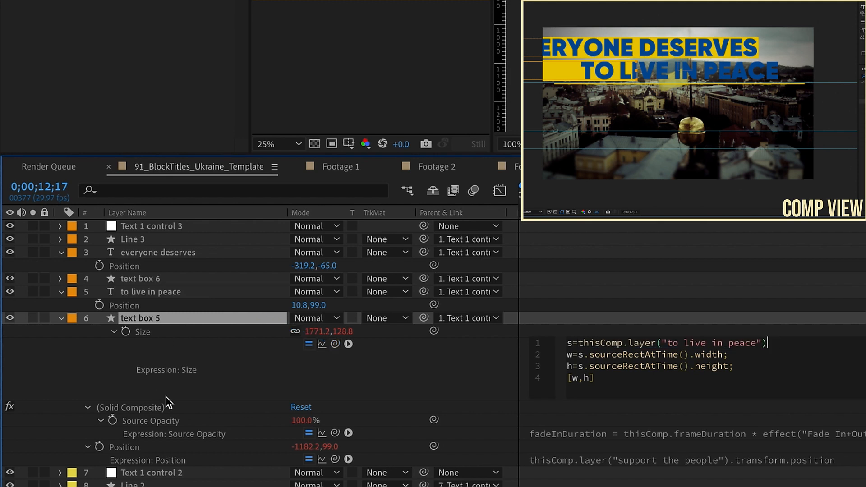
Step: Link text box 5's Position to the Position of to live in peace and collapse all layers
left_click(144, 448)
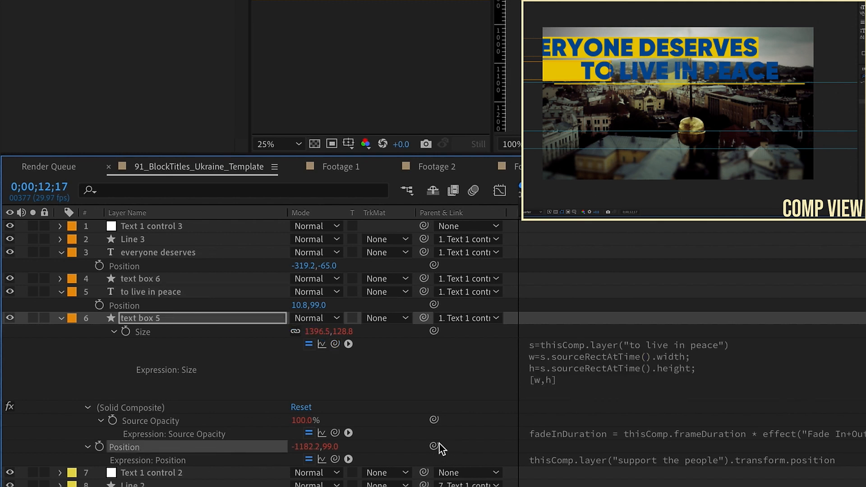
left_click_drag(434, 447, 154, 298)
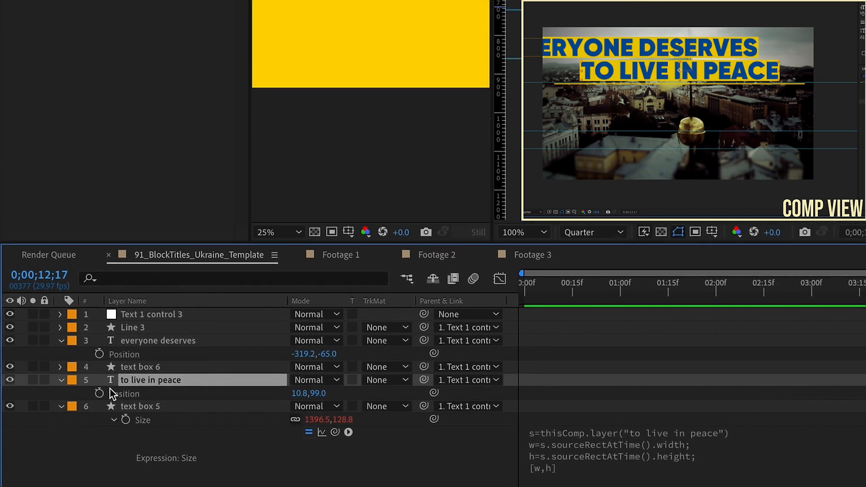
key("ctrl+a")
left_click(60, 331)
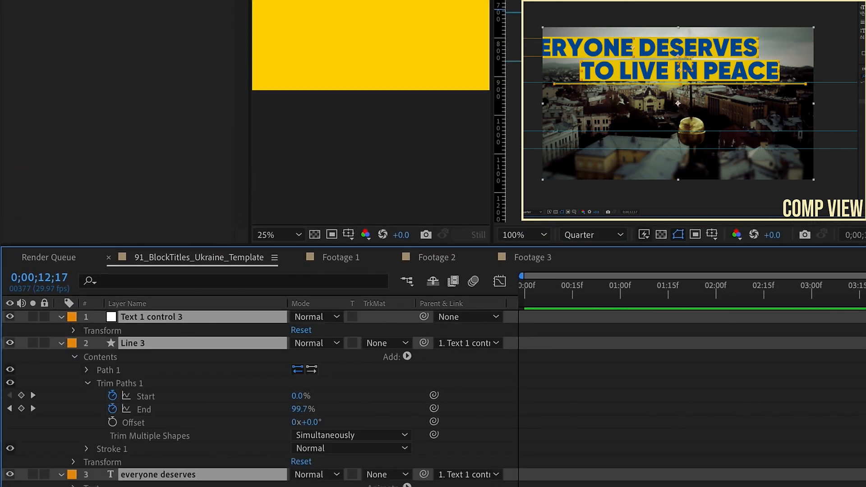
left_click(62, 318)
key("ctrl+shift+a")
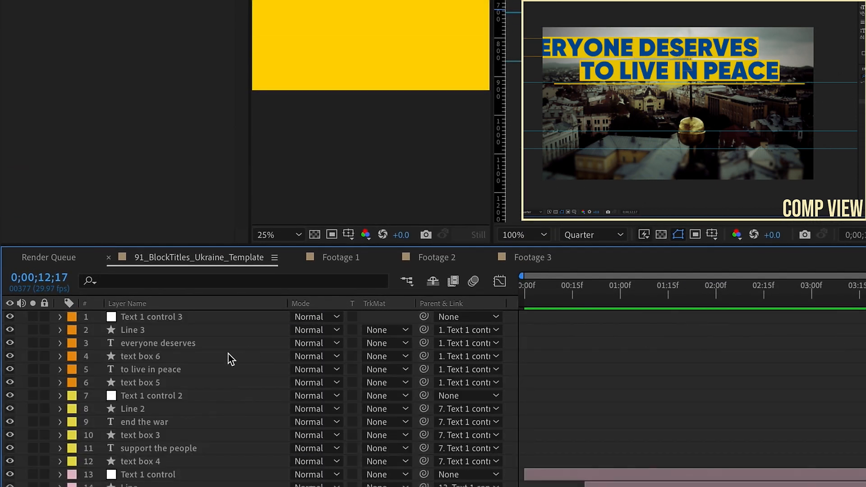
Step: Reveal the Position of everyone deserves and to live in peace, and lower to live in peace to a Y value of 641
left_click(151, 356)
key("p")
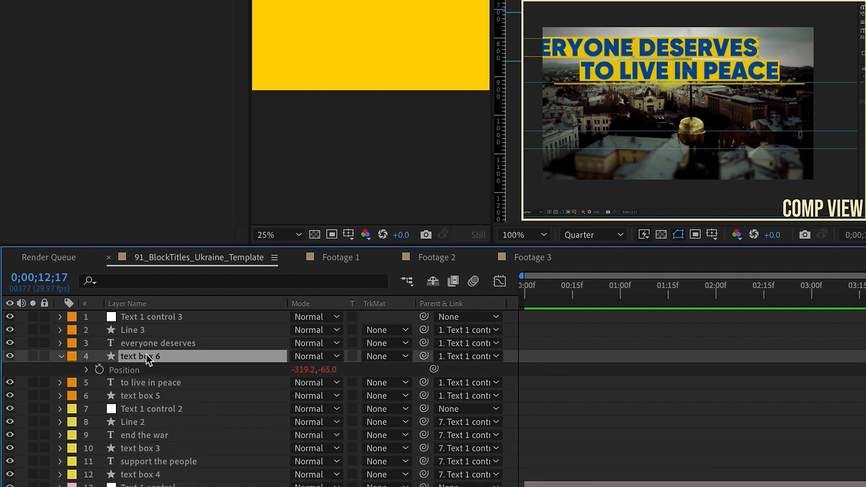
left_click(144, 345)
key("p")
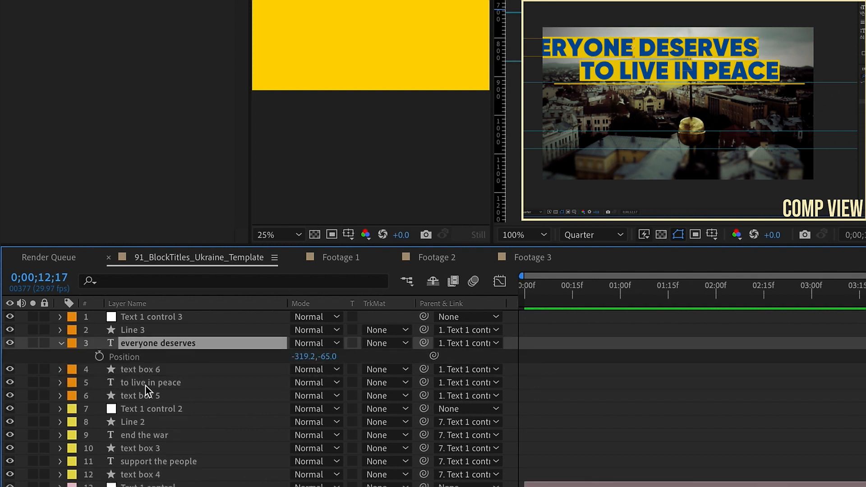
left_click(131, 383)
key("p")
left_click_drag(320, 397, 792, 339)
Step: Move everyone deserves down above the second line and centre it, with Position 0, 455
left_click(143, 346)
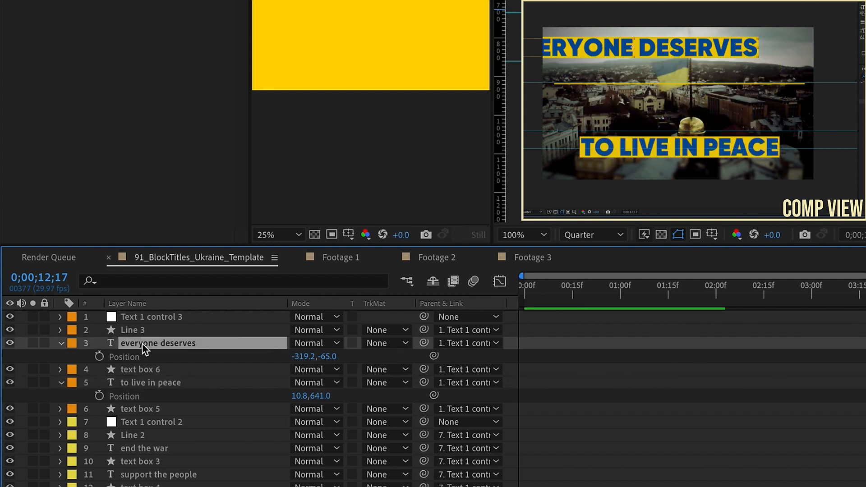
left_click_drag(333, 359, 787, 336)
left_click_drag(303, 357, 384, 346)
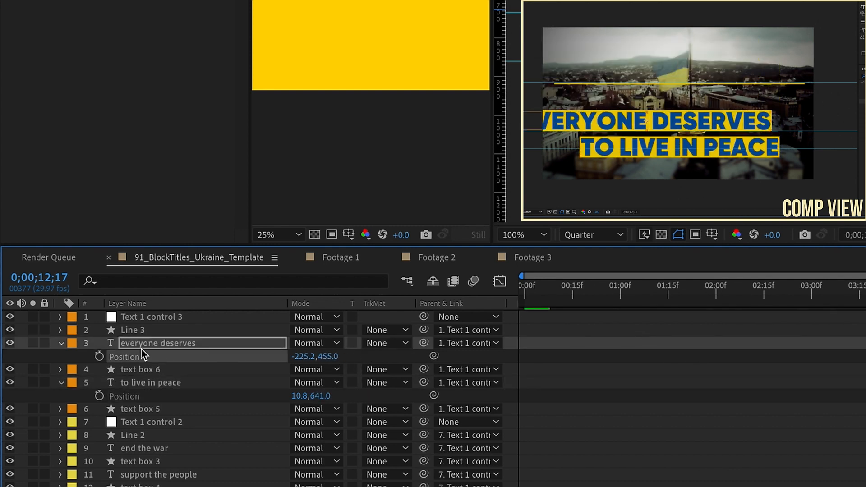
left_click(141, 347)
left_click(154, 319)
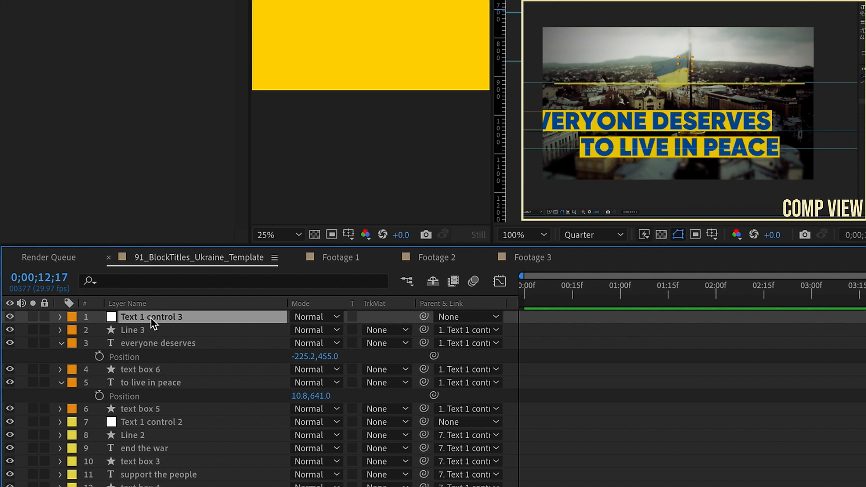
left_click(162, 346)
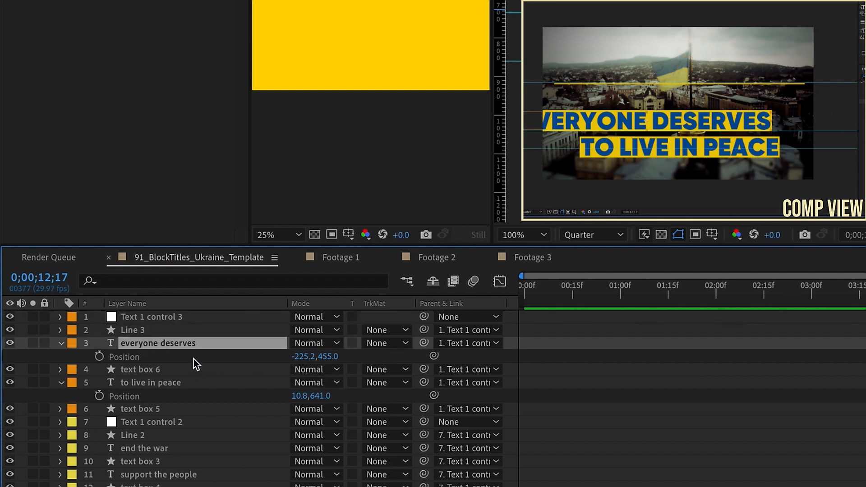
left_click(302, 356)
key("Return")
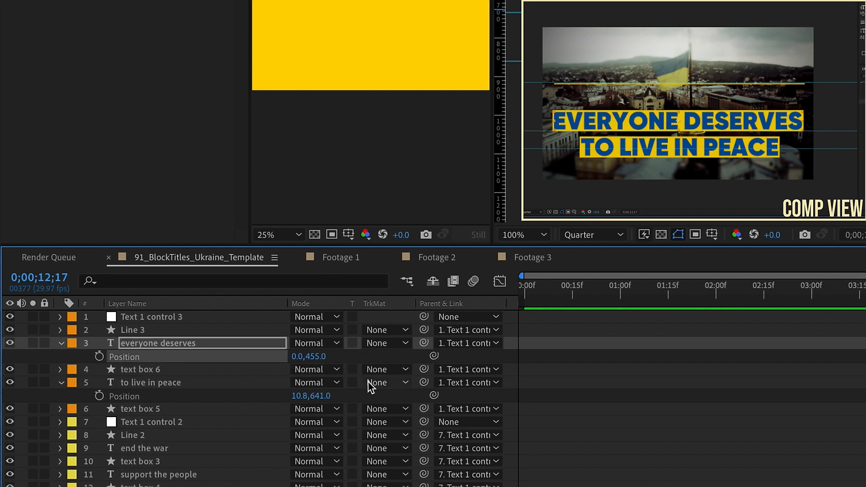
Step: Centre the to live in peace layer by setting its X position to 0
left_click(146, 382)
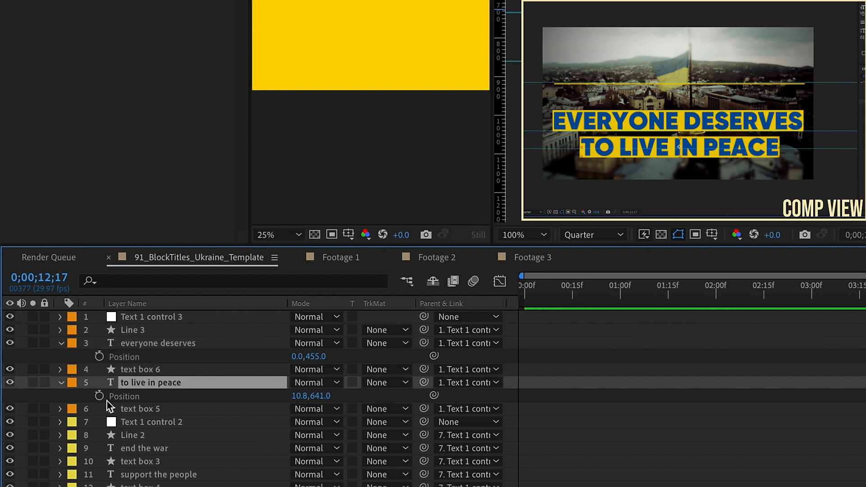
left_click(302, 397)
type("0")
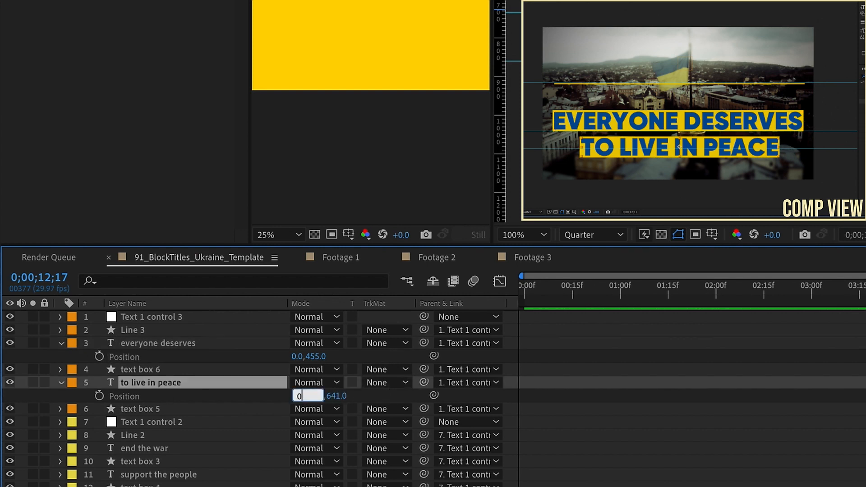
key("Return")
left_click(182, 318)
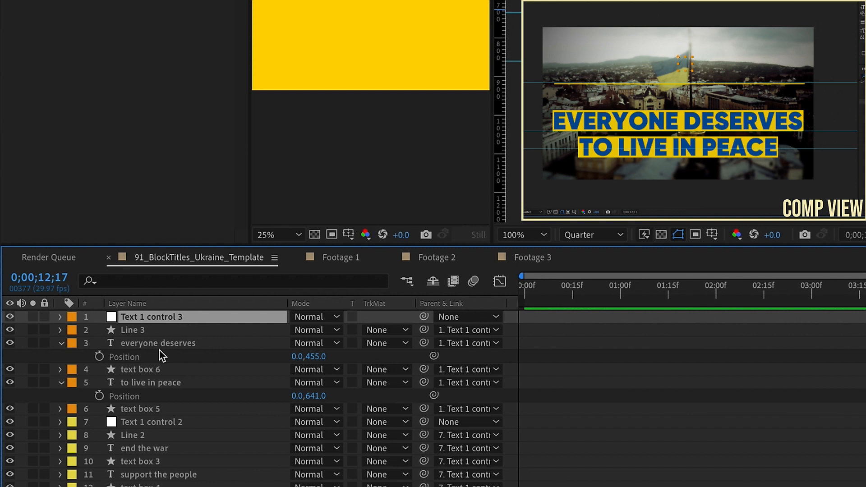
Step: Reduce the everyone deserves font size to 128 px and lower the line to a Y position of 487
left_click(224, 344)
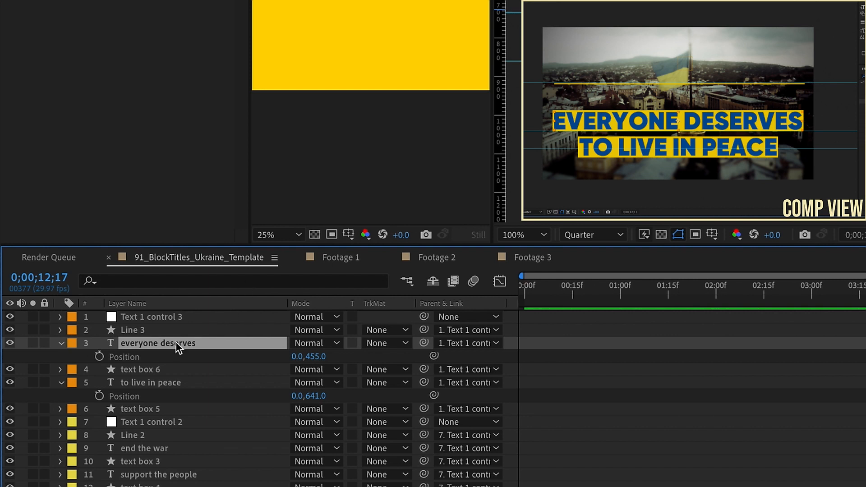
key("s")
mouse_move(316, 357)
left_mouse_down()
mouse_move(276, 358)
mouse_move(312, 356)
mouse_move(296, 354)
mouse_move(307, 347)
left_mouse_up()
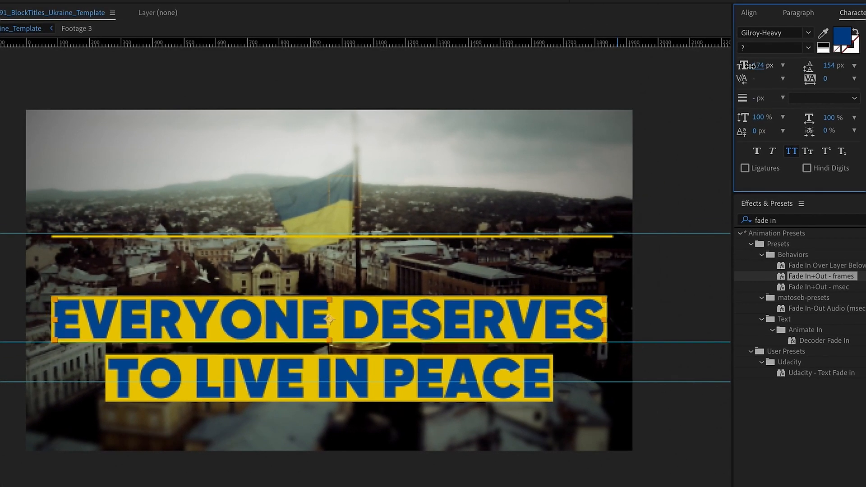
mouse_move(750, 66)
left_mouse_down()
mouse_move(727, 66)
mouse_move(741, 70)
left_mouse_up()
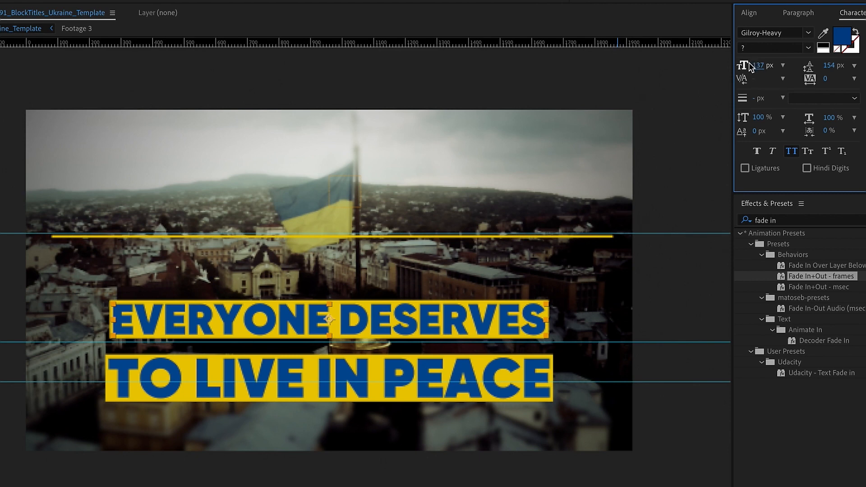
mouse_move(758, 71)
left_mouse_down()
mouse_move(764, 66)
mouse_move(754, 65)
left_mouse_up()
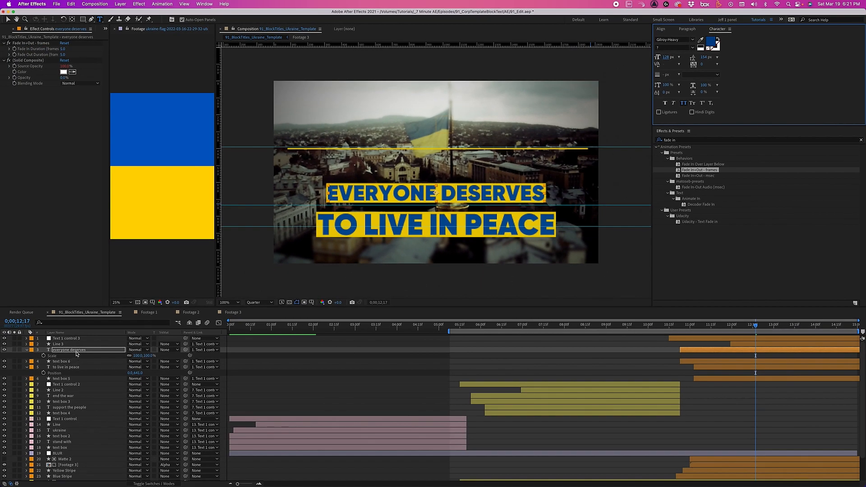
left_click(81, 351)
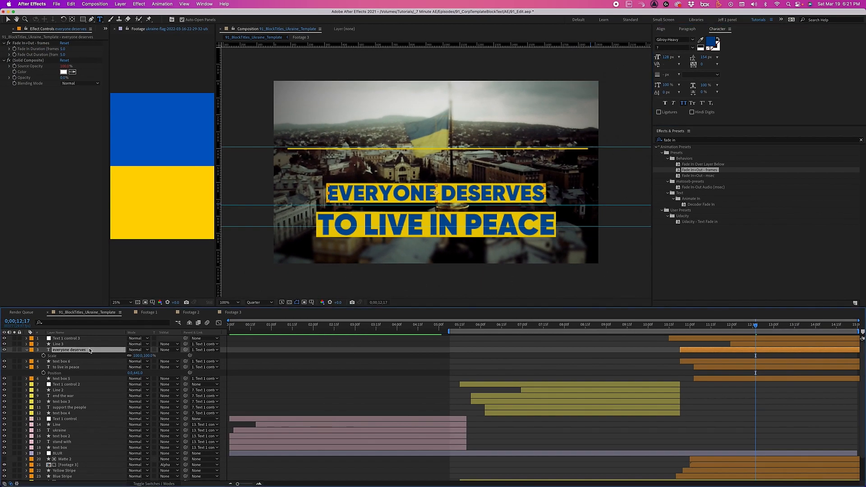
left_click_drag(142, 356, 150, 359)
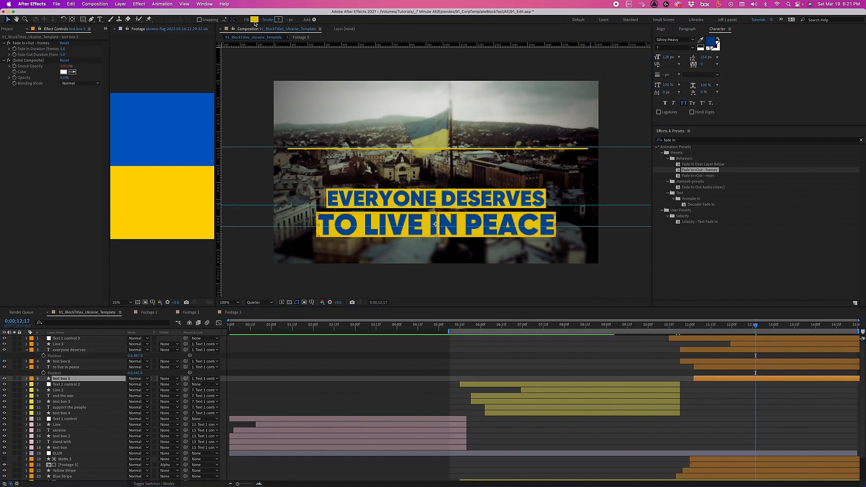
Step: Change text box 5's fill colour to blue 00438A
left_click(255, 20)
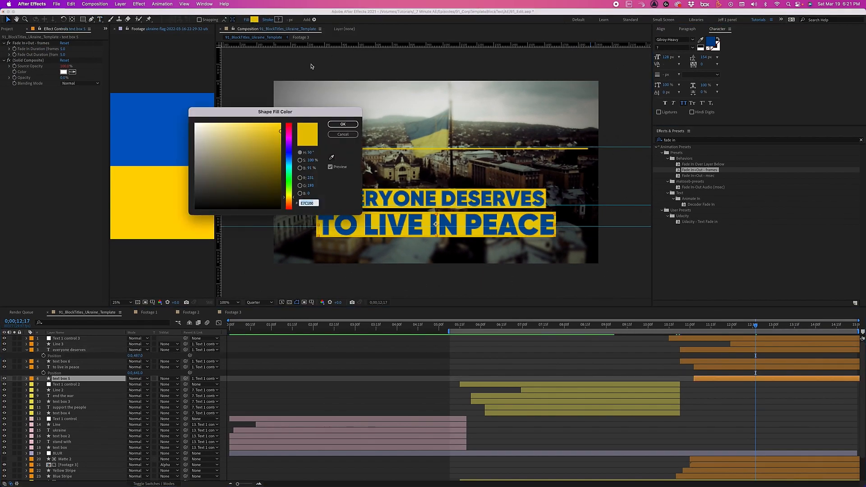
type("00438A")
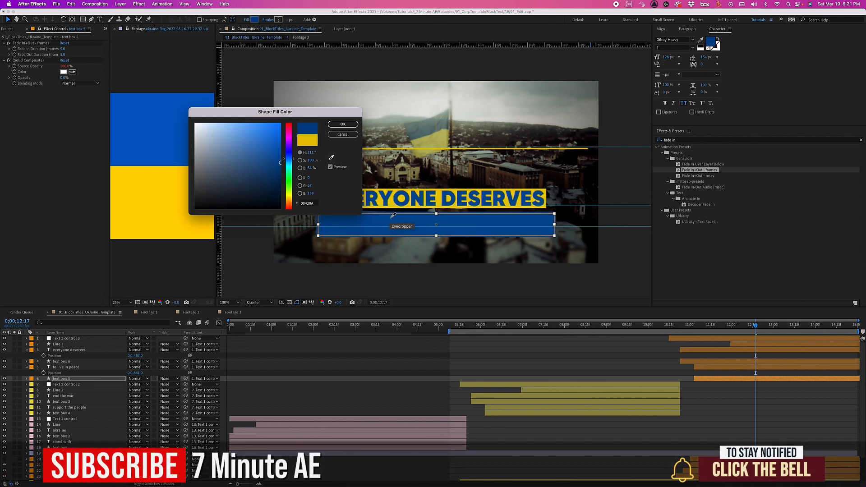
left_click(342, 124)
Step: Recolour the to live in peace text with the yellow sampled from the box behind everyone deserves
left_click(72, 362)
left_click(69, 368)
left_click(701, 40)
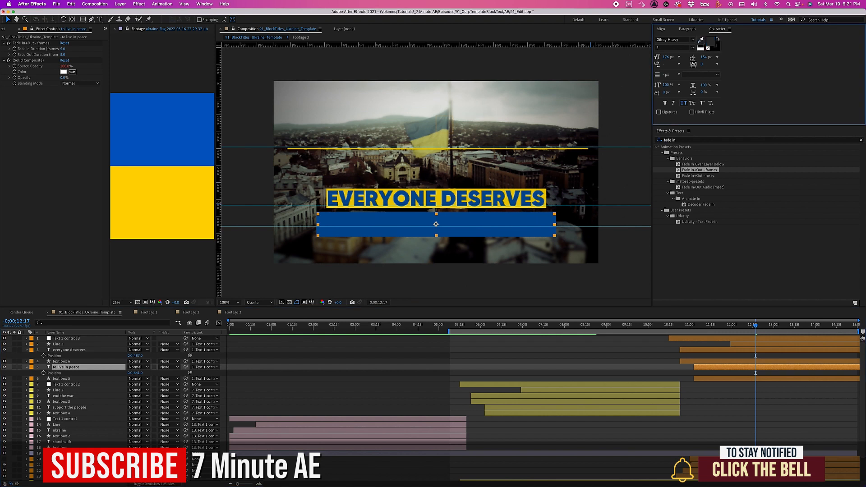
left_click(444, 194)
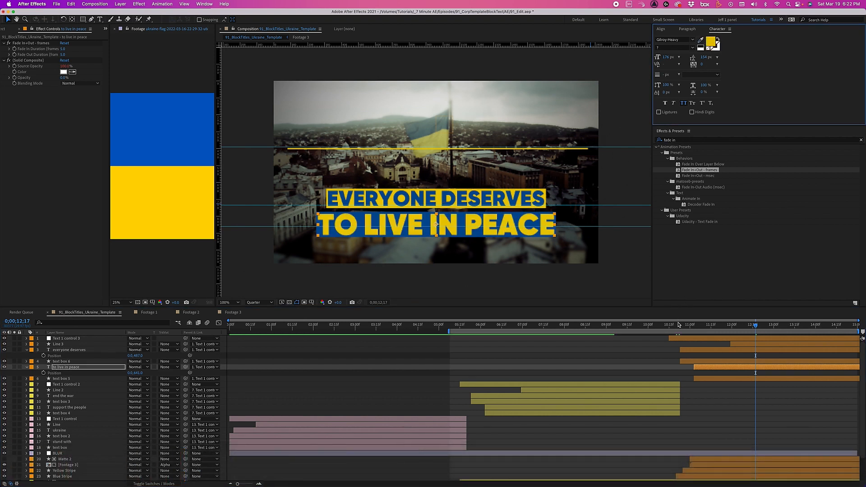
Step: Move the lowest guide just under to live in peace and fit both ends of Line 3 along it to the blue box's width
left_click(669, 326)
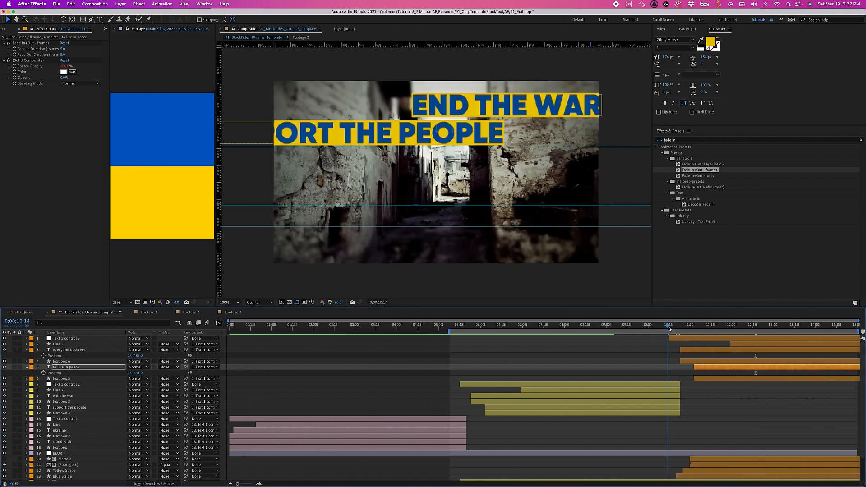
left_click(397, 325)
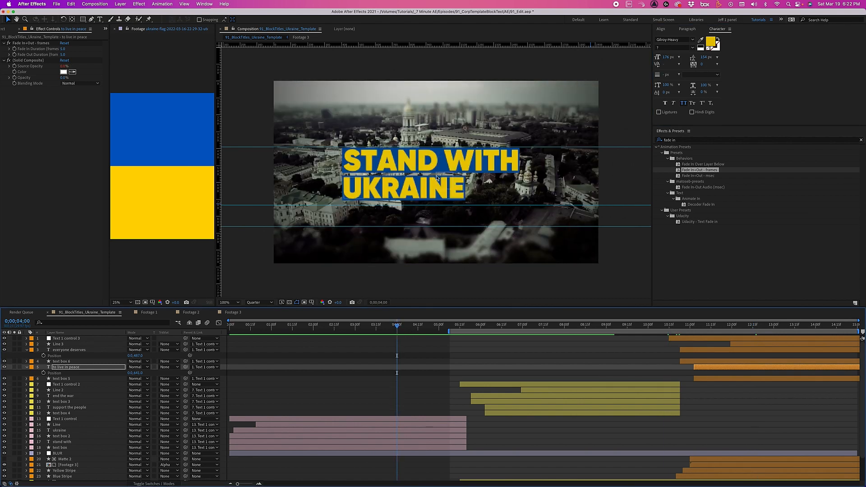
left_click(564, 326)
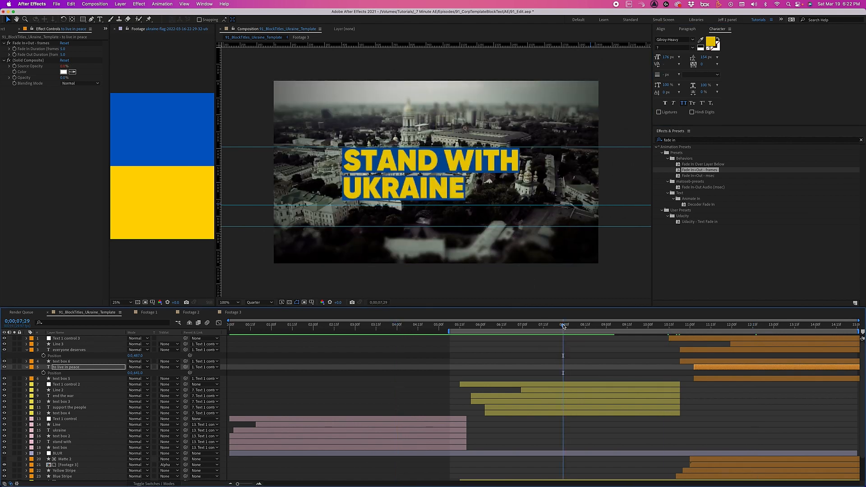
left_click(734, 326)
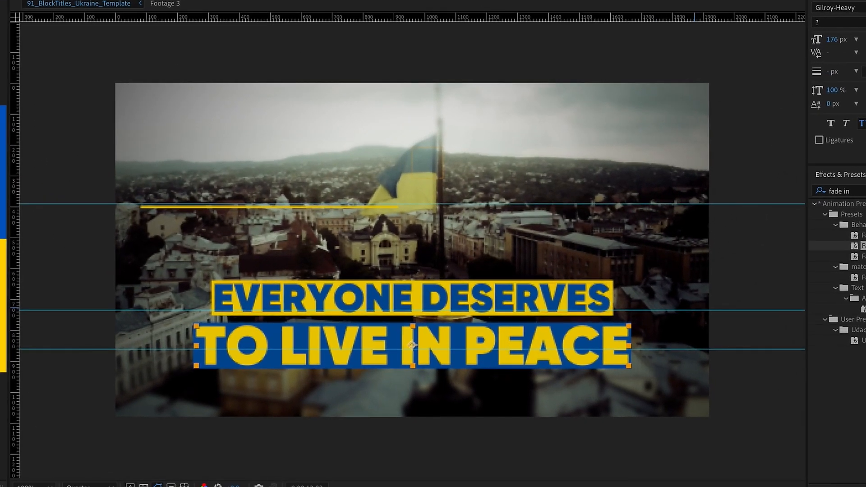
left_click(270, 207)
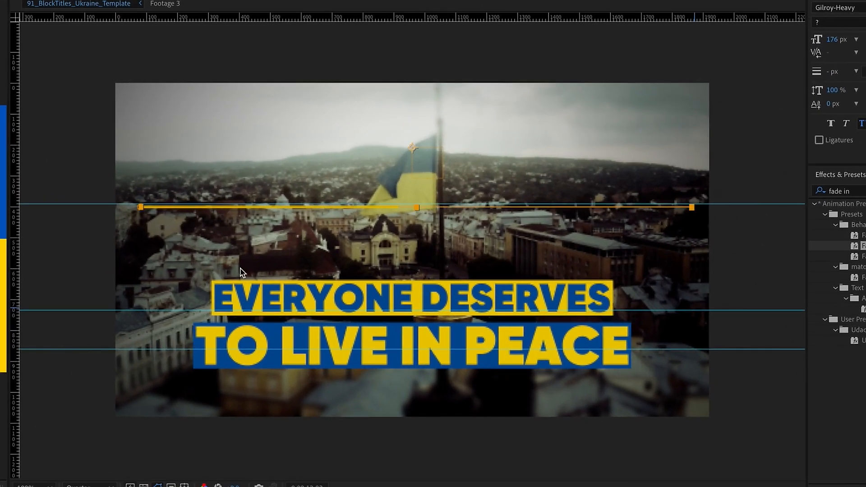
left_click_drag(274, 349, 273, 375)
left_click_drag(141, 207, 196, 374)
left_click_drag(691, 207, 632, 375)
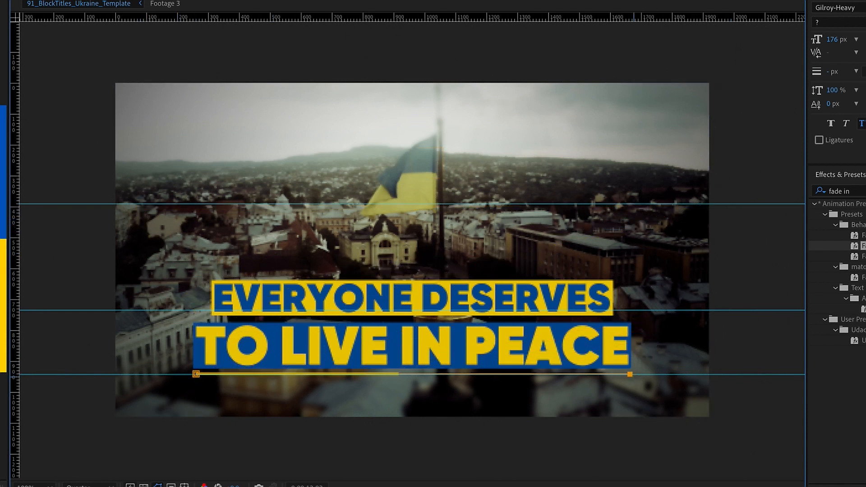
Step: Apply Set Matte to the everyone deserves text and take its matte from the text box 6 layer
key("space")
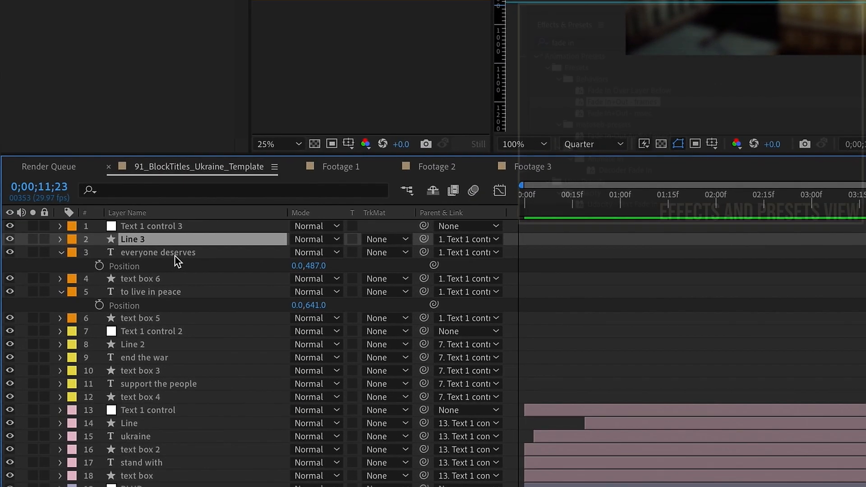
left_click(23, 427)
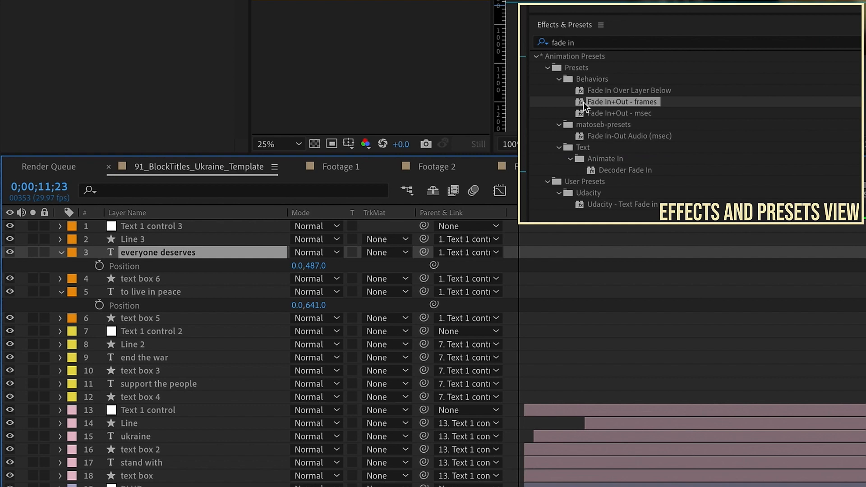
left_click(591, 43)
type("set mat")
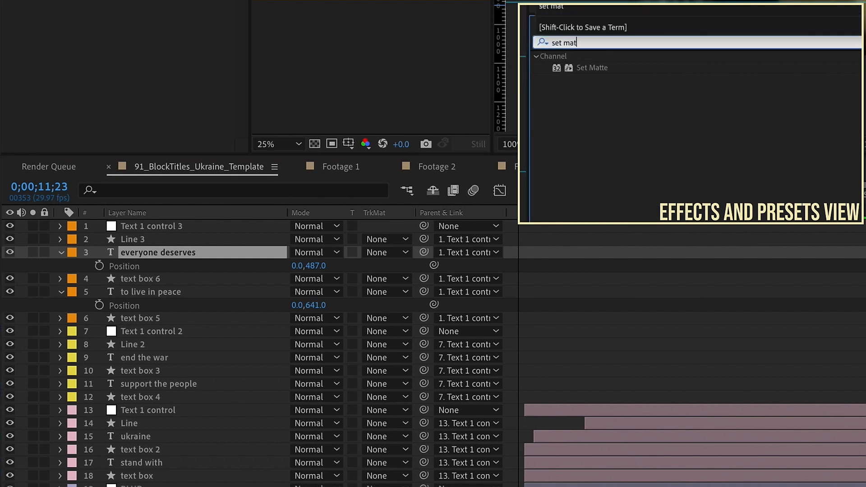
left_click_drag(598, 72, 203, 253)
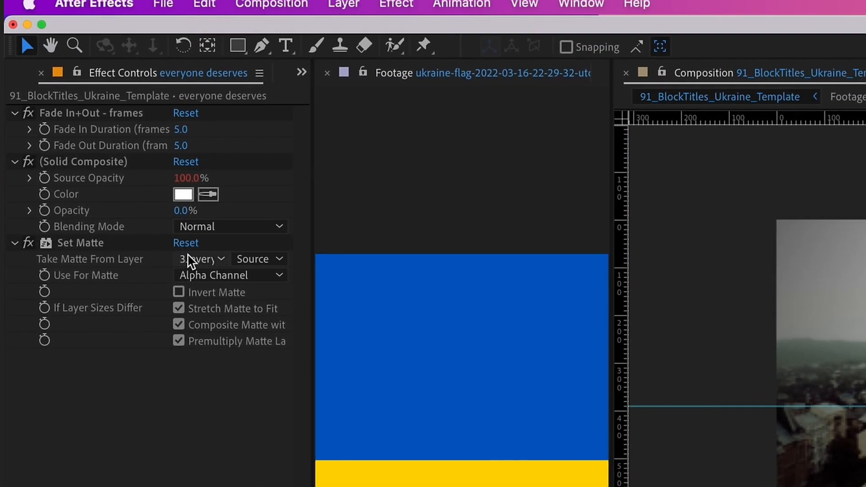
left_click(209, 261)
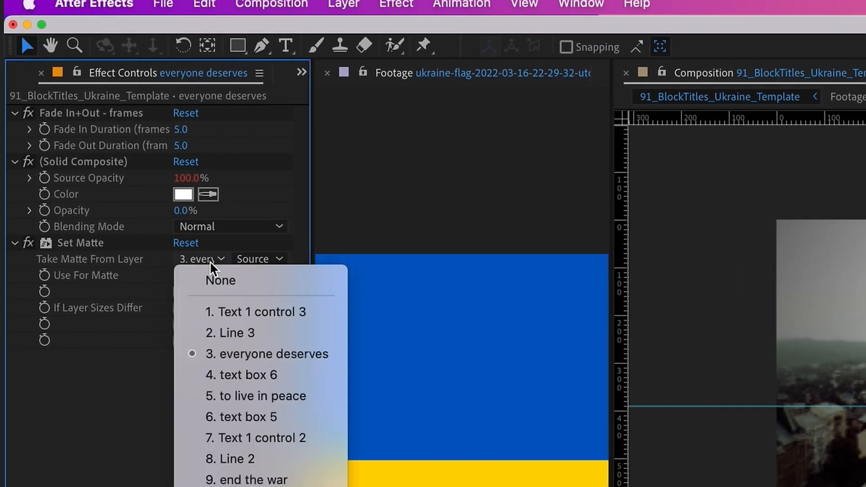
left_click(242, 375)
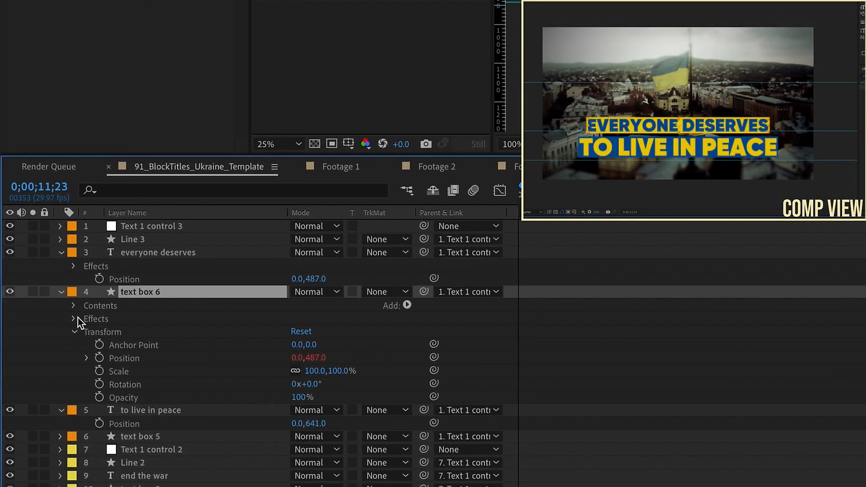
Step: Expand text box 6 down to the Resizable Box transform and unlink its Scale dimensions
left_click(73, 305)
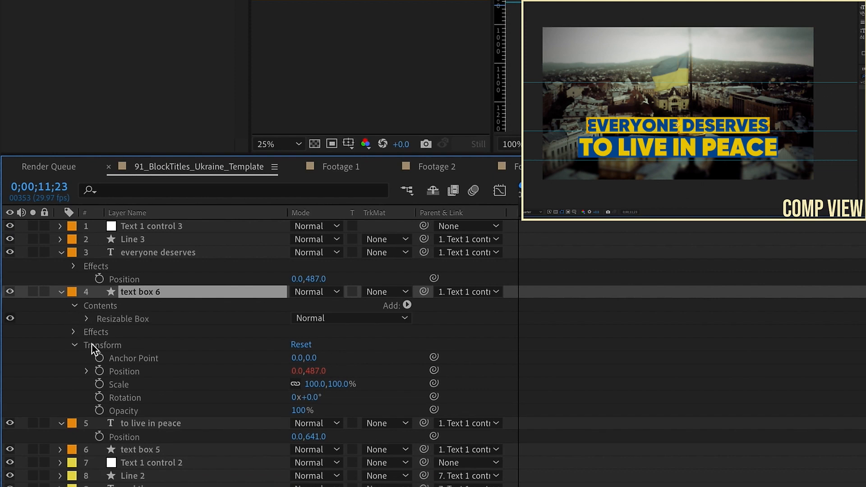
left_click(88, 319)
left_click(100, 371)
left_click(296, 411)
Step: Test the matte by narrowing the Resizable Box, toggling Set Matte on everyone deserves, and restoring the horizontal scale to 100%
mouse_move(310, 411)
left_mouse_down()
mouse_move(273, 411)
mouse_move(316, 411)
mouse_move(303, 411)
left_mouse_up()
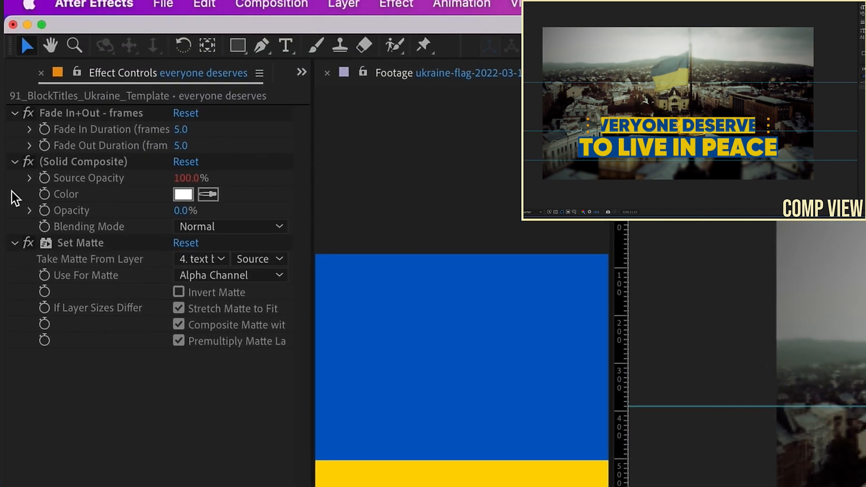
left_click(29, 243)
left_click(30, 243)
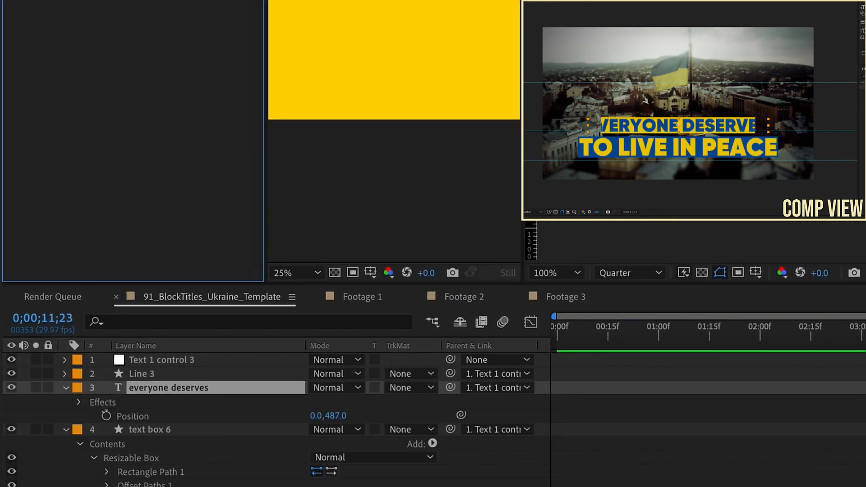
left_click(316, 339)
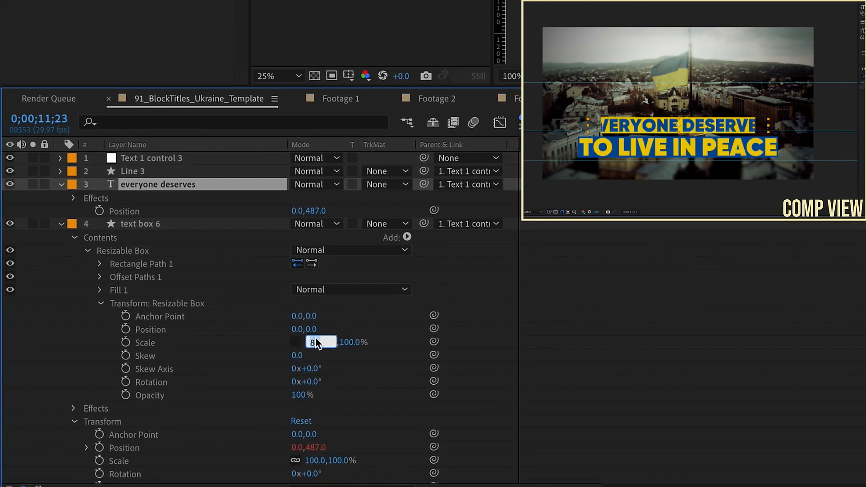
type("100")
key("Return")
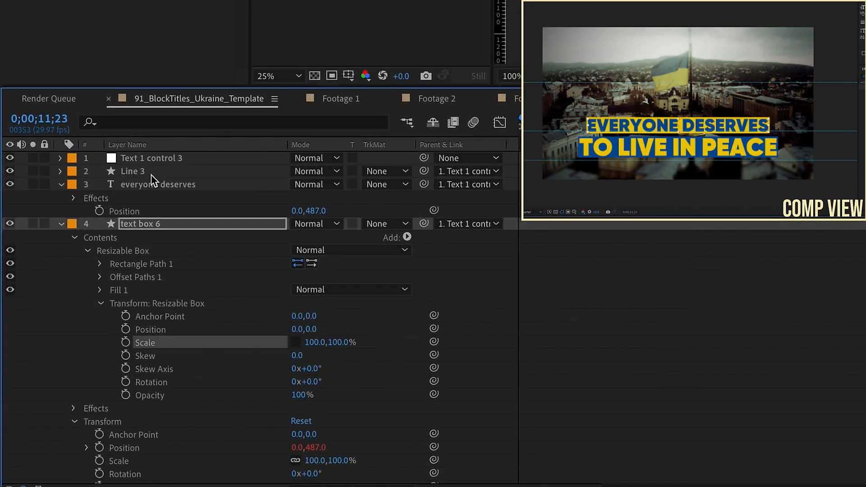
Step: Compare text box 6's layer Transform with the Resizable Box transform and inspect the Rectangle Path 1 size
left_click(146, 228)
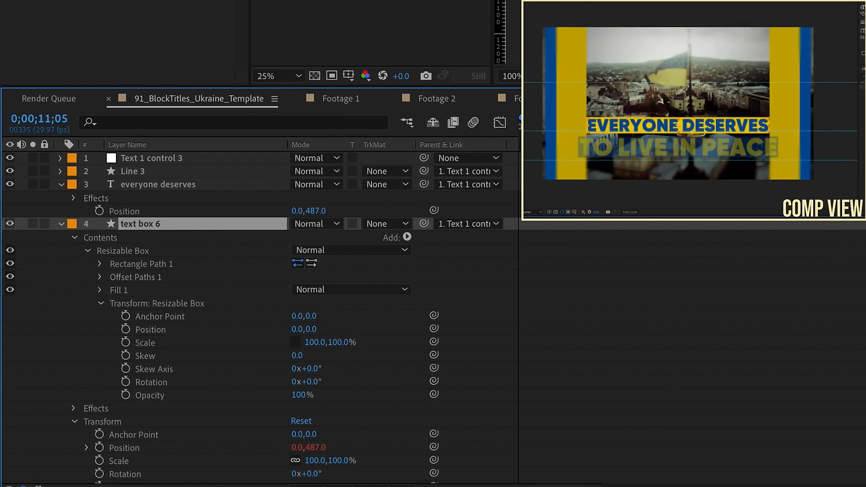
left_click(139, 251)
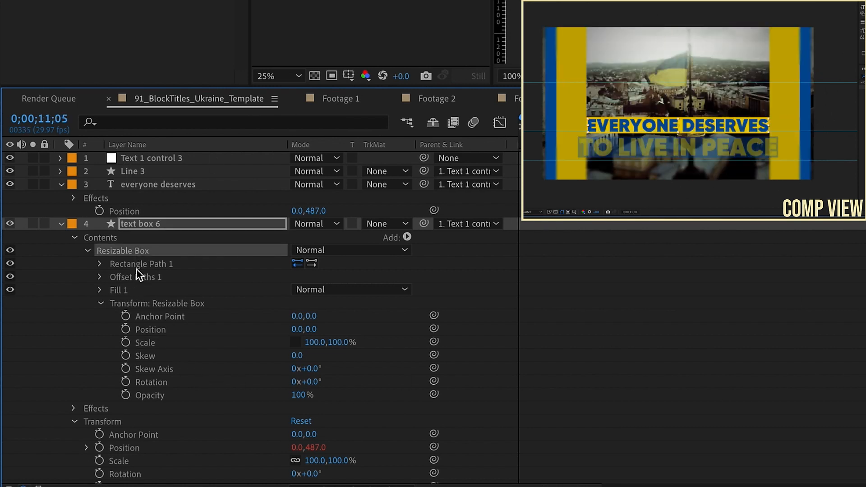
left_click(124, 304)
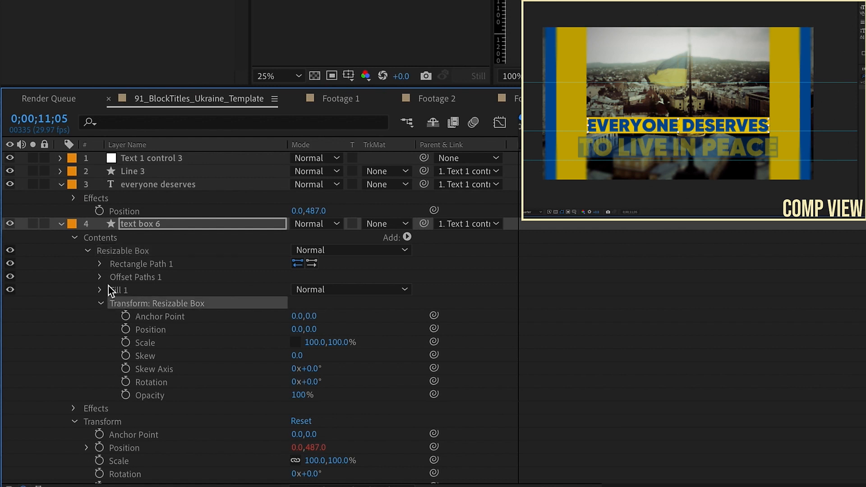
left_click(110, 423)
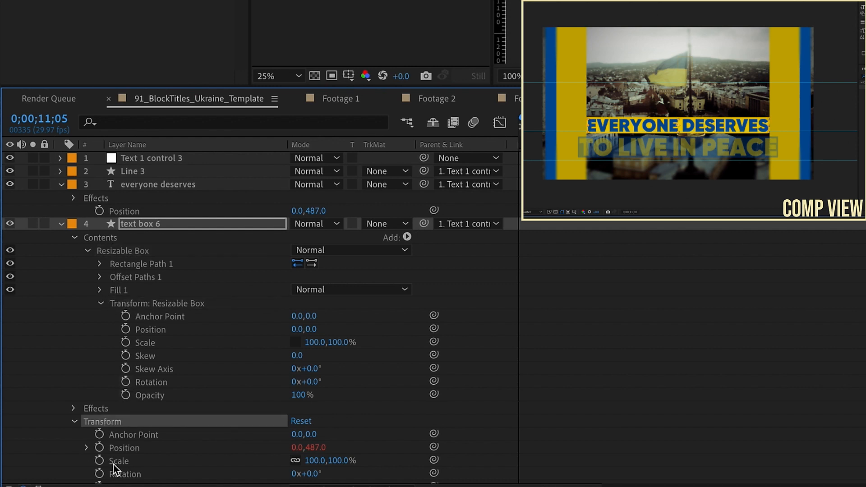
left_click(99, 264)
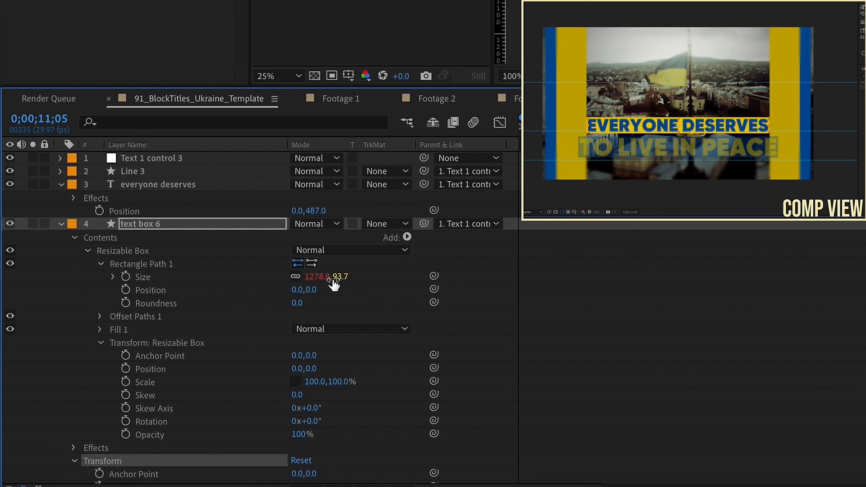
left_click(88, 251)
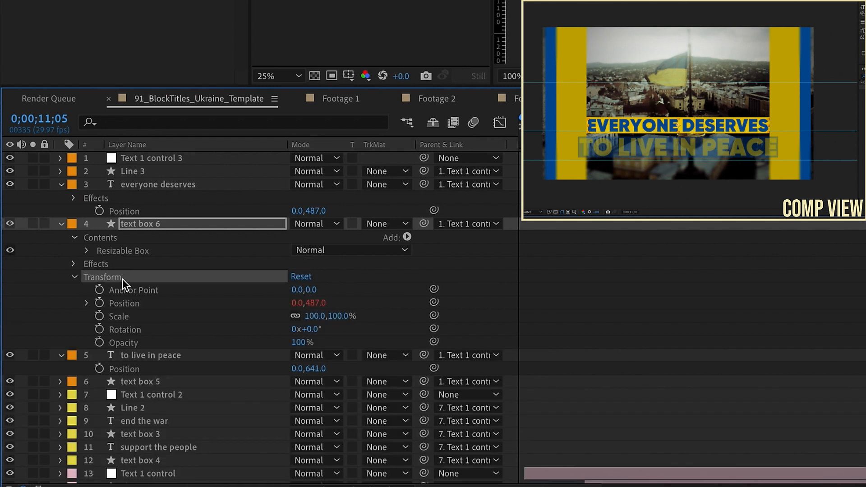
left_click(88, 250)
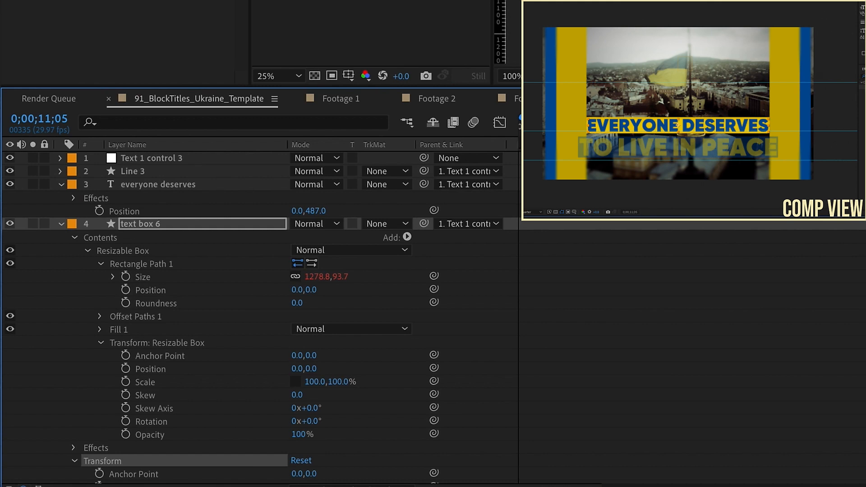
Step: Keyframe the Resizable Box's horizontal scale in text box 6 from 0% to 100% over 20 frames, starting at the layer's beginning
left_click(795, 303)
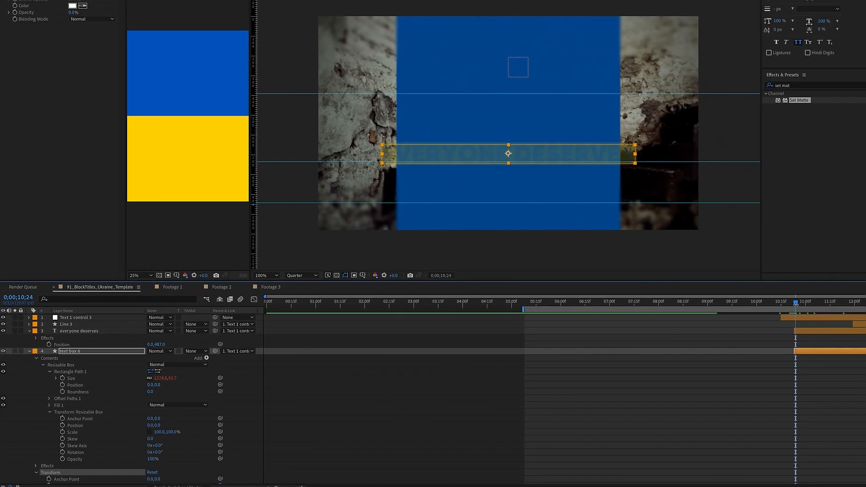
left_click(62, 432)
key("shift+Page_Down")
key("shift+Page_Down")
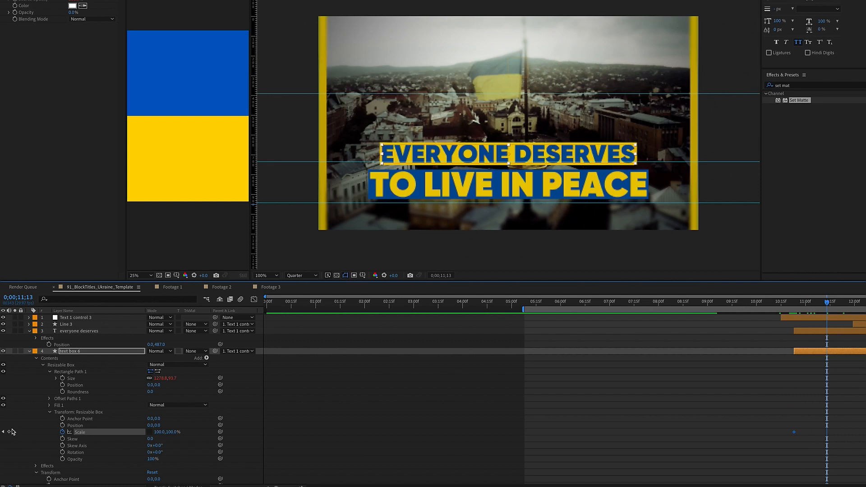
left_click(4, 432)
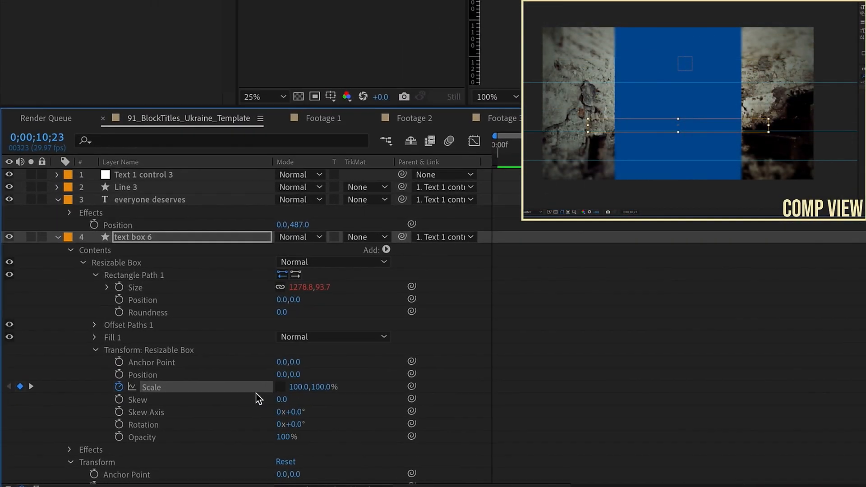
left_click(296, 387)
type("0")
key("Return")
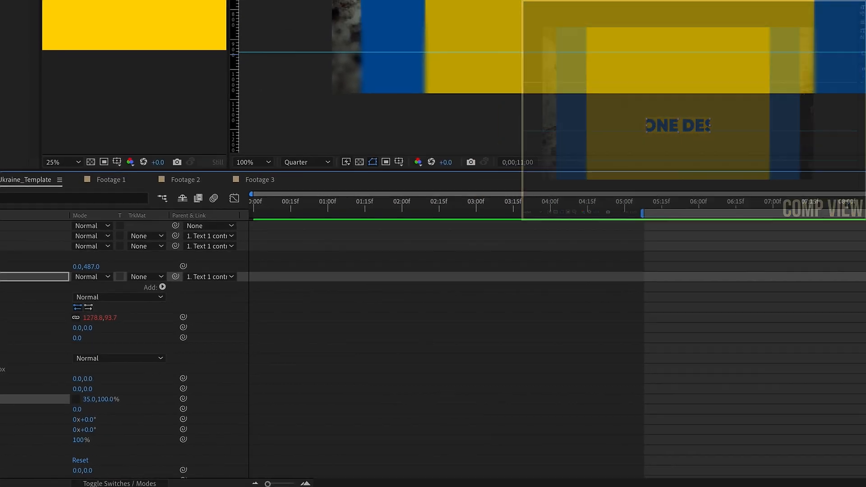
Step: Apply Easy Ease In to text box 6's ending Scale keyframe and lengthen its ease for a fast start and slow finish
right_click(699, 412)
mouse_move(764, 474)
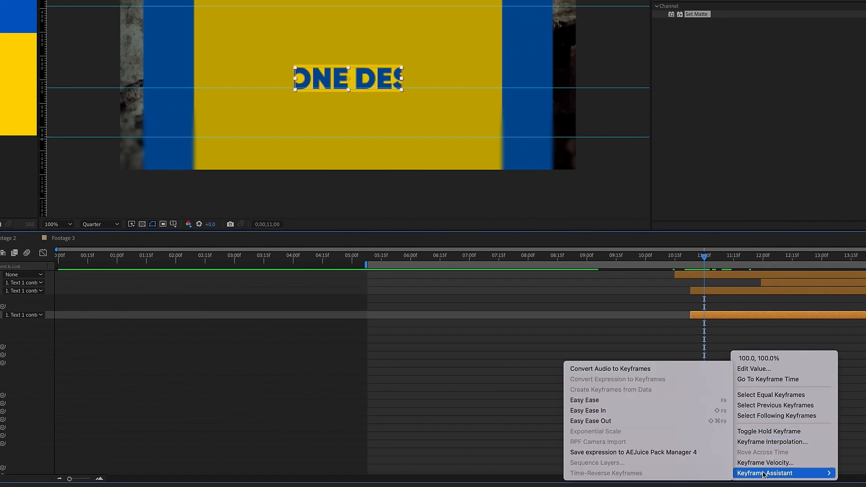
left_click(622, 410)
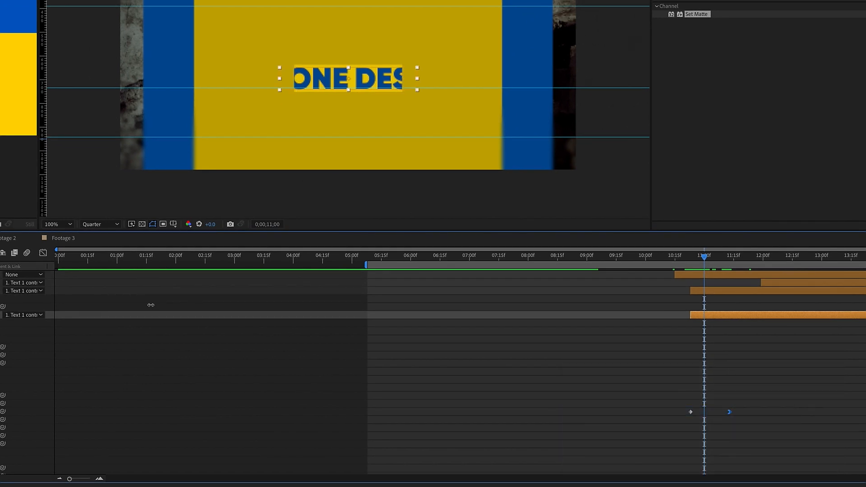
left_click(43, 253)
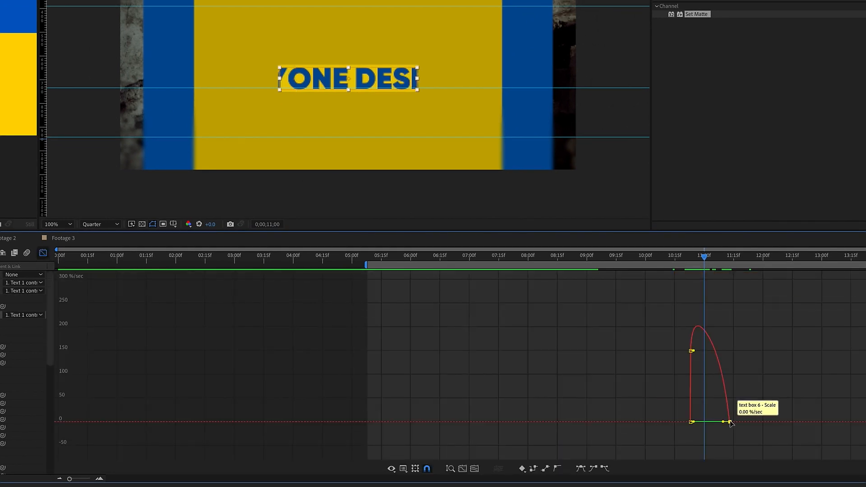
left_click_drag(724, 422, 710, 422)
left_click(695, 422)
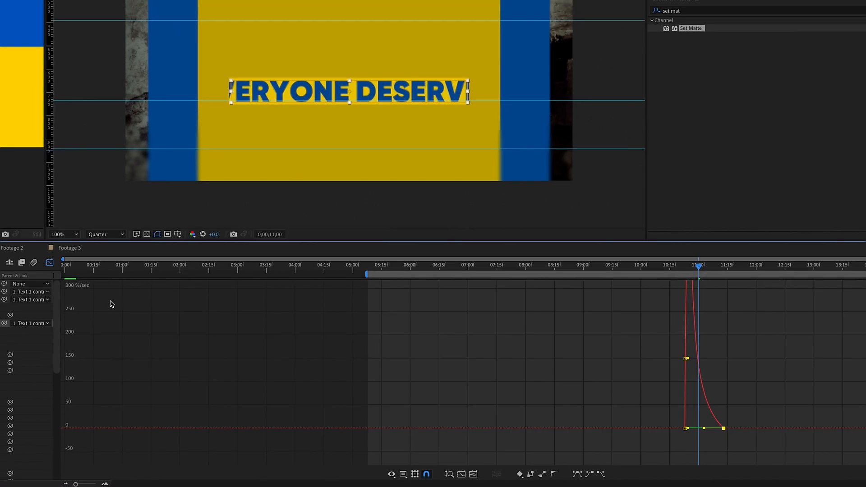
left_click(50, 262)
Step: Slow text box 6's reveal by moving its ending Scale keyframe just past the 12-second mark, and preview it
left_click(685, 266)
key("space")
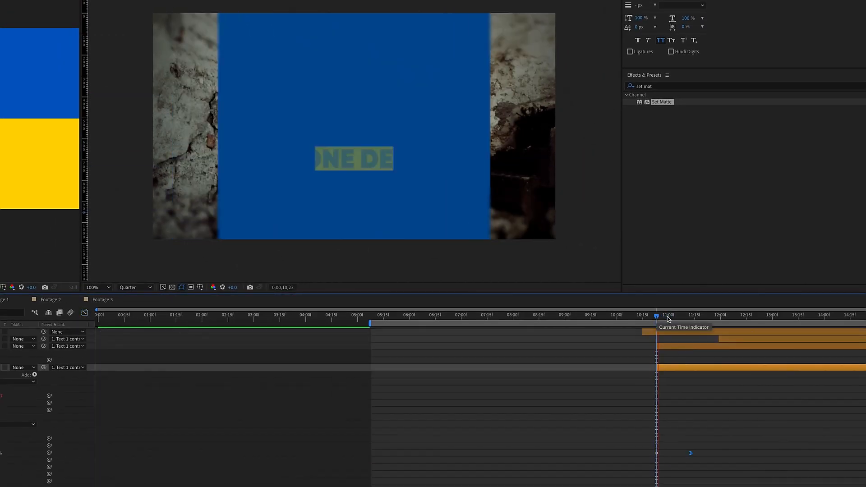
left_click_drag(691, 453, 726, 456)
left_click(653, 317)
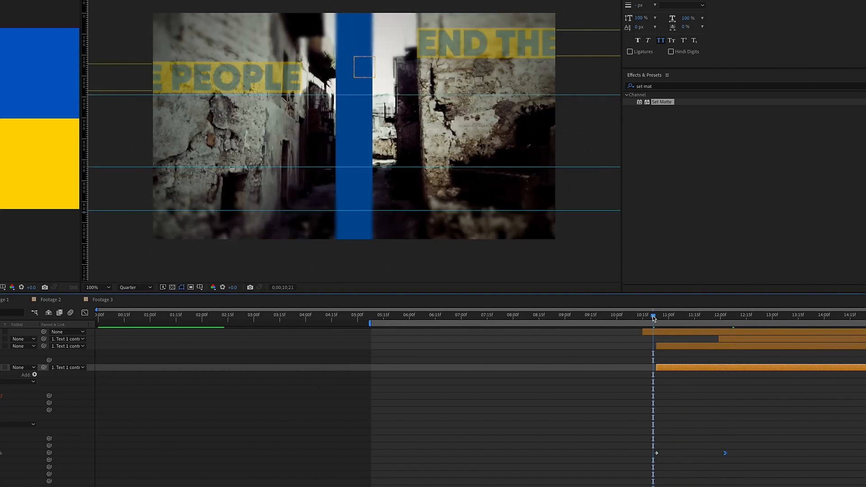
key("space")
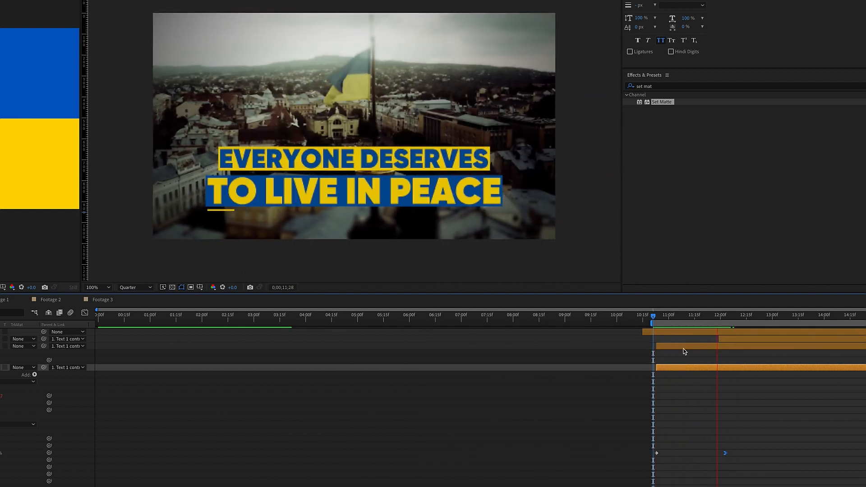
Step: Shift both text lines and their text boxes about 15 frames later as a group and preview the new timing
left_click(700, 348)
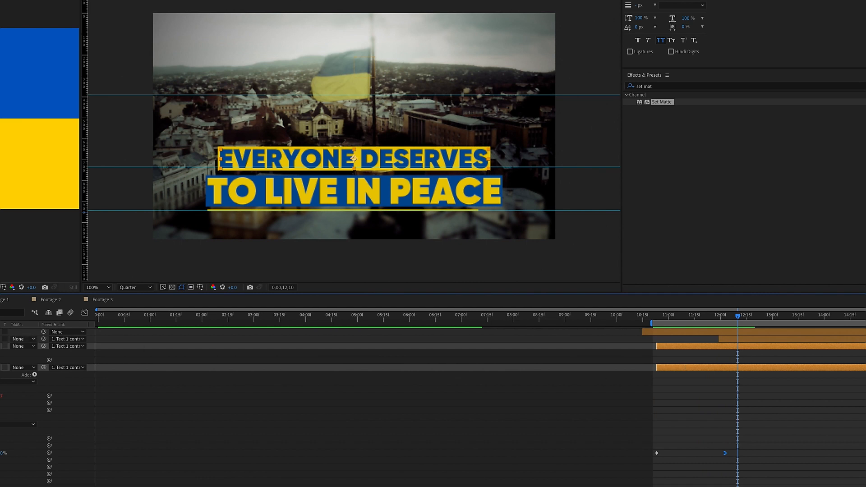
key("u")
left_click(684, 376, "shift")
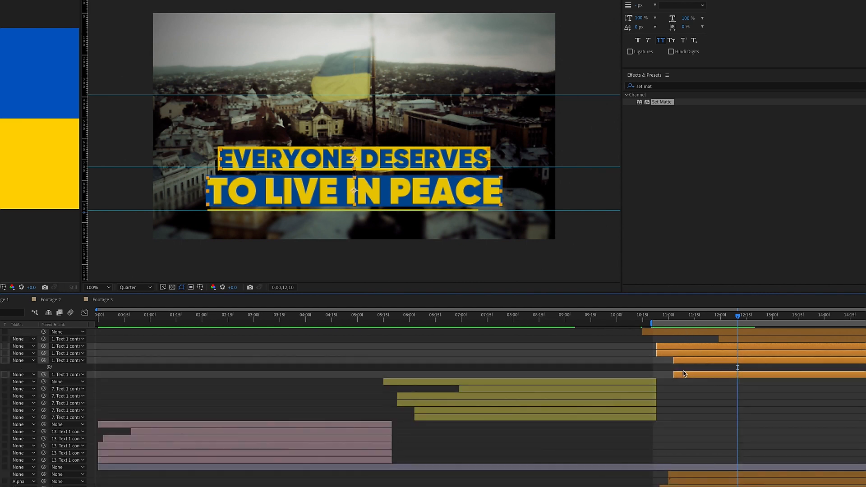
left_click_drag(677, 347, 702, 347)
left_click(679, 317)
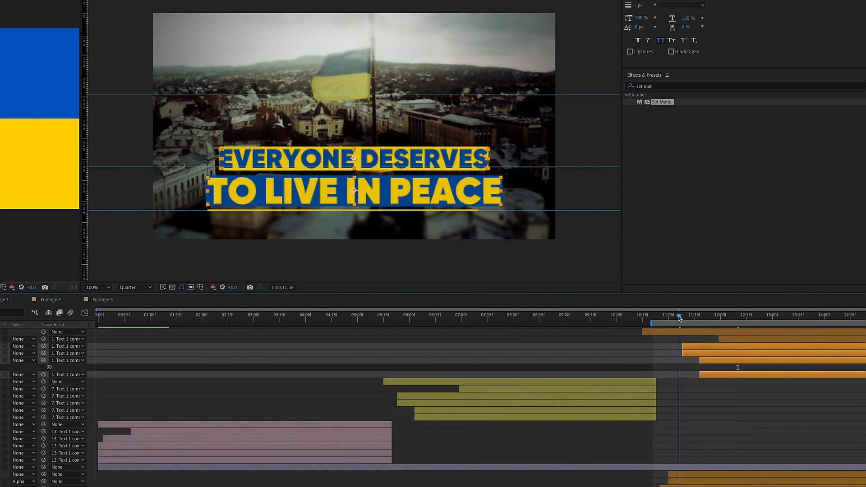
key("space")
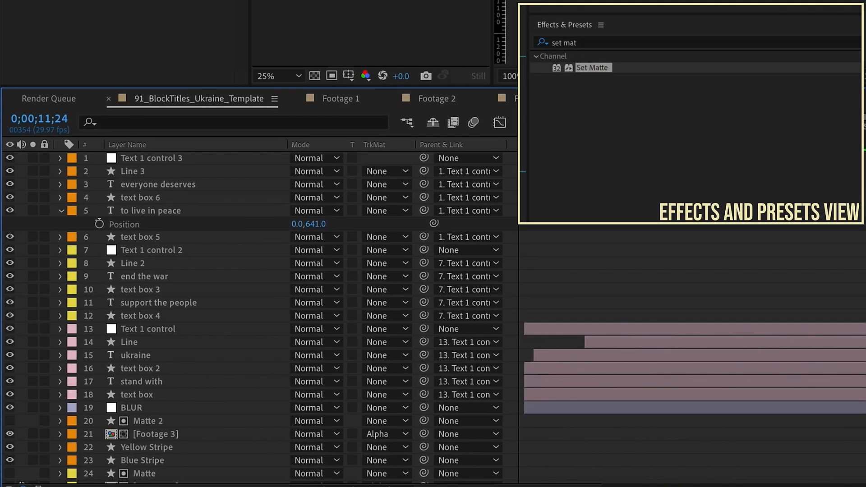
Step: Apply Set Matte to the "to live in peace" text layer and take its matte from text box 5
left_click(150, 211)
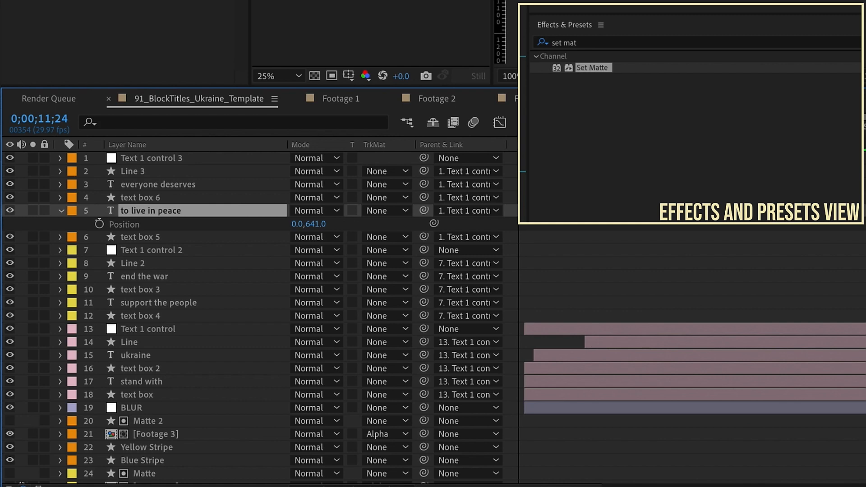
double_click(583, 65)
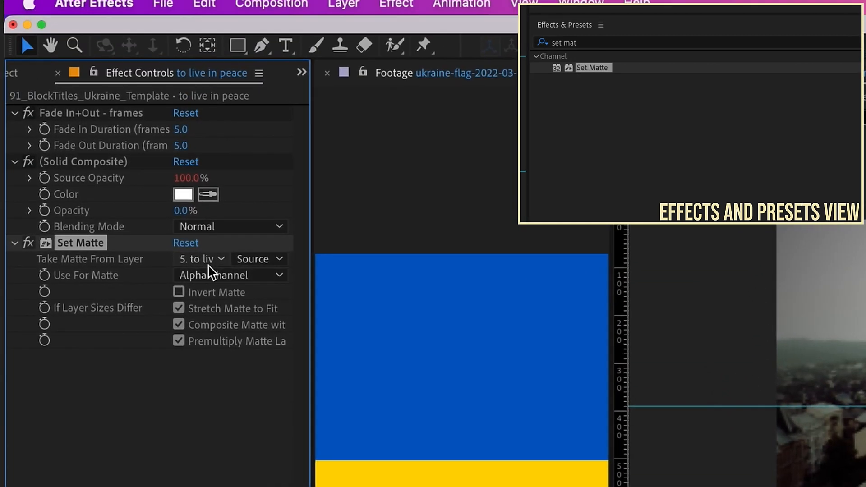
left_click(203, 259)
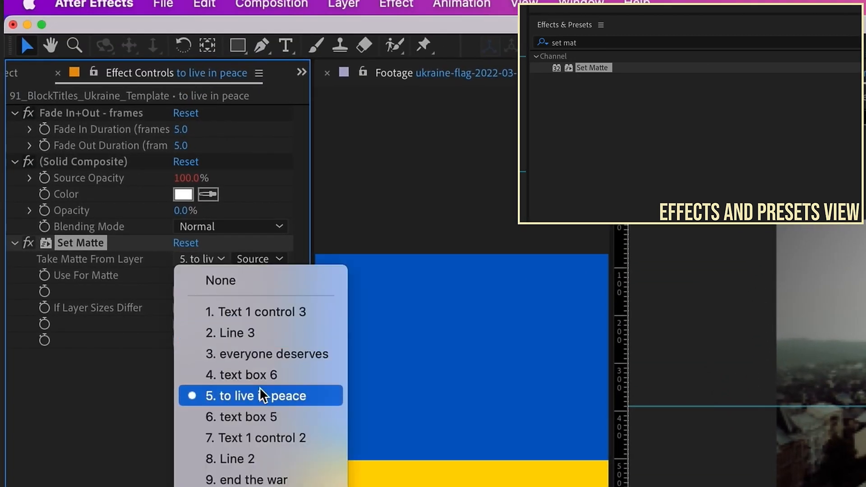
left_click(252, 415)
Step: Copy text box 6's Scale keyframes onto text box 5's Resizable Box scale, starting at 0;00;11;18
left_click(62, 355)
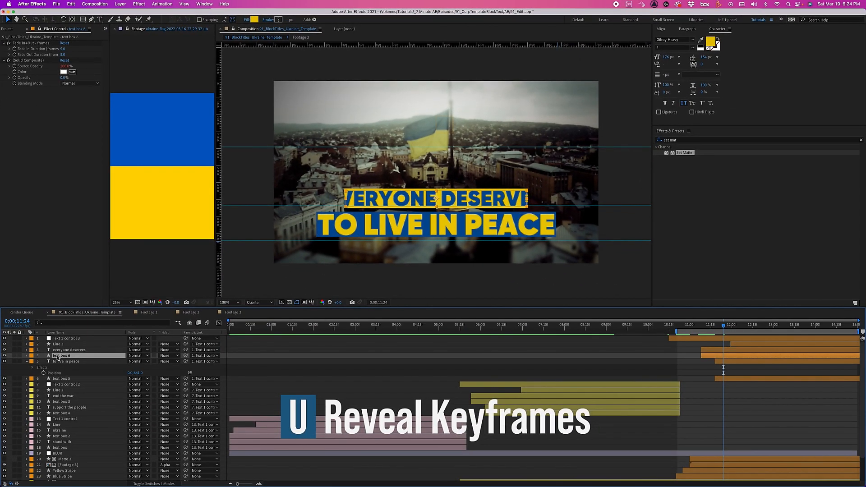
key("u")
left_click(71, 368)
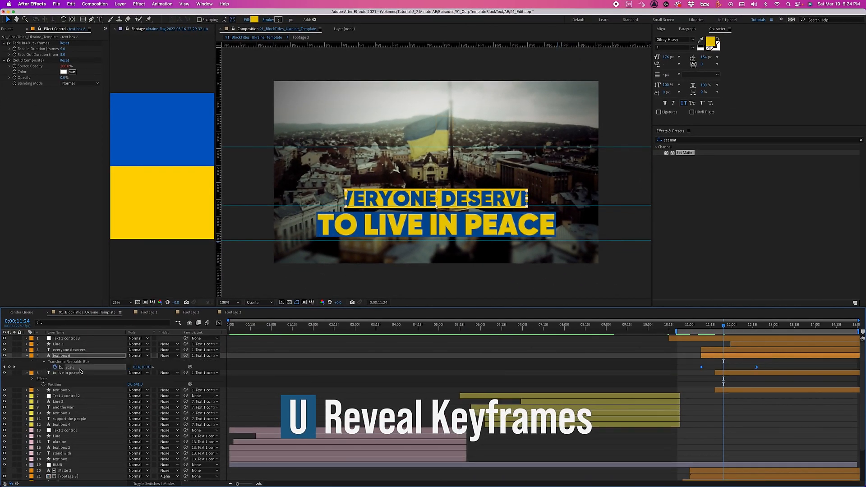
left_click(736, 391)
left_click(26, 391)
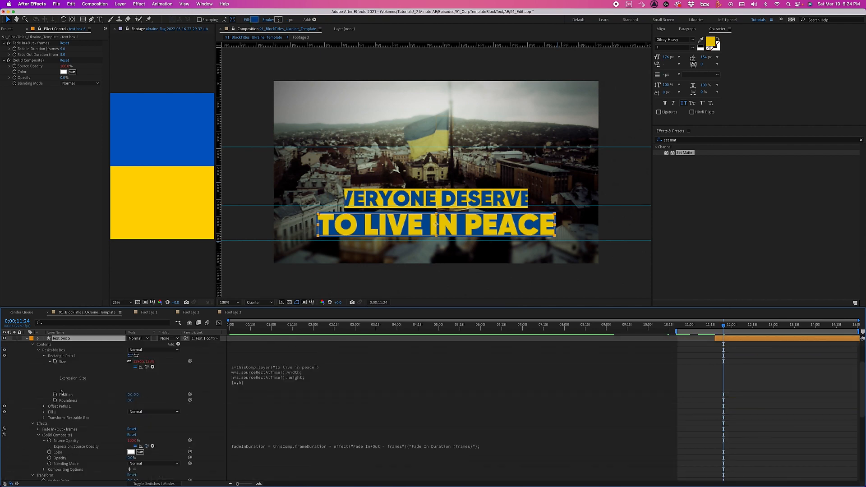
scroll(45, 370, "down", 3)
left_click(55, 351)
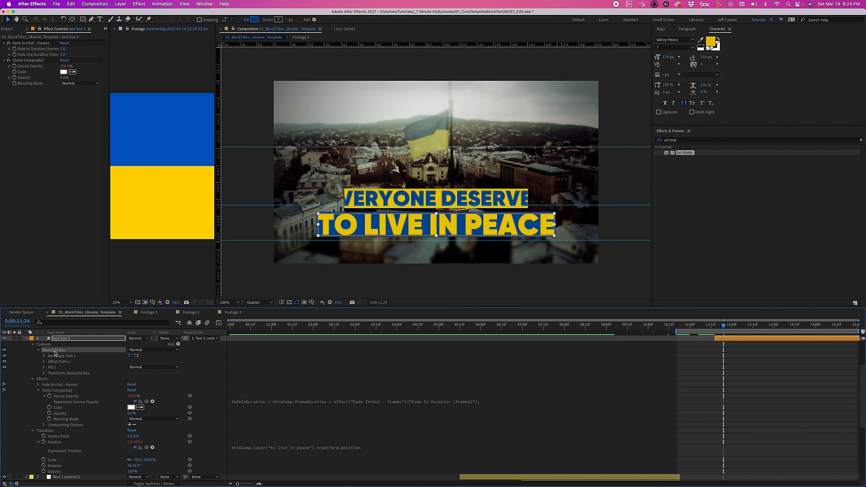
left_click(55, 373)
left_click(44, 373)
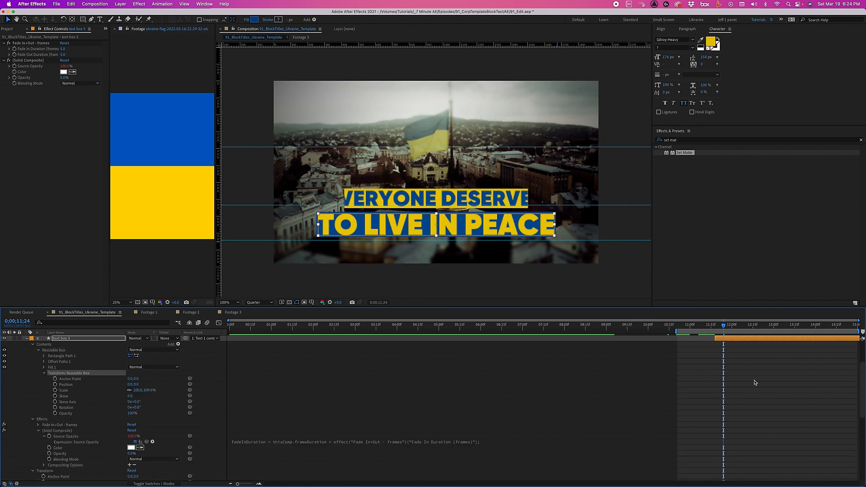
left_click(717, 326)
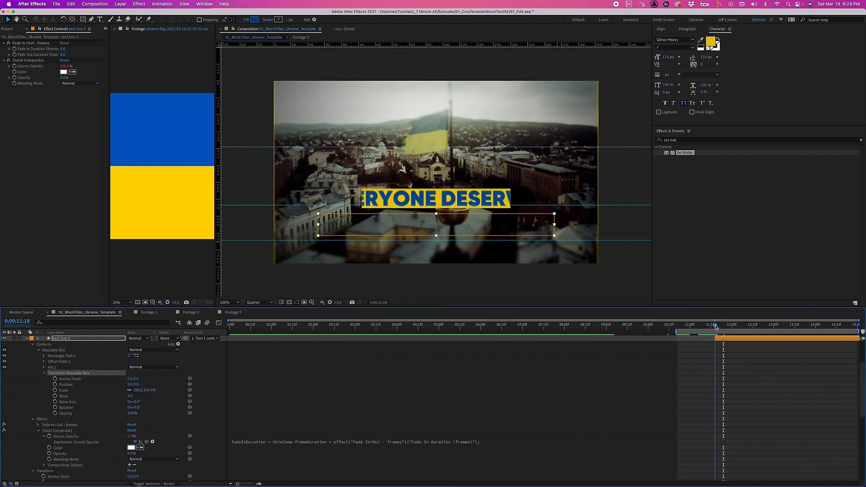
left_click(65, 392)
key("cmd+v")
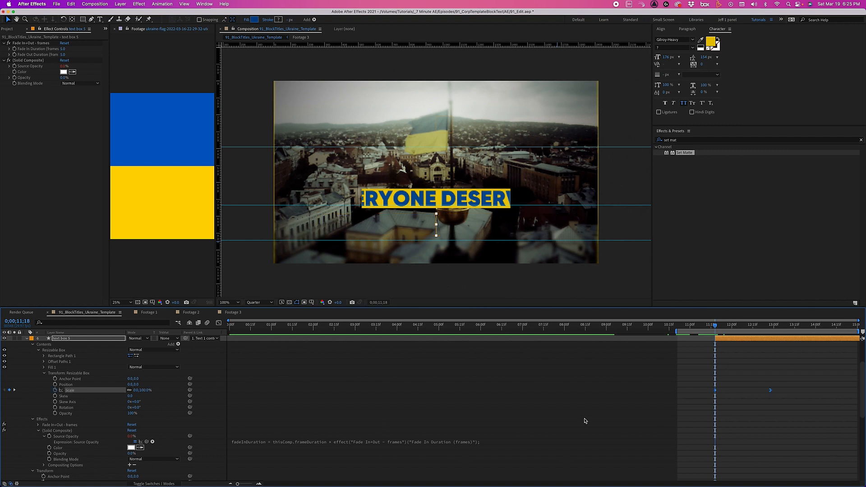
Step: Collapse text box 5's properties and preview both lines' box reveals from about 0;00;11;07
left_click(27, 339)
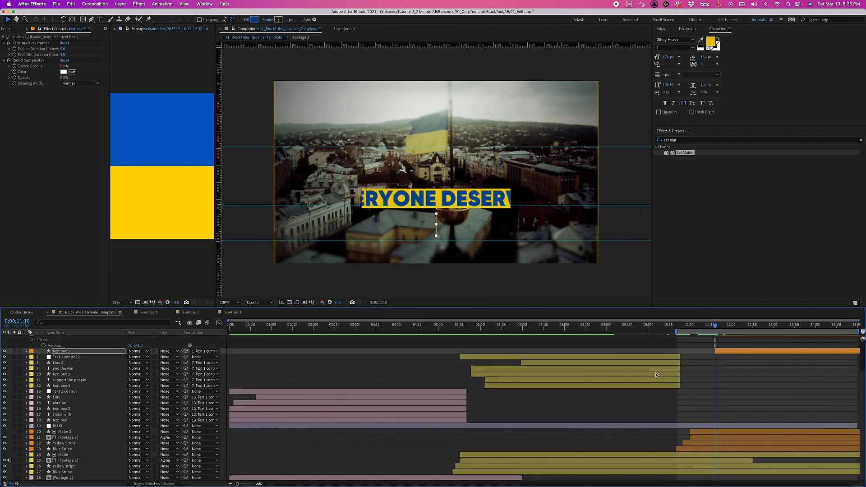
scroll(730, 353, "up", 3)
left_click(700, 325)
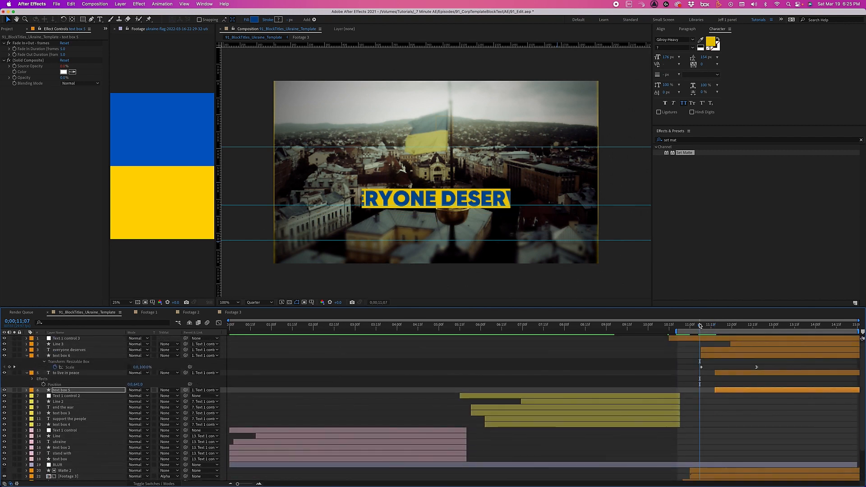
key("space")
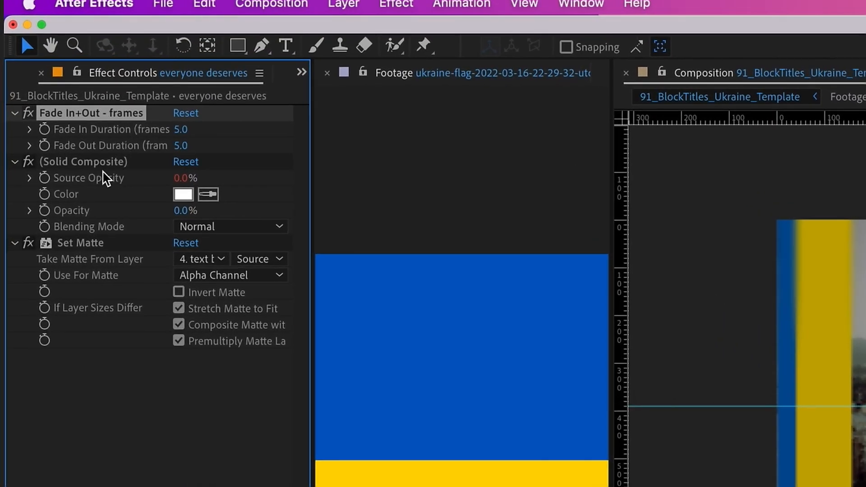
Step: Delete the Fade In+Out and Solid Composite effects from the "everyone deserves" text and text box 6
left_click(103, 162)
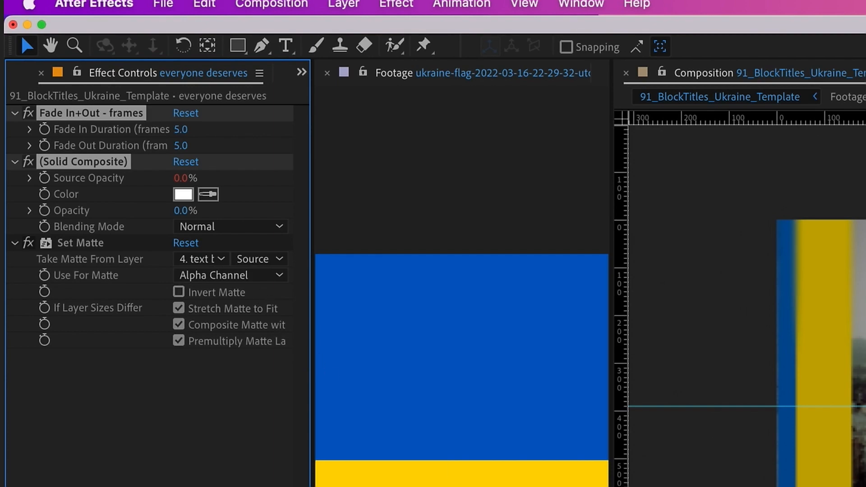
key("Delete")
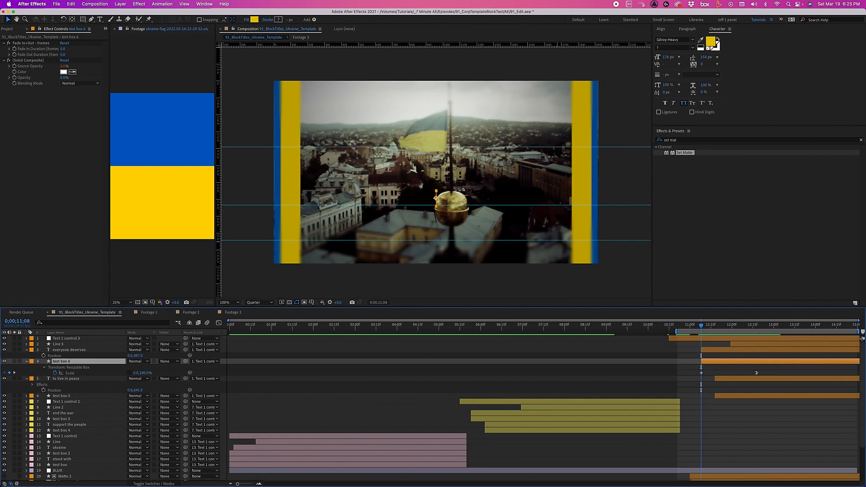
left_click(37, 43)
left_click(33, 60, "shift")
key("Delete")
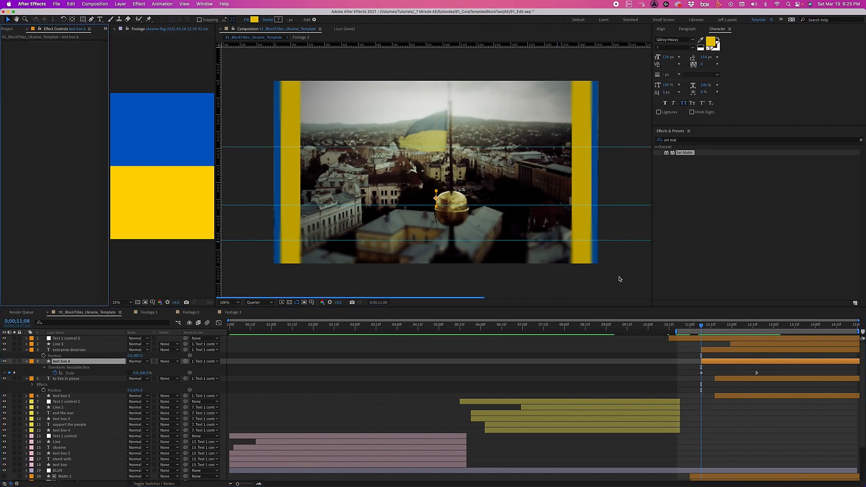
Step: Remove Fade In+Out and Solid Composite from "to live in peace" and text box 5, and preview the title without fades
left_click(720, 379)
left_click(37, 43)
left_click(38, 59, "shift")
key("Delete")
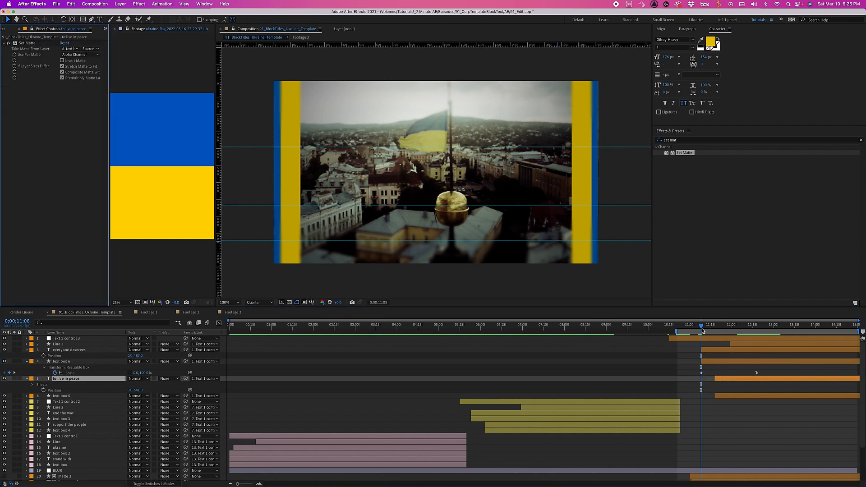
left_click(722, 396)
left_click(37, 44)
left_click(34, 61, "shift")
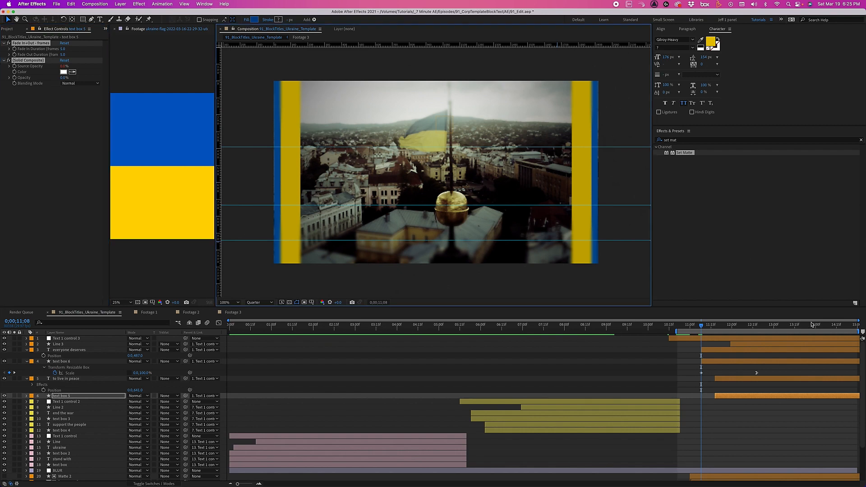
key("Delete")
left_click_drag(701, 325, 708, 327)
key("space")
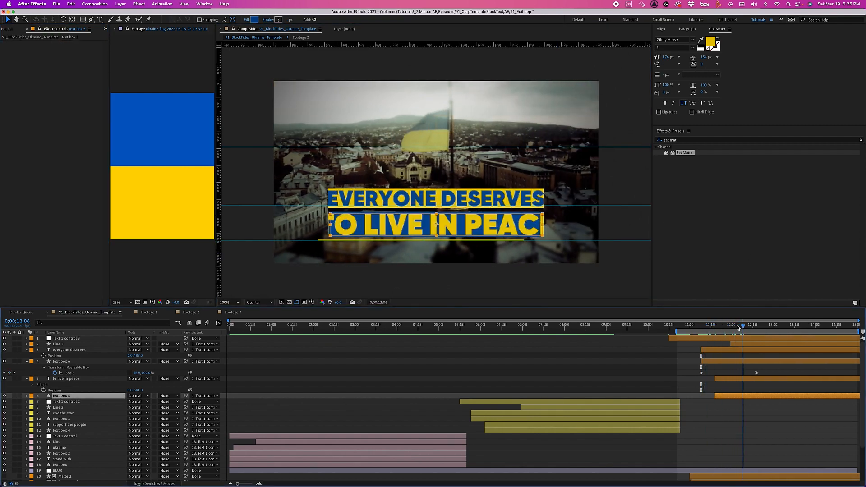
Step: Keyframe the "everyone deserves" text's position over 20 frames from 0;00;11;08, sliding in from X about 311 to its current place
mouse_move(707, 326)
left_mouse_down()
mouse_move(717, 326)
mouse_move(702, 325)
left_mouse_up()
left_click(68, 350)
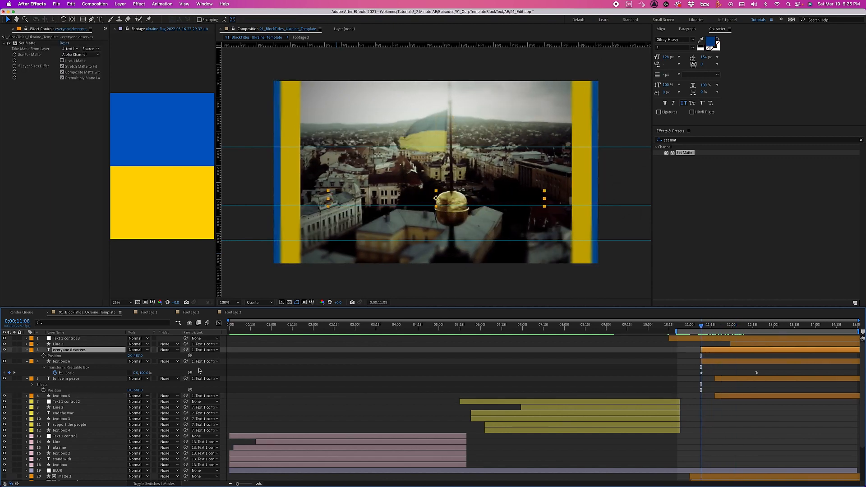
left_click(44, 356)
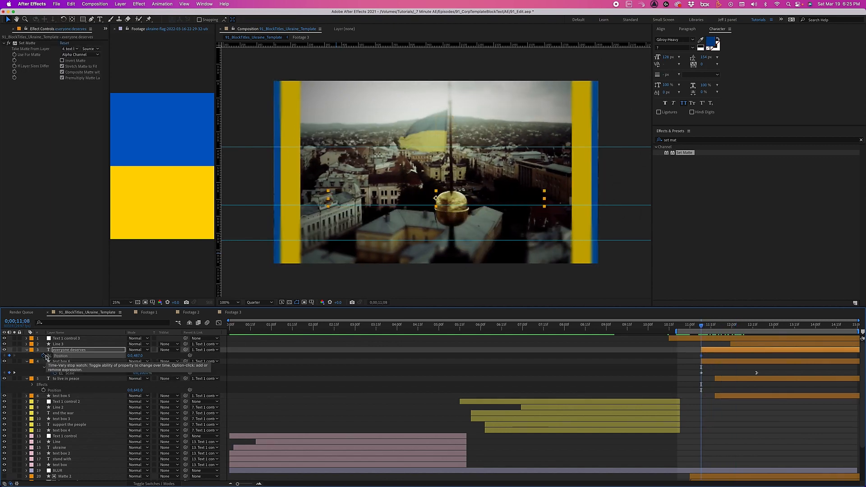
key("shift+Page_Down")
key("shift+Page_Down")
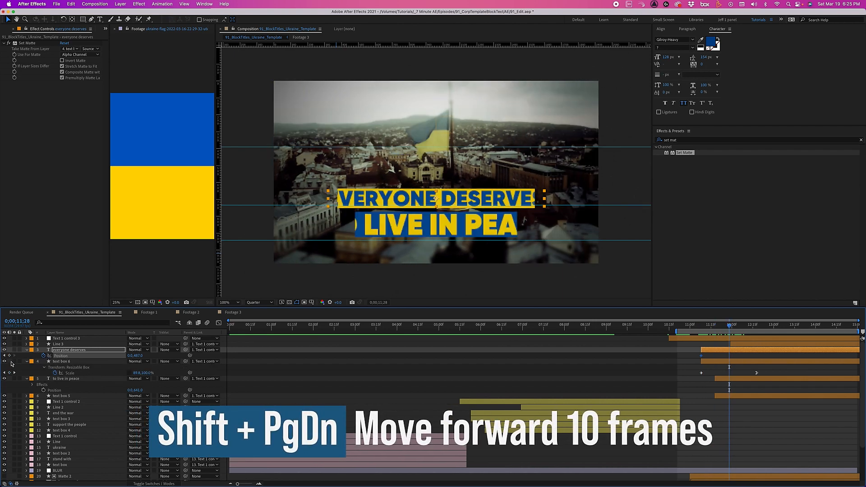
left_click(4, 356)
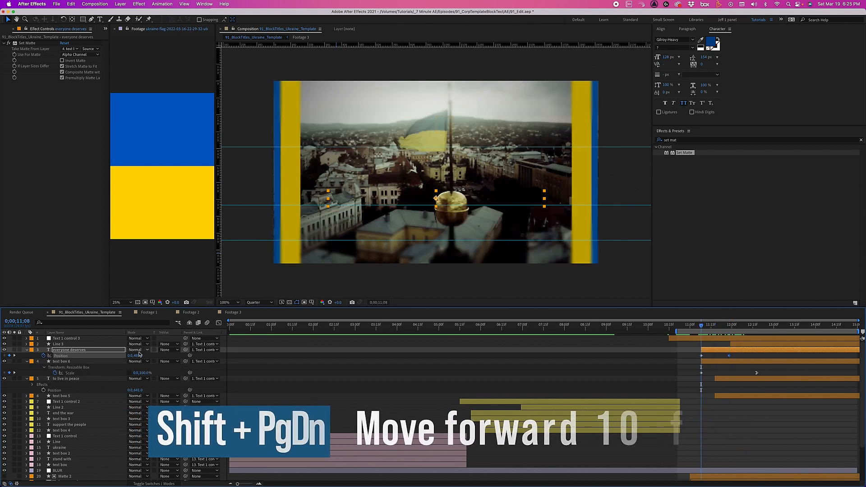
left_click_drag(131, 356, 177, 353)
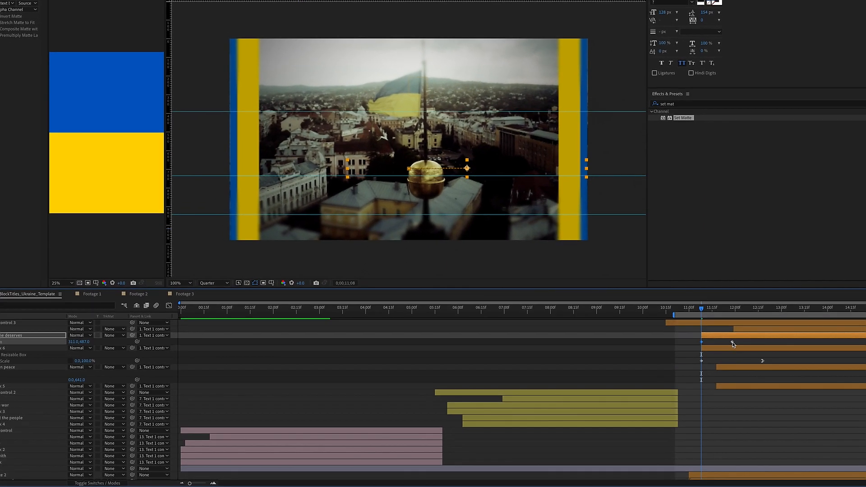
Step: Apply Easy Ease In to the "everyone deserves" text's ending Position keyframe and raise its incoming influence to 100%
right_click(729, 356)
mouse_move(754, 444)
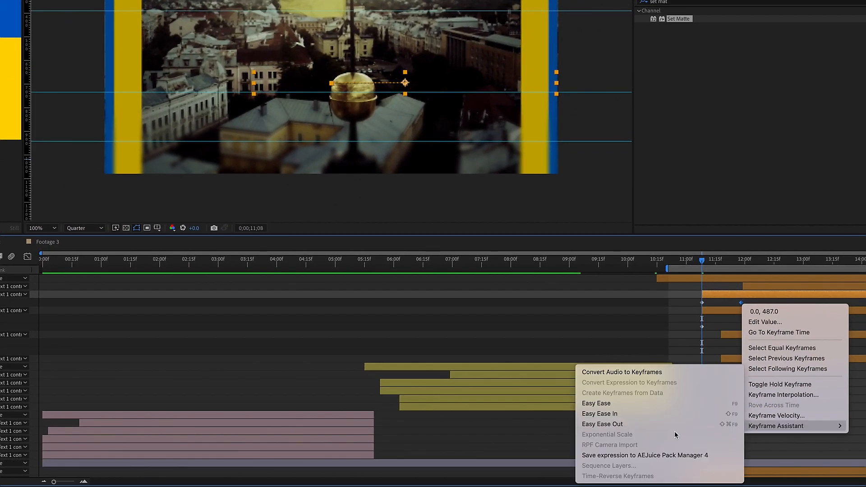
left_click(634, 415)
left_click(27, 257)
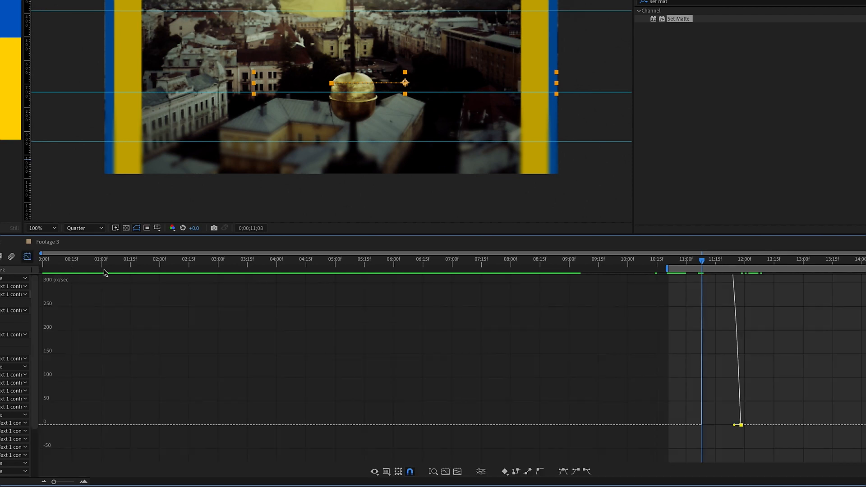
left_click_drag(735, 426, 676, 426)
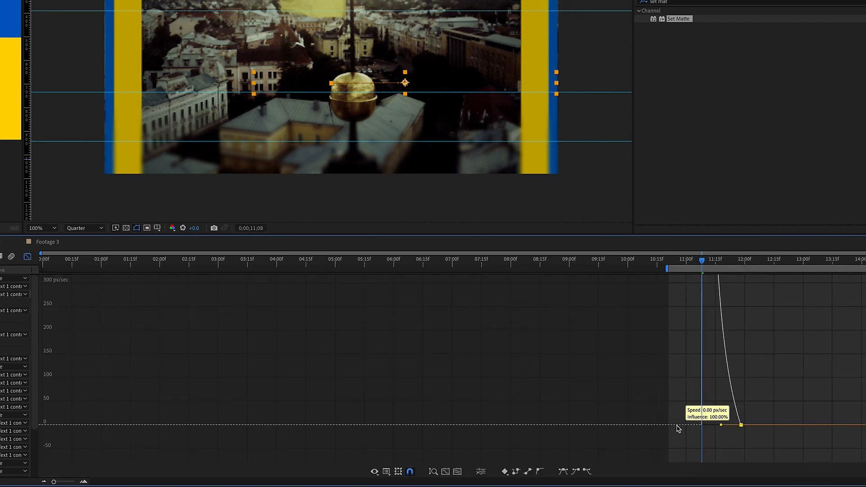
left_click(27, 256)
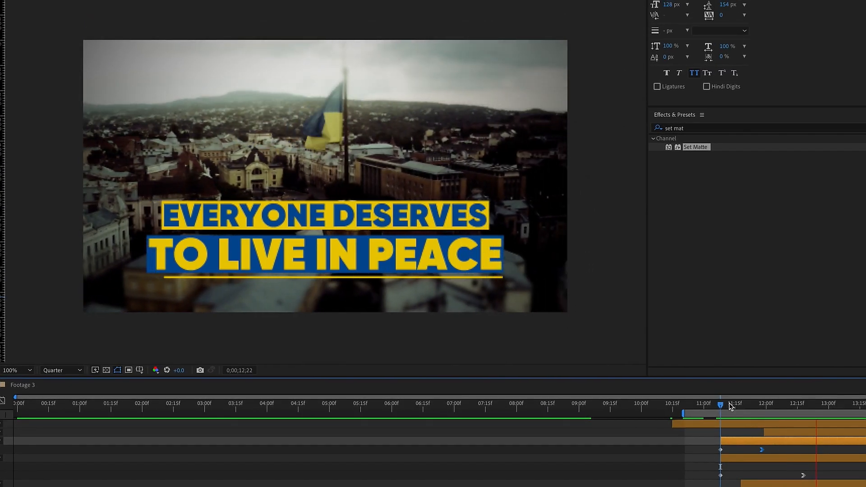
Step: Align the "everyone deserves" text's ending Position keyframe with text box 6's ending Scale keyframe and preview the slide
key("space")
left_click_drag(762, 450, 803, 450)
left_click(721, 405)
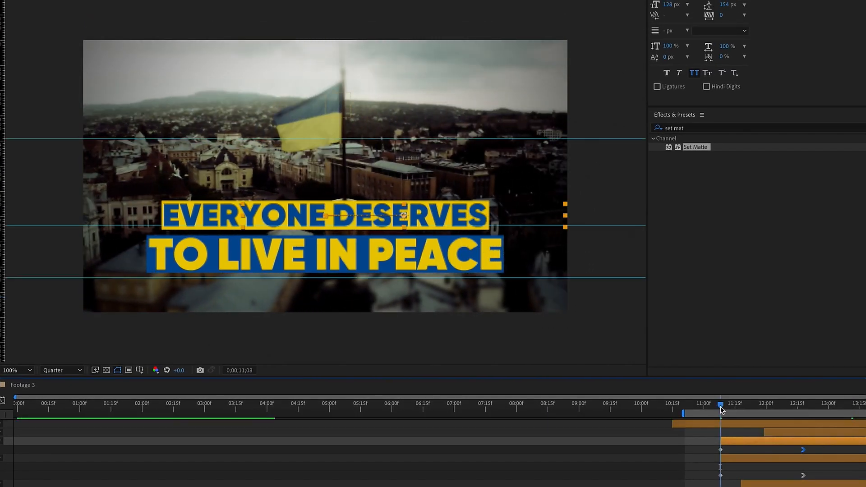
key("space")
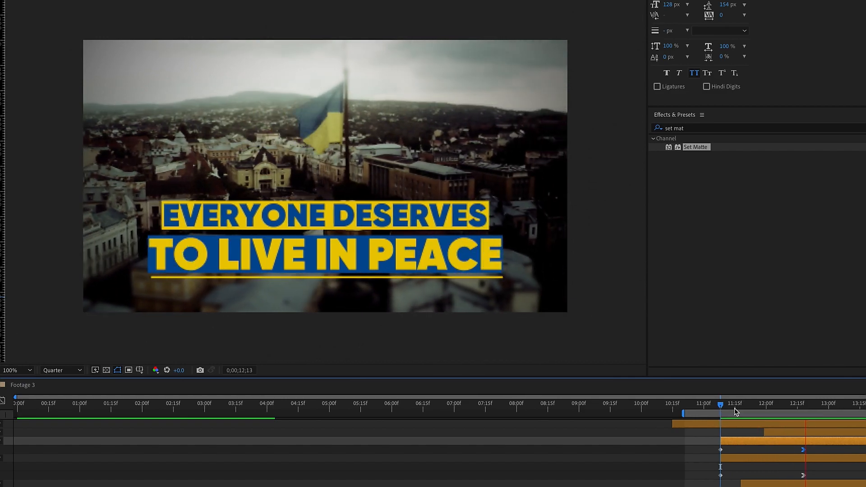
Step: Keyframe the "to live in peace" text's position from X about -409 at 0;00;11;18 to its current place at 0;00;12;18
left_click_drag(723, 405, 740, 415)
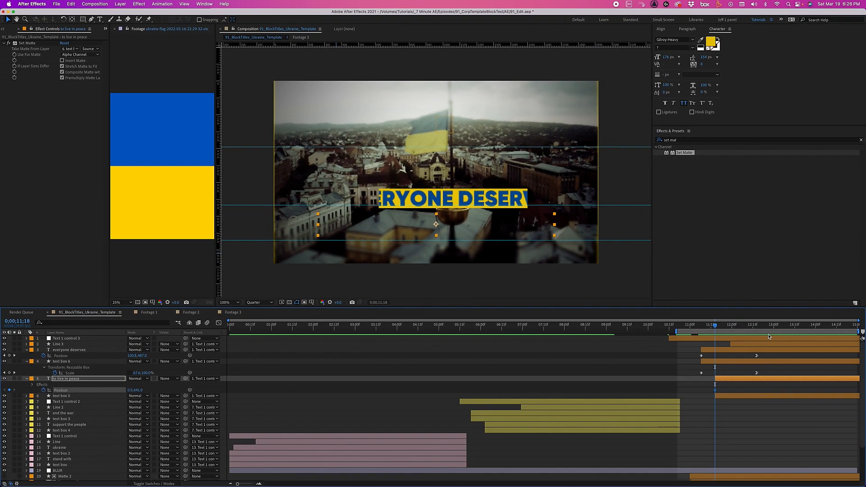
left_click(758, 331)
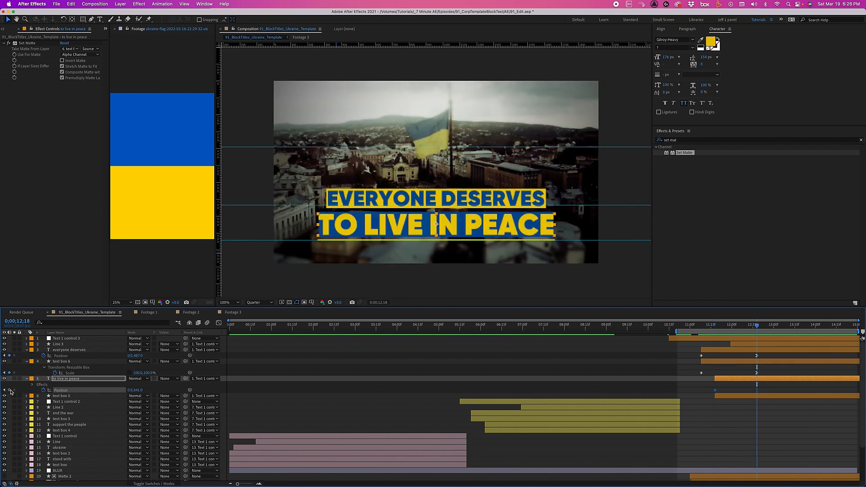
left_click(5, 391)
left_click_drag(130, 391, 6, 379)
left_click_drag(132, 391, 106, 385)
Step: Apply Easy Ease In to the "to live in peace" text's ending Position keyframe and lengthen its incoming ease
right_click(758, 390)
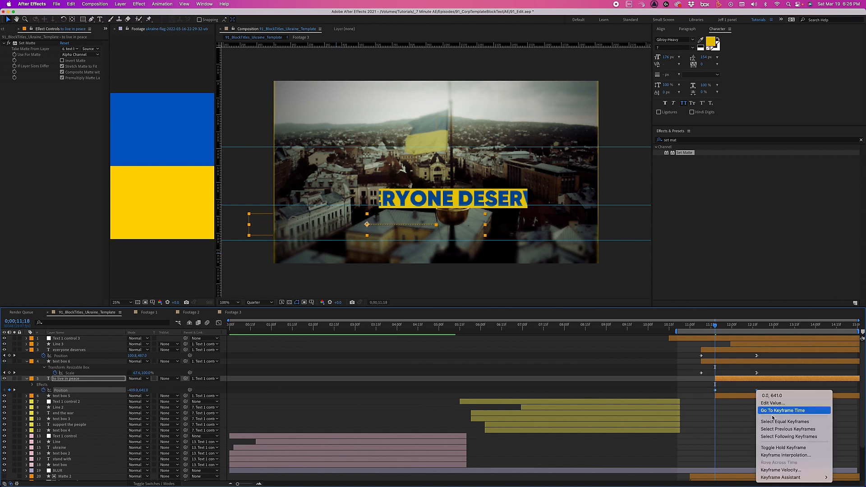
mouse_move(781, 477)
left_click(684, 435)
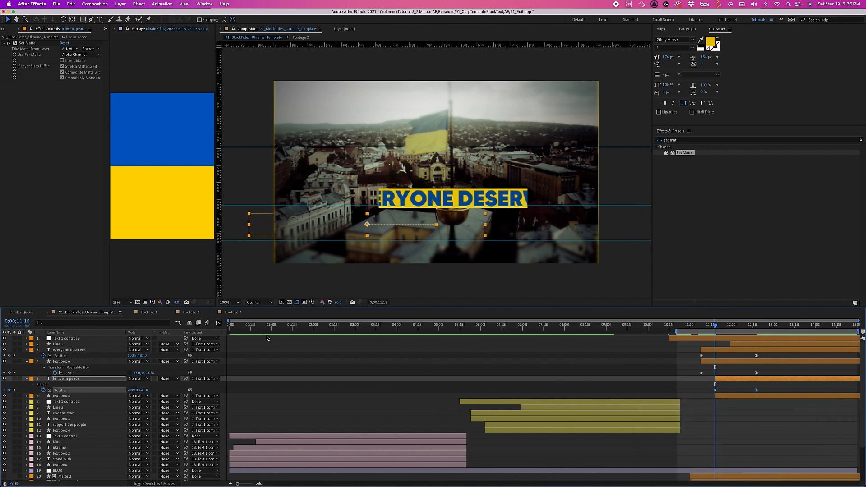
left_click(219, 323)
left_click_drag(746, 444, 736, 444)
left_click(219, 323)
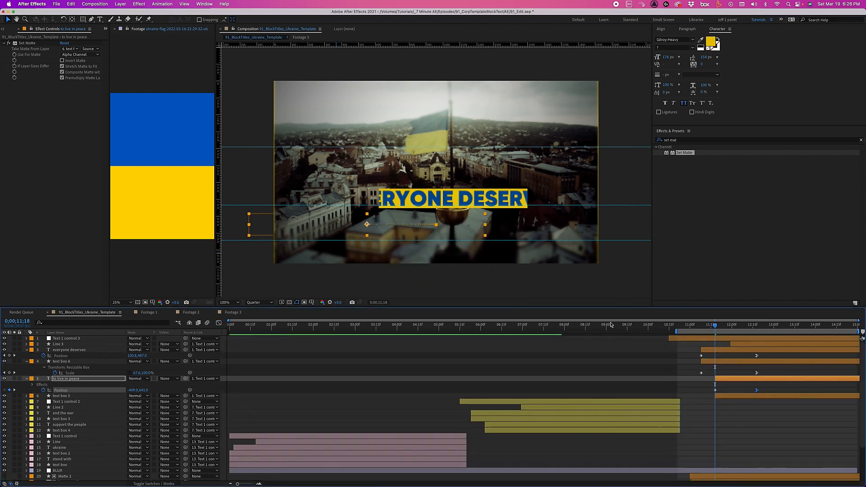
Step: Align the "to live in peace" text's ending Position keyframe with text box 5's ending Scale keyframe and preview the slide
left_click(727, 379)
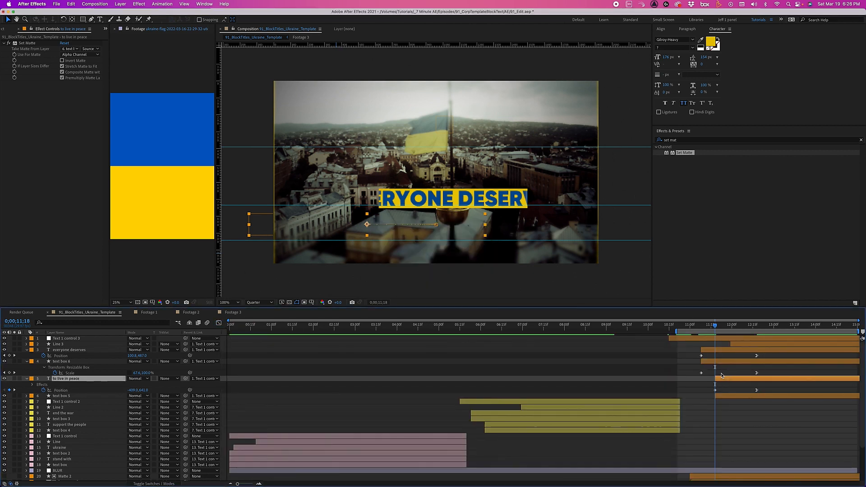
left_click(724, 396)
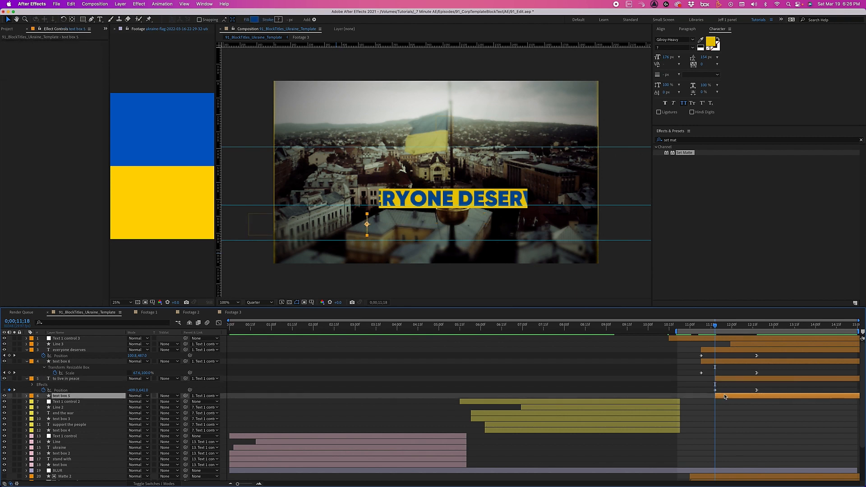
key("u")
left_click_drag(775, 328, 771, 328)
left_click_drag(757, 390, 771, 391)
key("space")
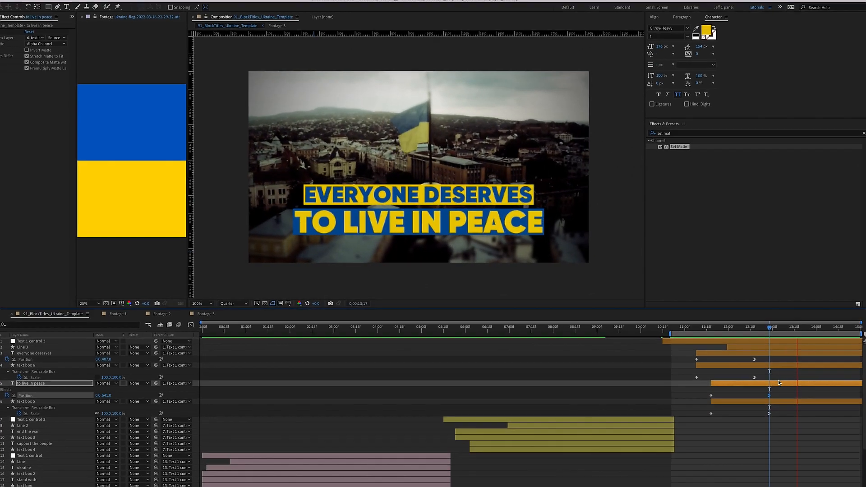
key("space")
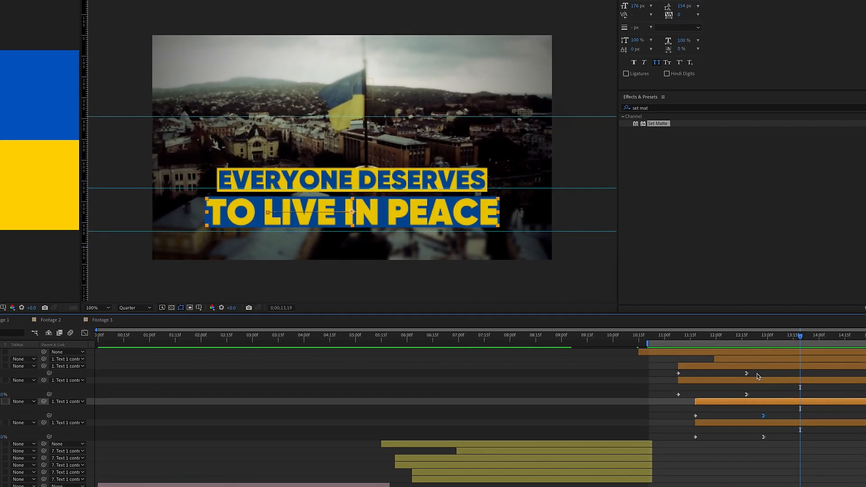
Step: Shift the ending Position keyframes of "everyone deserves" and "to live in peace" together about 10 frames past their boxes' ending Scale keyframes, and preview
left_click(755, 359, "shift")
left_click_drag(747, 383, 768, 382)
key("space")
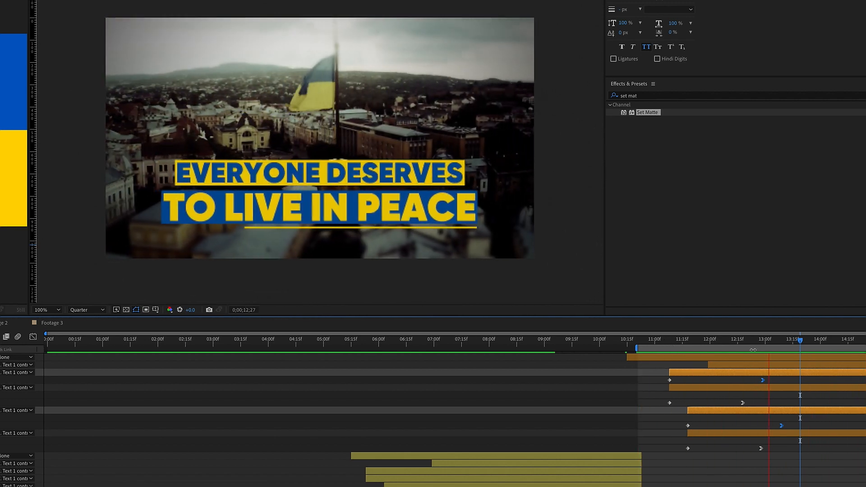
Step: Move the Line 3 layer in time so it starts just before 0;00;12;28, reveal its keyframes and preview the titles
left_click(757, 342)
left_click_drag(758, 342, 762, 342)
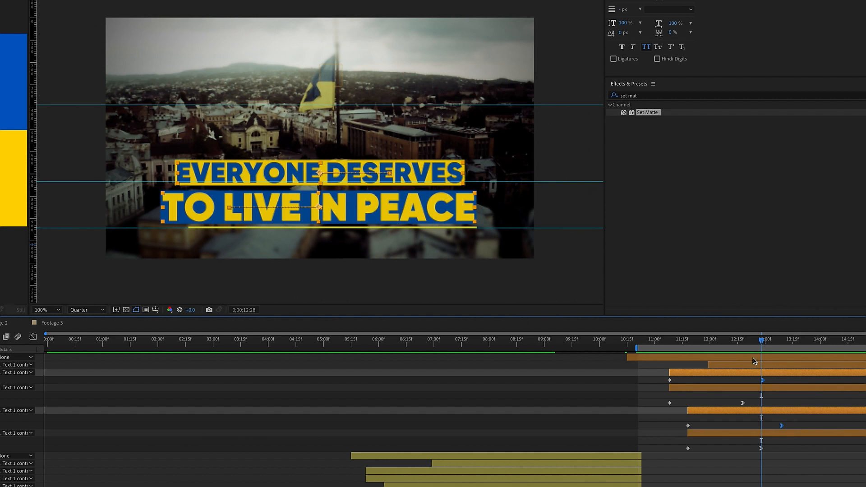
left_click(732, 366)
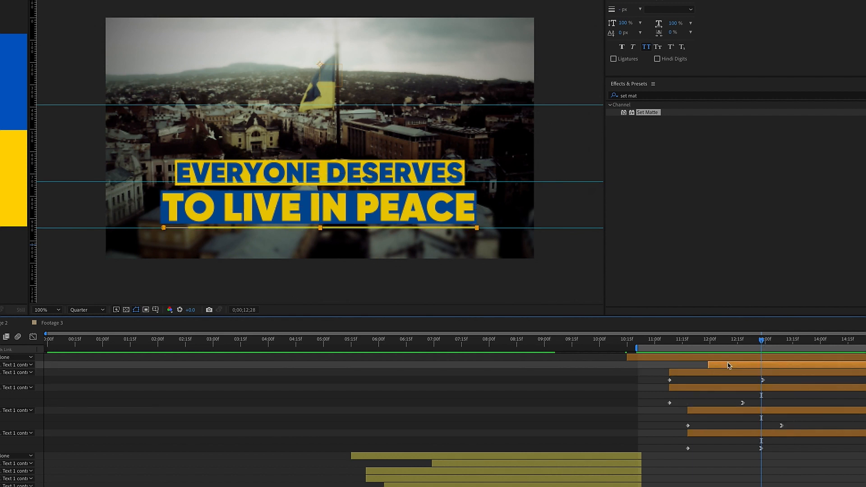
left_click_drag(730, 368, 771, 366)
key("u")
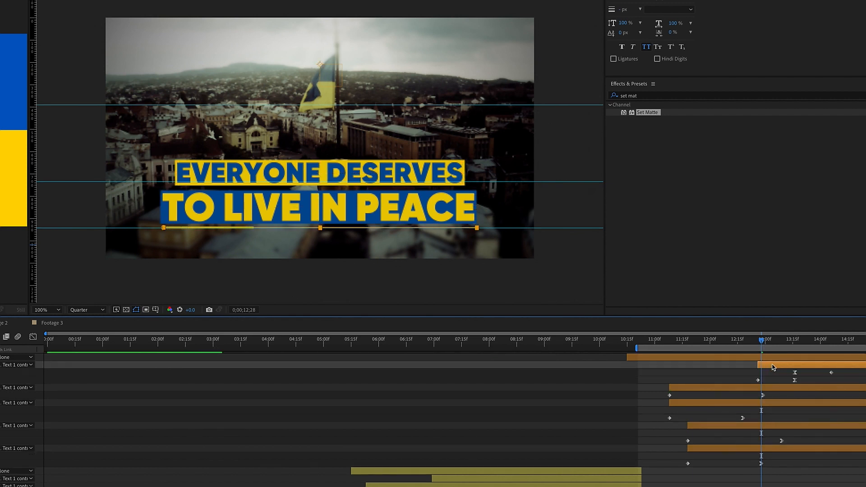
key("space")
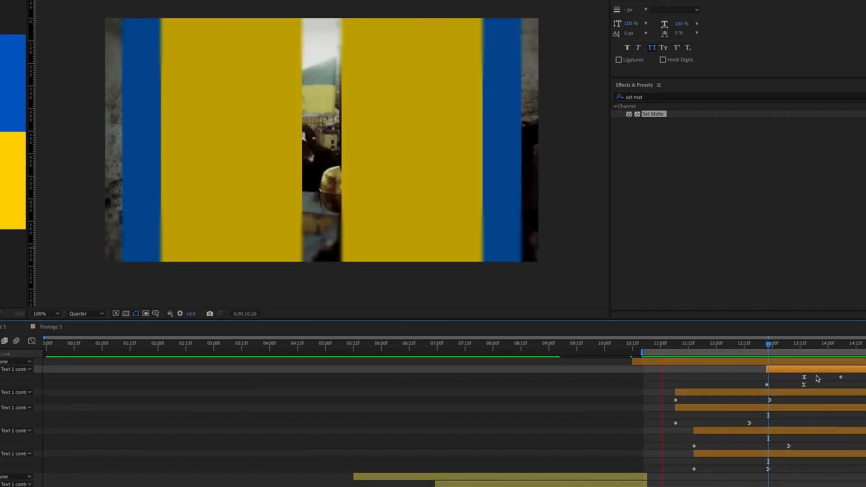
key("space")
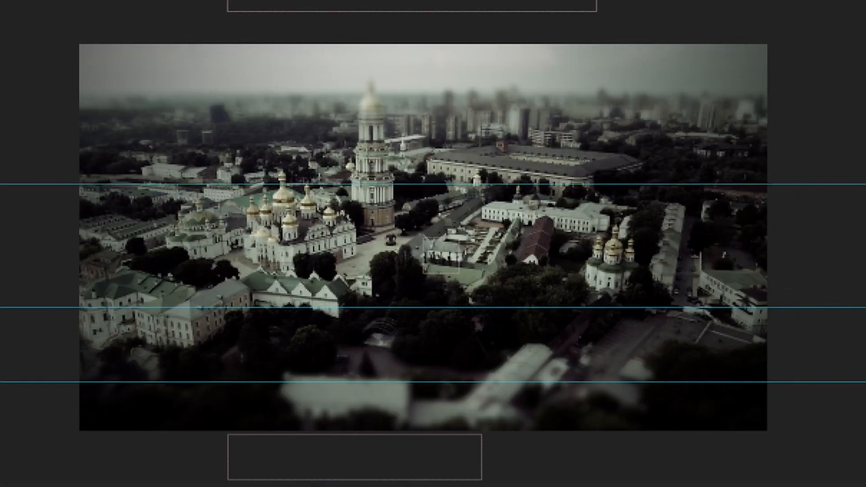
key("space")
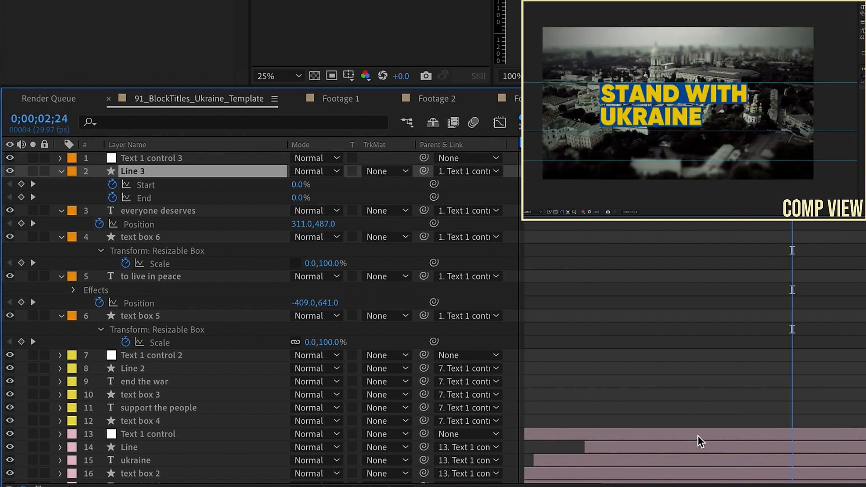
Step: Look over the first title's layers, from Text 1 control to text box, and reveal the expressions on text box 2
left_click(694, 446)
scroll(476, 435, "down", 4)
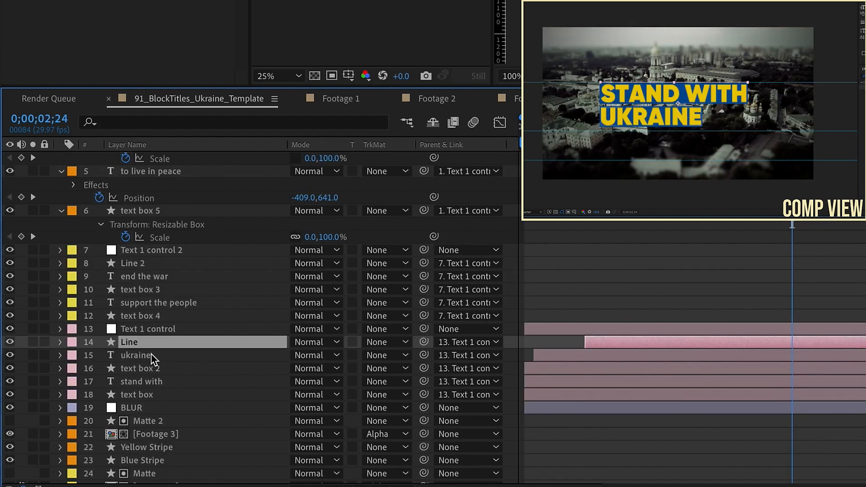
left_click(143, 332)
left_click(150, 393, "shift")
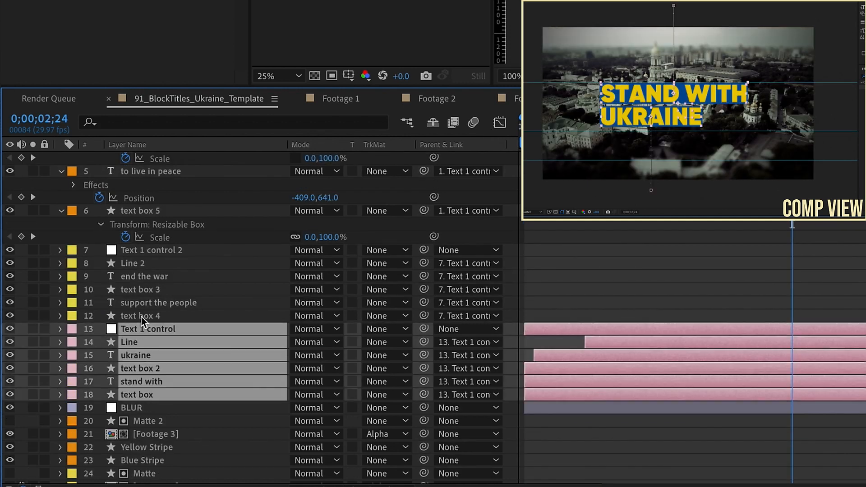
left_click(139, 319)
left_click(141, 360)
left_click(148, 369)
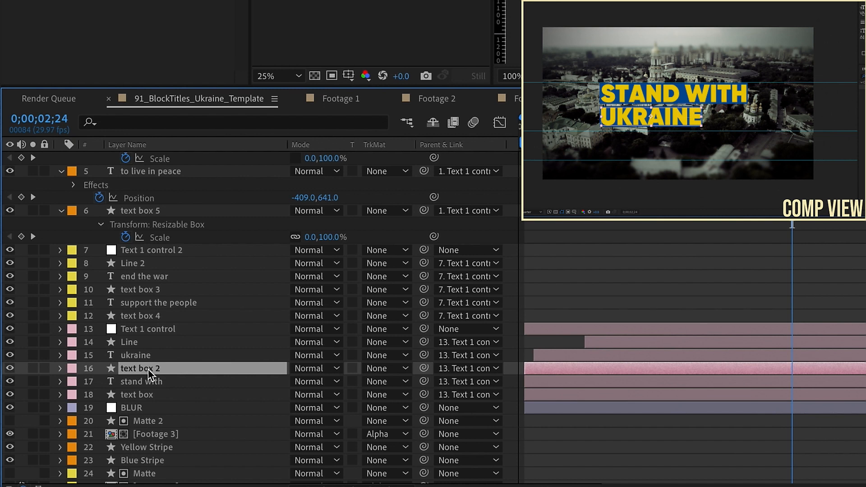
key("e")
key("e")
Step: Relink the source layer reference in text box 2's Size expression to the "ukraine" text layer
left_click(628, 396)
left_click(623, 393)
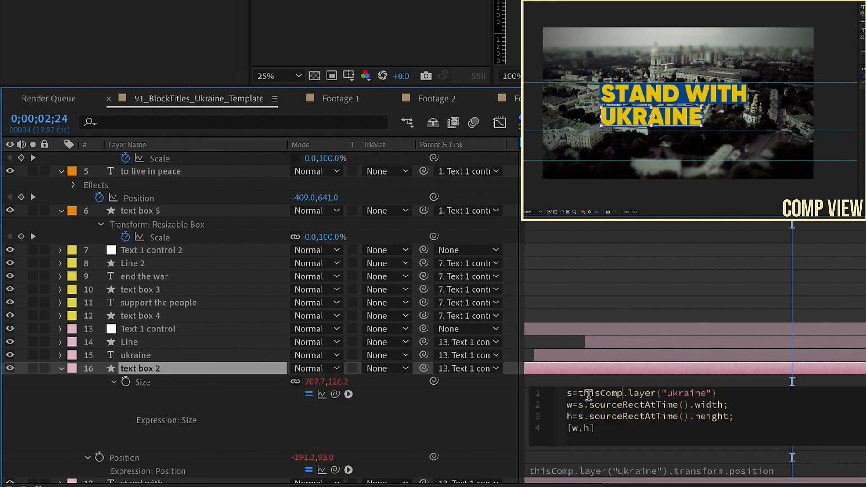
left_click_drag(608, 394, 727, 394)
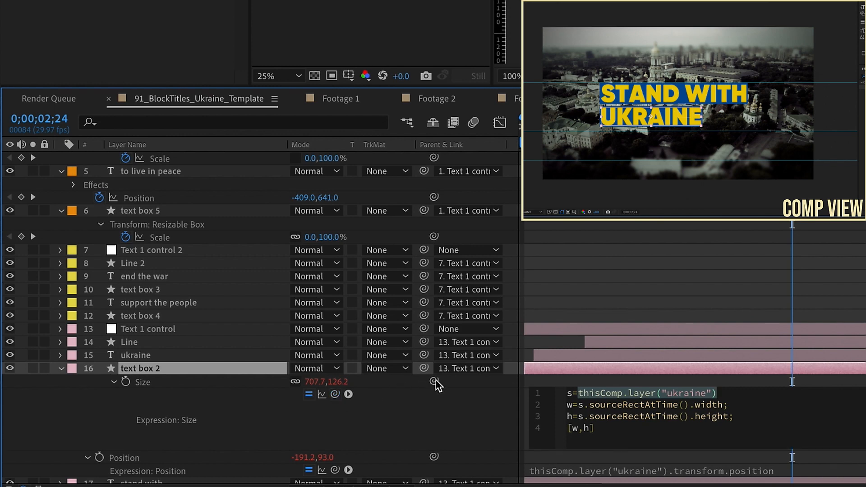
left_click_drag(333, 394, 167, 358)
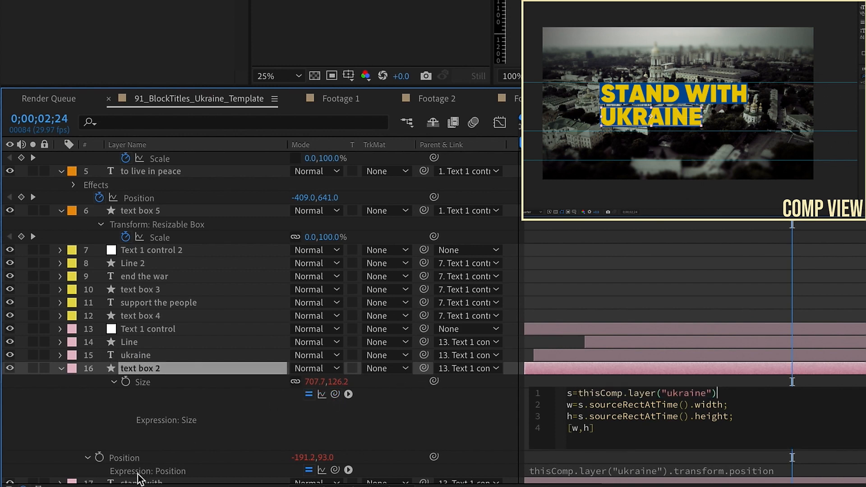
scroll(158, 447, "down", 3)
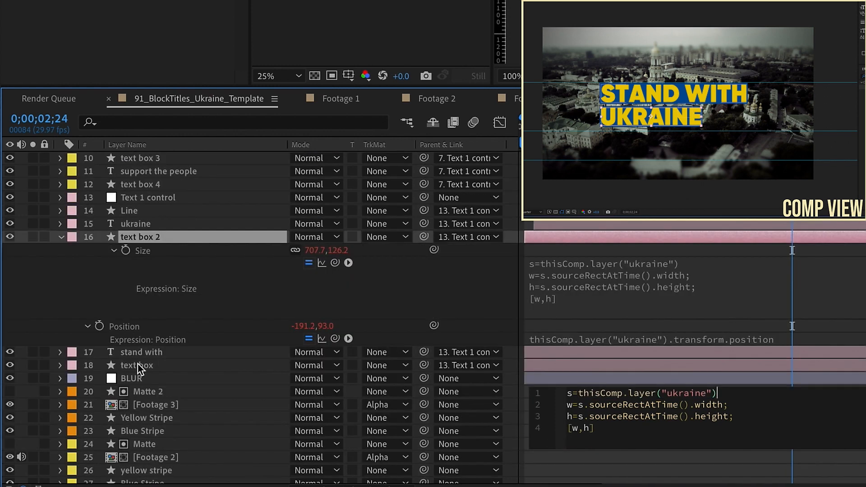
Step: Reveal the "ukraine" text's Position keyframes and compare them with text box 2's Position expression
left_click(148, 228)
key("o")
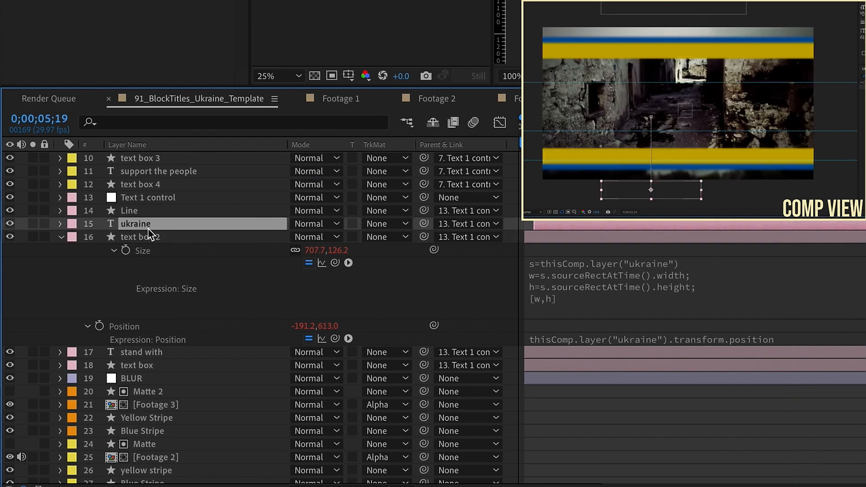
key("p")
key("j")
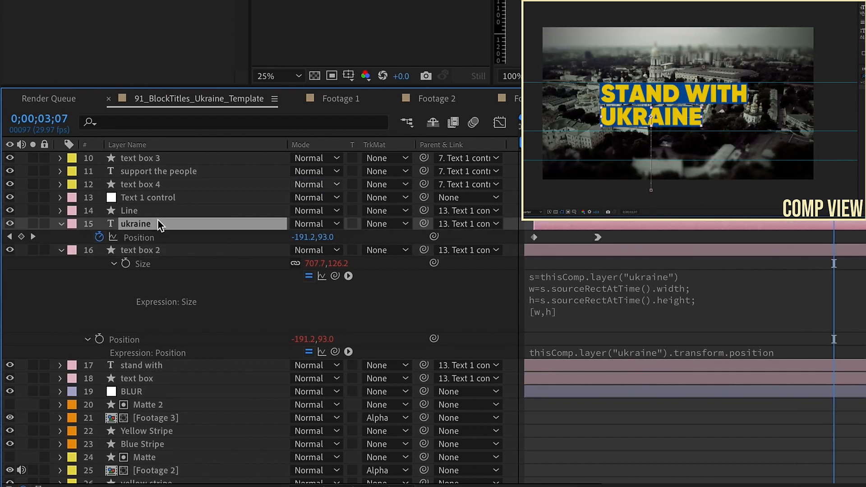
left_click(154, 252)
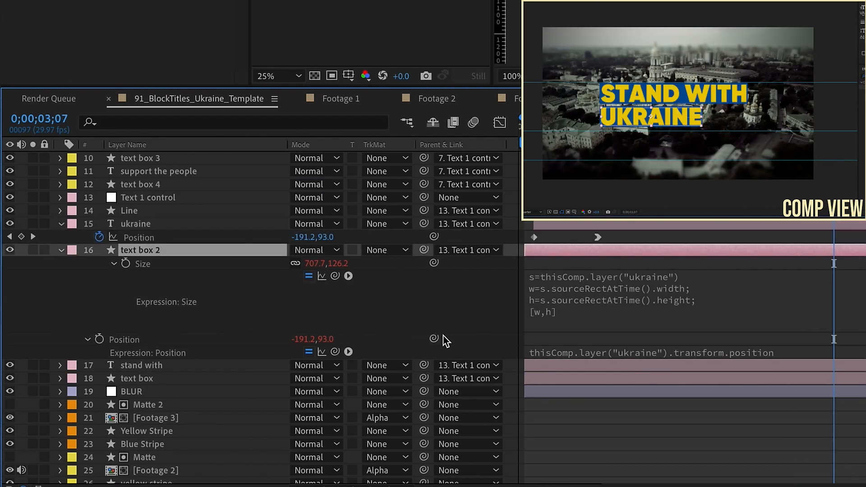
Step: Reveal the "ukraine" text's Anchor Point expression, expand it to examine the full code and select the property
left_click(140, 226)
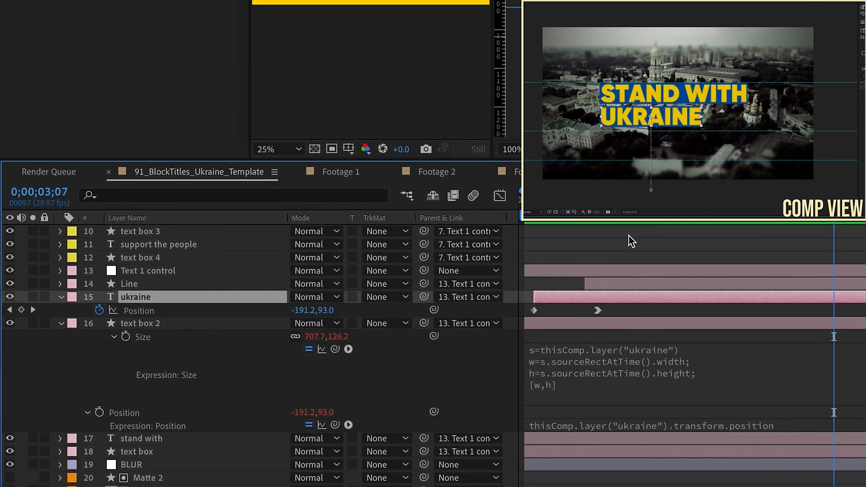
key("e")
key("e")
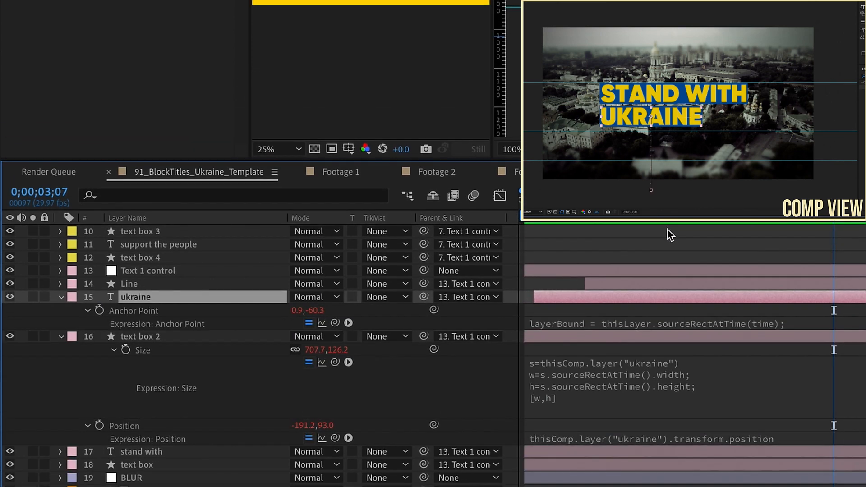
left_click(570, 324)
left_click(145, 311)
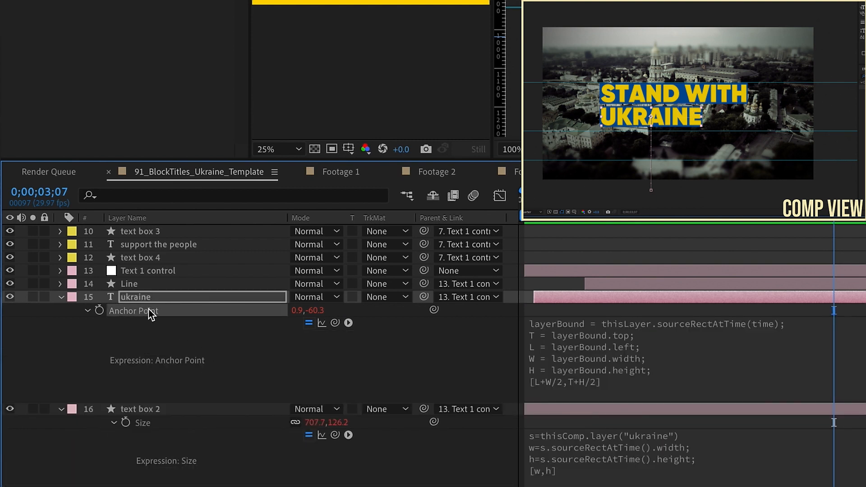